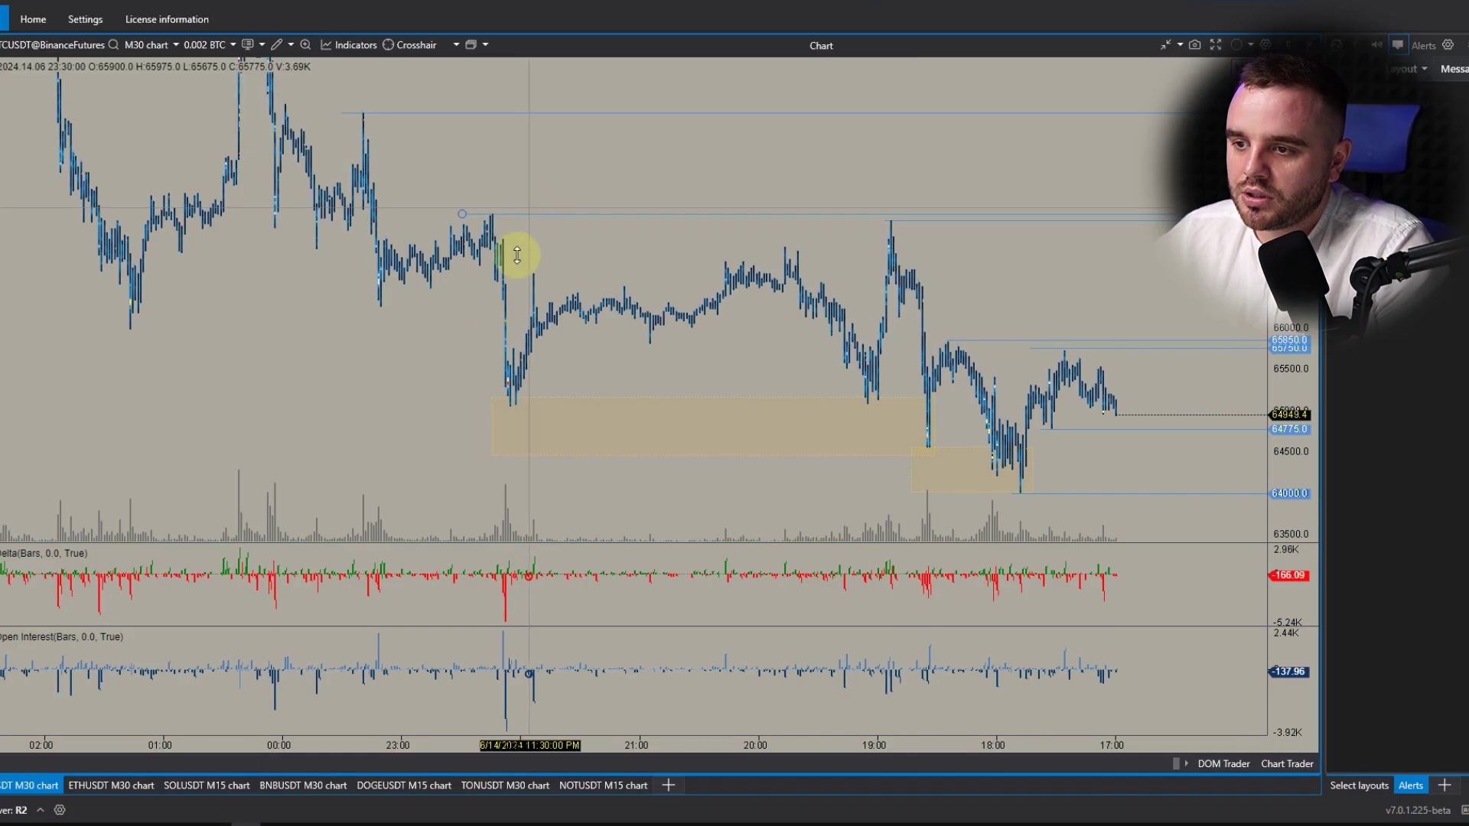
Step: Switch the BTCUSDT M30 chart's display mode to Bars and from there to Clusters
scroll(515, 253, up, 4)
mouse_move(538, 276)
mouse_down()
mouse_move(662, 282)
mouse_move(515, 276)
mouse_up()
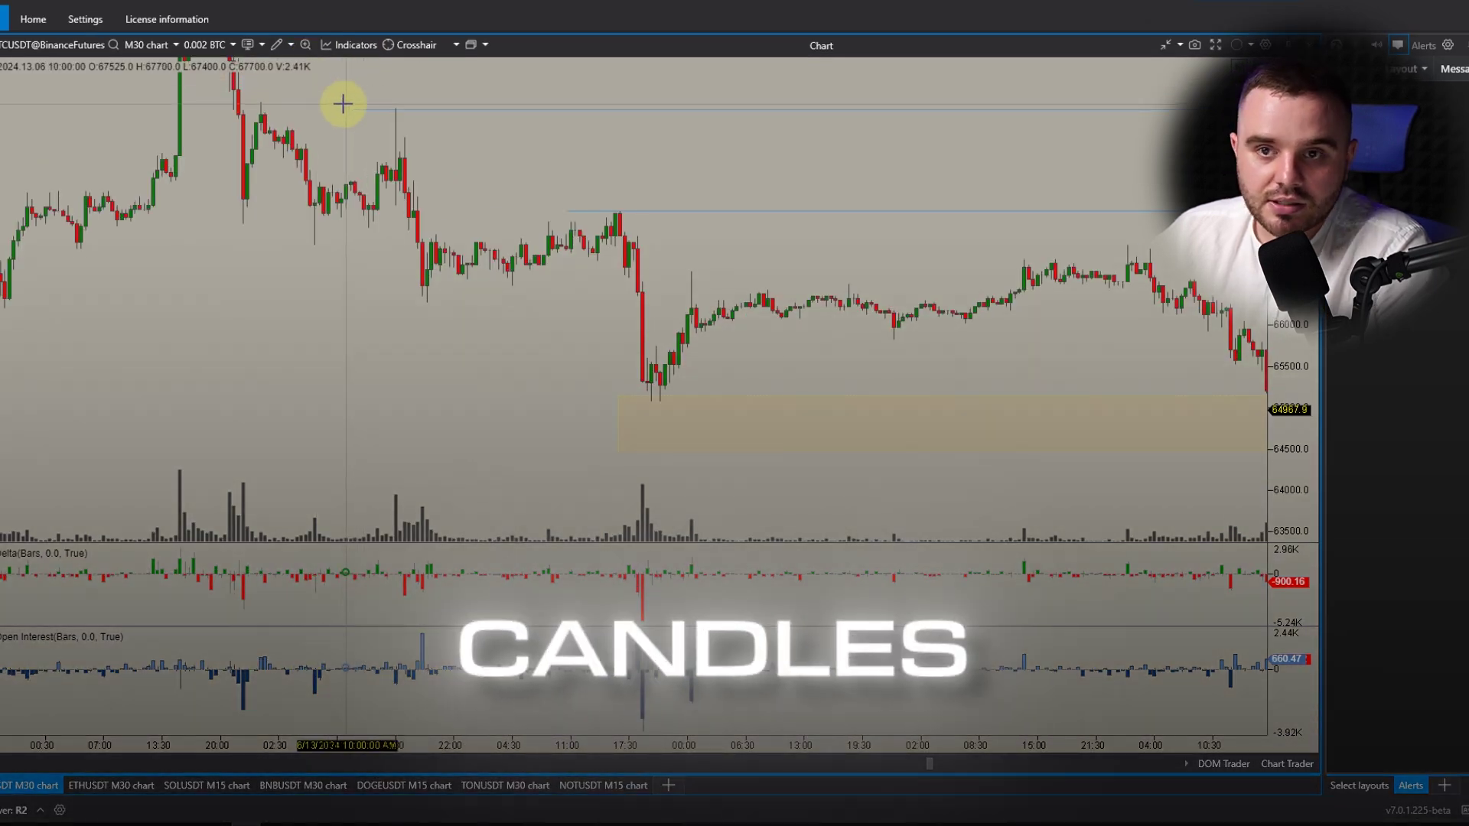
click(247, 44)
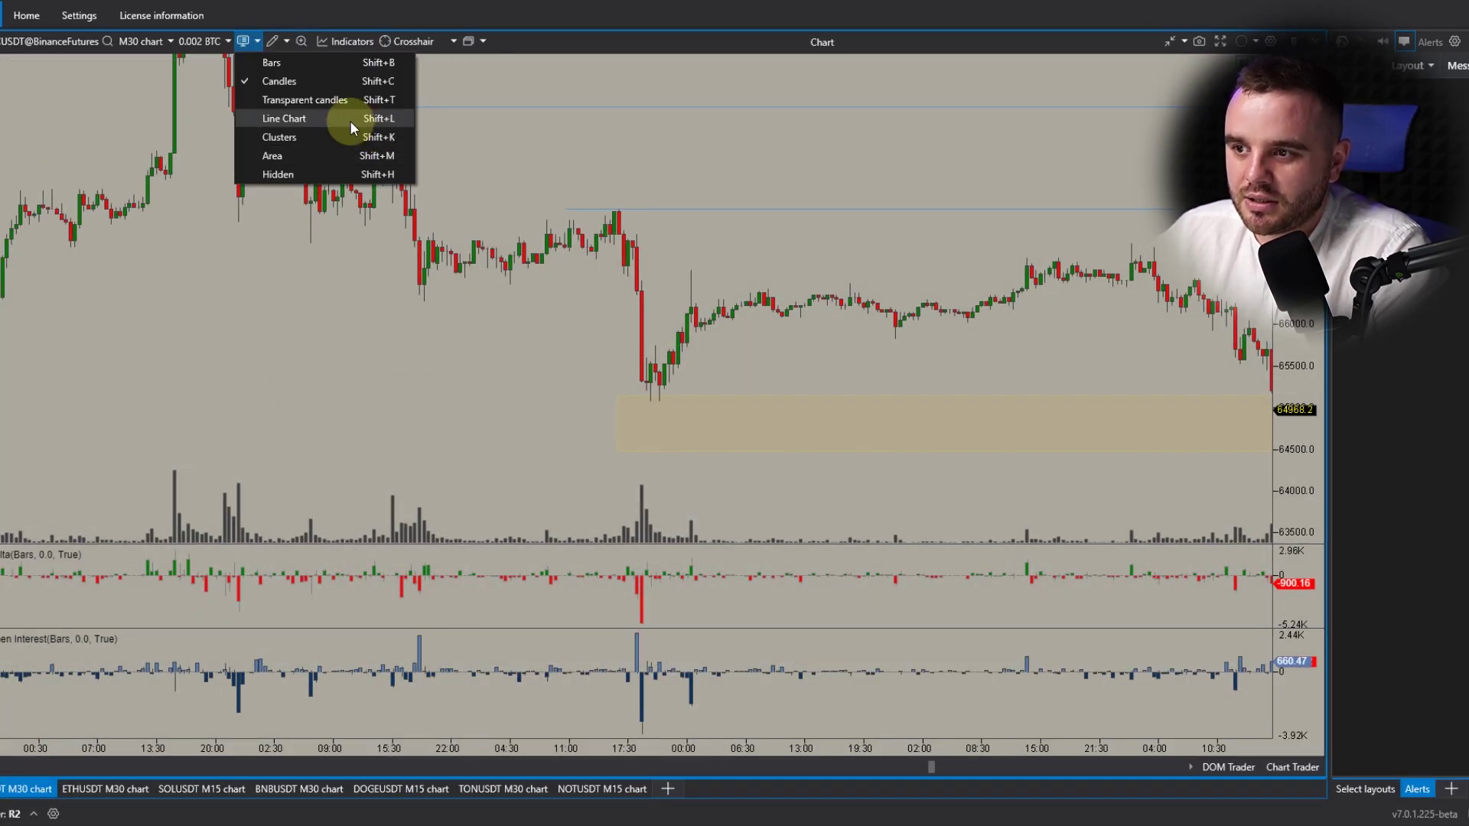
click(298, 60)
click(242, 41)
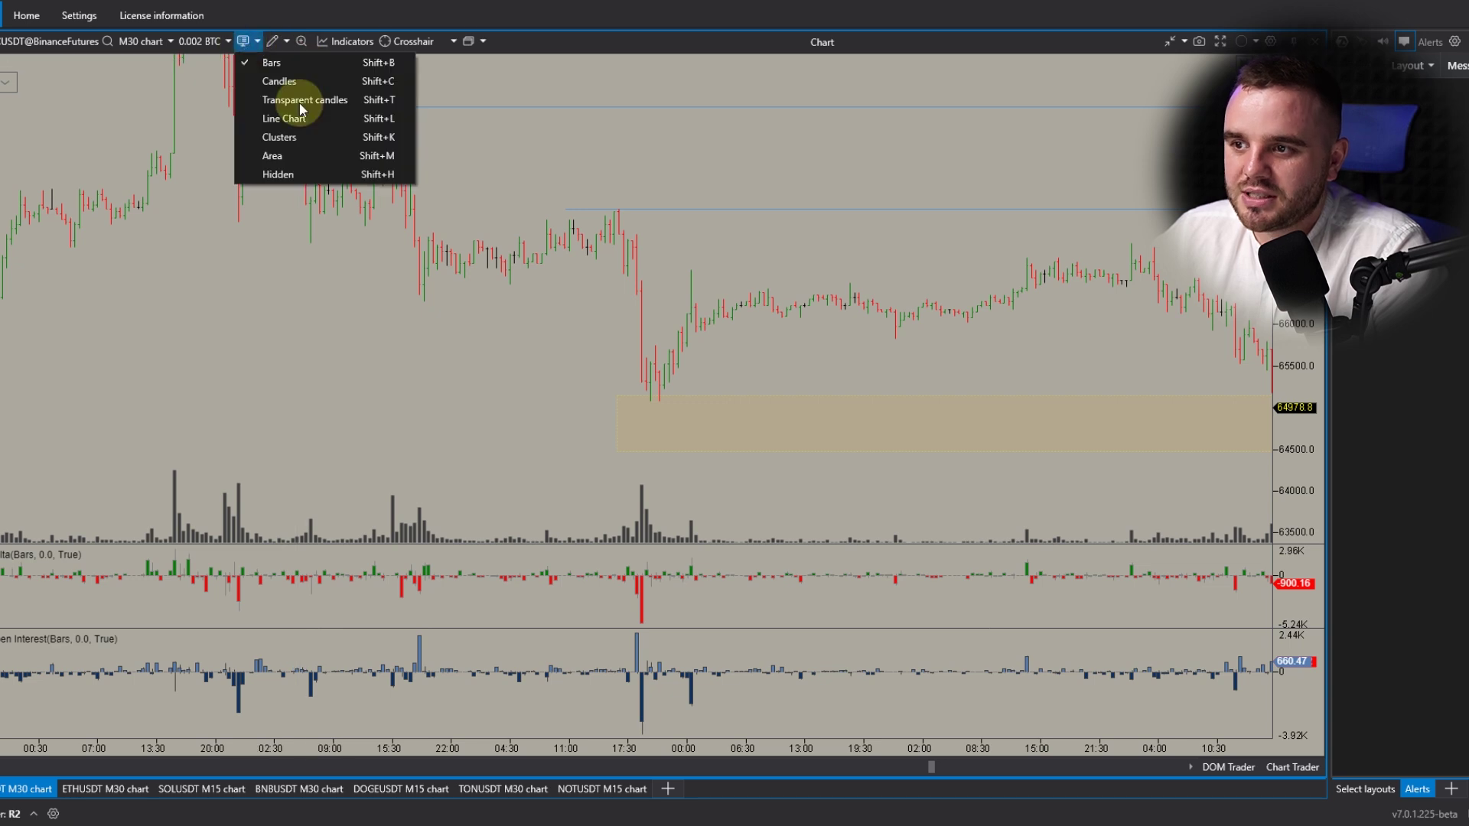
click(280, 137)
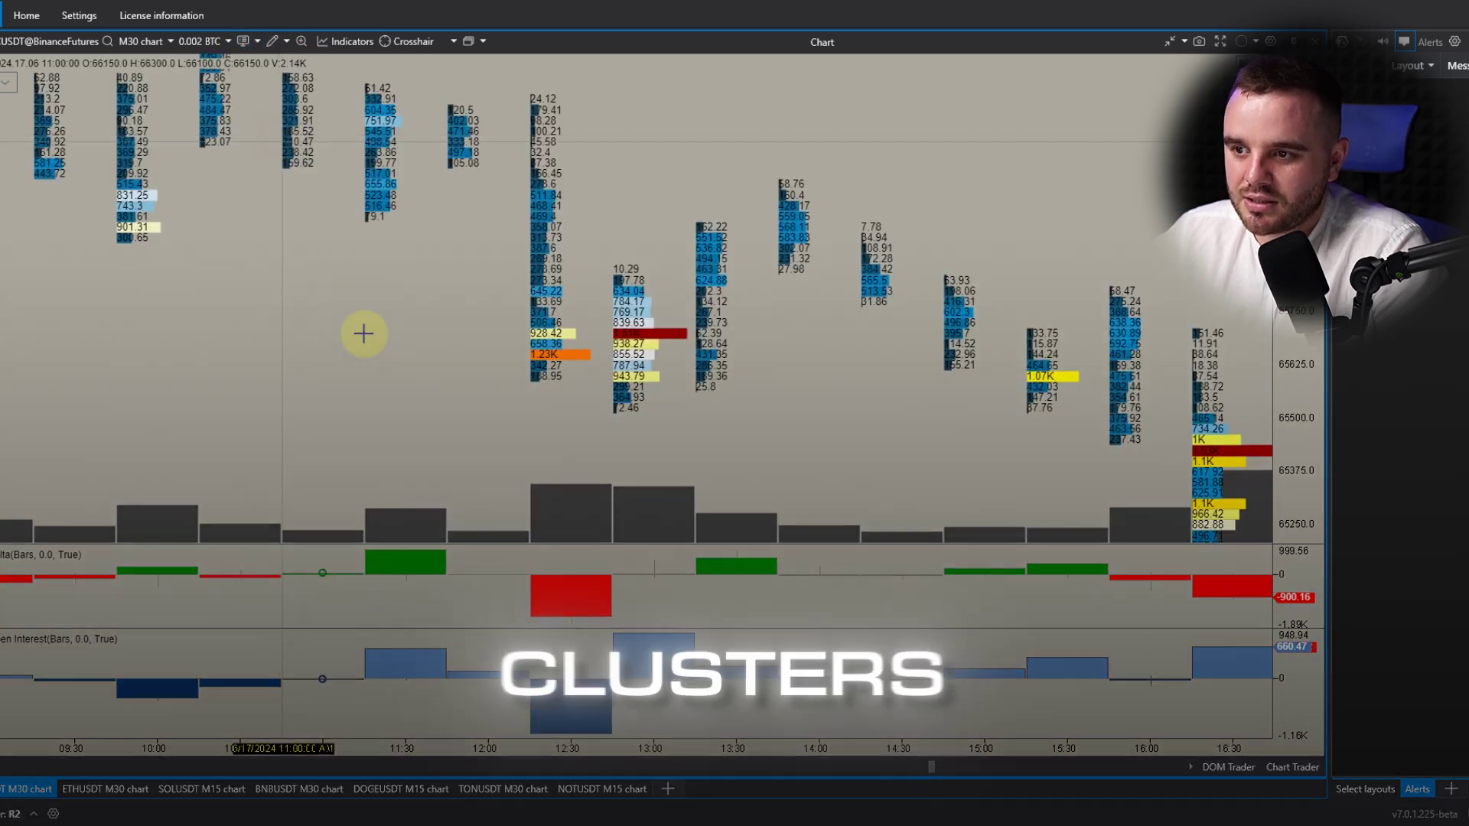
scroll(327, 283, down, 10)
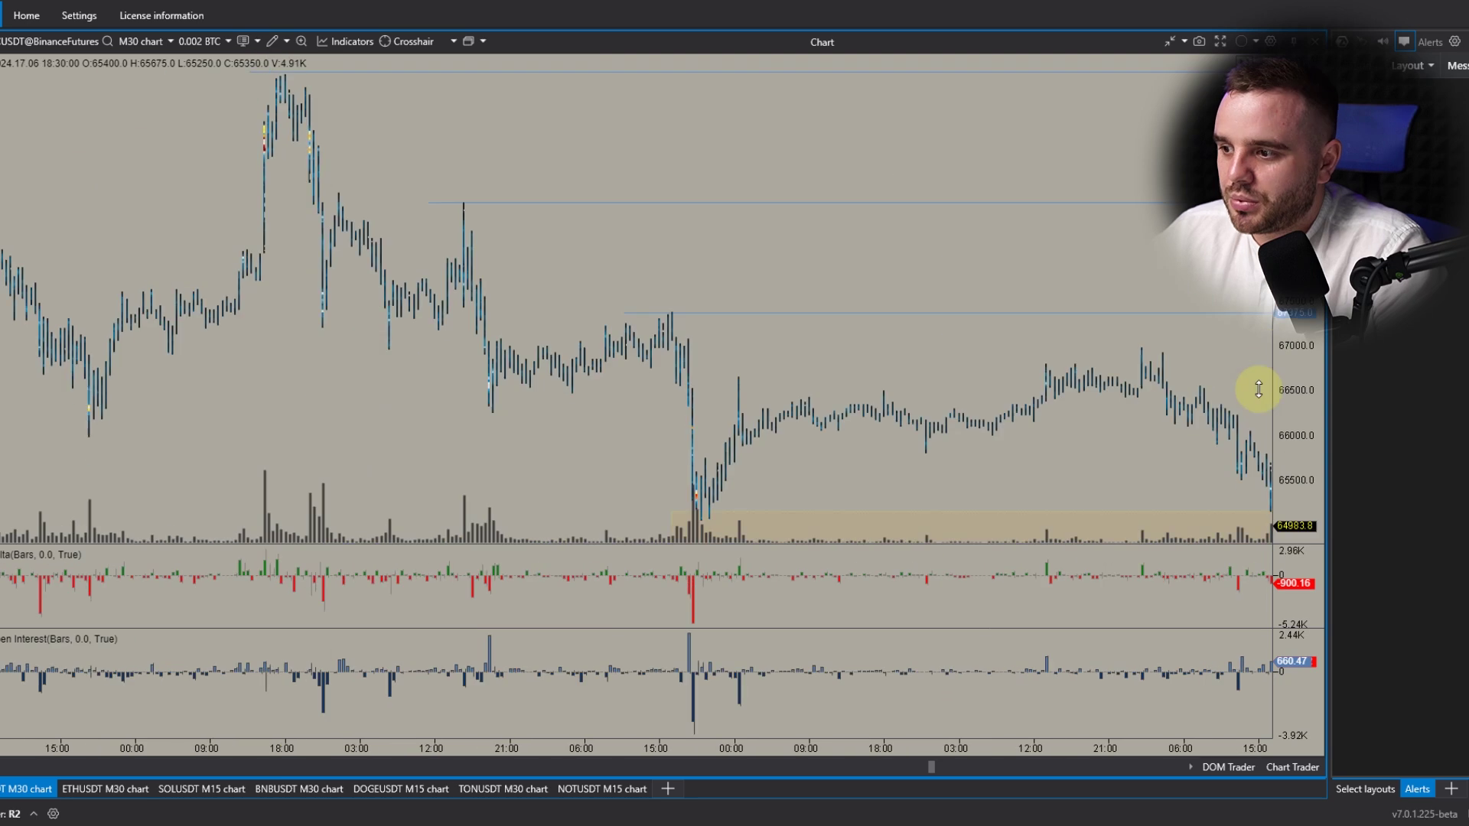
drag(725, 342, 633, 348)
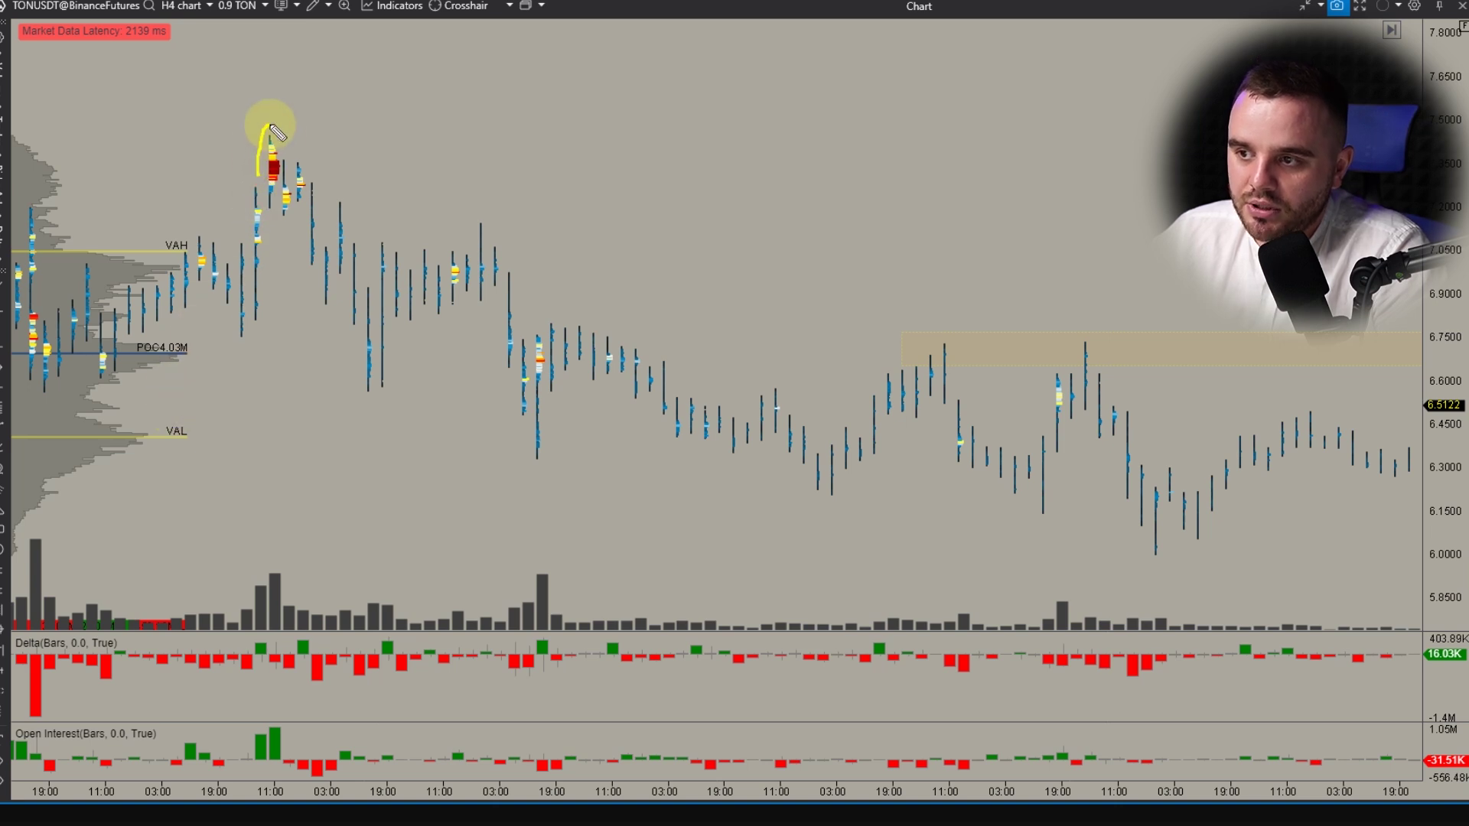
Step: Sketch an arrow at the TONUSDT peak's high-volume cluster and a rise, sideways range and drop price path, and clear the drawings
drag(373, 86, 329, 114)
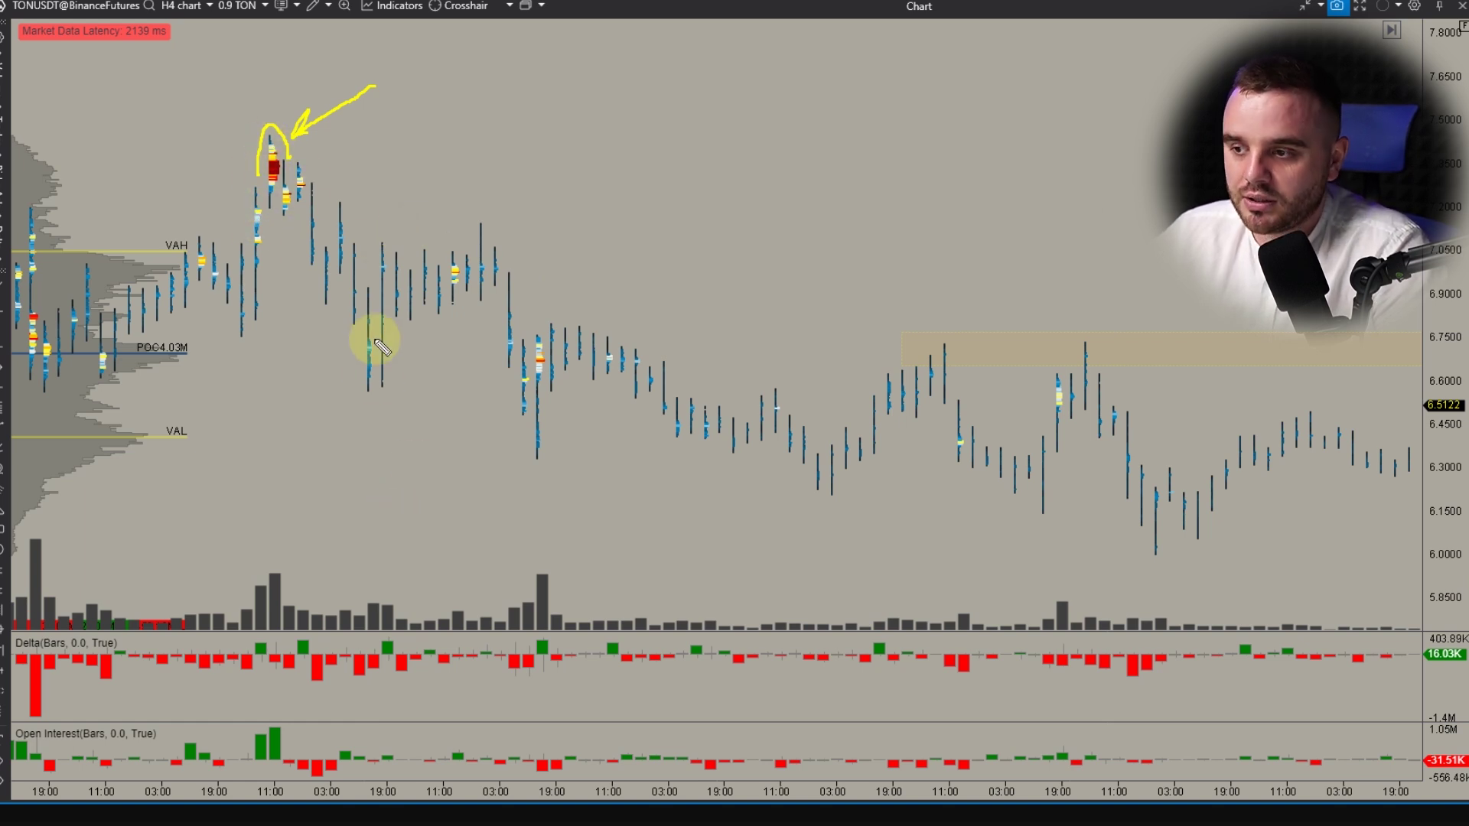
mouse_move(367, 505)
mouse_down()
mouse_move(428, 399)
mouse_move(518, 370)
mouse_move(574, 289)
mouse_move(627, 157)
mouse_up()
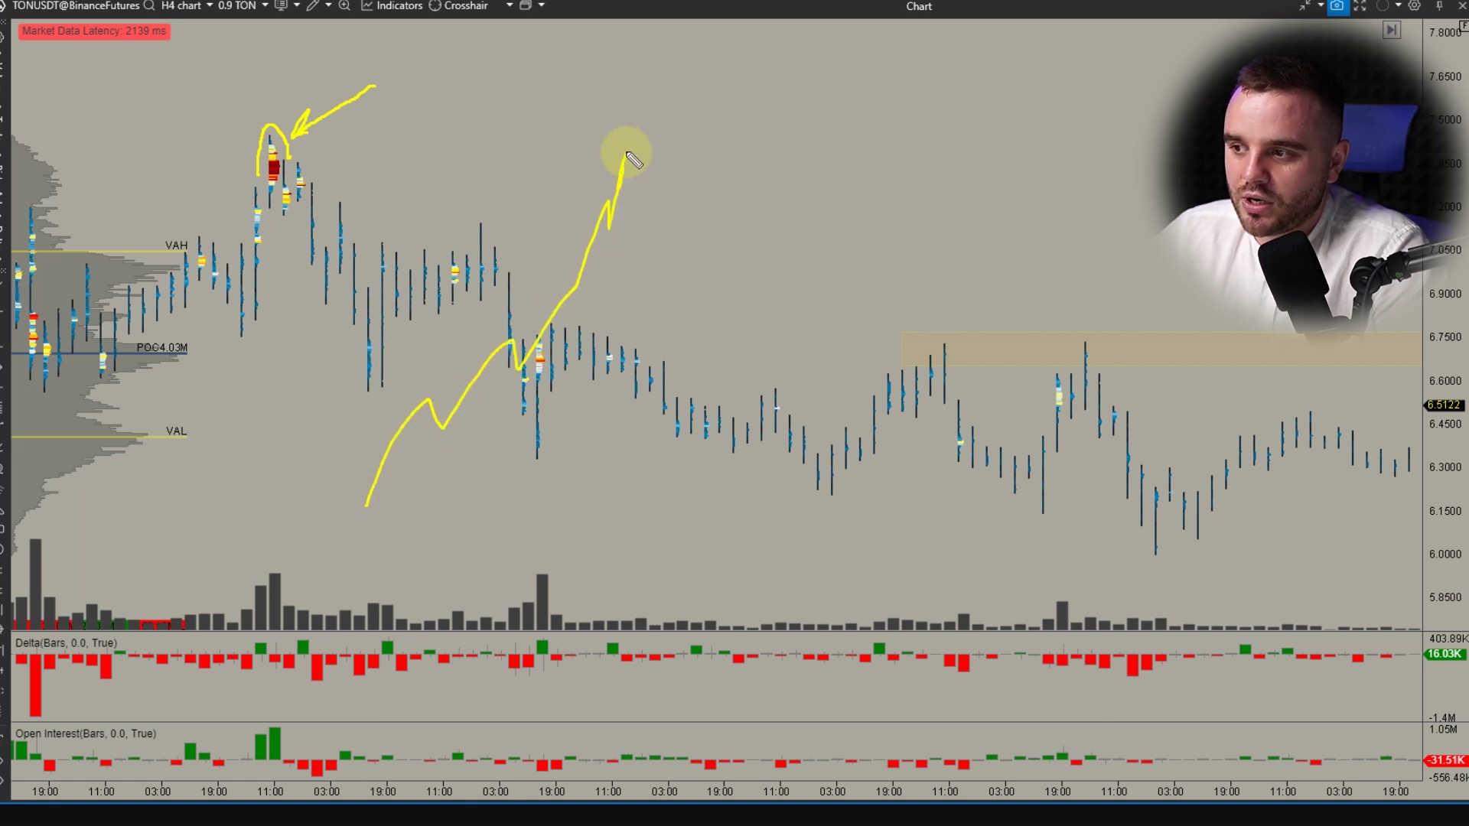
mouse_move(693, 214)
mouse_down()
mouse_move(773, 186)
mouse_move(832, 354)
mouse_up()
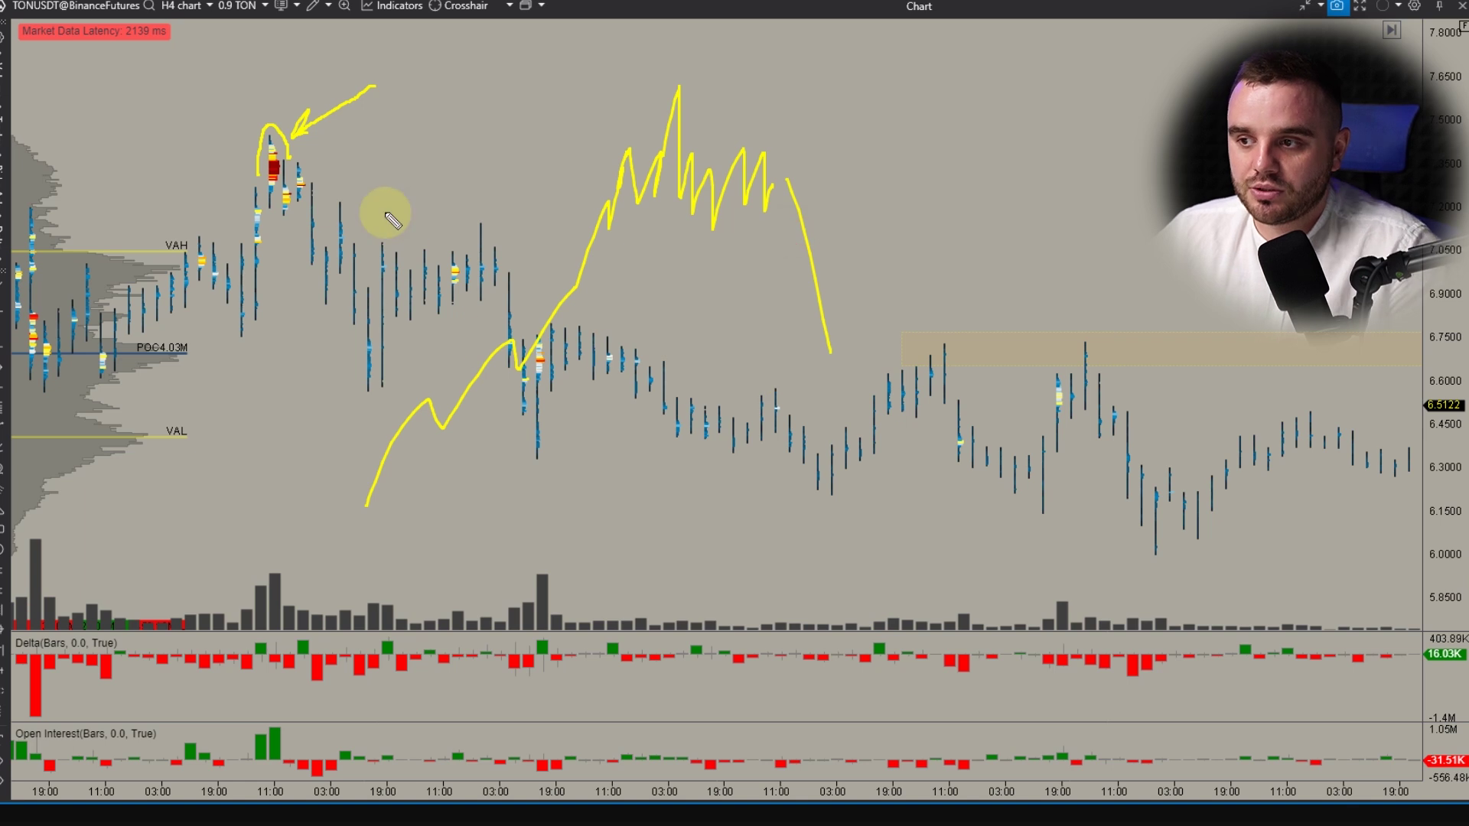
key(Escape)
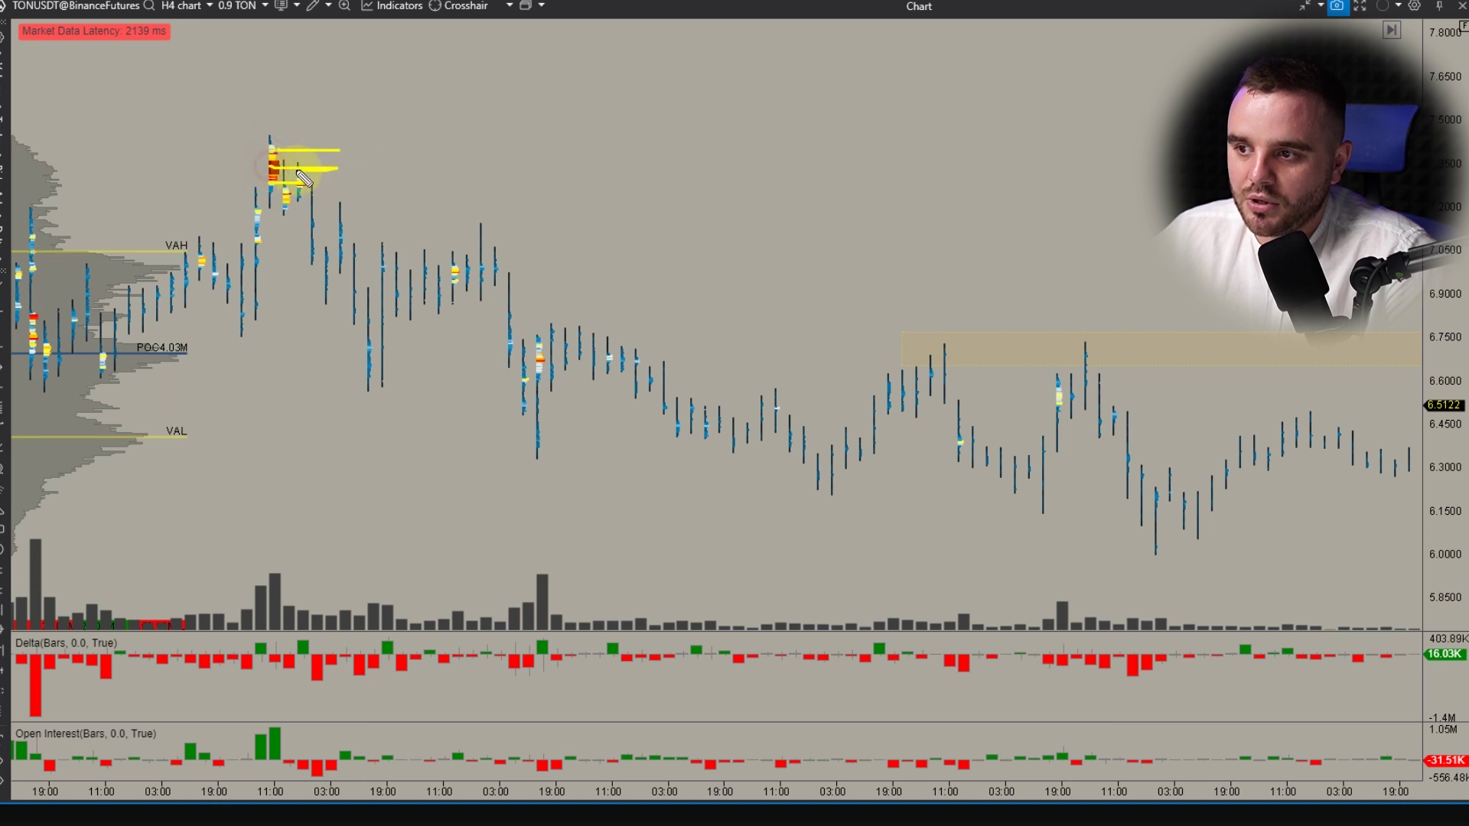
Step: Sketch a falling line from the peak's high-volume cluster and a horizontal line across the TONUSDT chart
drag(303, 179, 411, 423)
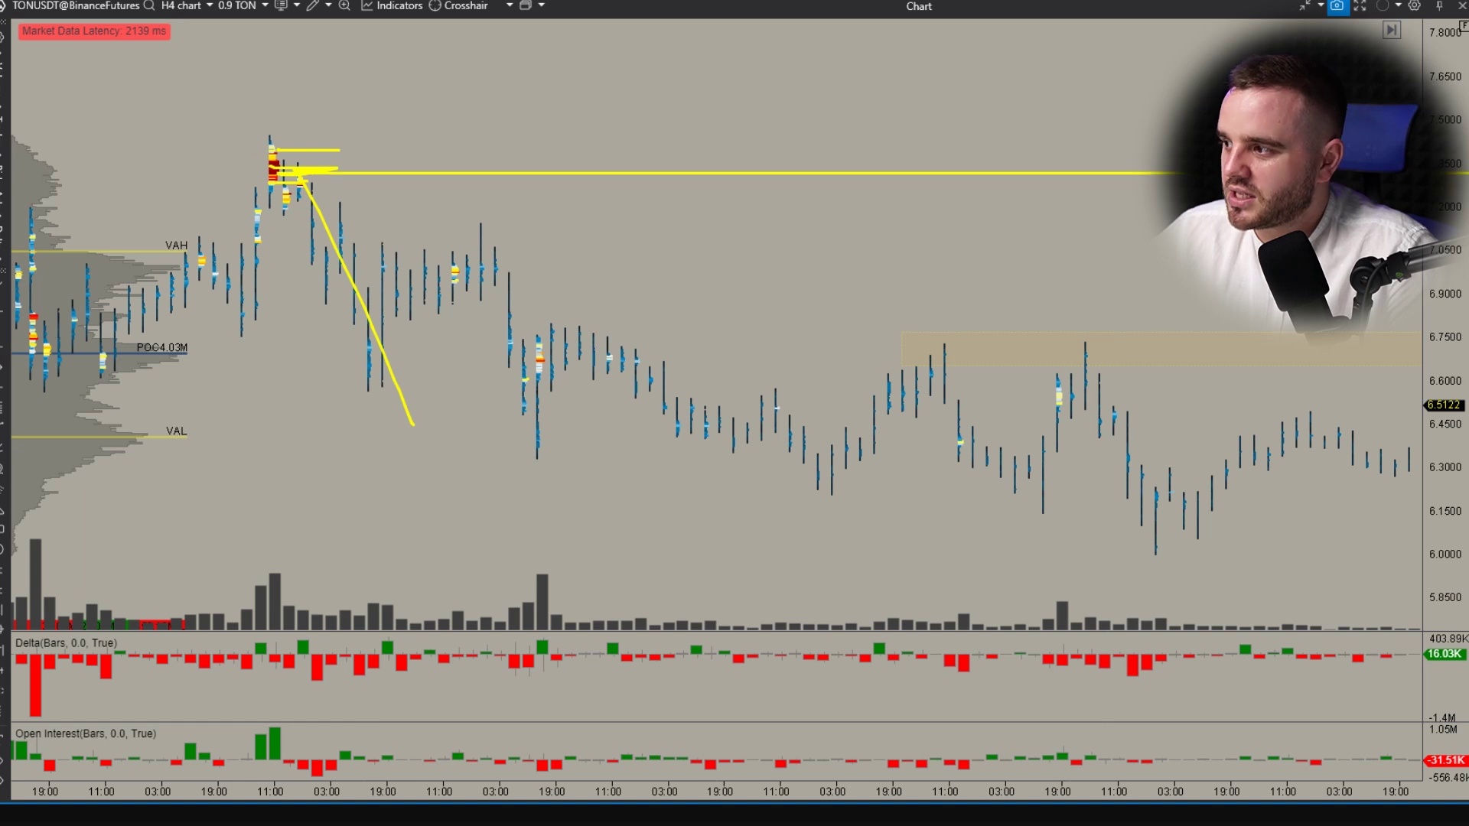
drag(1117, 564, 1465, 564)
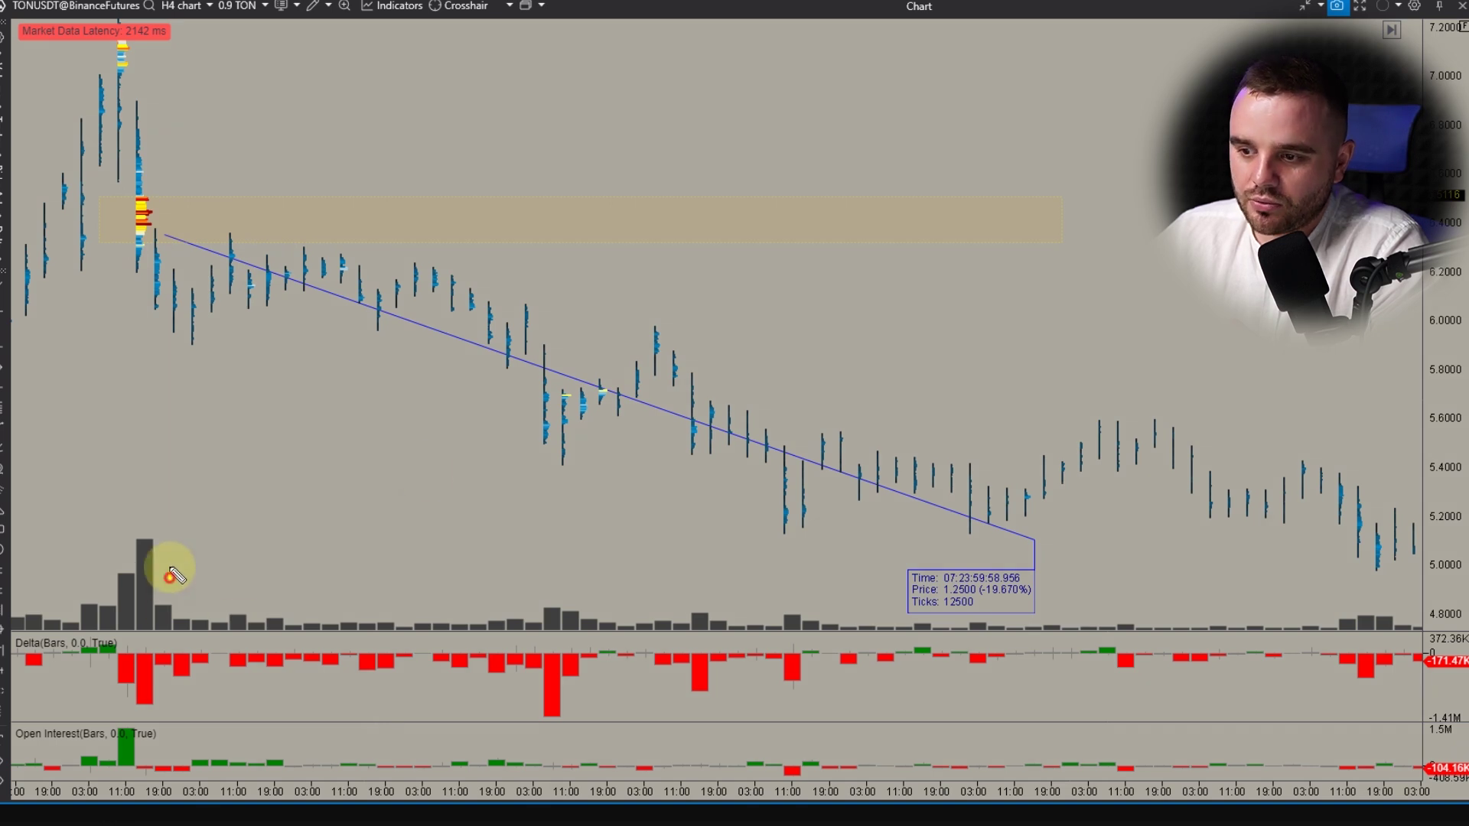
Step: Mark the volume spike and its red cluster, sketch lines along the zone's lower edge and down the decline, and clear the drawings
drag(128, 531, 119, 549)
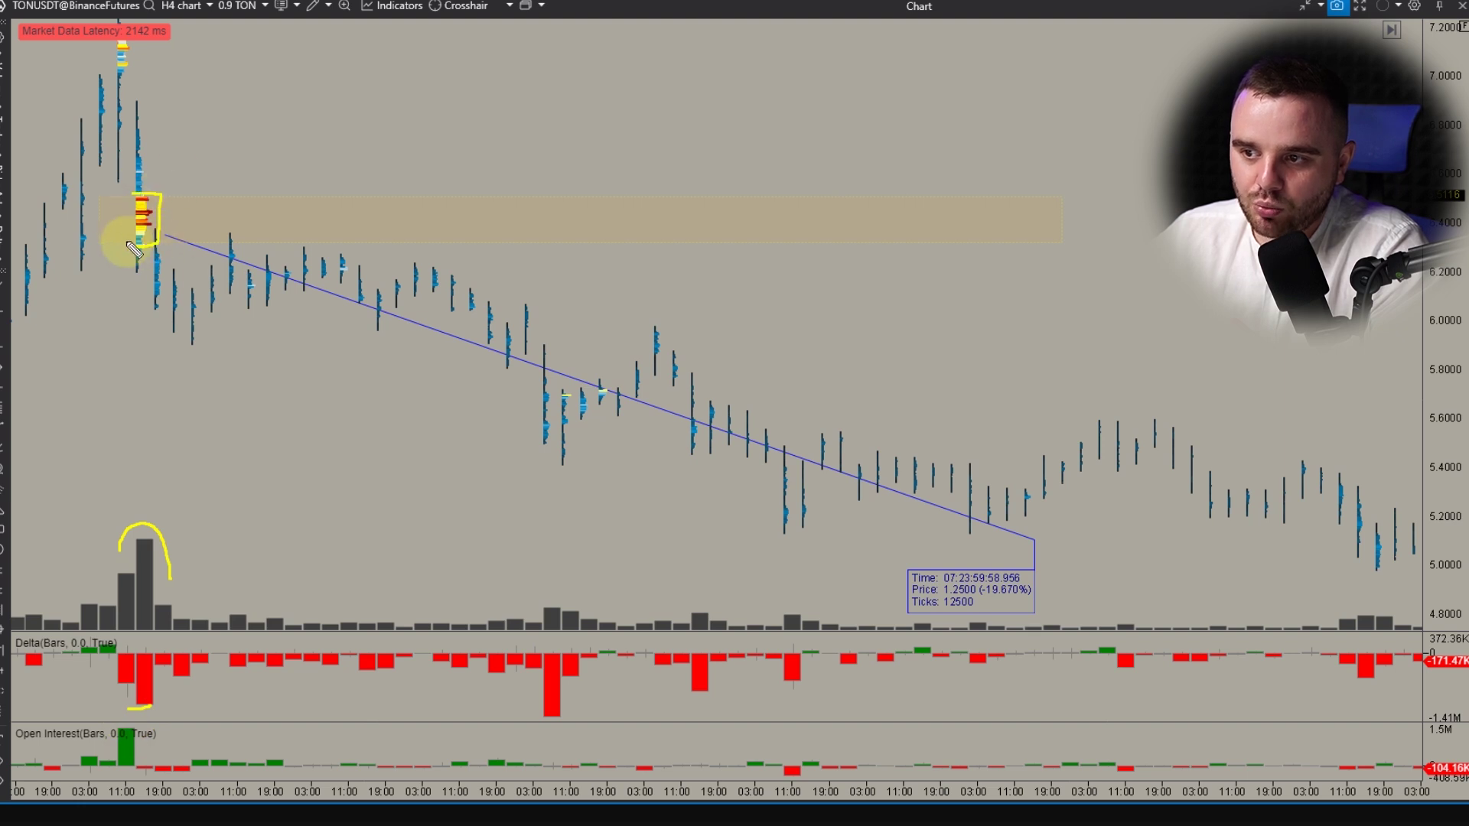
mouse_move(336, 239)
mouse_down()
mouse_move(158, 245)
mouse_move(526, 249)
mouse_up()
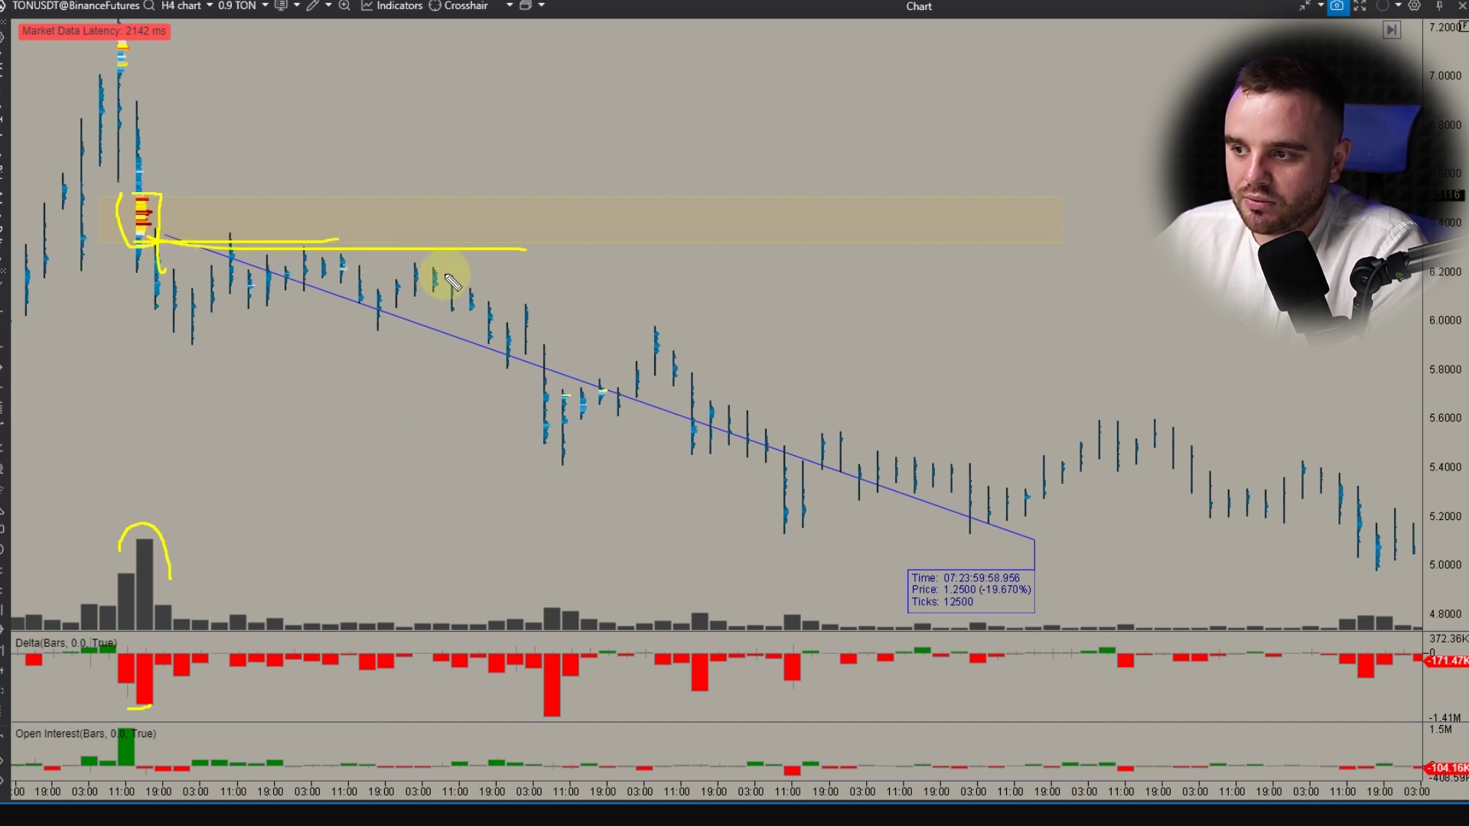
mouse_move(469, 288)
mouse_down()
mouse_move(462, 273)
mouse_move(917, 553)
mouse_up()
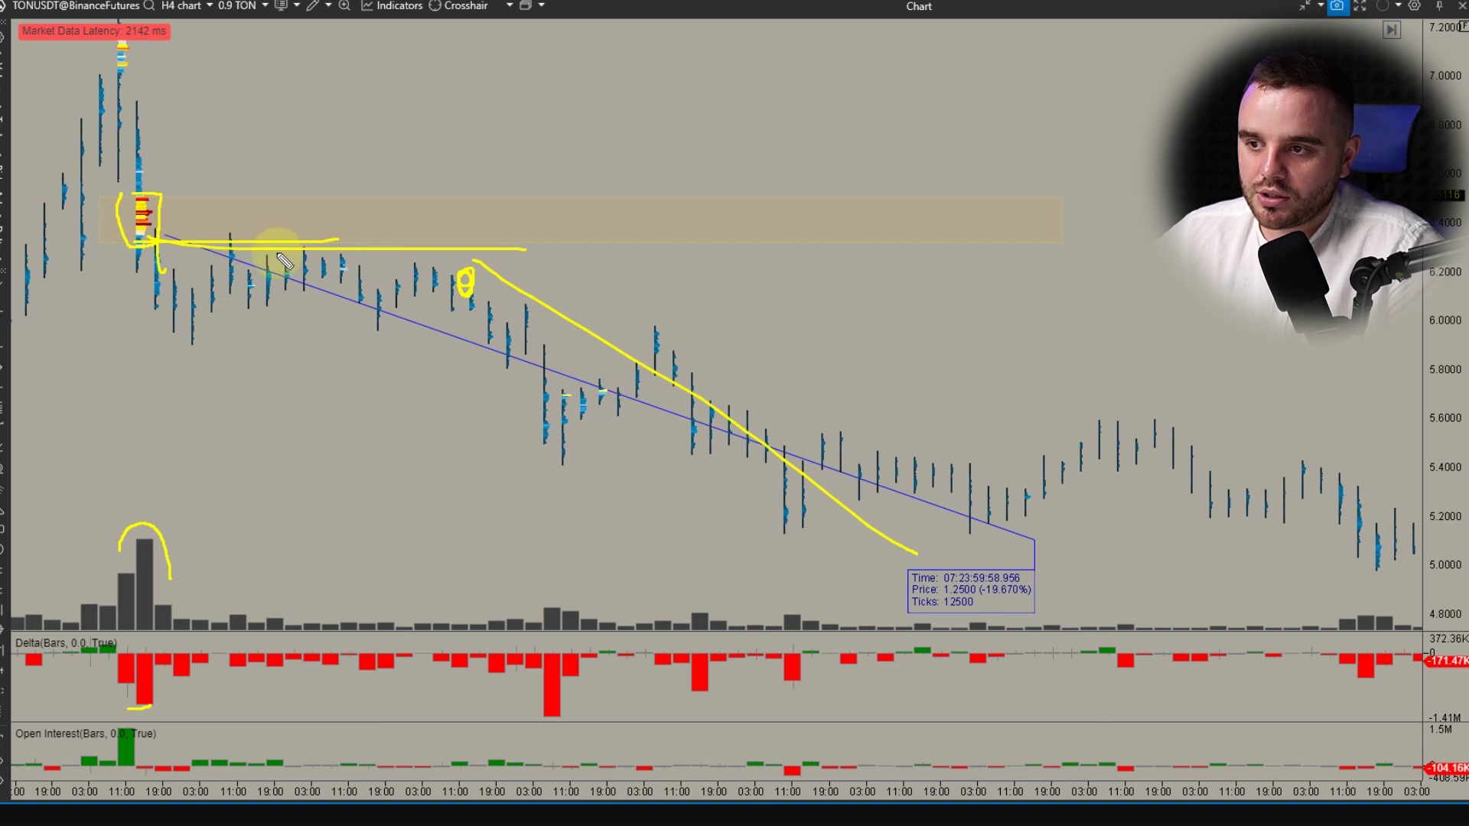
drag(178, 241, 660, 281)
key(Escape)
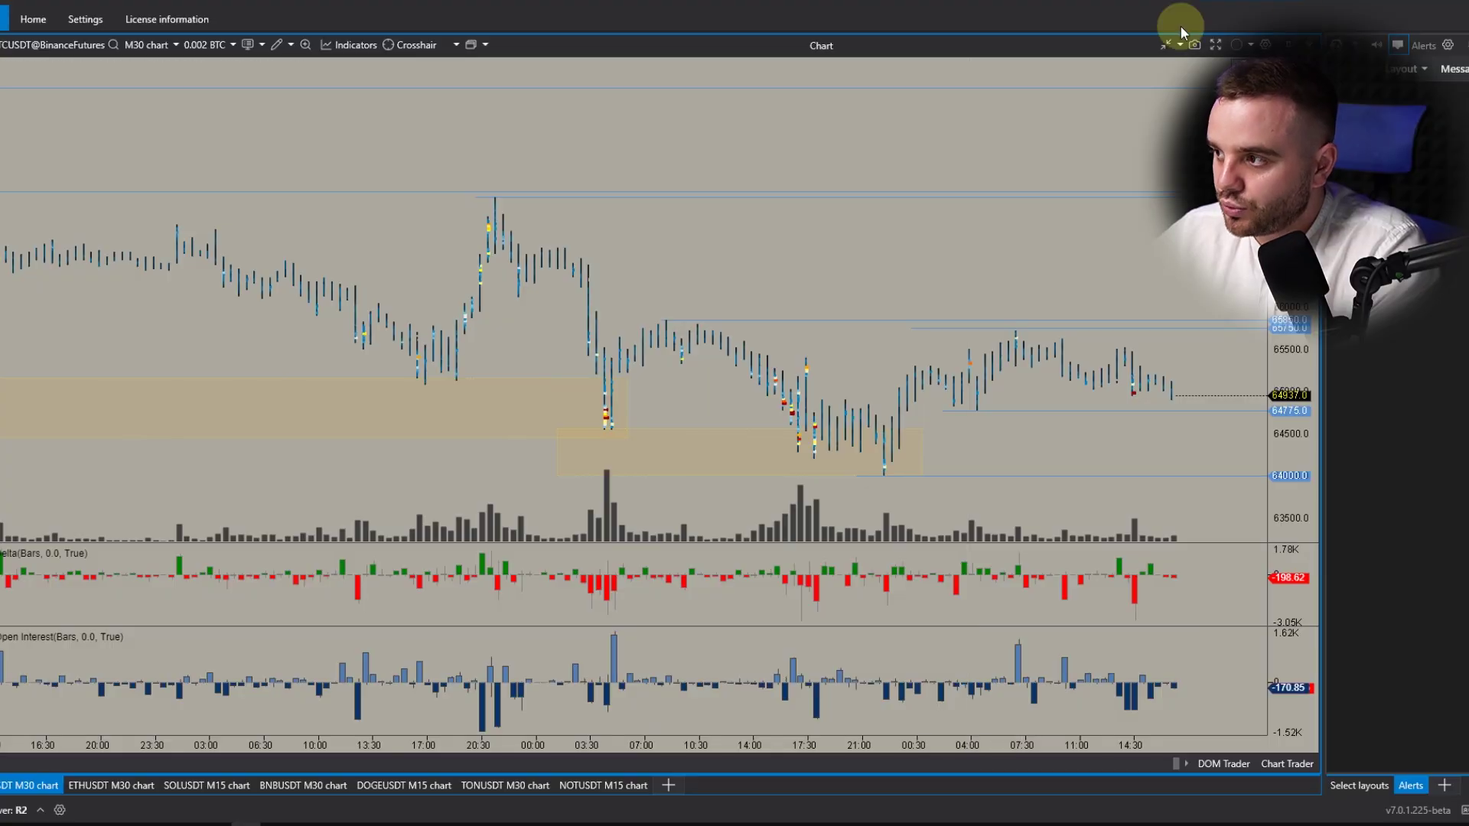
Step: Set the BTCUSDT chart's cluster scale to 1 and apply it
click(1192, 35)
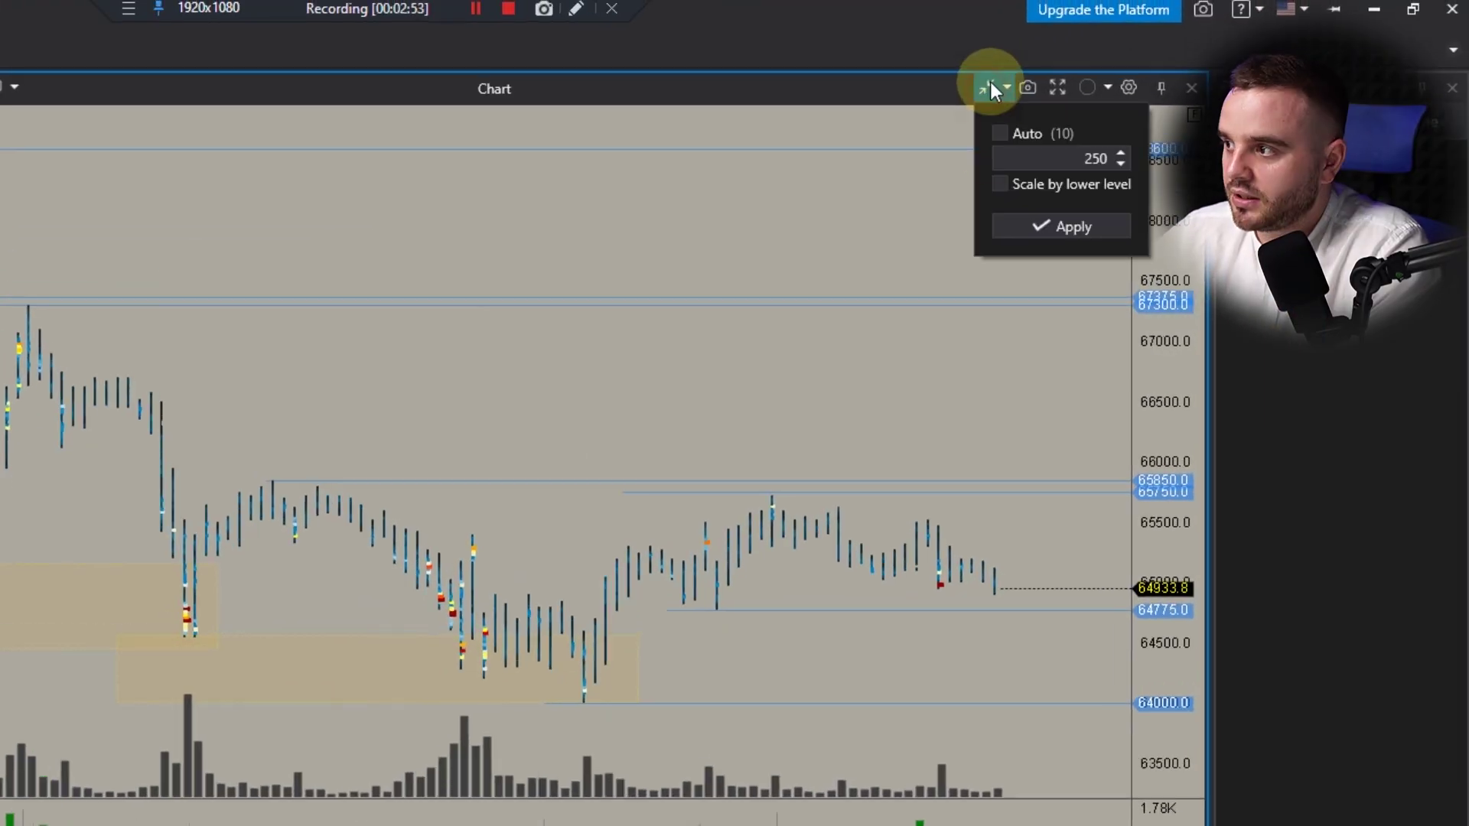
double_click(1094, 158)
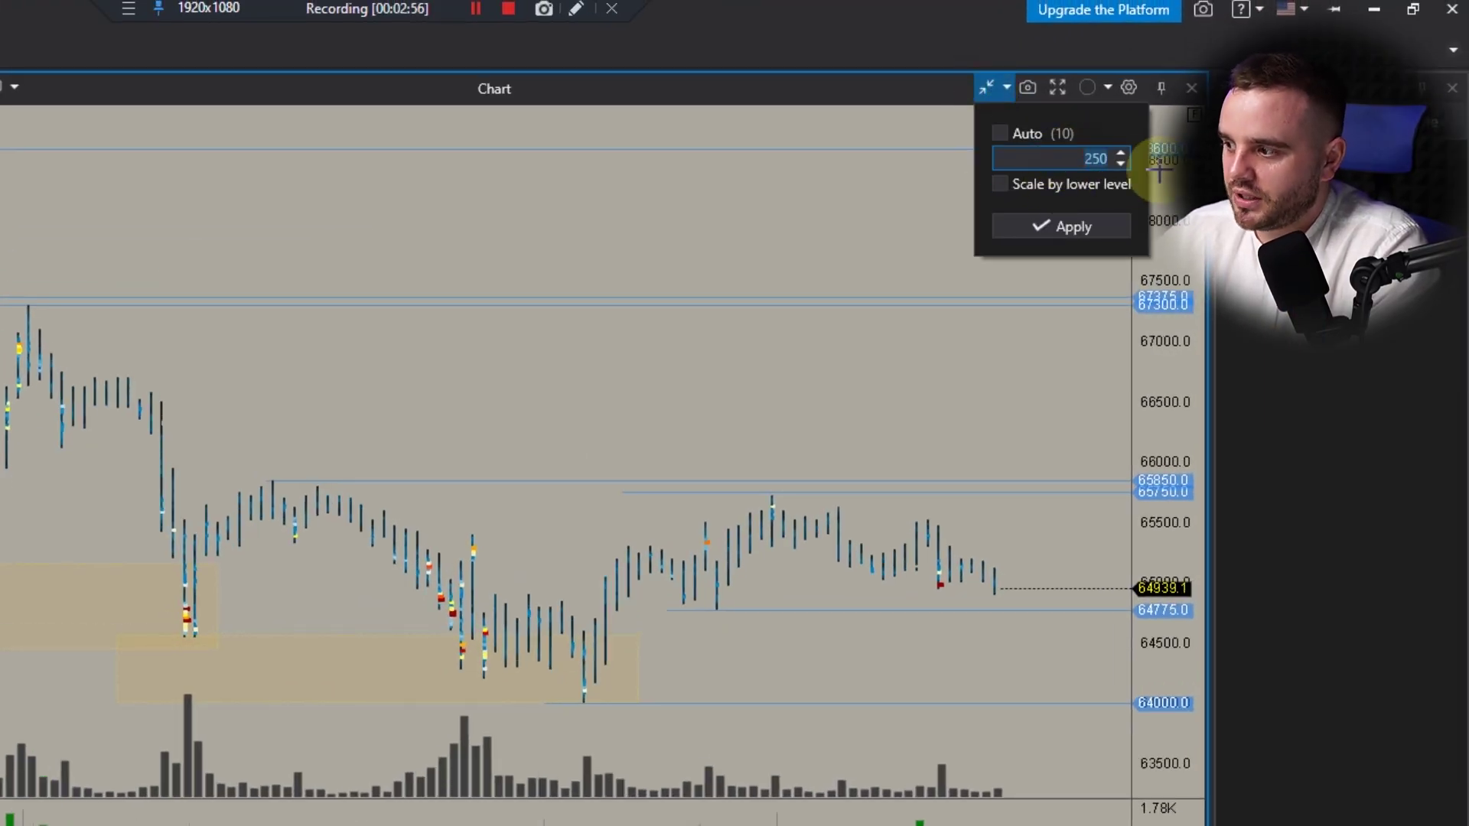
text(1)
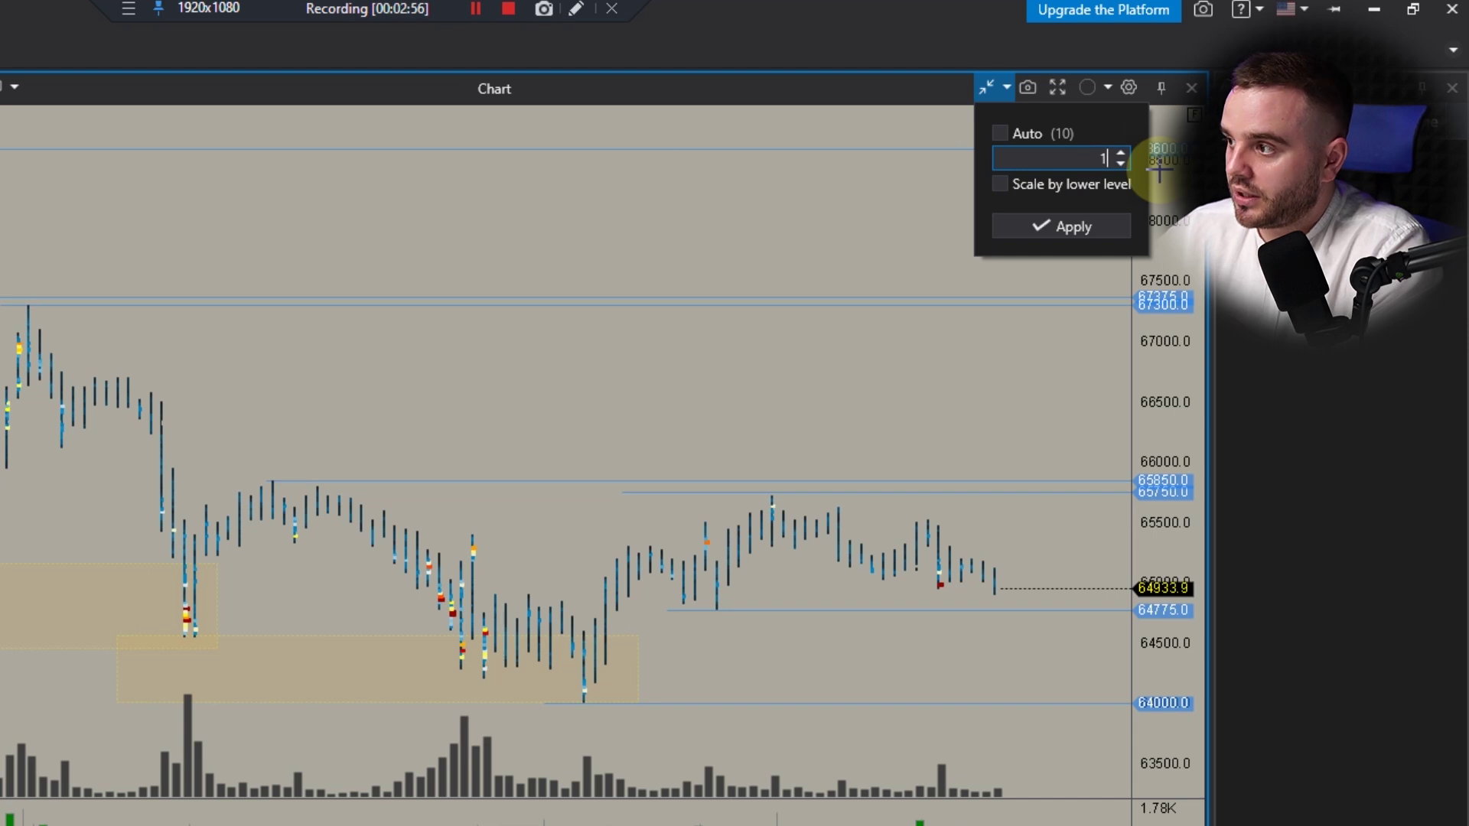
click(1068, 231)
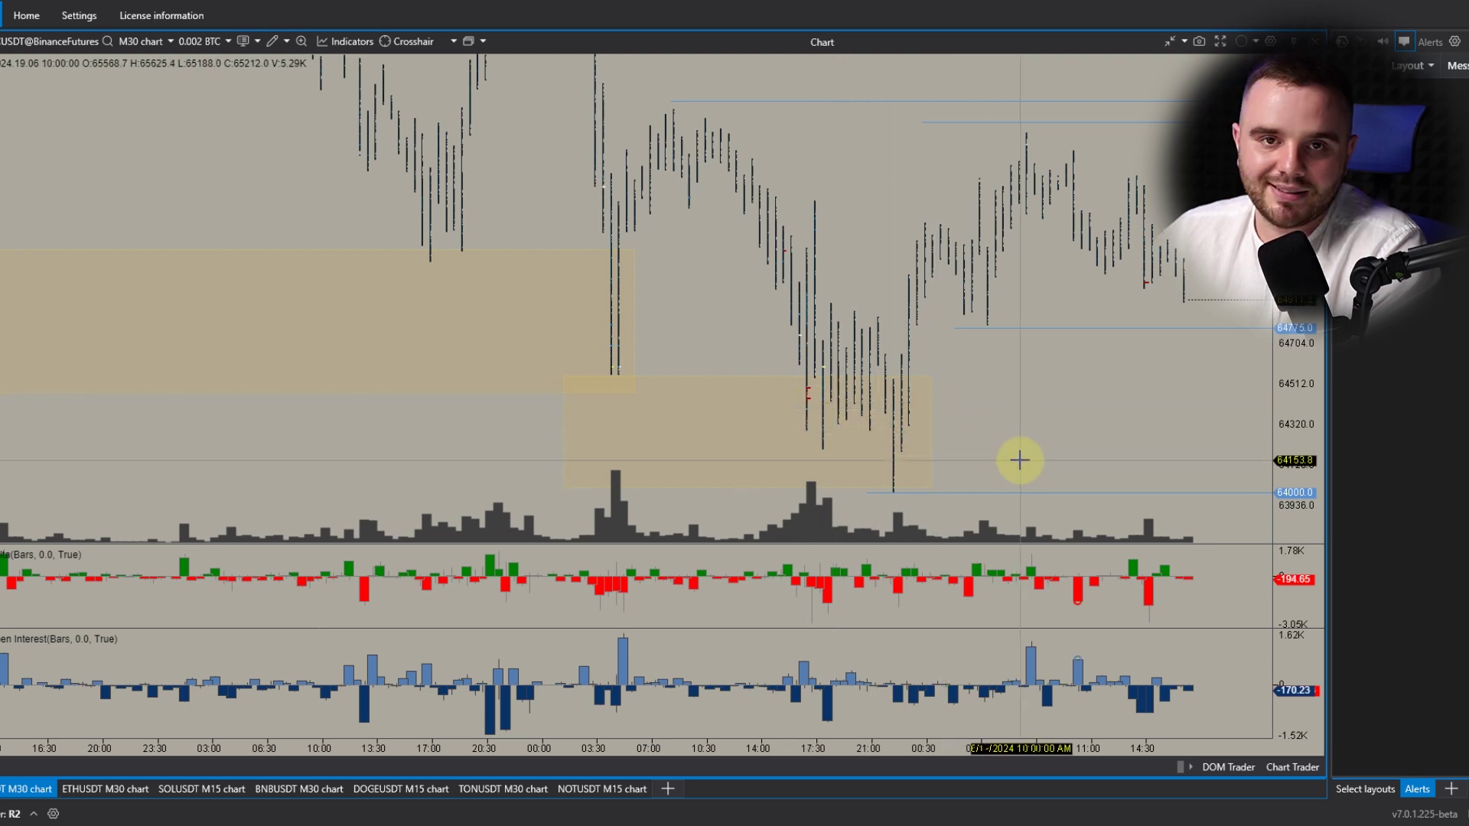
Step: Set the BTCUSDT chart's cluster scale to 250 and apply it
click(1185, 41)
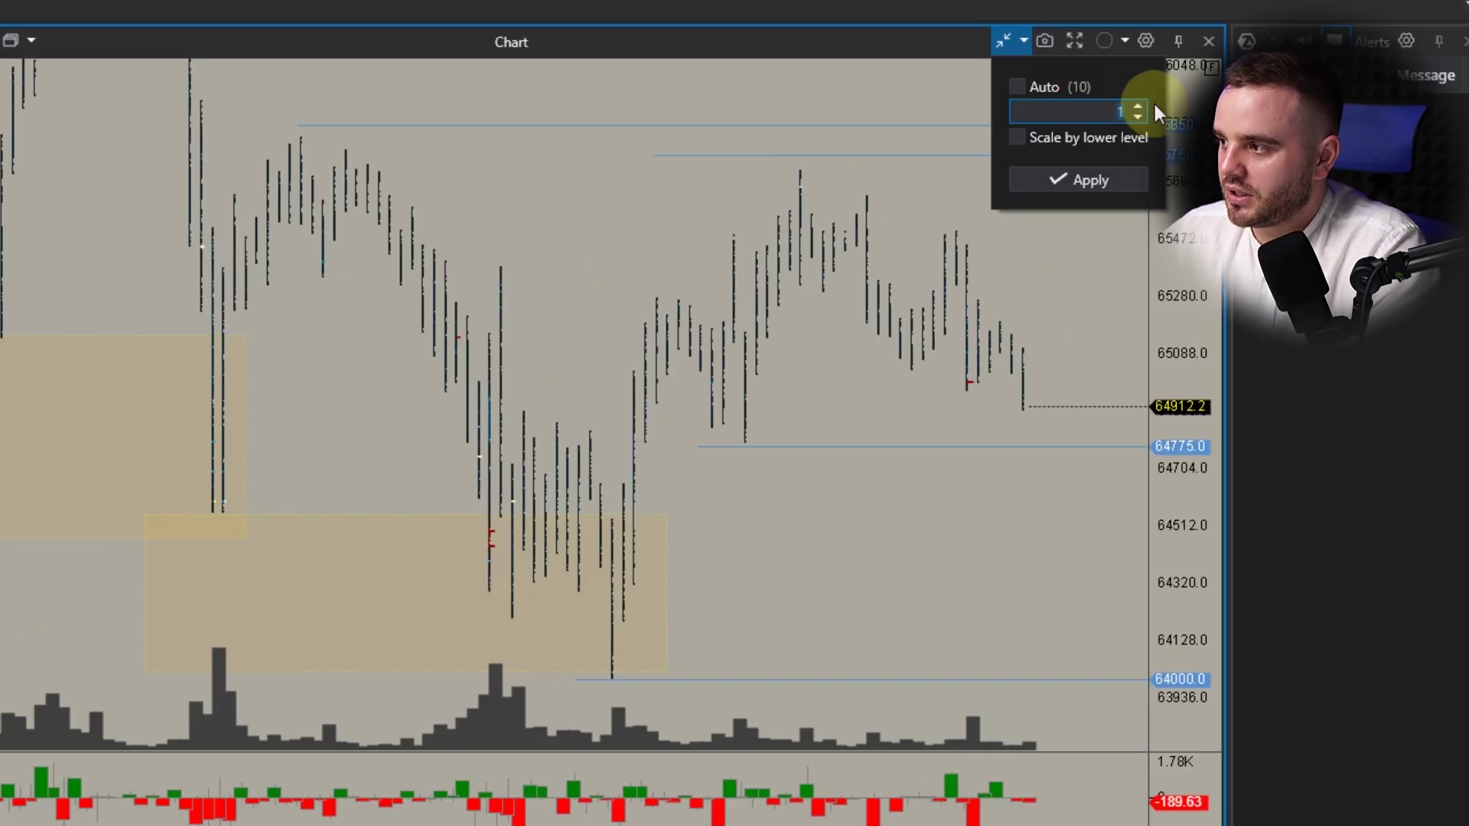
key(BackSpace)
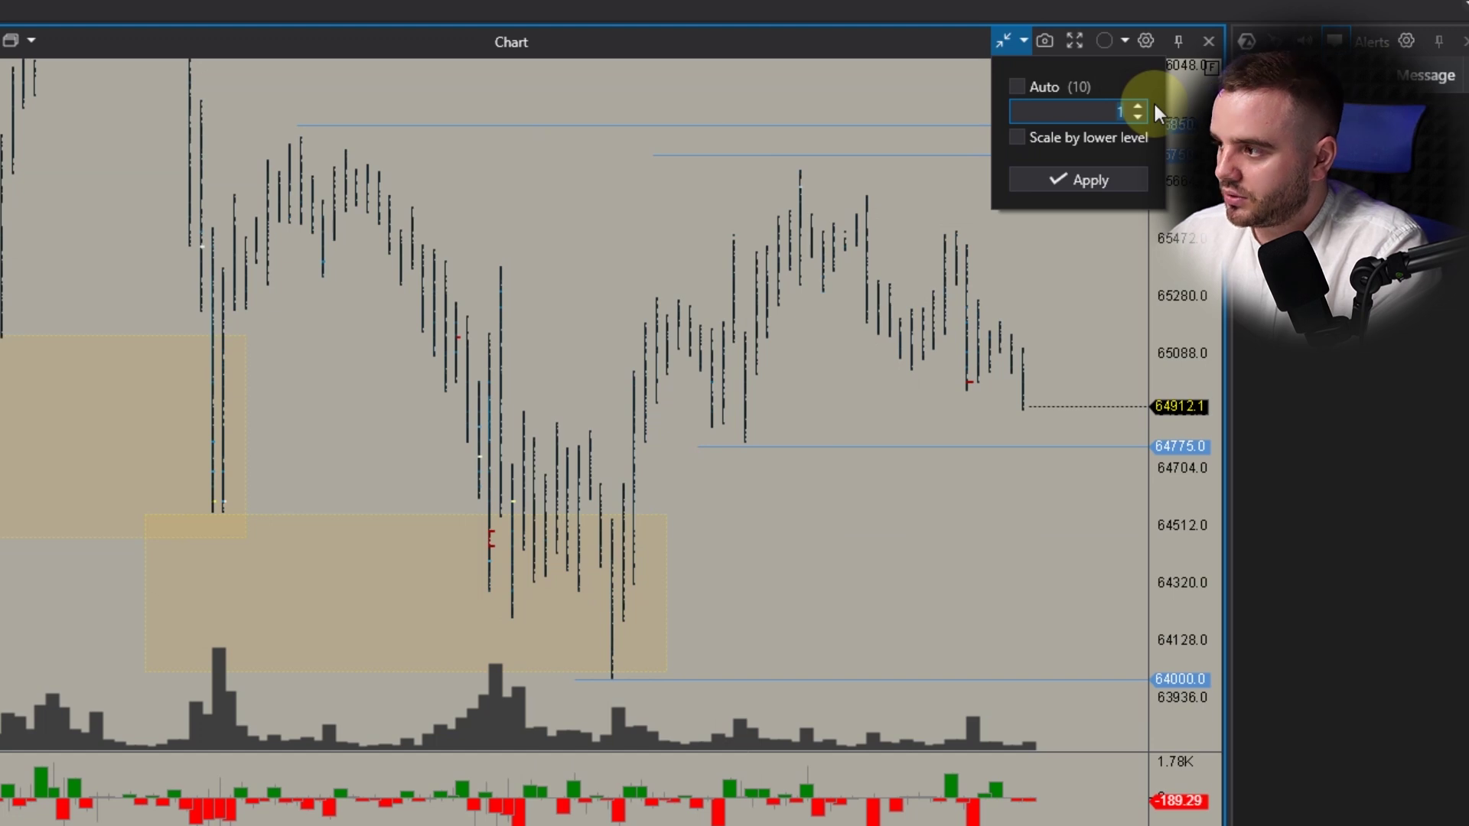
text(250)
click(1075, 179)
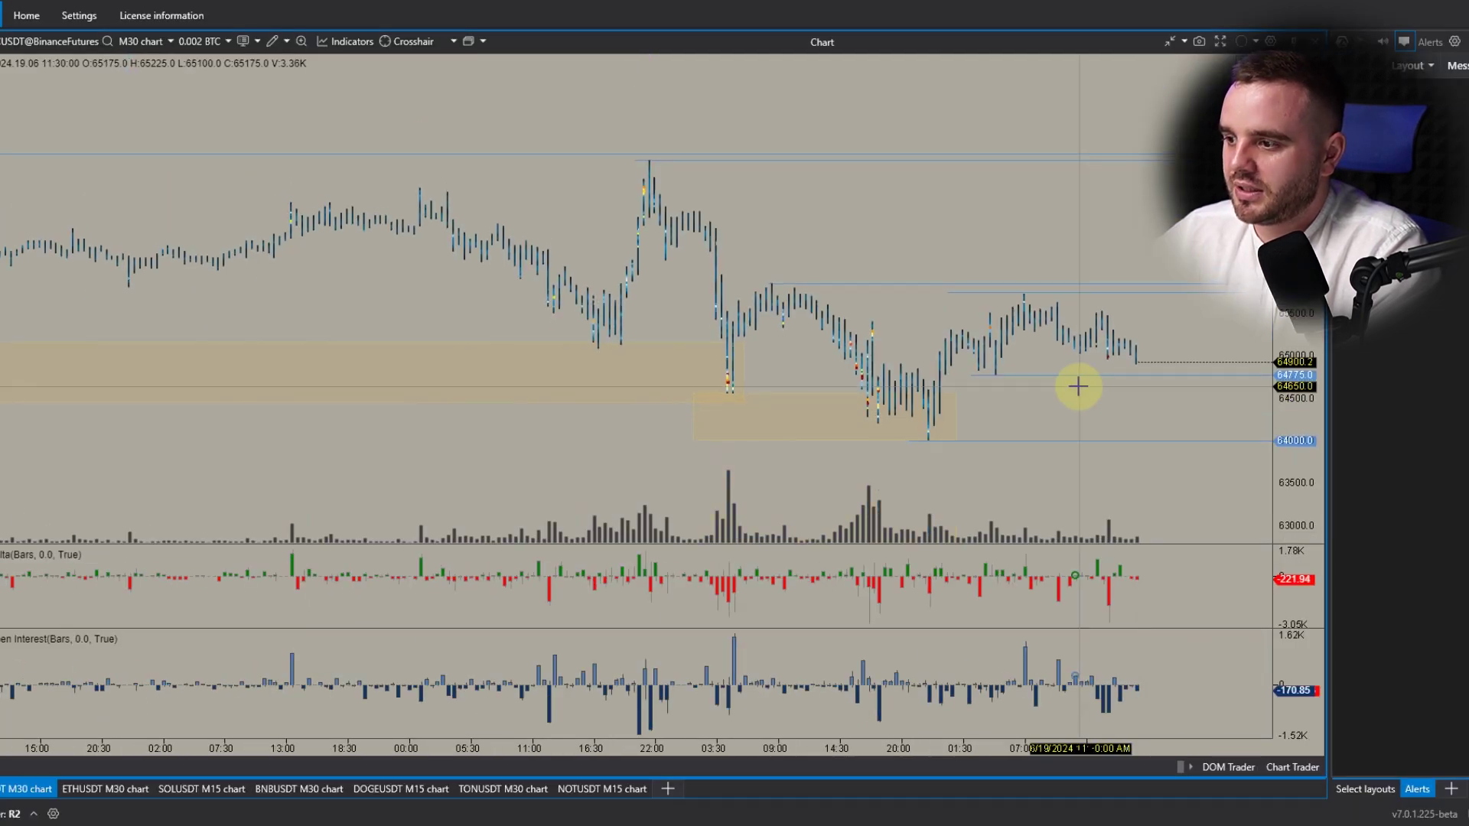
Step: Set the BTCUSDT chart's cluster scale to 100 and apply it
scroll(672, 387, up, 2)
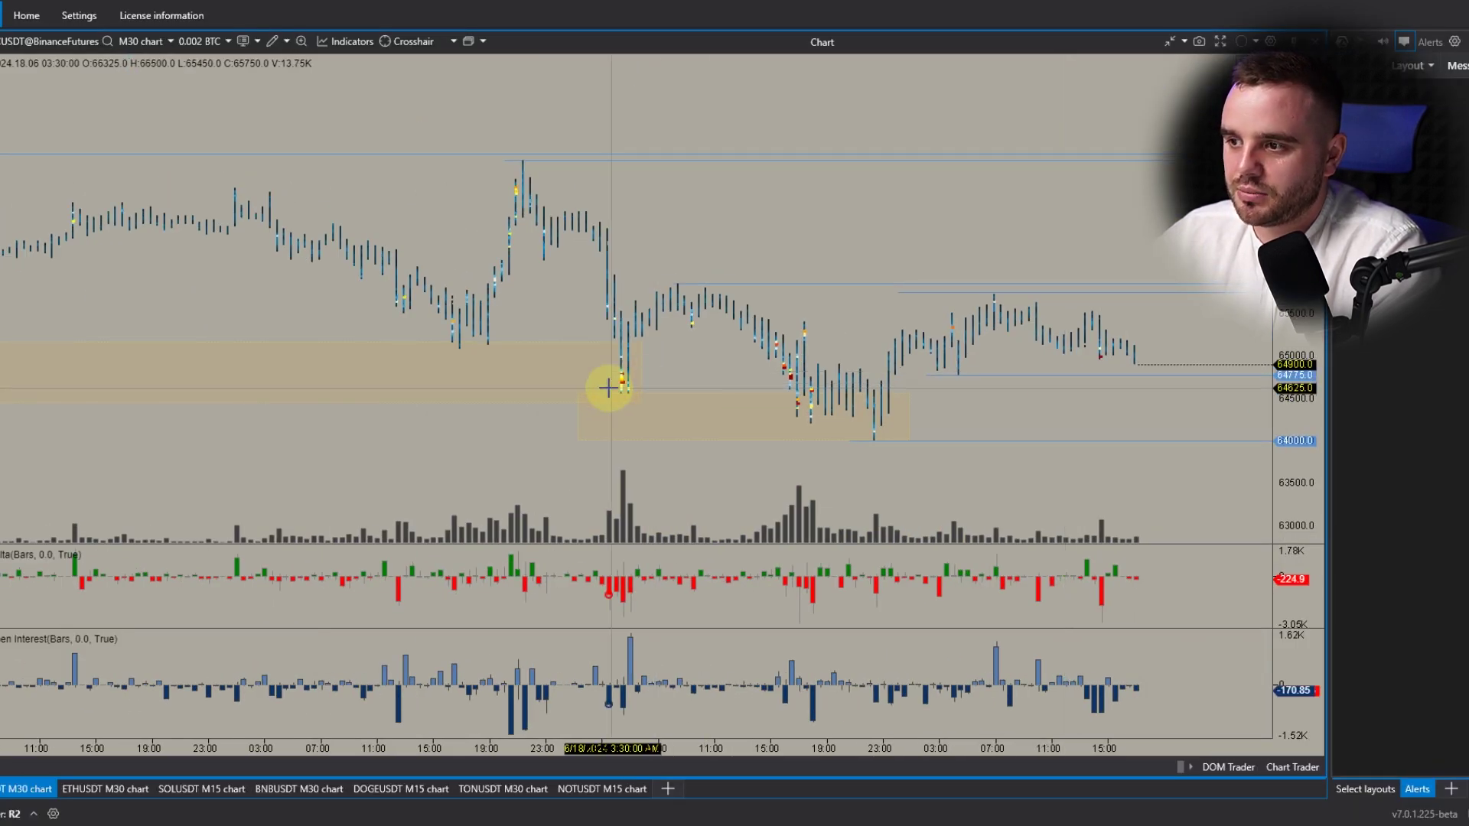
scroll(581, 461, up, 2)
click(1170, 42)
double_click(1246, 91)
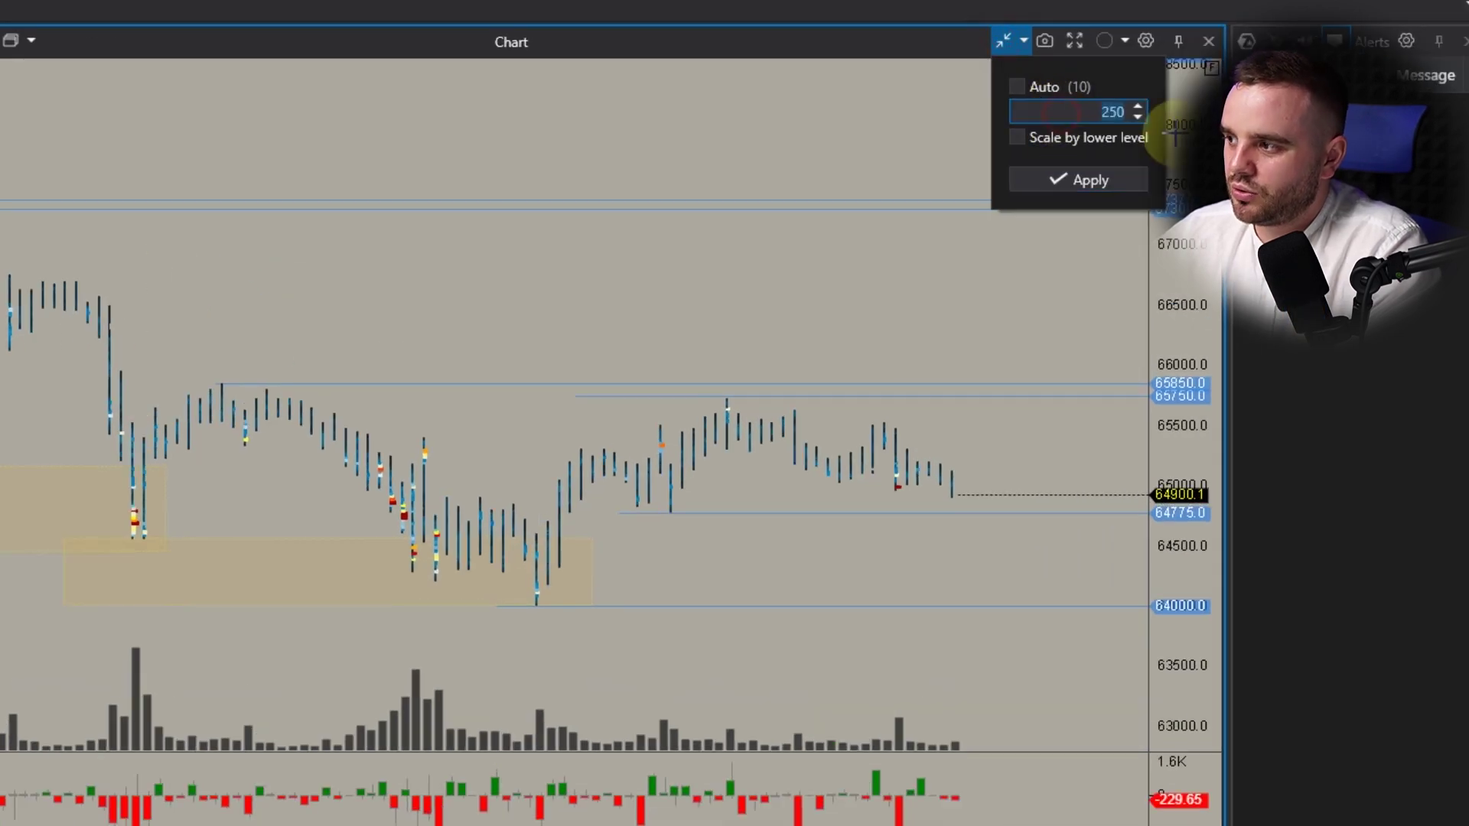
text(100)
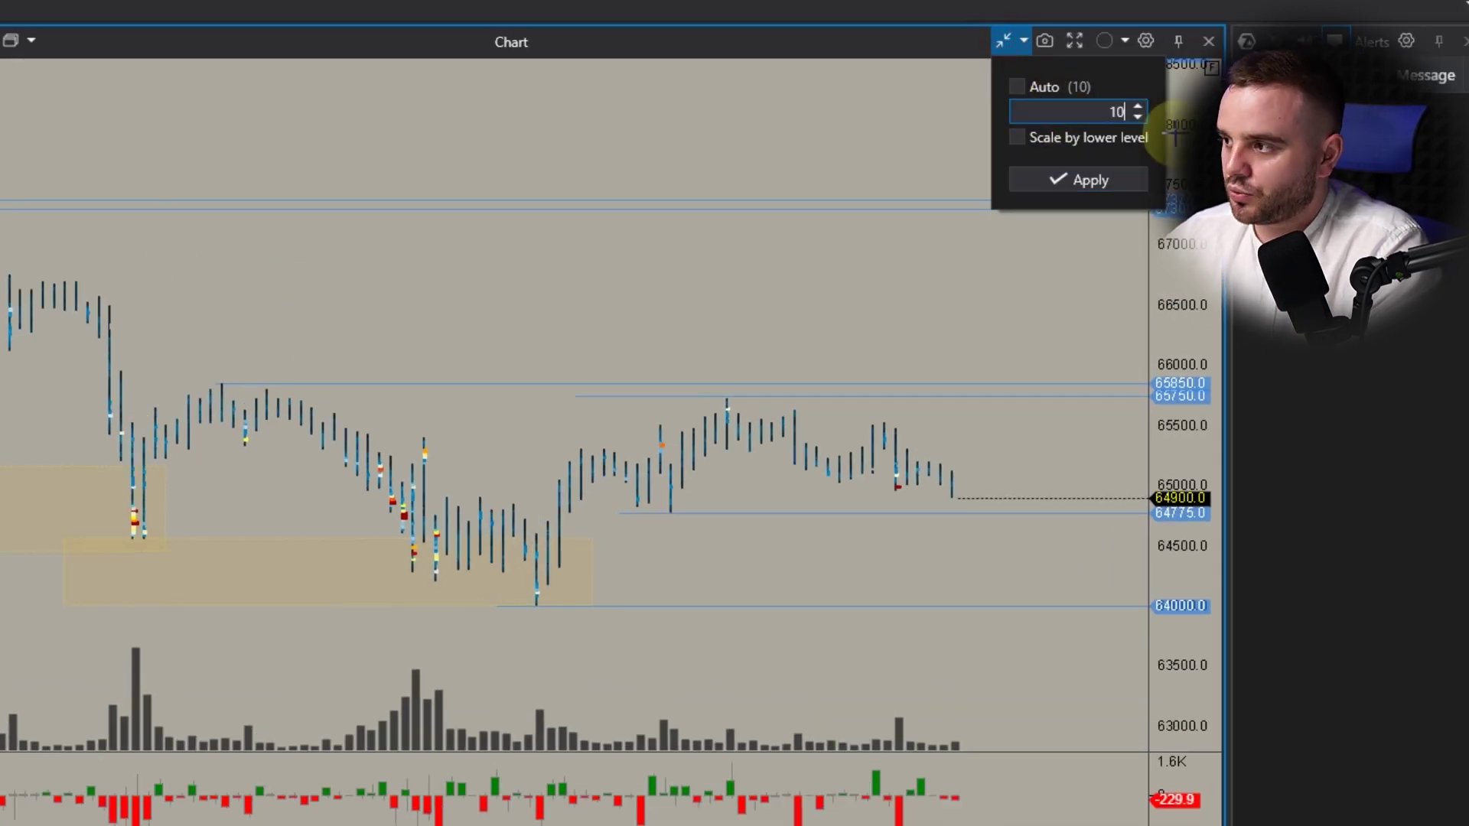
key(Return)
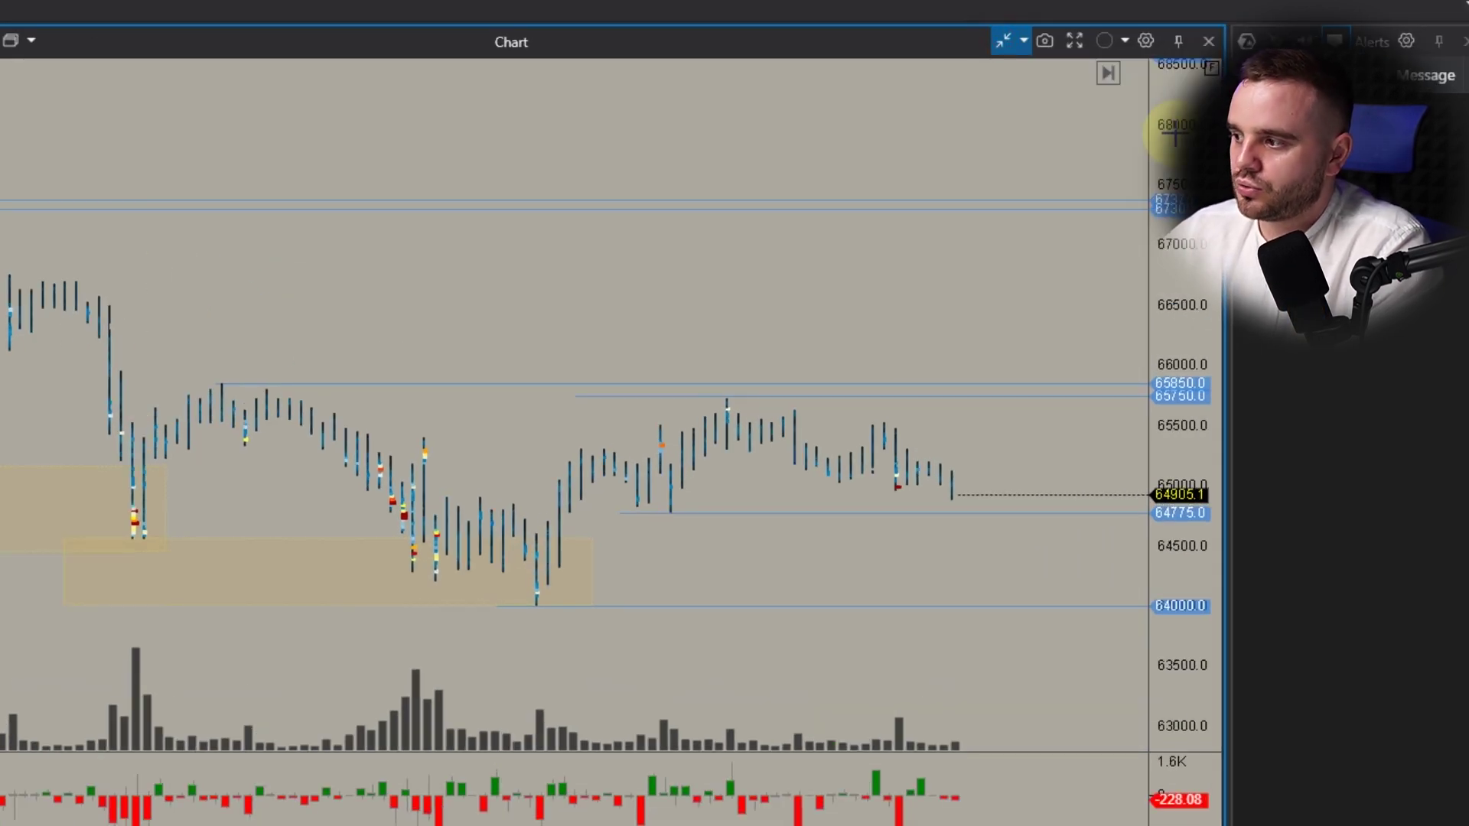
Step: Change the BTCUSDT chart's cluster scale to a coarser value than 100 and apply it
scroll(1161, 302, up, 2)
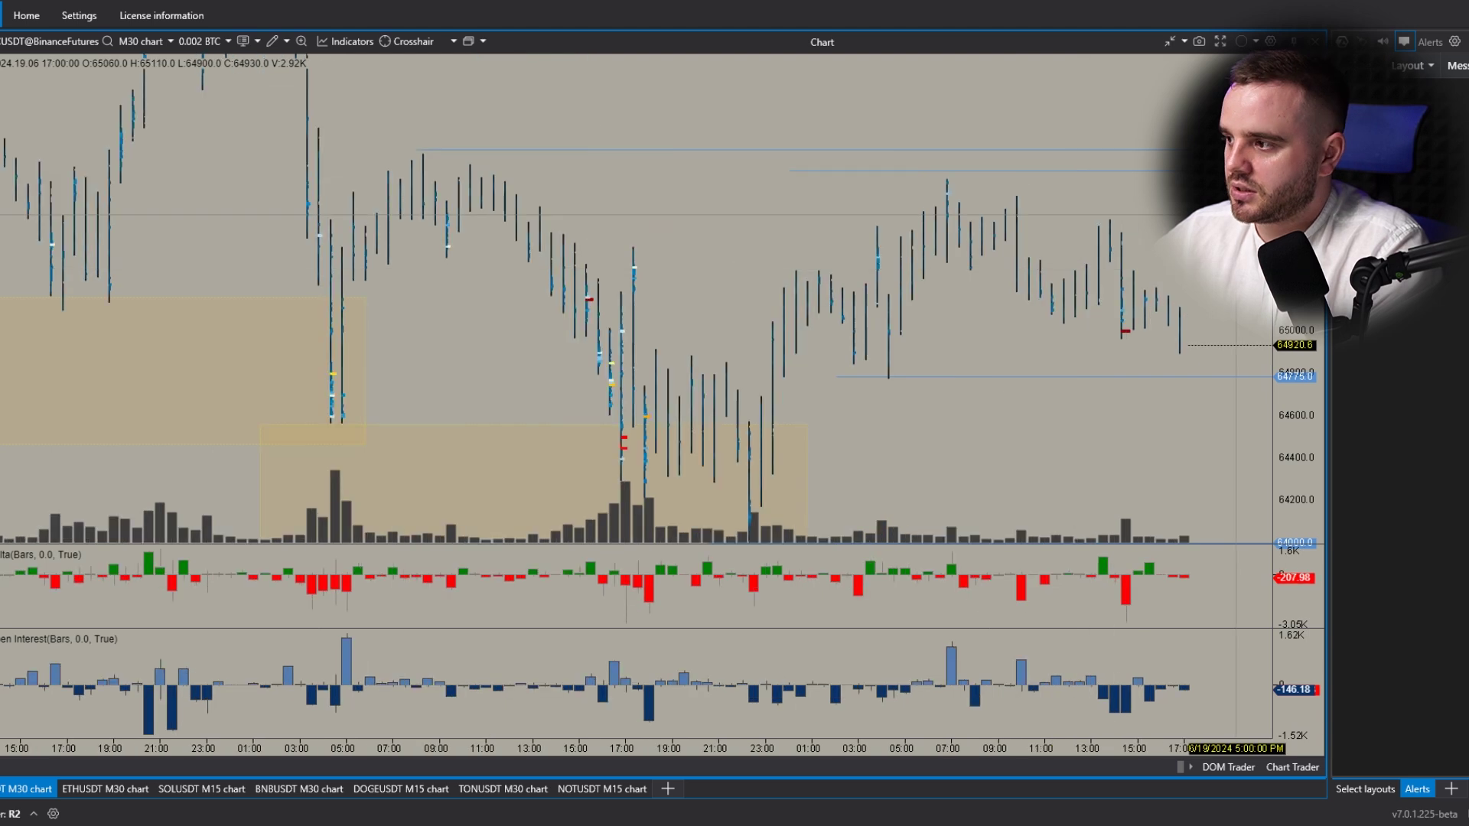
scroll(1161, 302, down, 3)
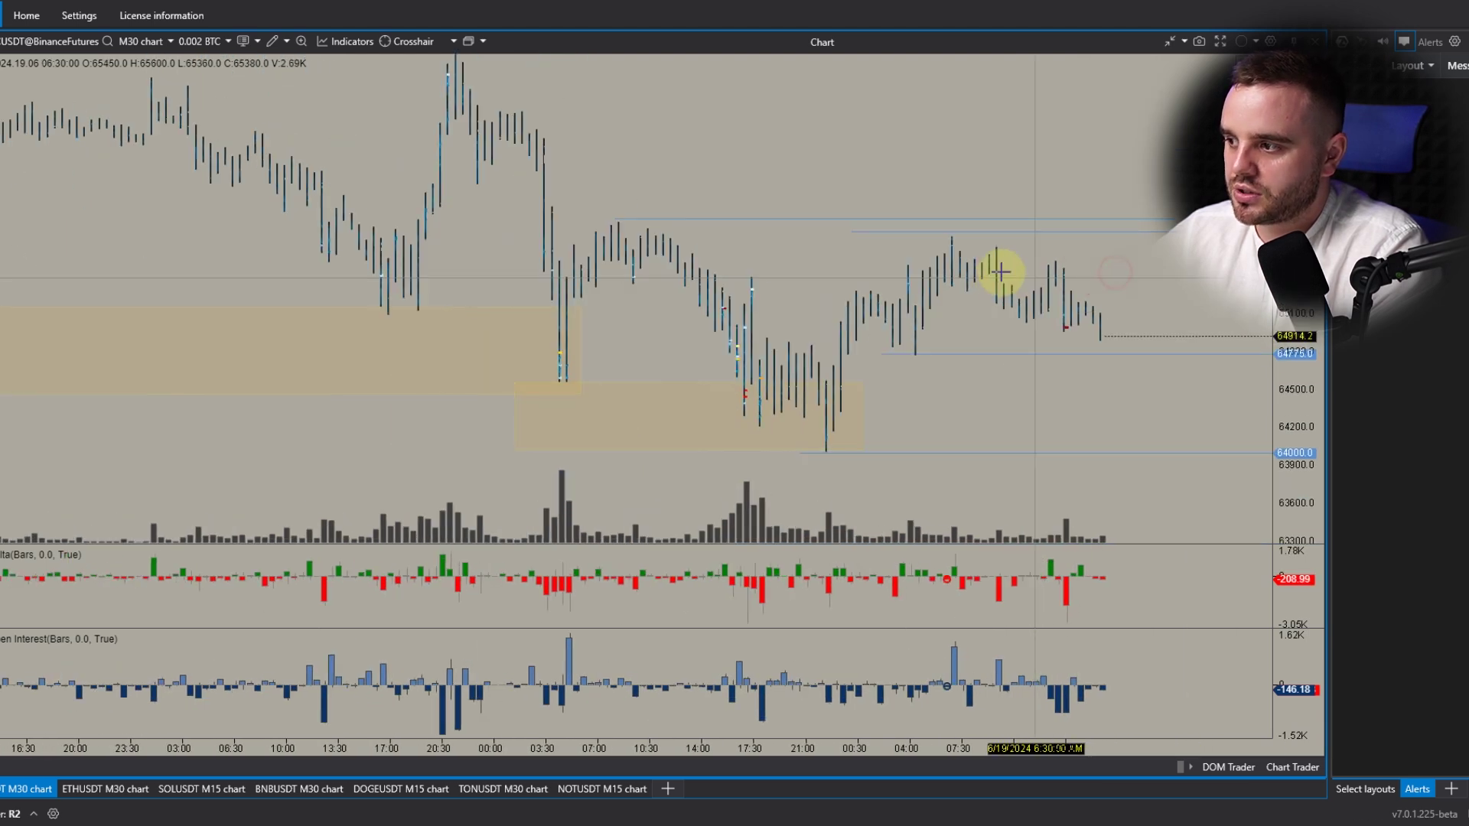
click(1170, 42)
click(1210, 97)
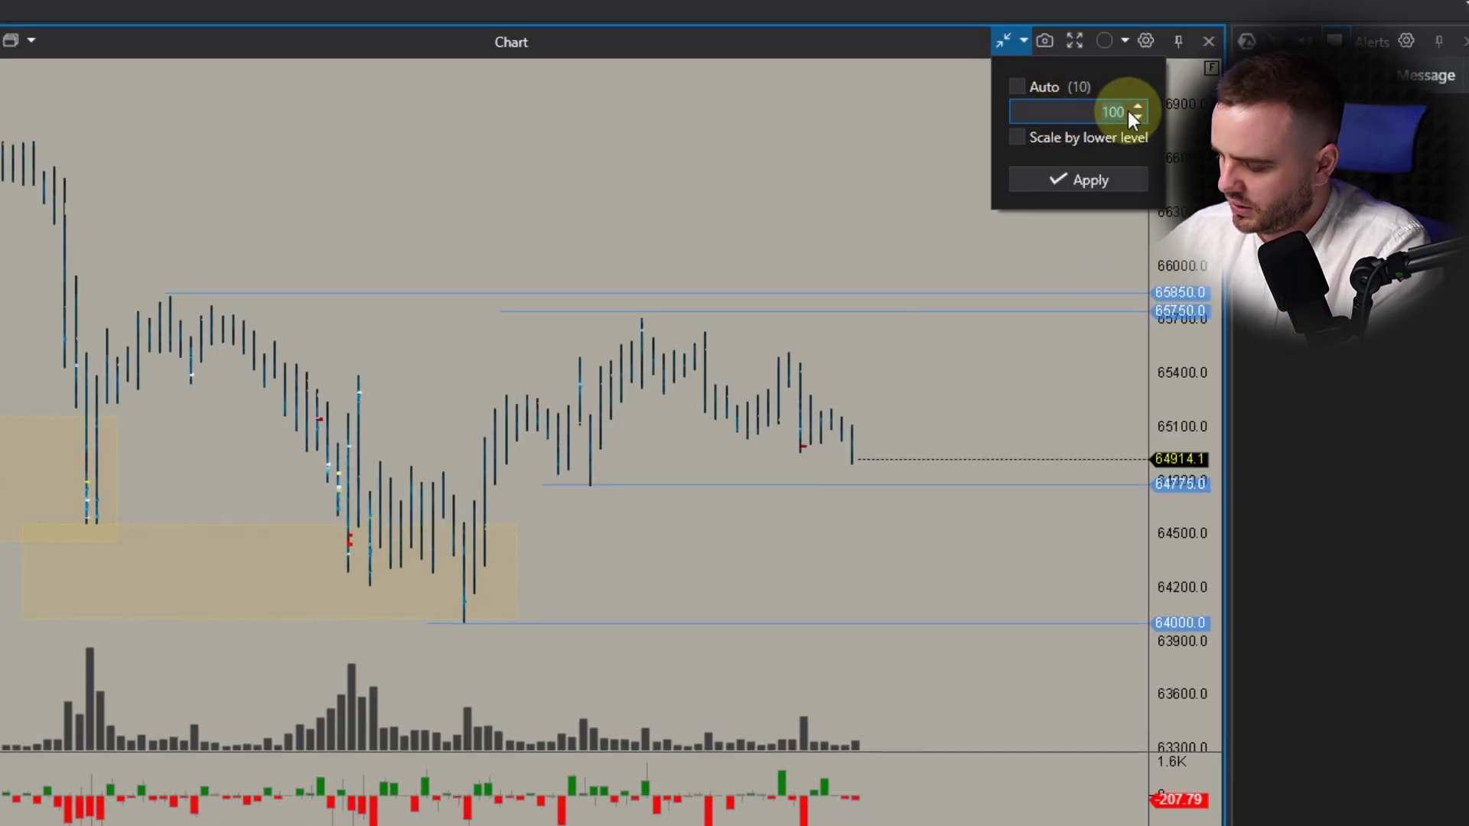
key(Return)
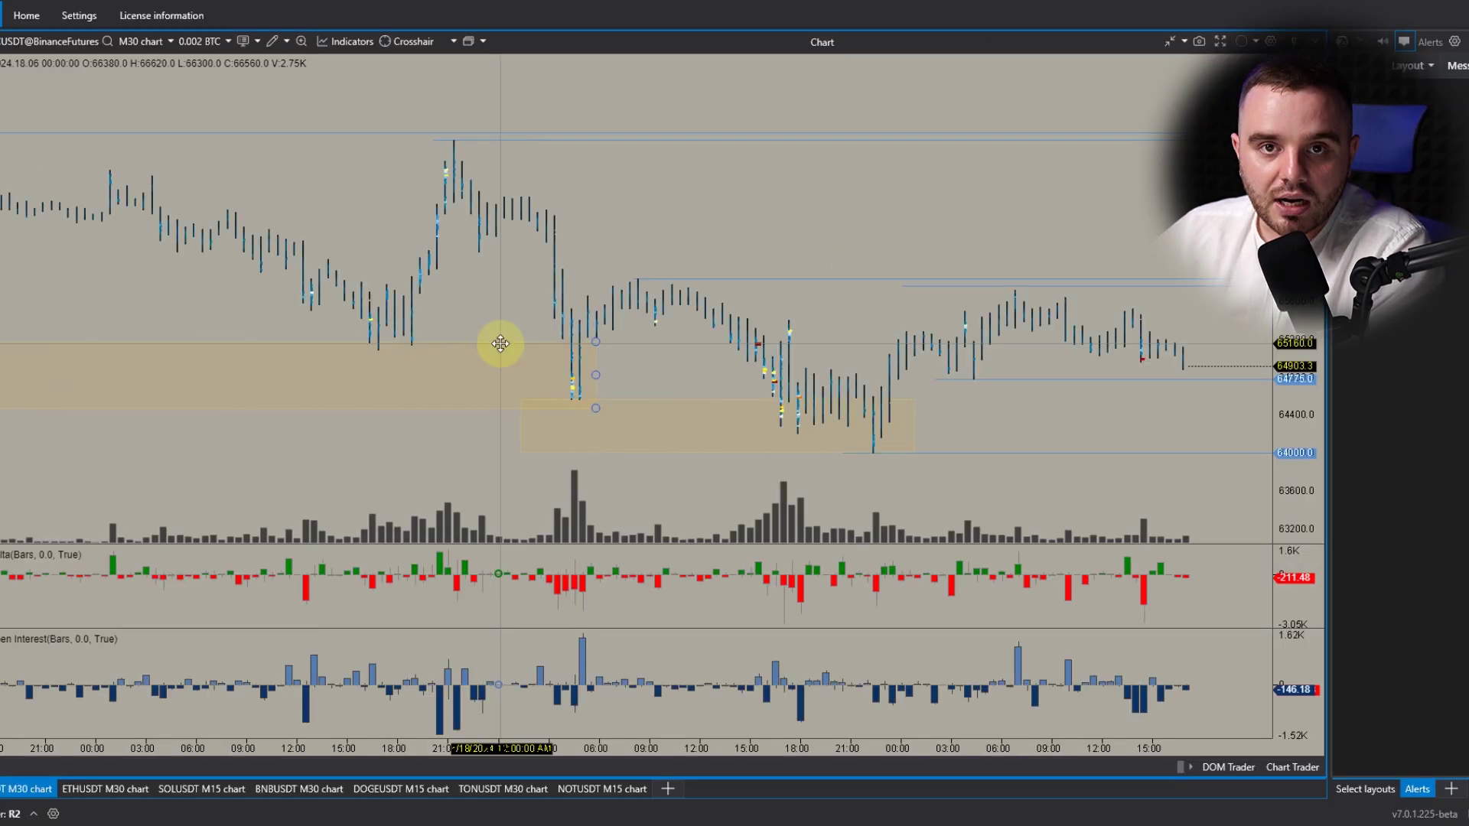
Step: Open the BTCUSDT chart's cluster settings and view the available color schemes
right_click(589, 178)
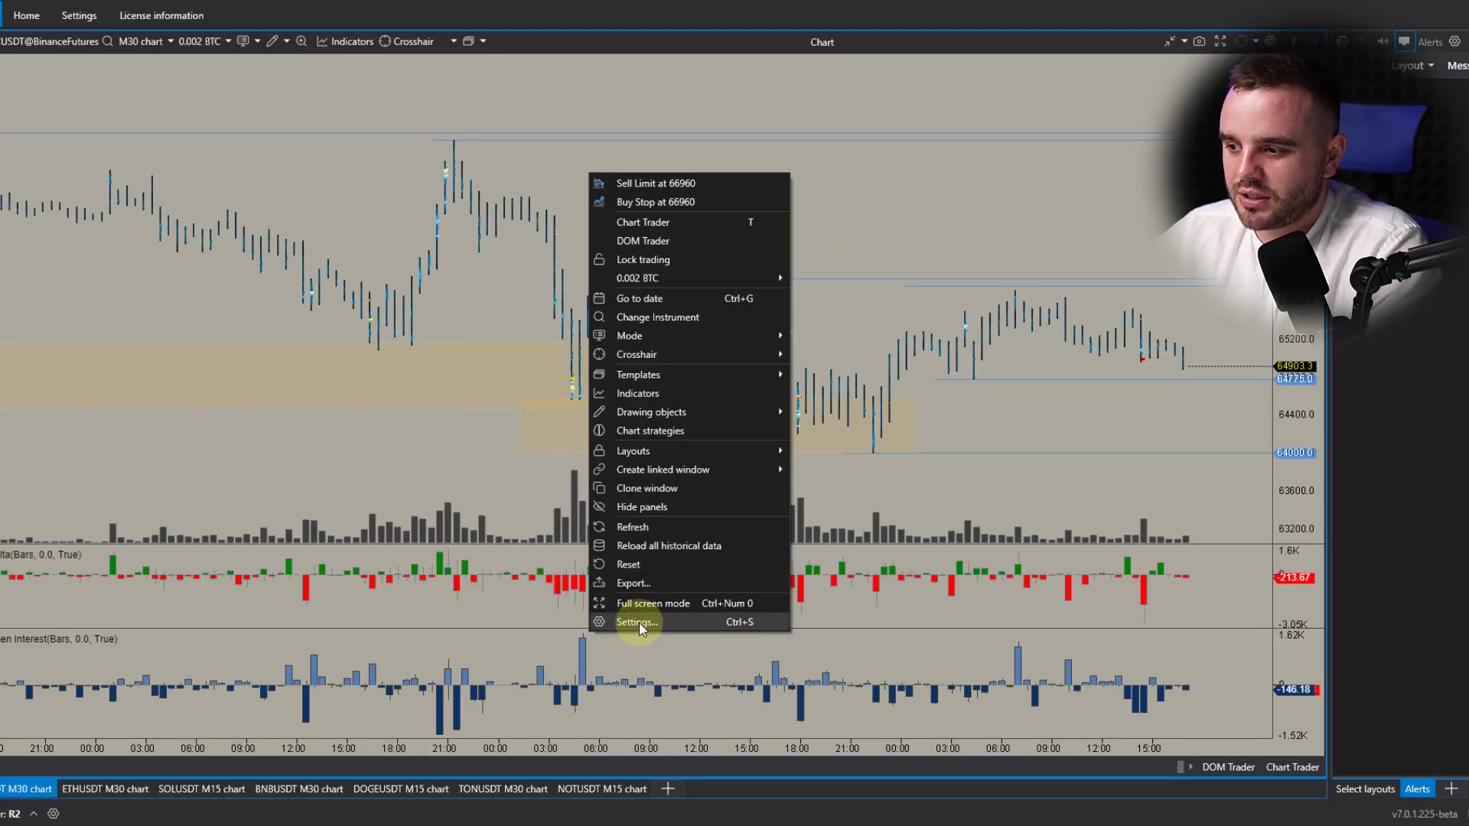
click(639, 622)
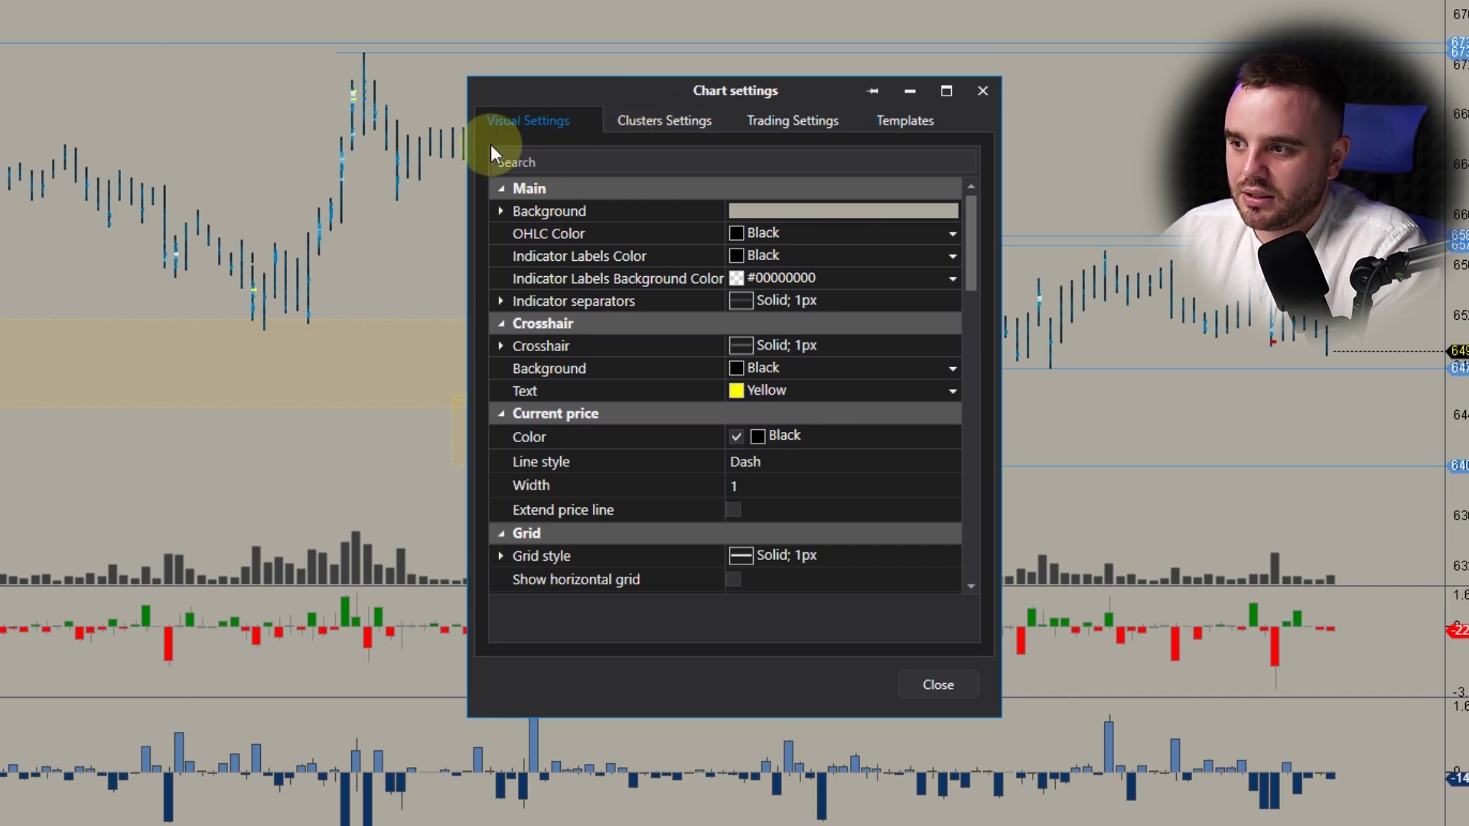
click(684, 123)
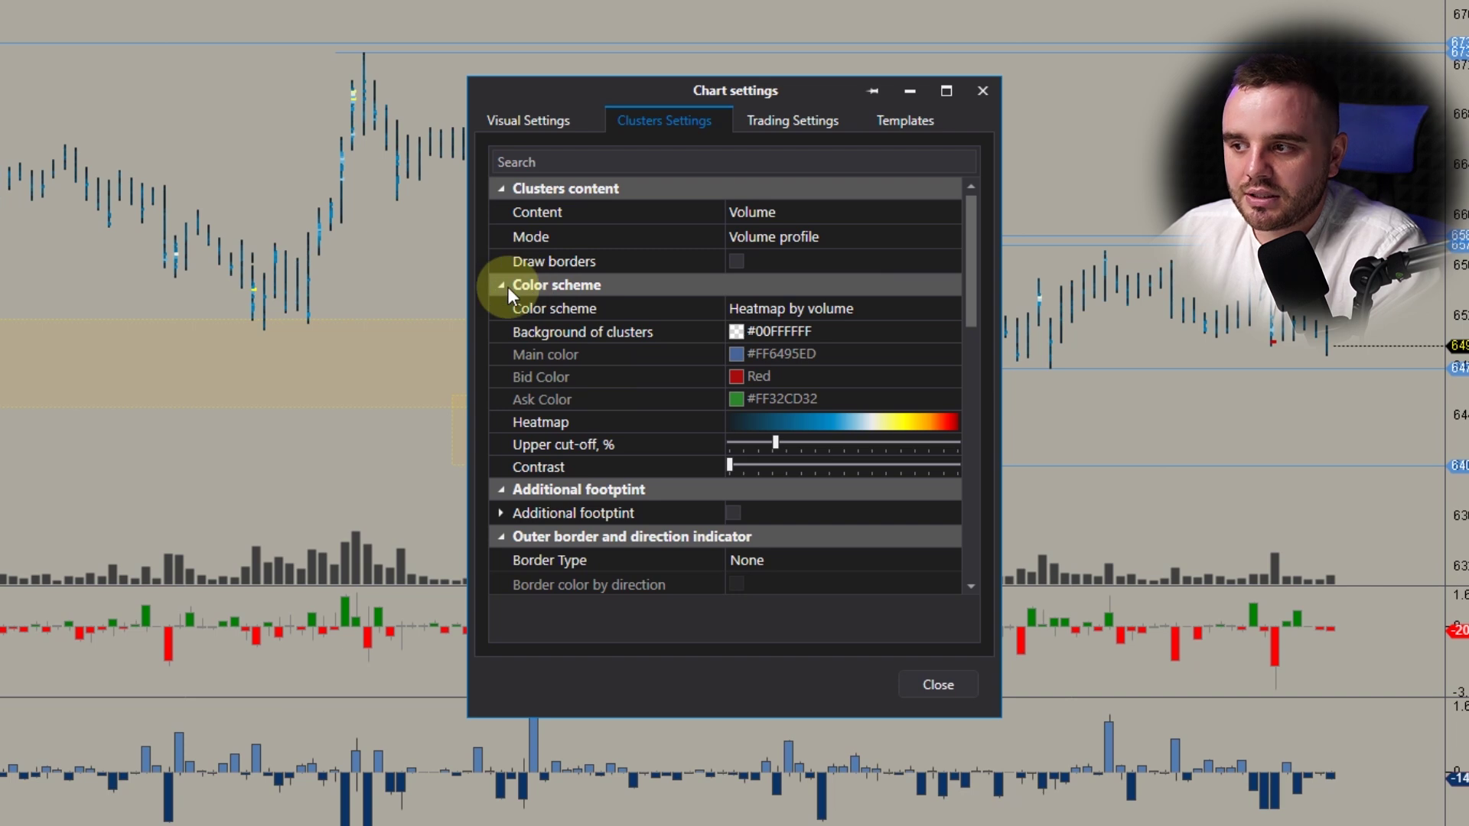
click(790, 310)
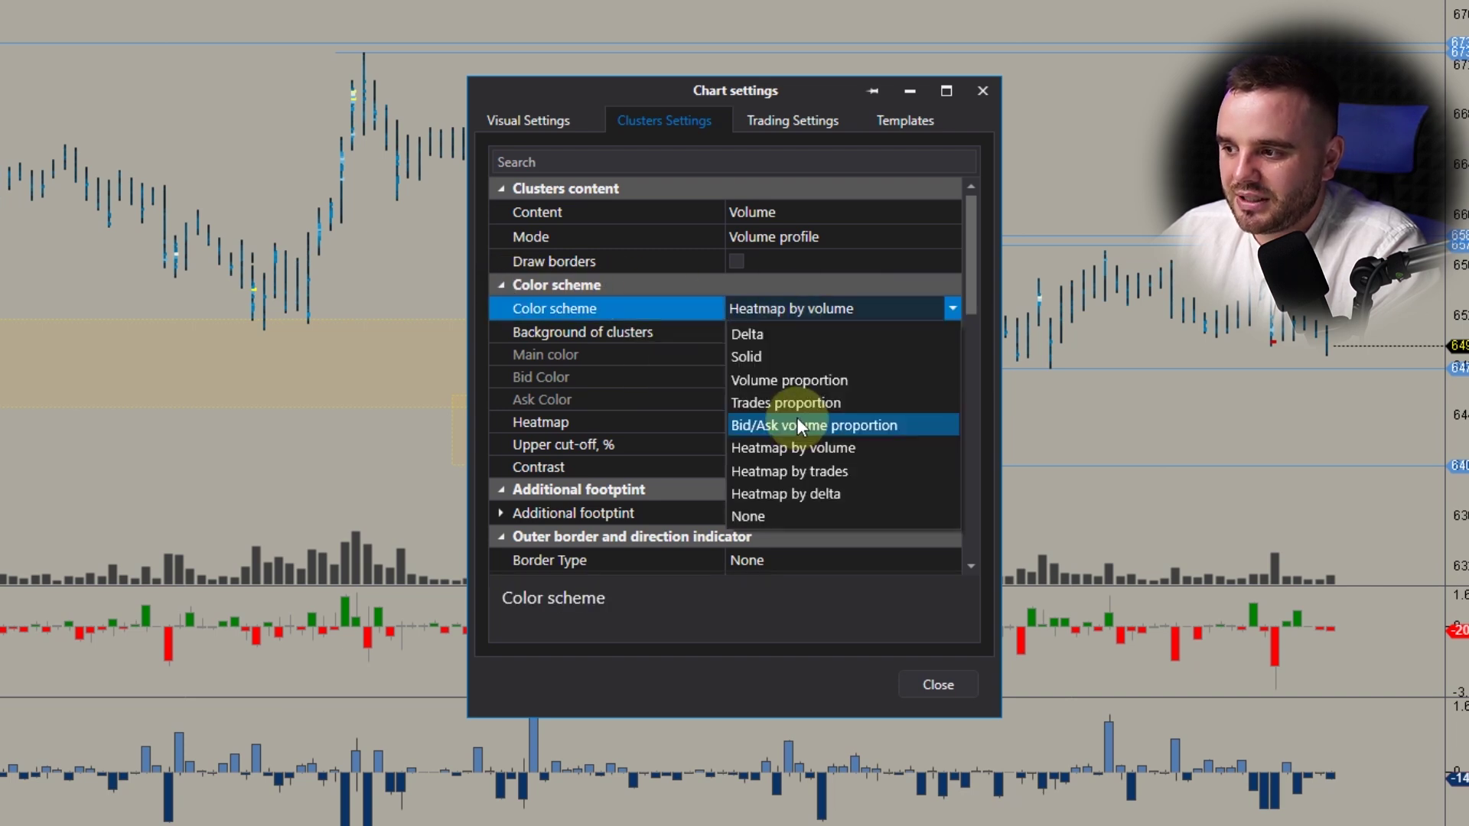
key(Escape)
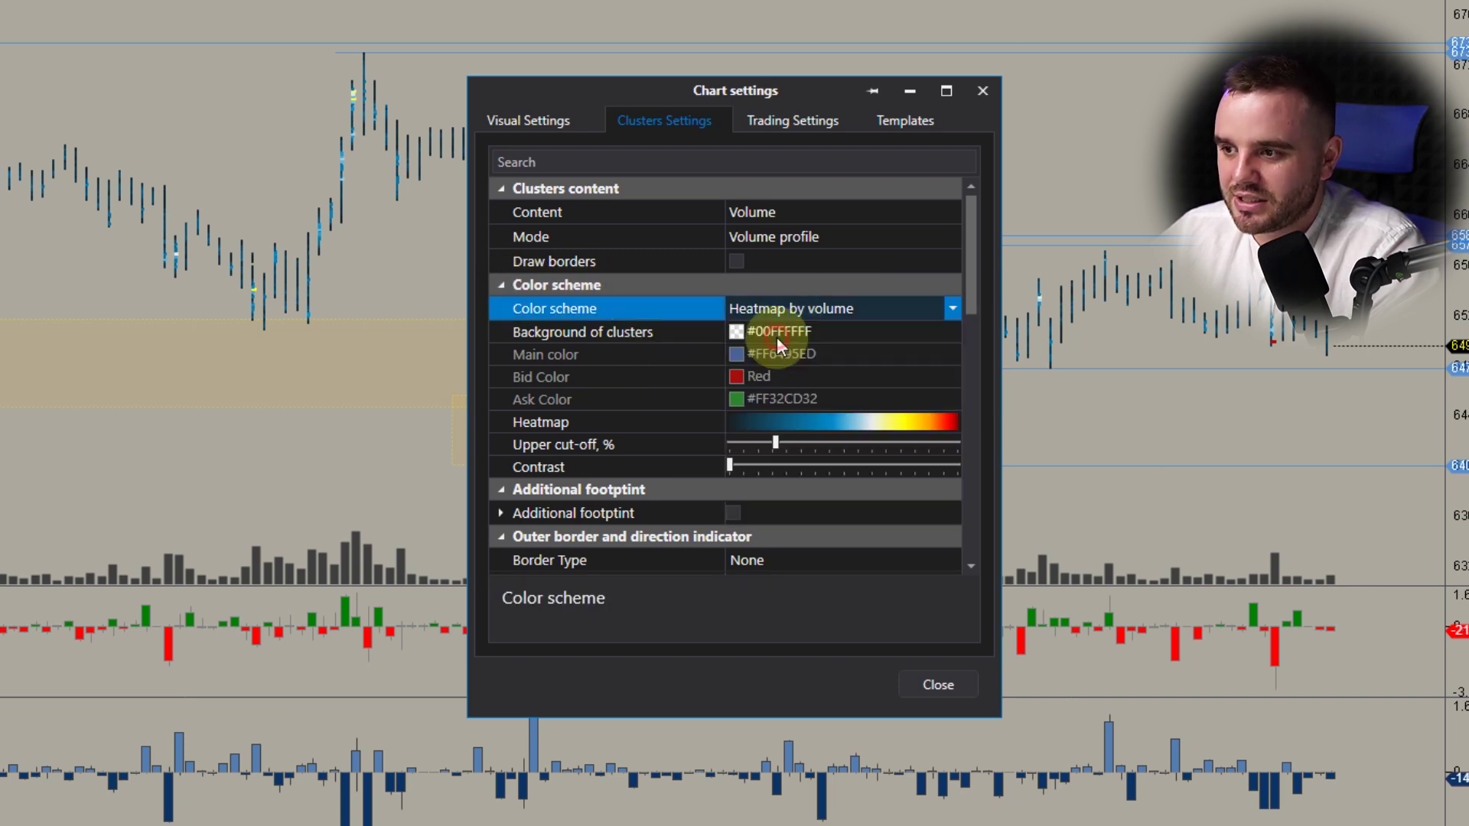
Step: Try the Solid, Volume proportion and Trades proportion color schemes on the clusters
click(777, 337)
click(770, 306)
click(769, 355)
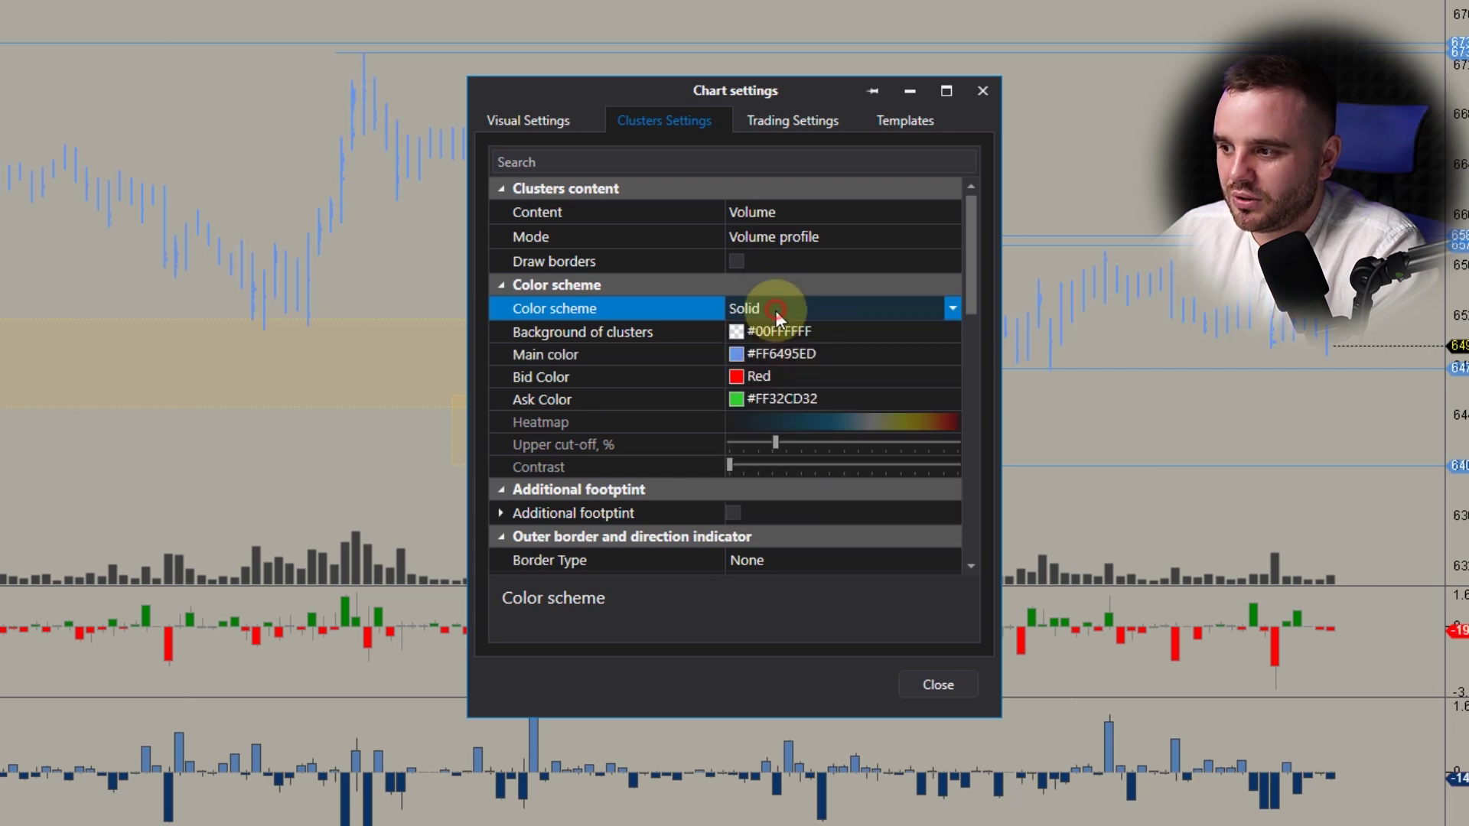
click(775, 310)
click(765, 378)
click(769, 314)
click(769, 401)
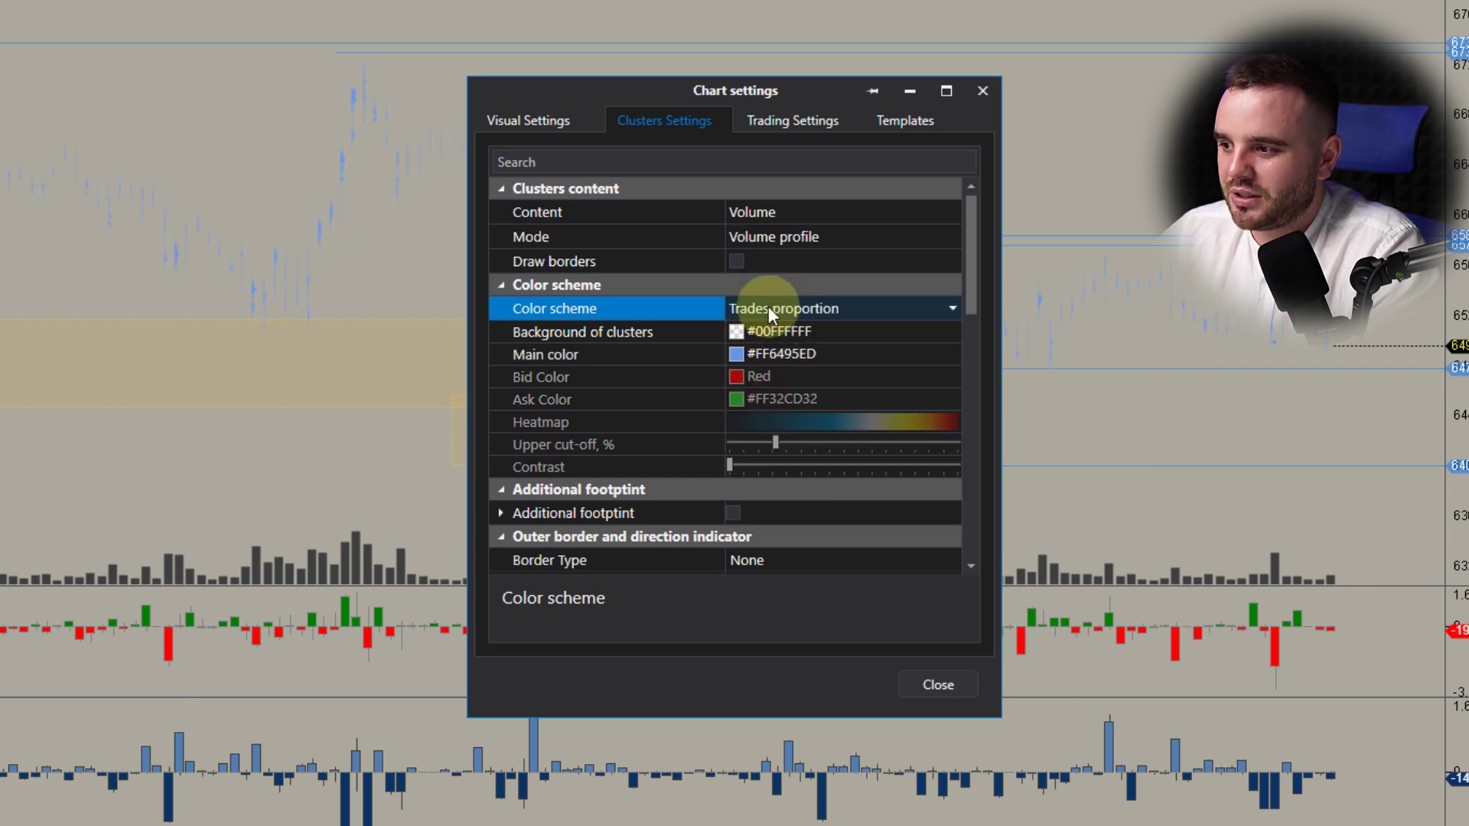
Step: Try the Bid/Ask volume proportion color scheme, and switch the clusters back to Heatmap by volume
click(769, 308)
click(778, 423)
click(778, 309)
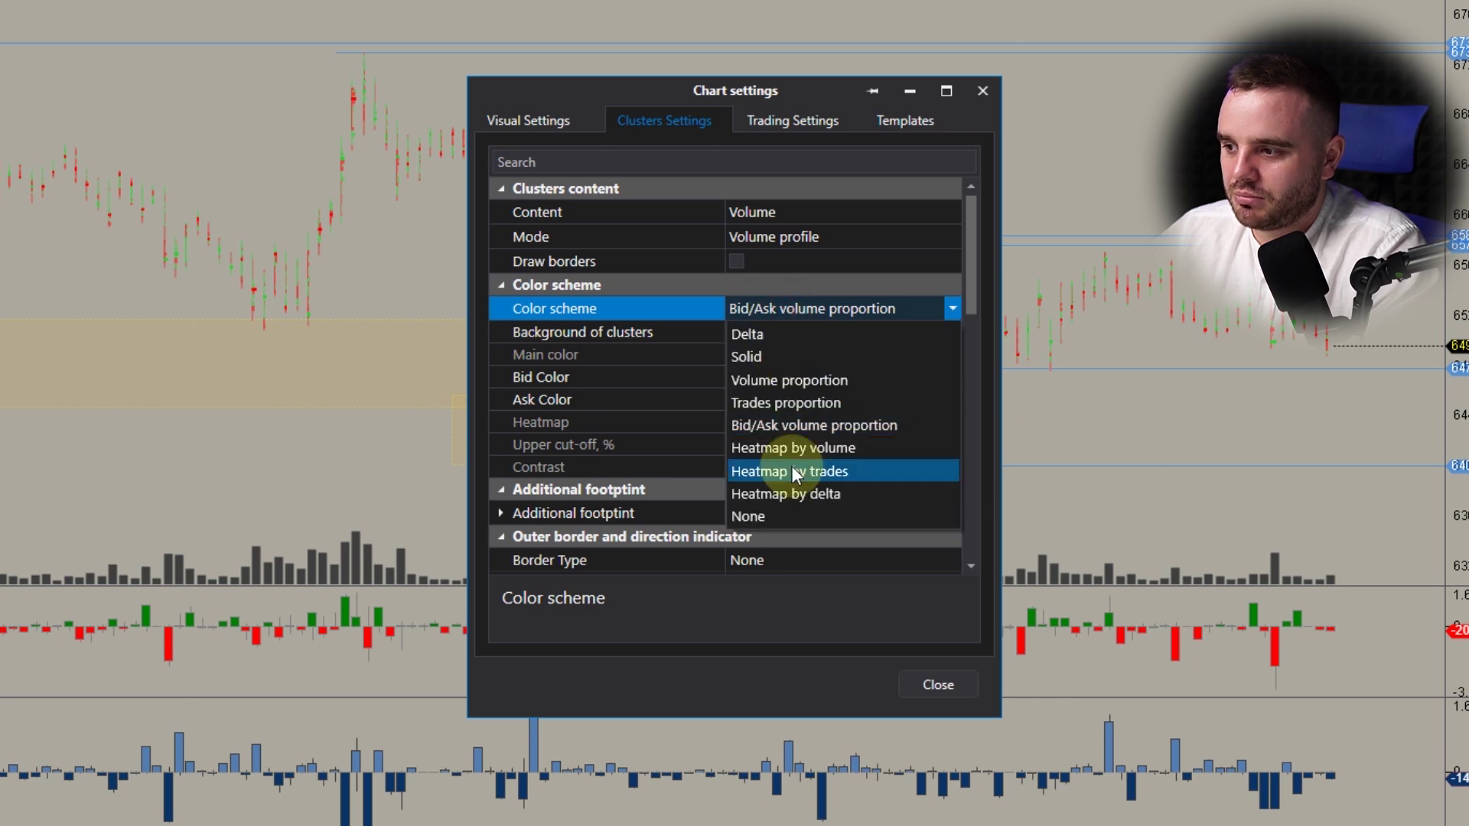
click(763, 451)
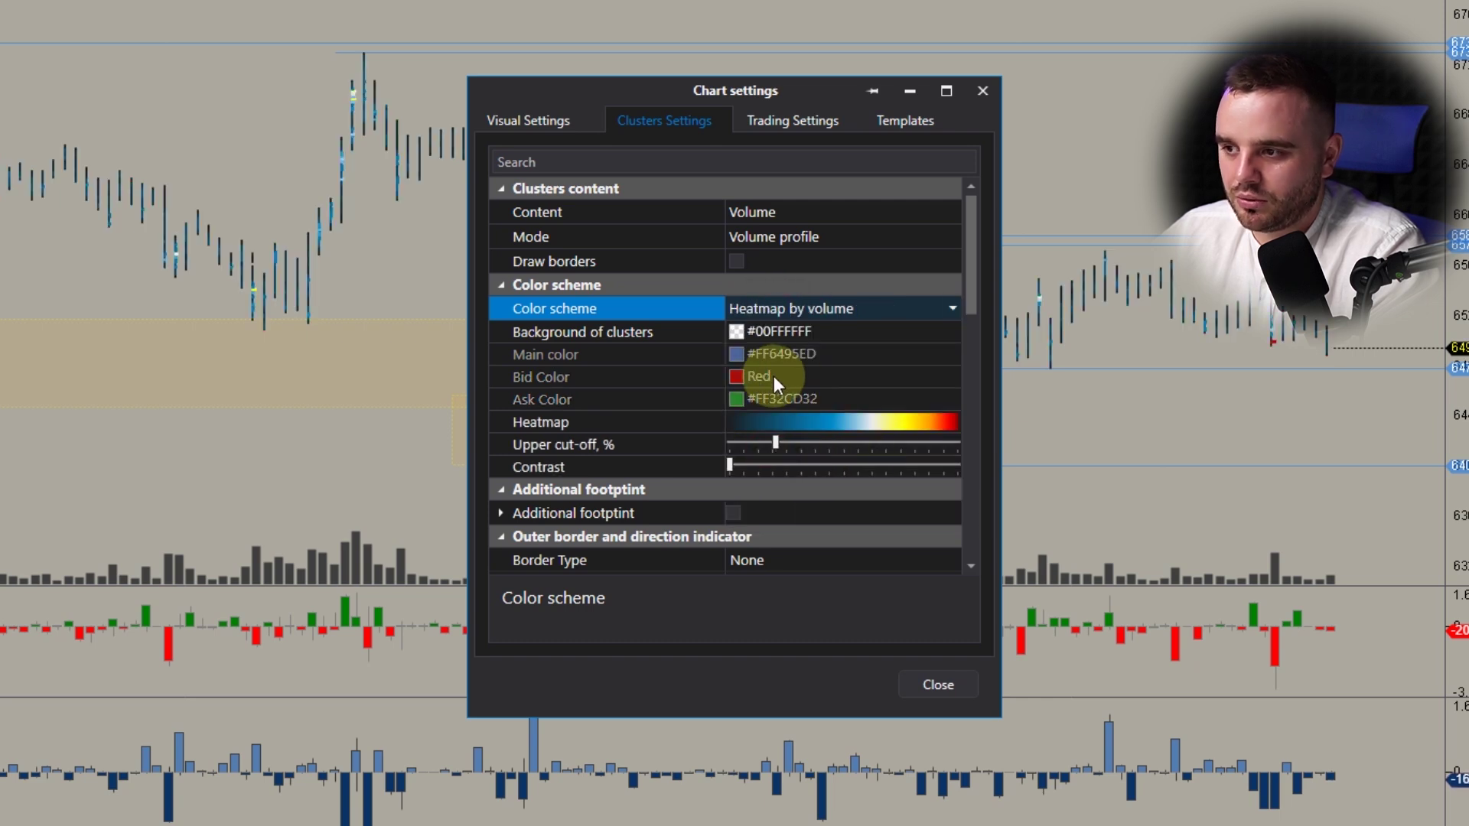
Step: View the gradient choices for the cluster heatmap and point out the border drawing option without changing either
click(779, 421)
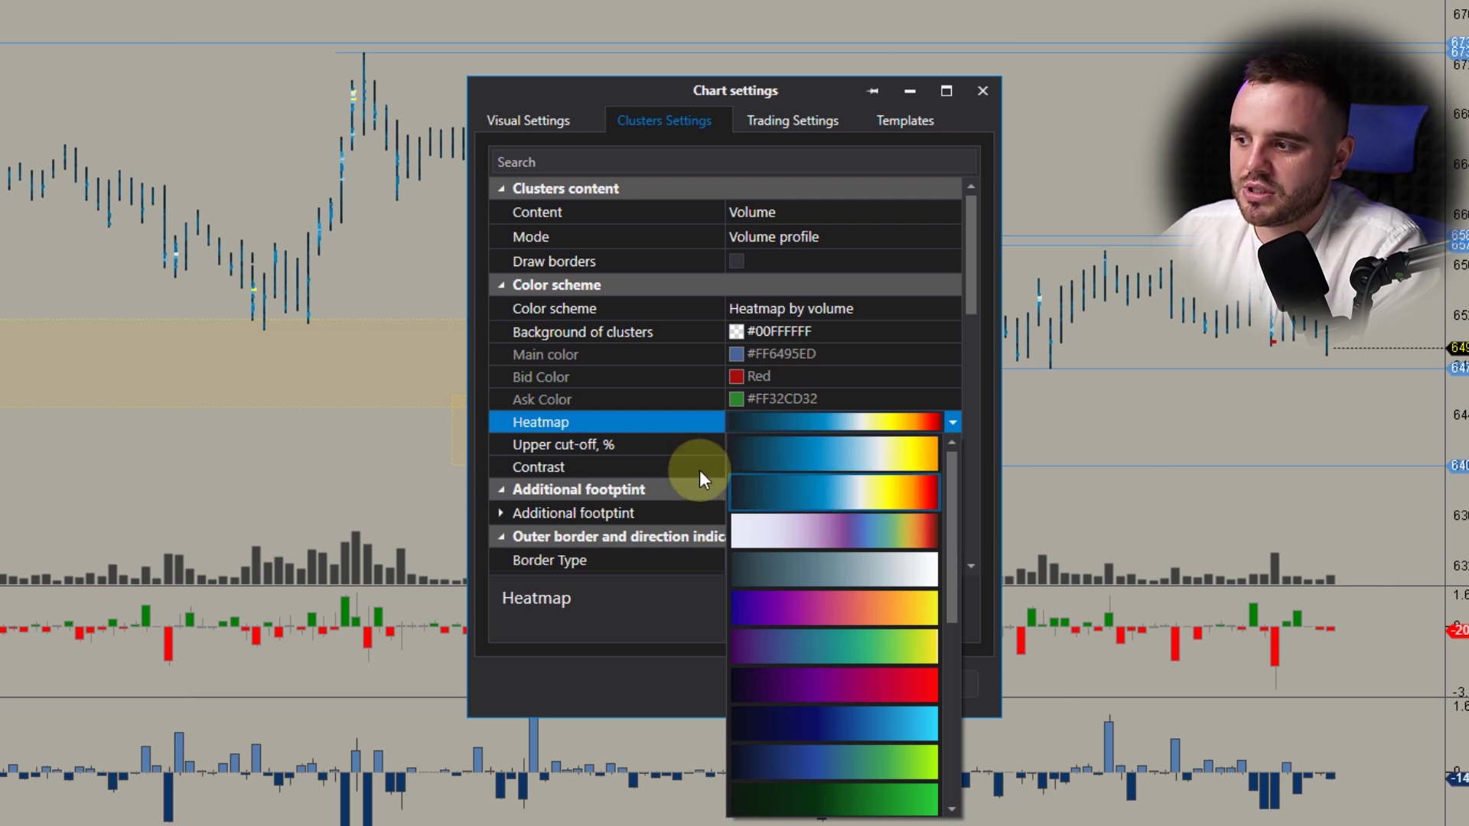
click(622, 693)
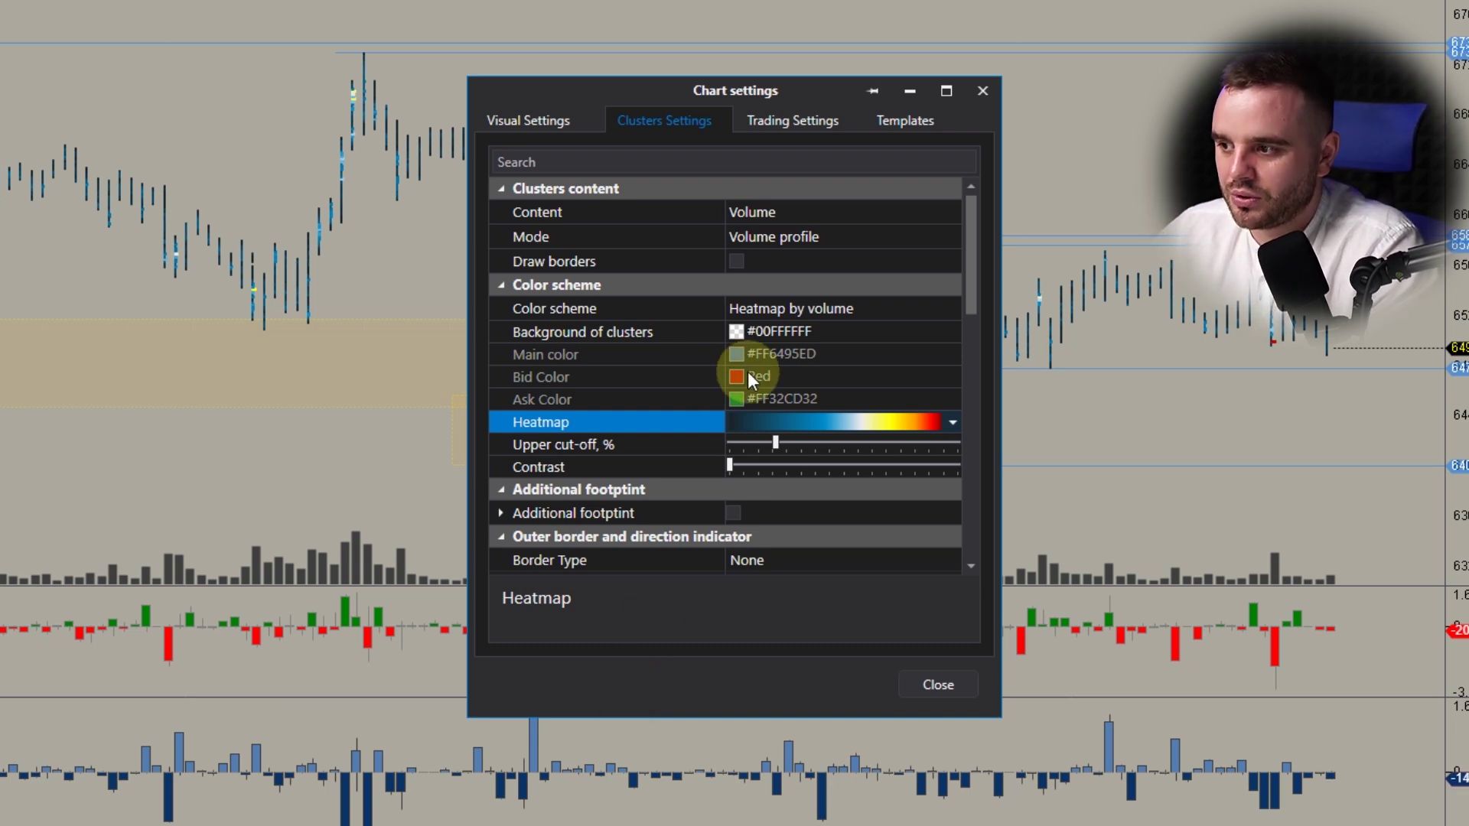
click(735, 262)
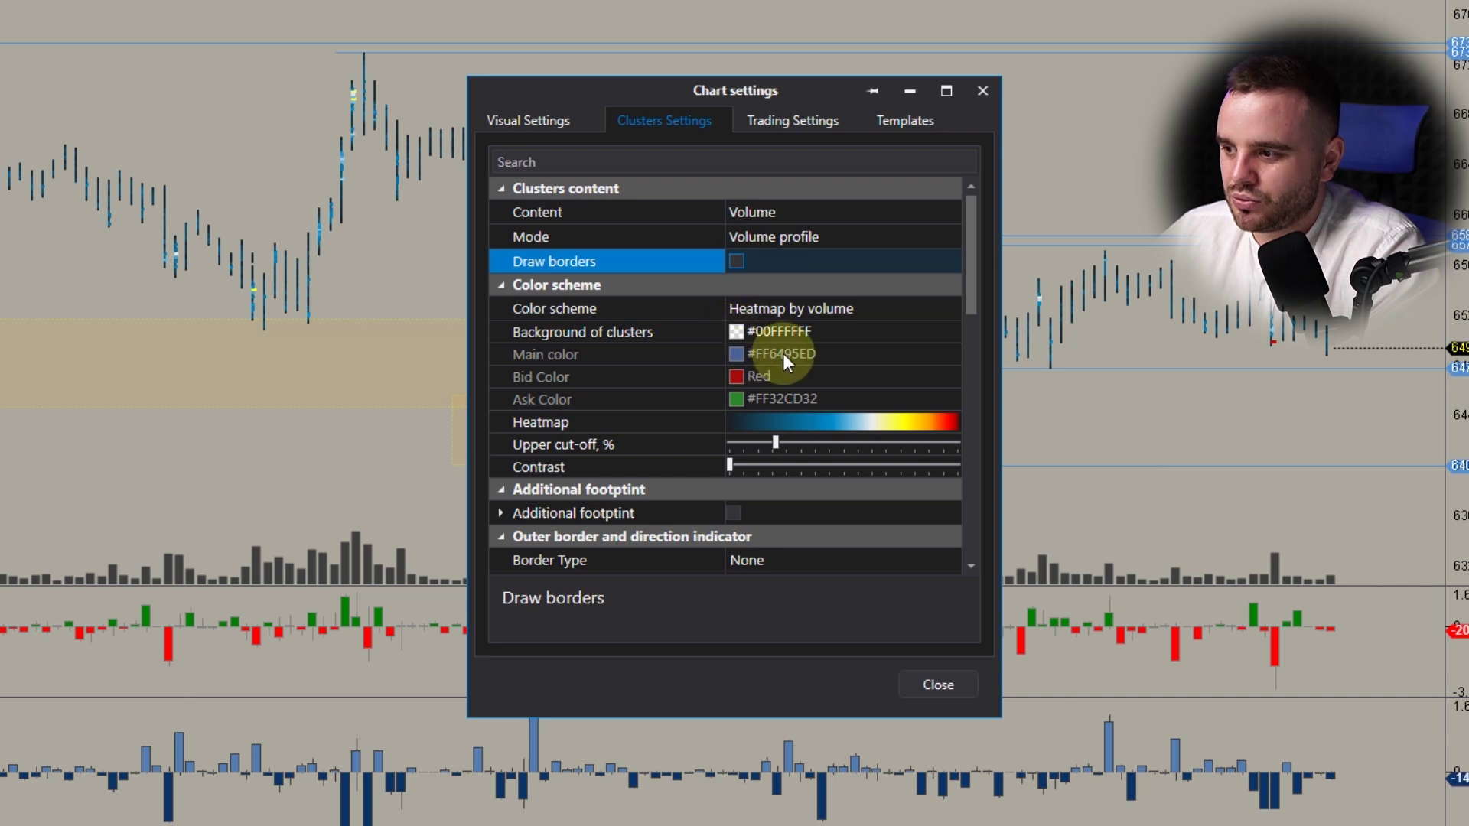
Step: Set the mode in the cluster proportion settings to Bar
scroll(783, 352, down, 6)
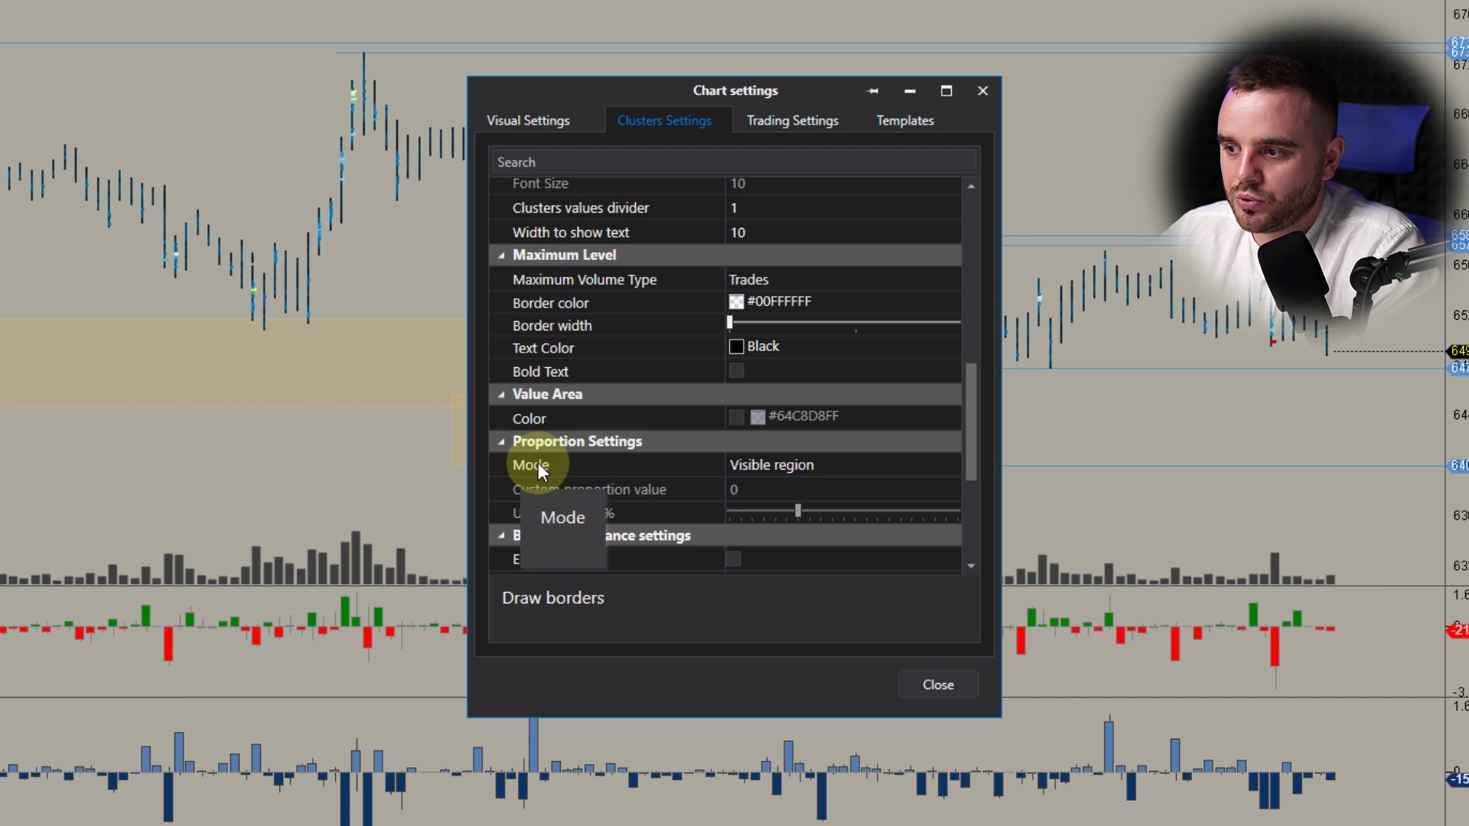
click(764, 464)
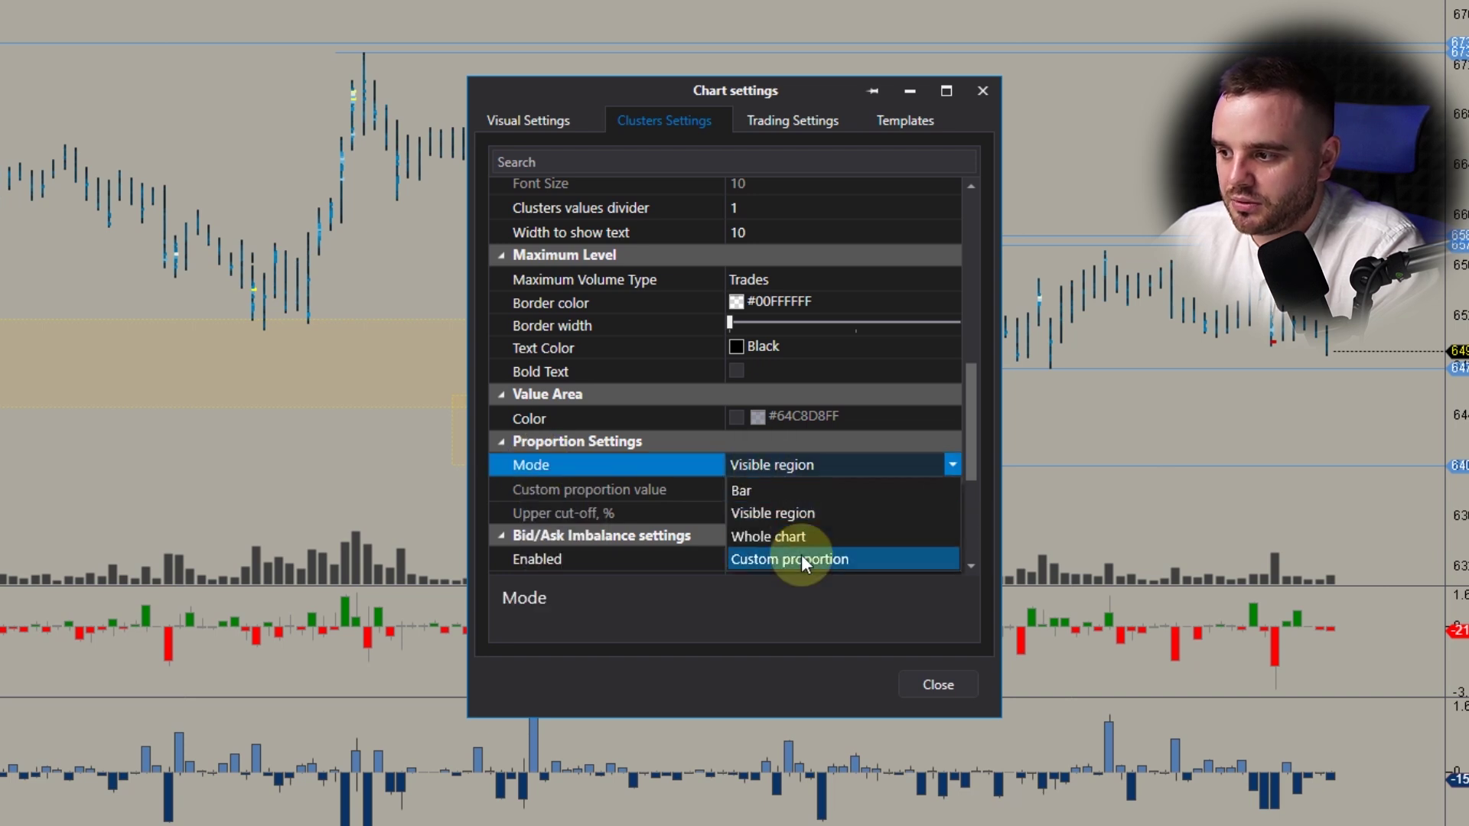
click(763, 491)
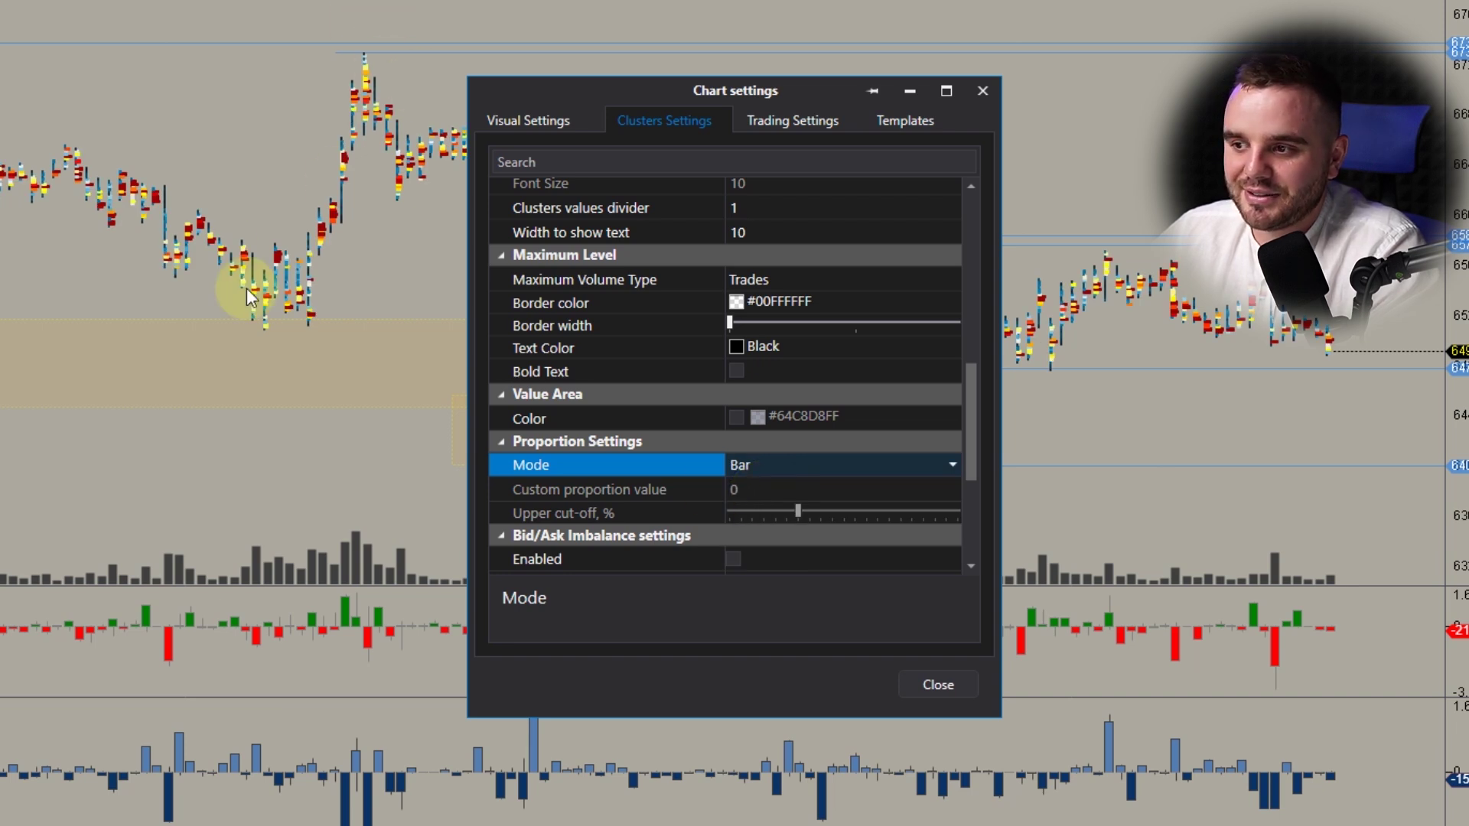
Step: Set the cluster proportion mode to Whole chart with the settings window moved aside, and close the chart settings
drag(710, 88, 0, 331)
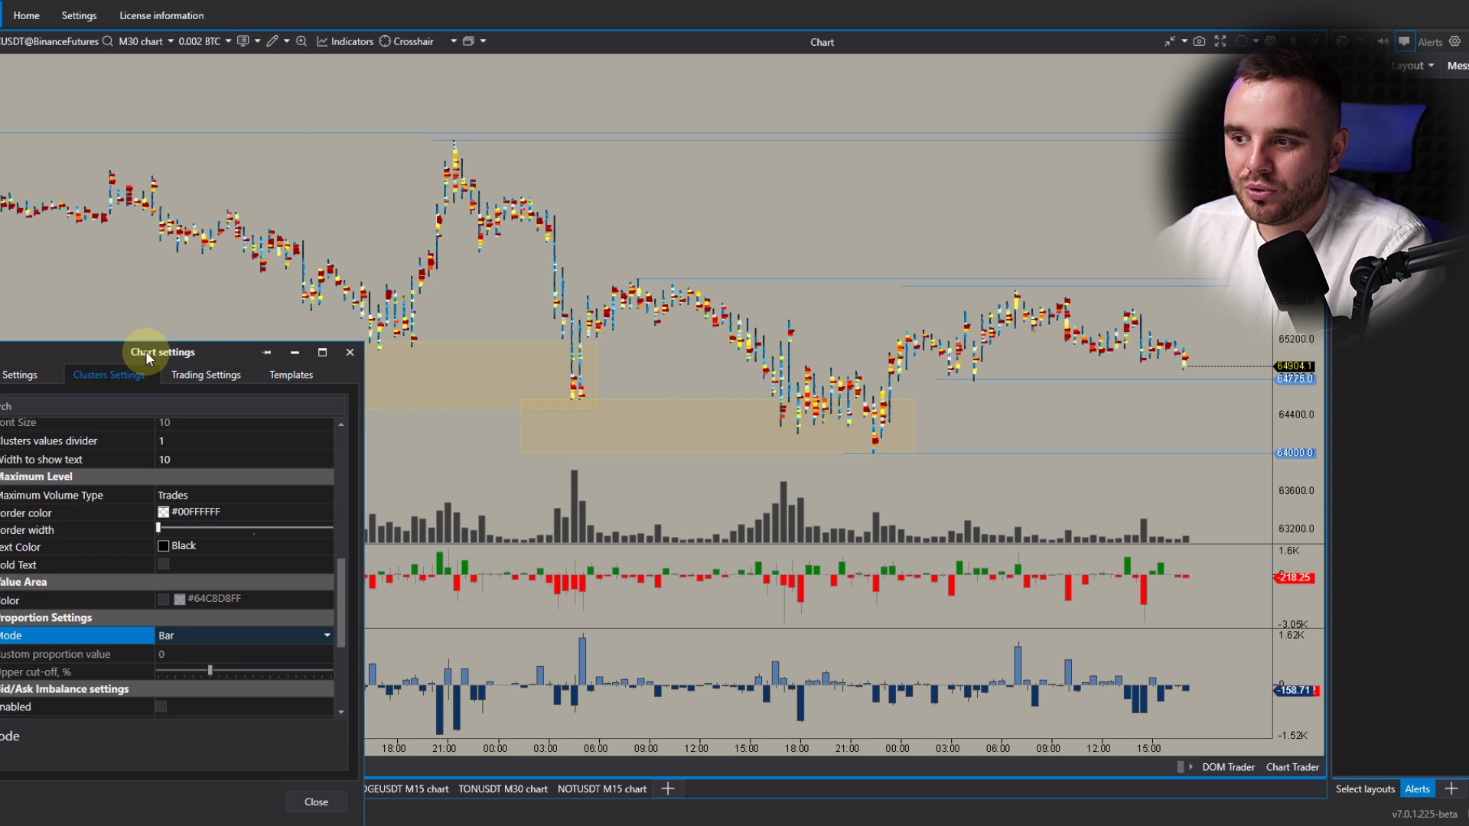
drag(145, 351, 134, 231)
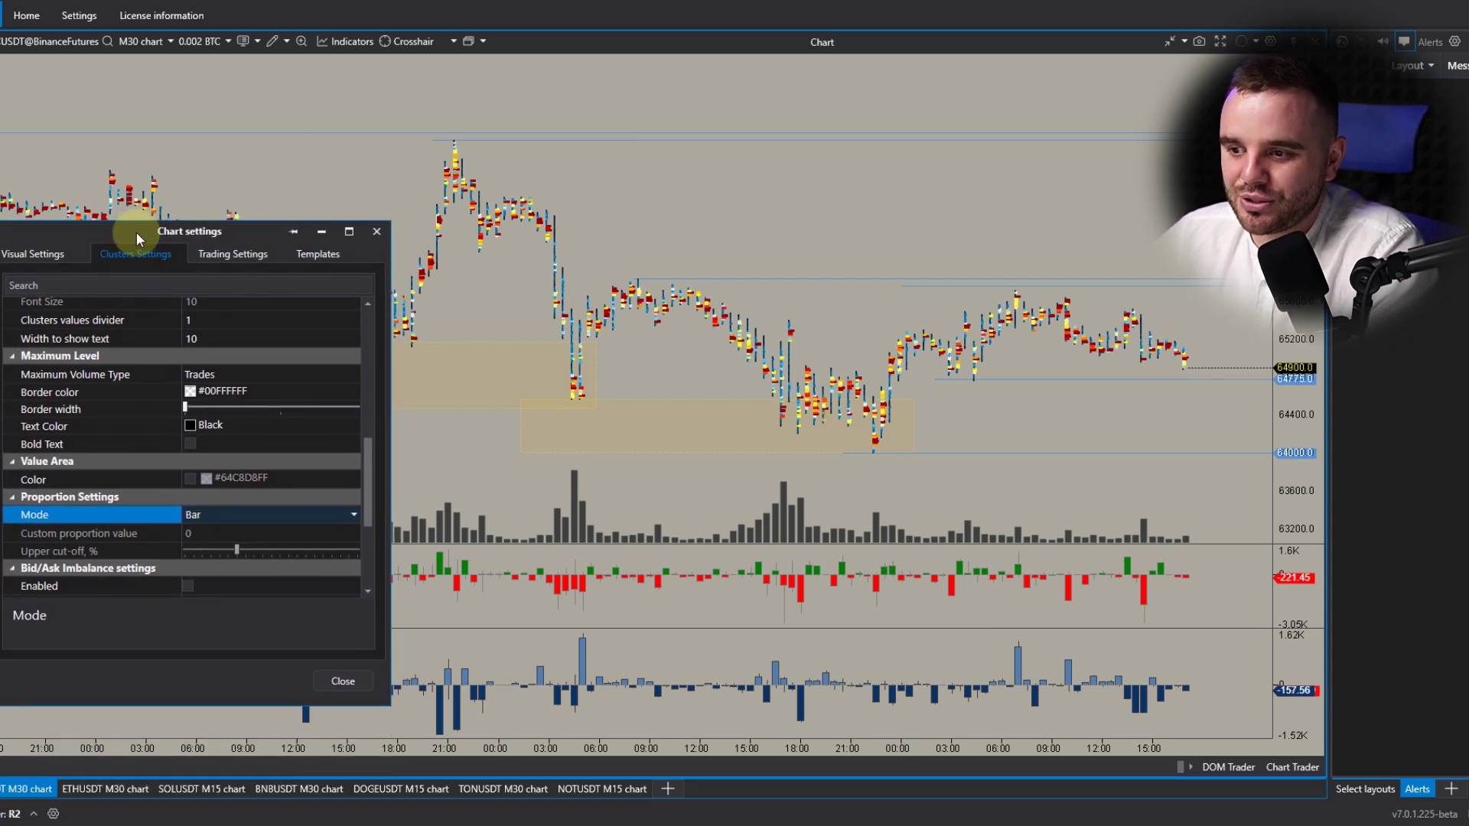
scroll(283, 475, down, 1)
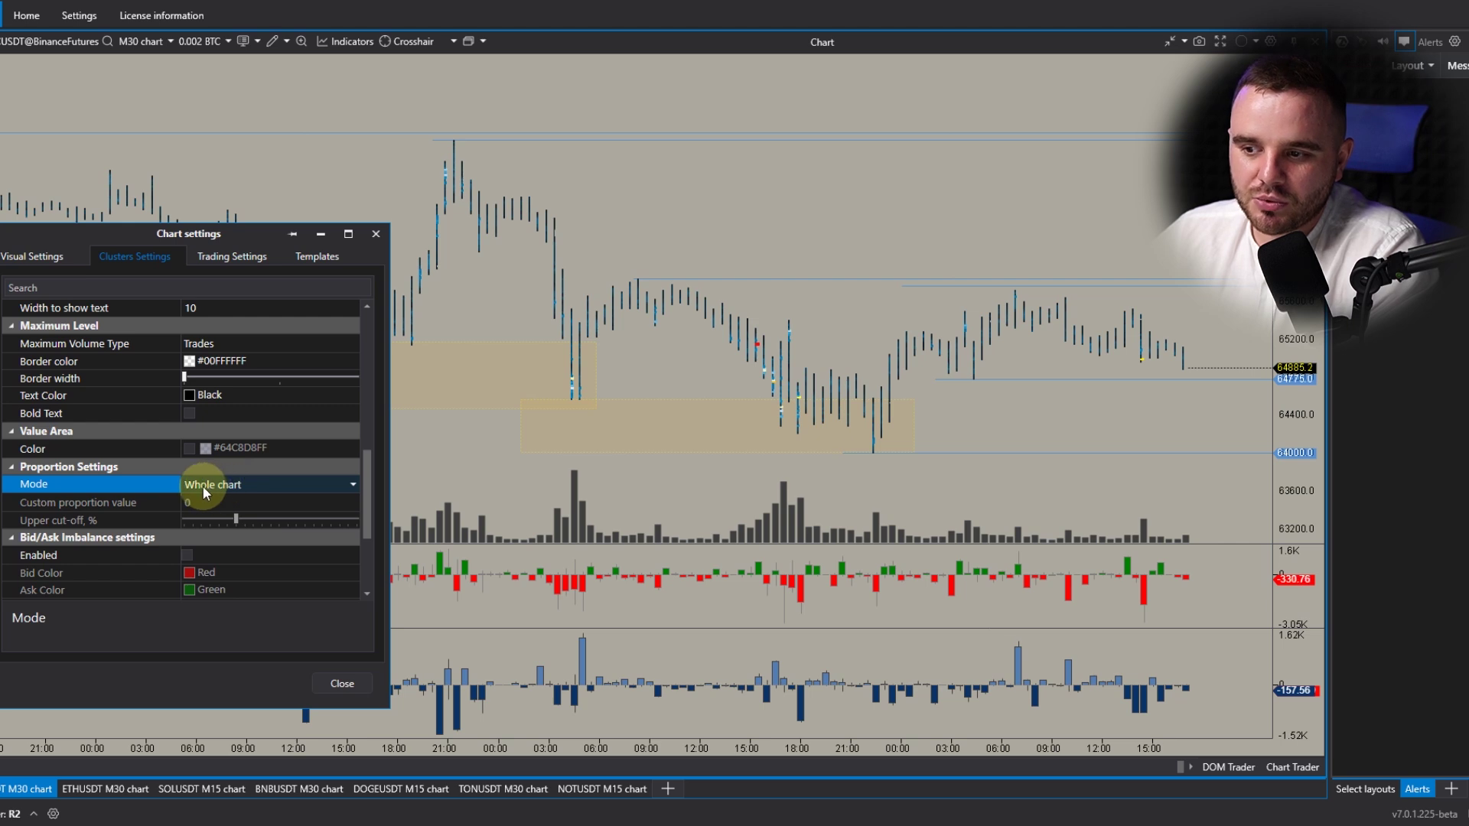
click(333, 686)
Step: Switch the BTCUSDT M30 chart from automatic dates to a 90-day history and browse its older bars
click(134, 44)
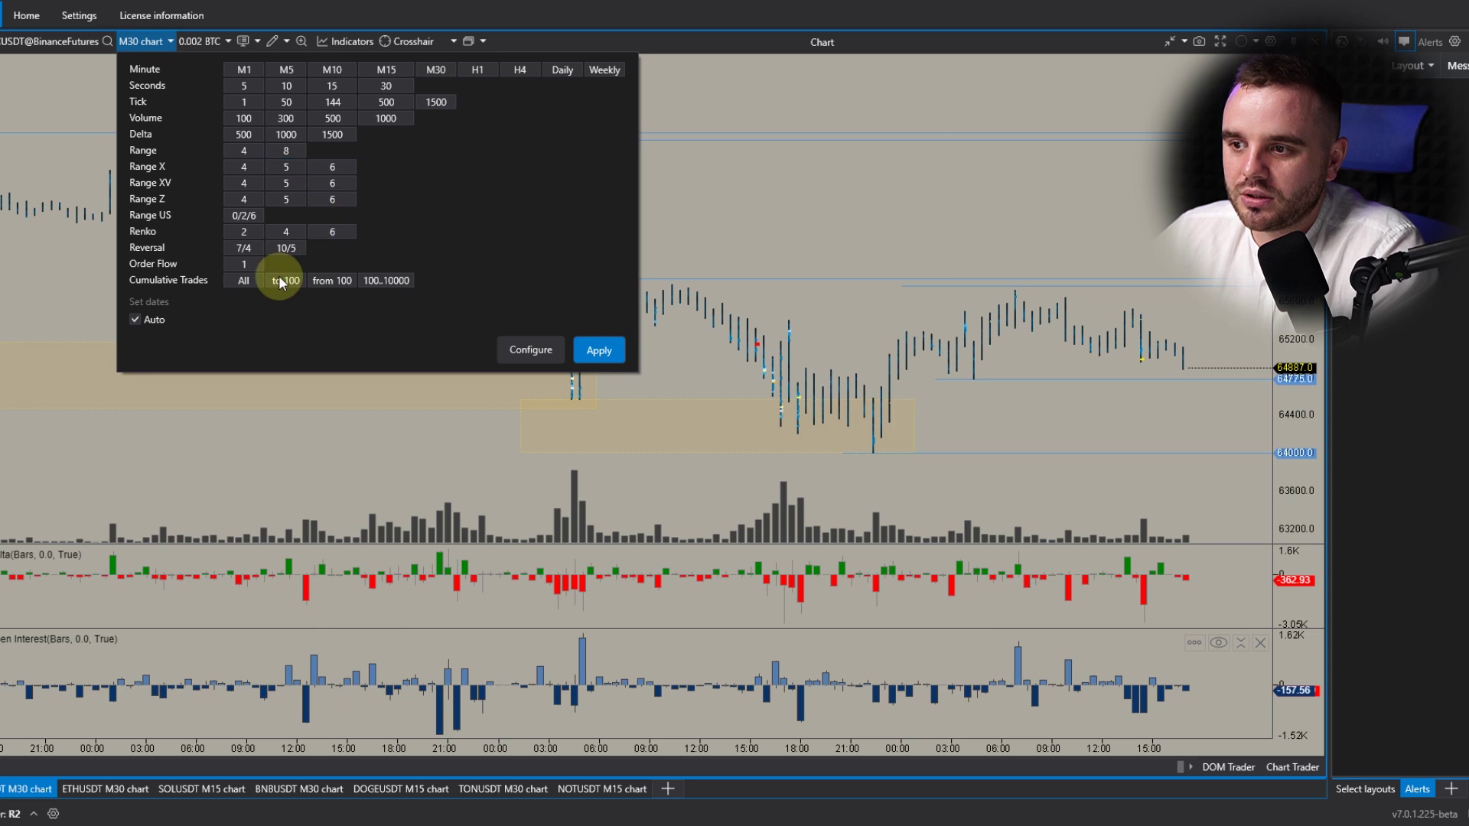
click(135, 319)
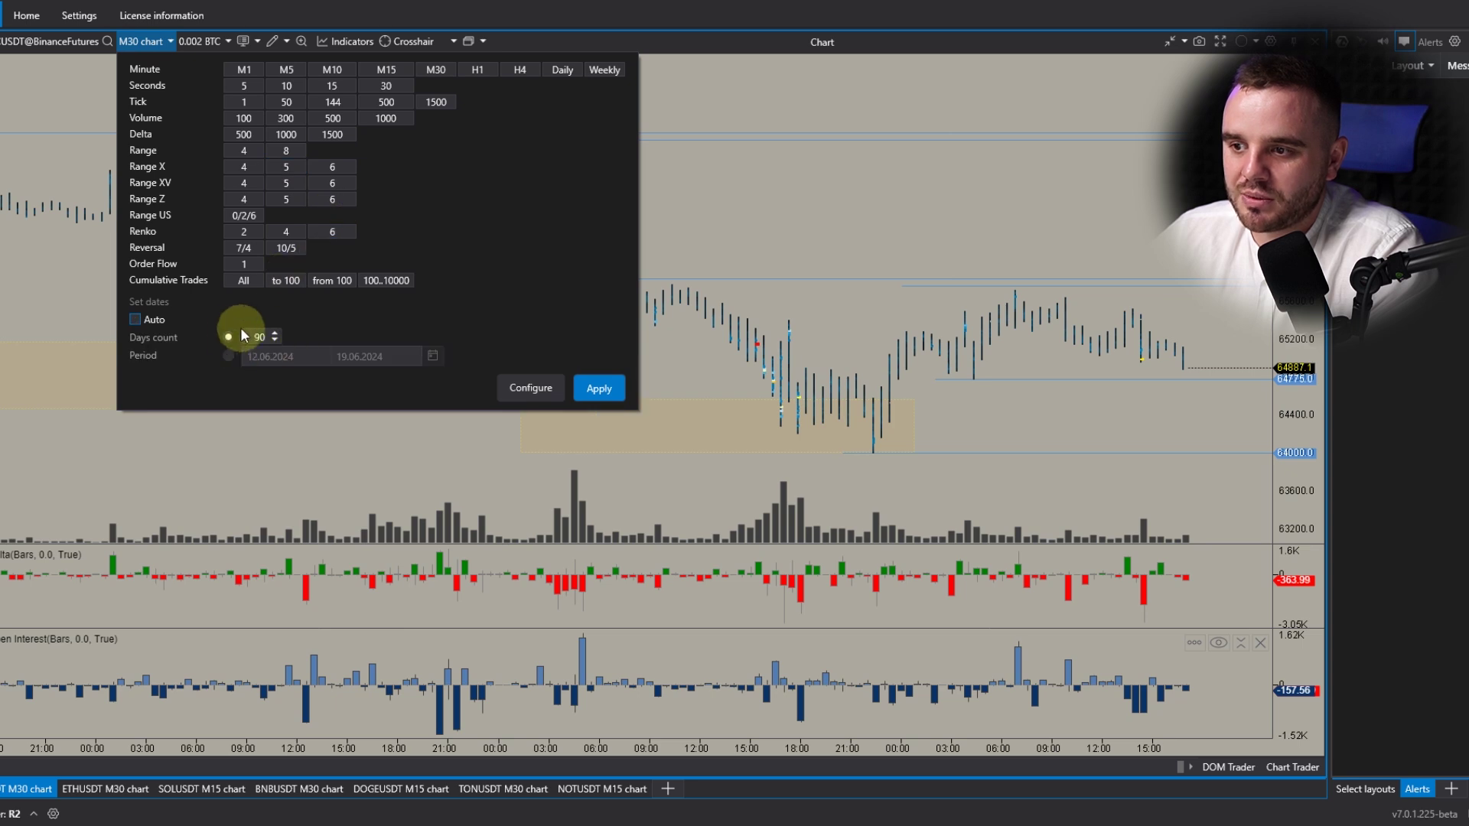
click(599, 388)
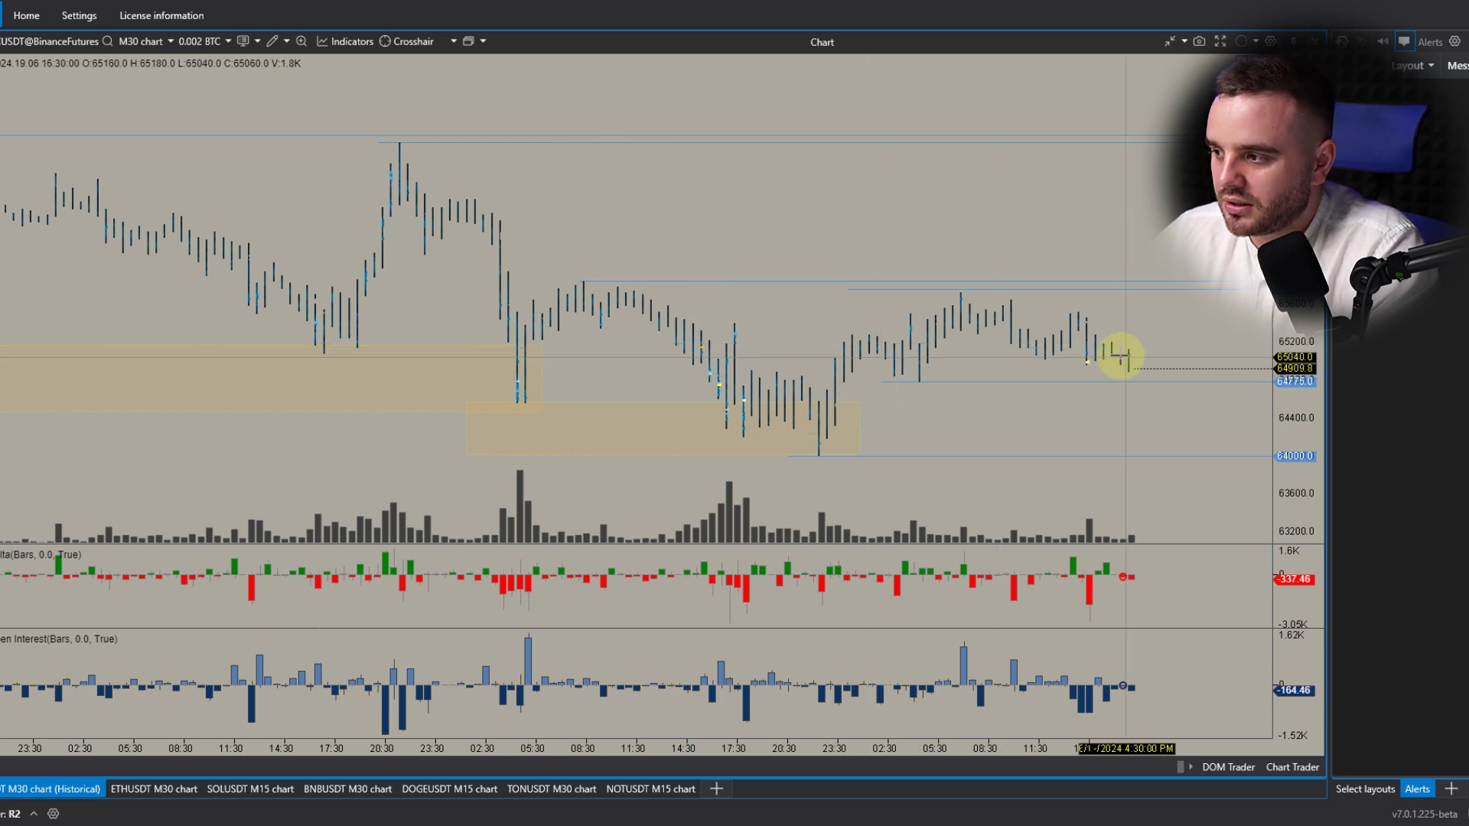
scroll(277, 374, down, 10)
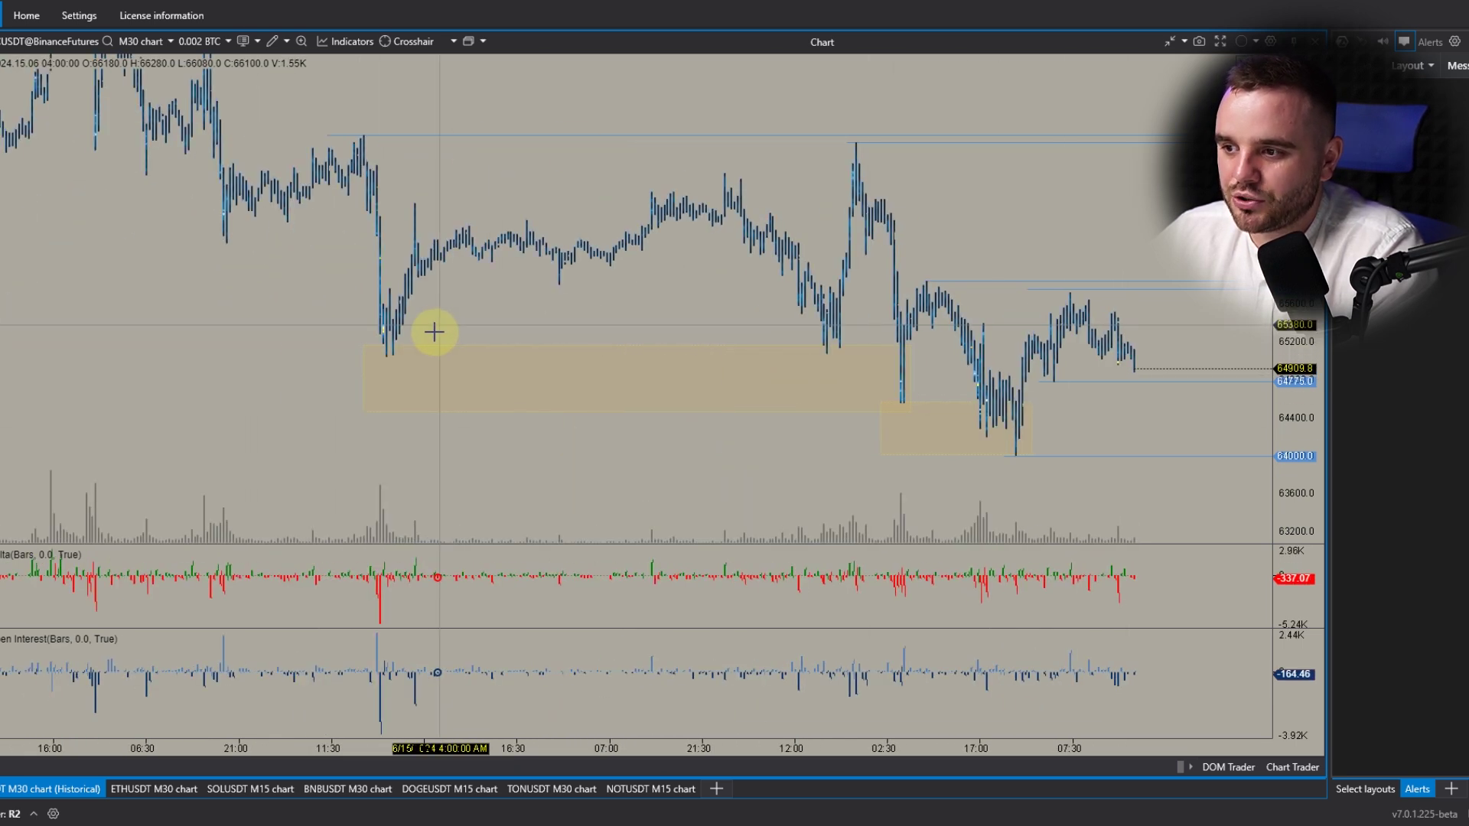
drag(257, 226, 753, 301)
scroll(429, 217, up, 5)
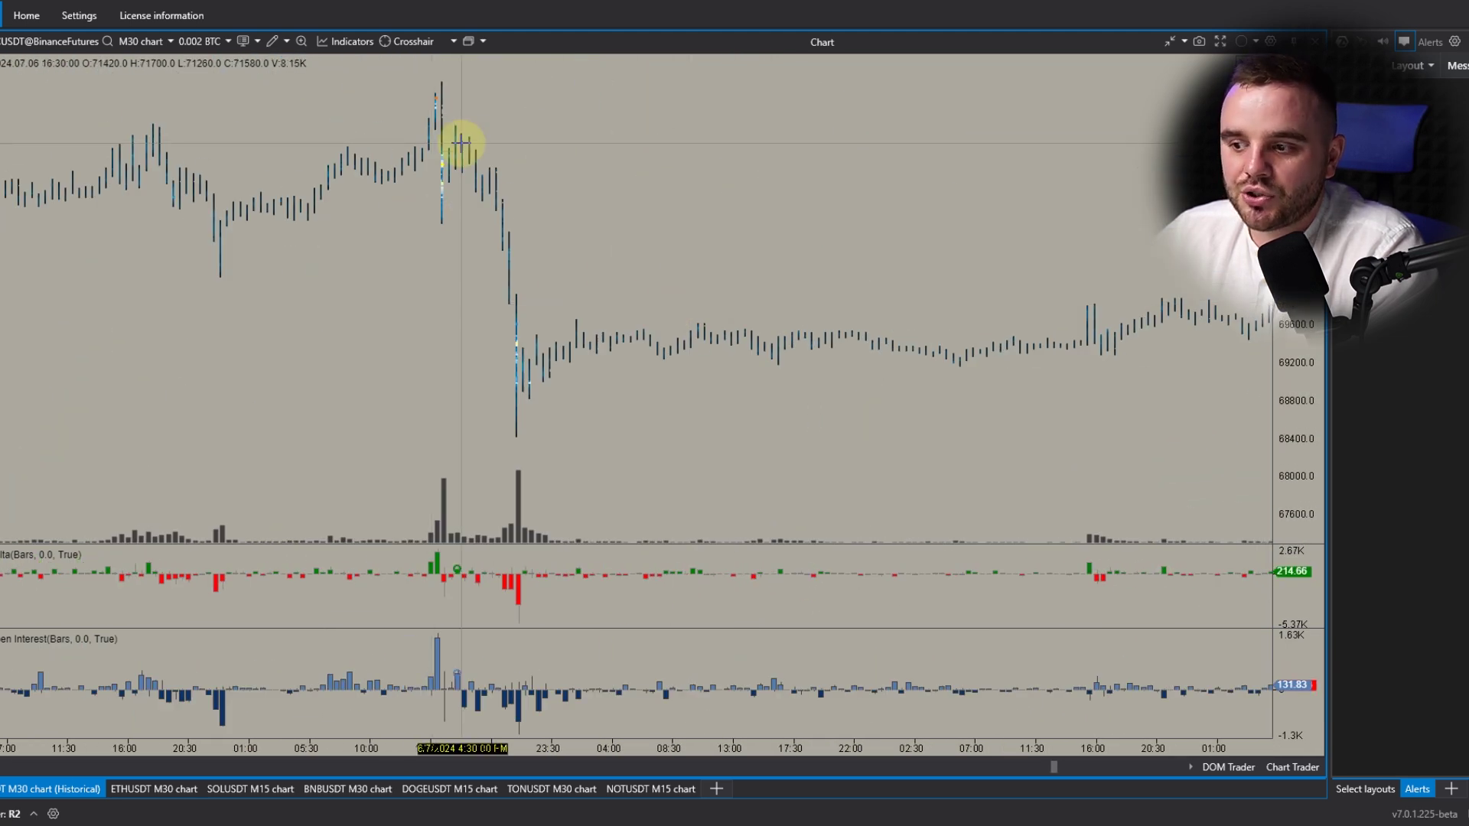
key(End)
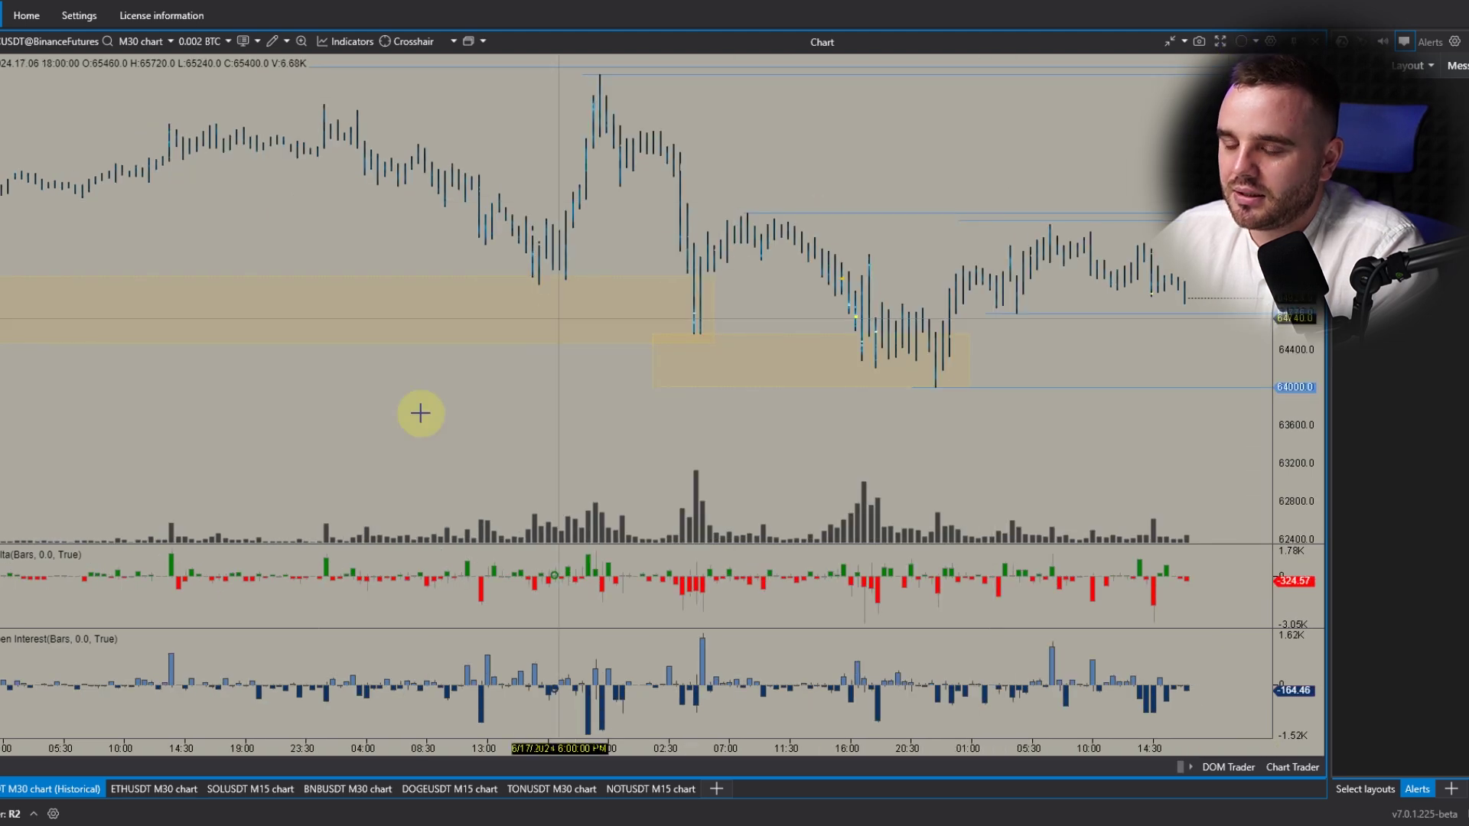
Step: Reopen the chart's cluster settings and adjust the proportion settings that control the heatmap coloring
right_click(251, 381)
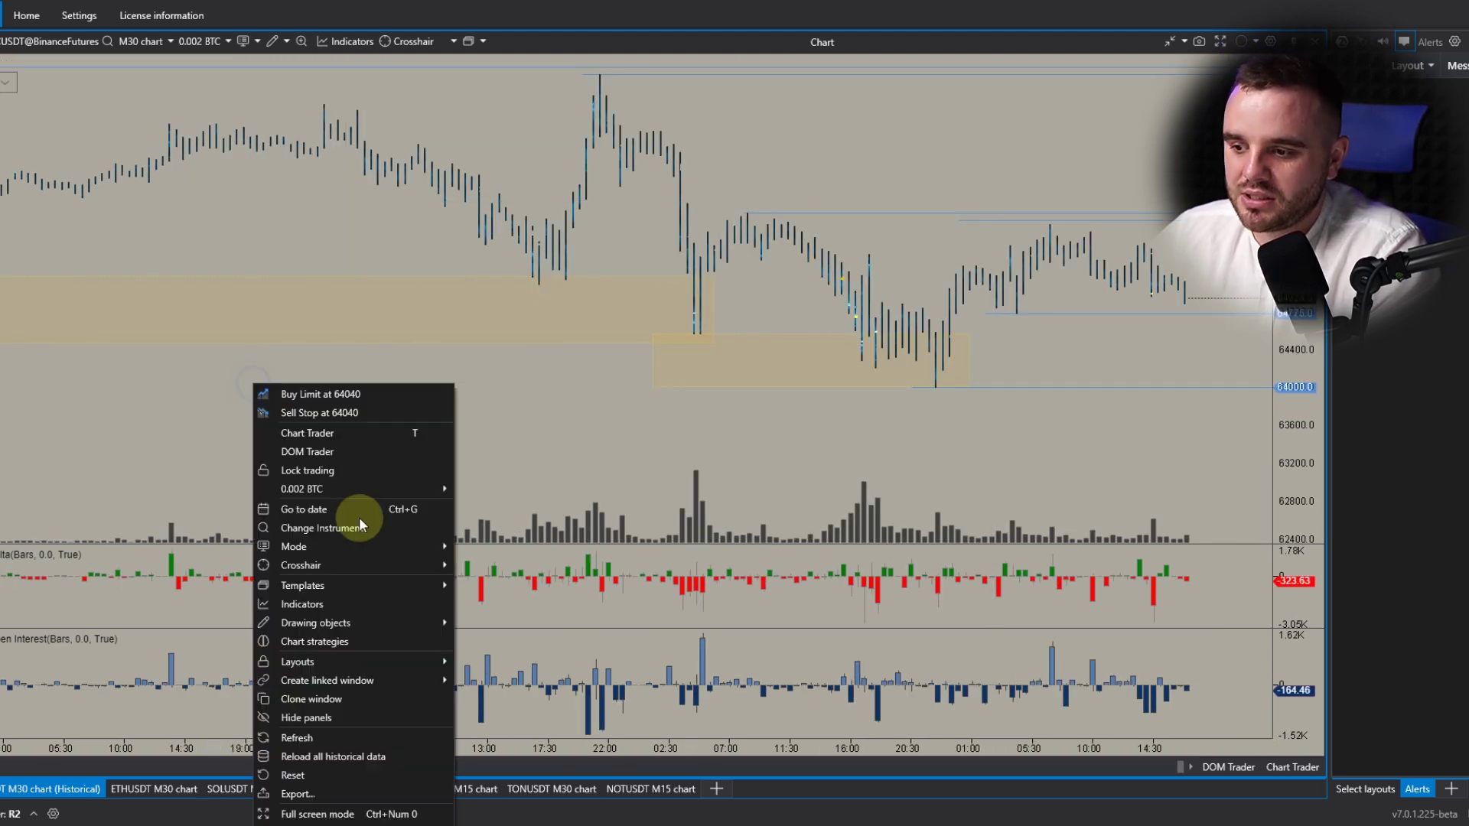
click(264, 820)
drag(693, 169, 353, 178)
click(352, 188)
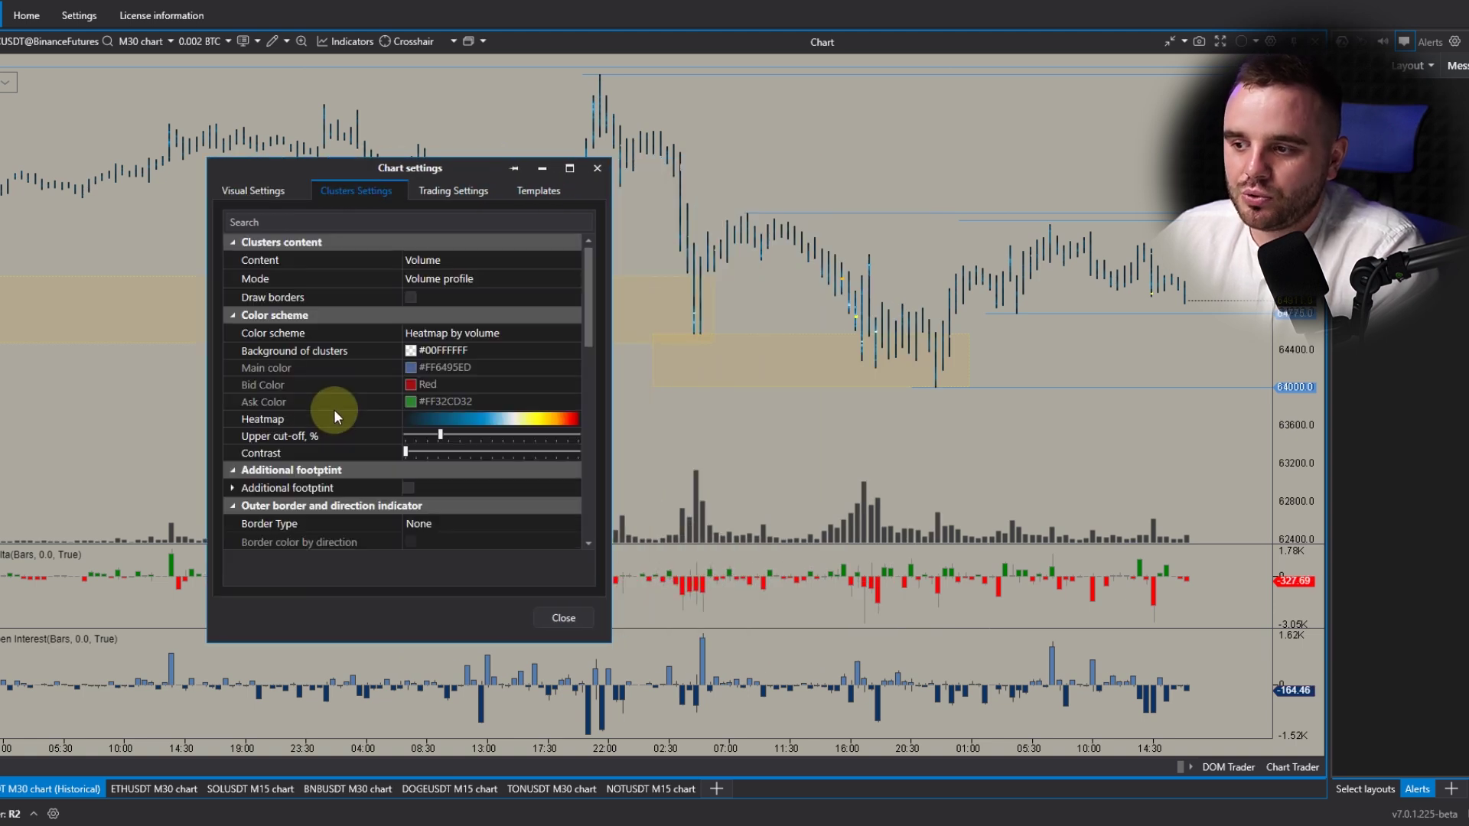
scroll(335, 413, down, 3)
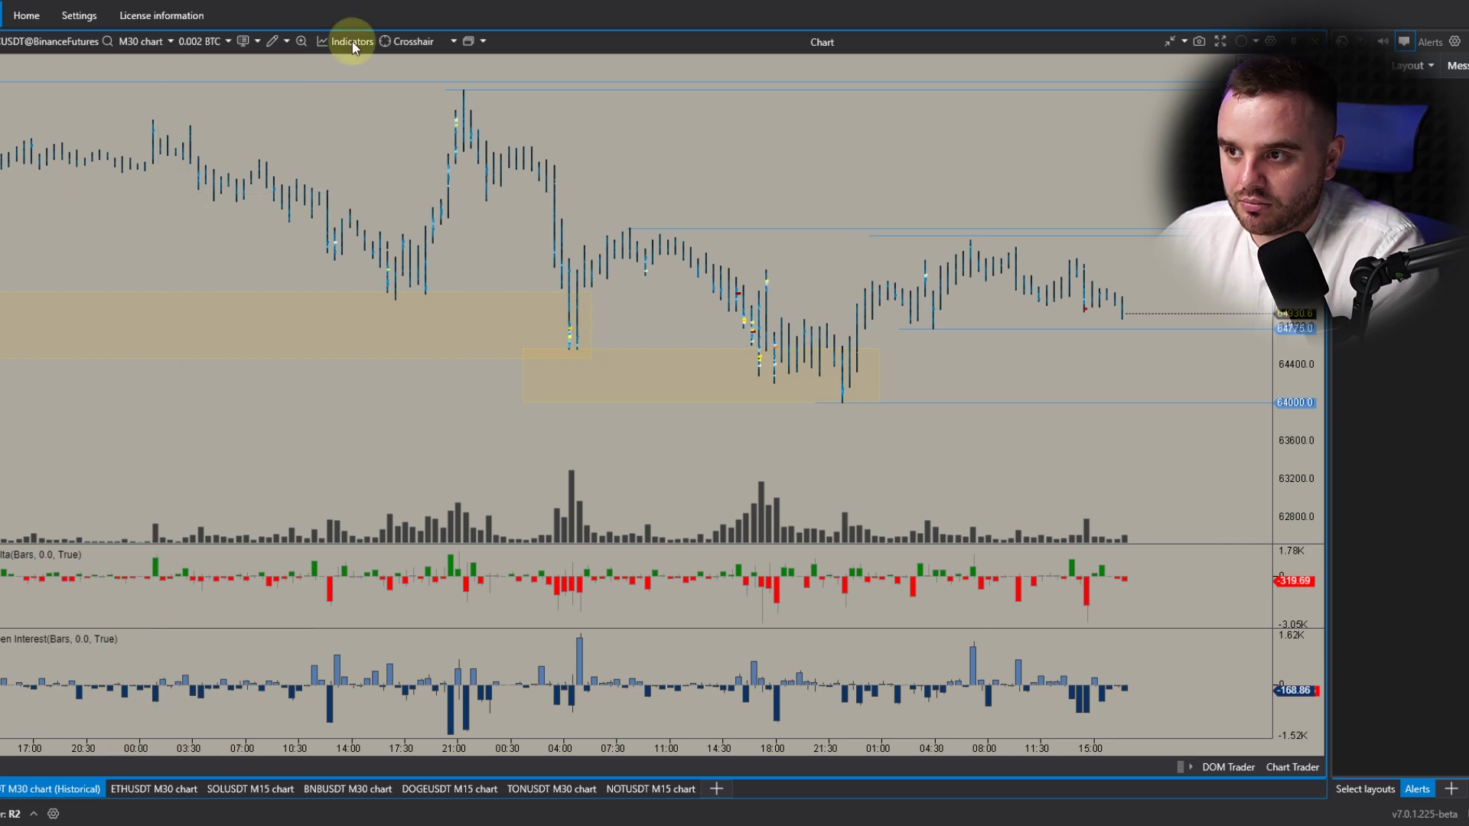
Step: Add a Cluster Search indicator calculated by volume with a minimum value of 100 to the chart
click(348, 42)
drag(826, 170, 258, 135)
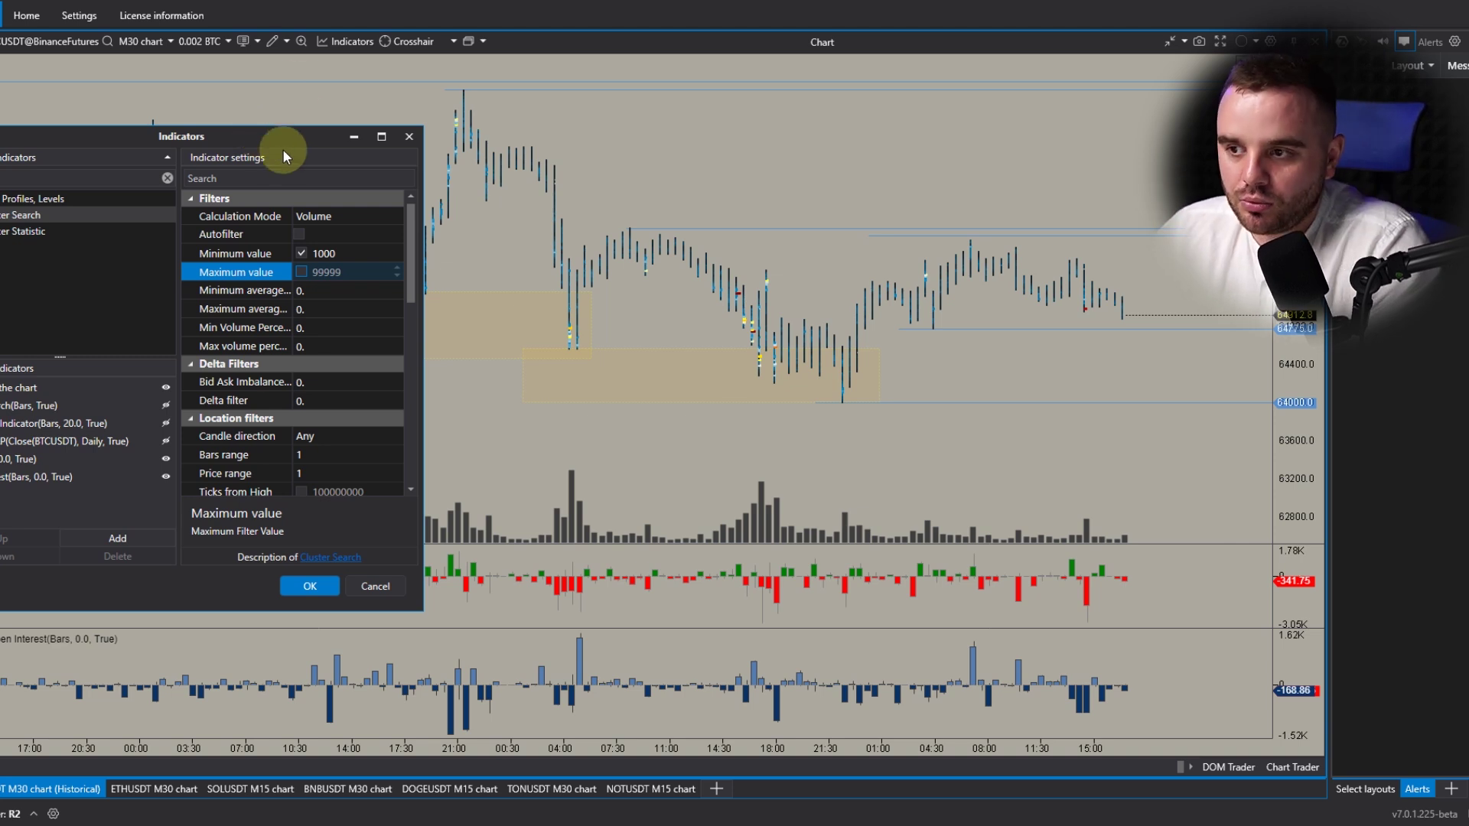
drag(214, 127, 342, 170)
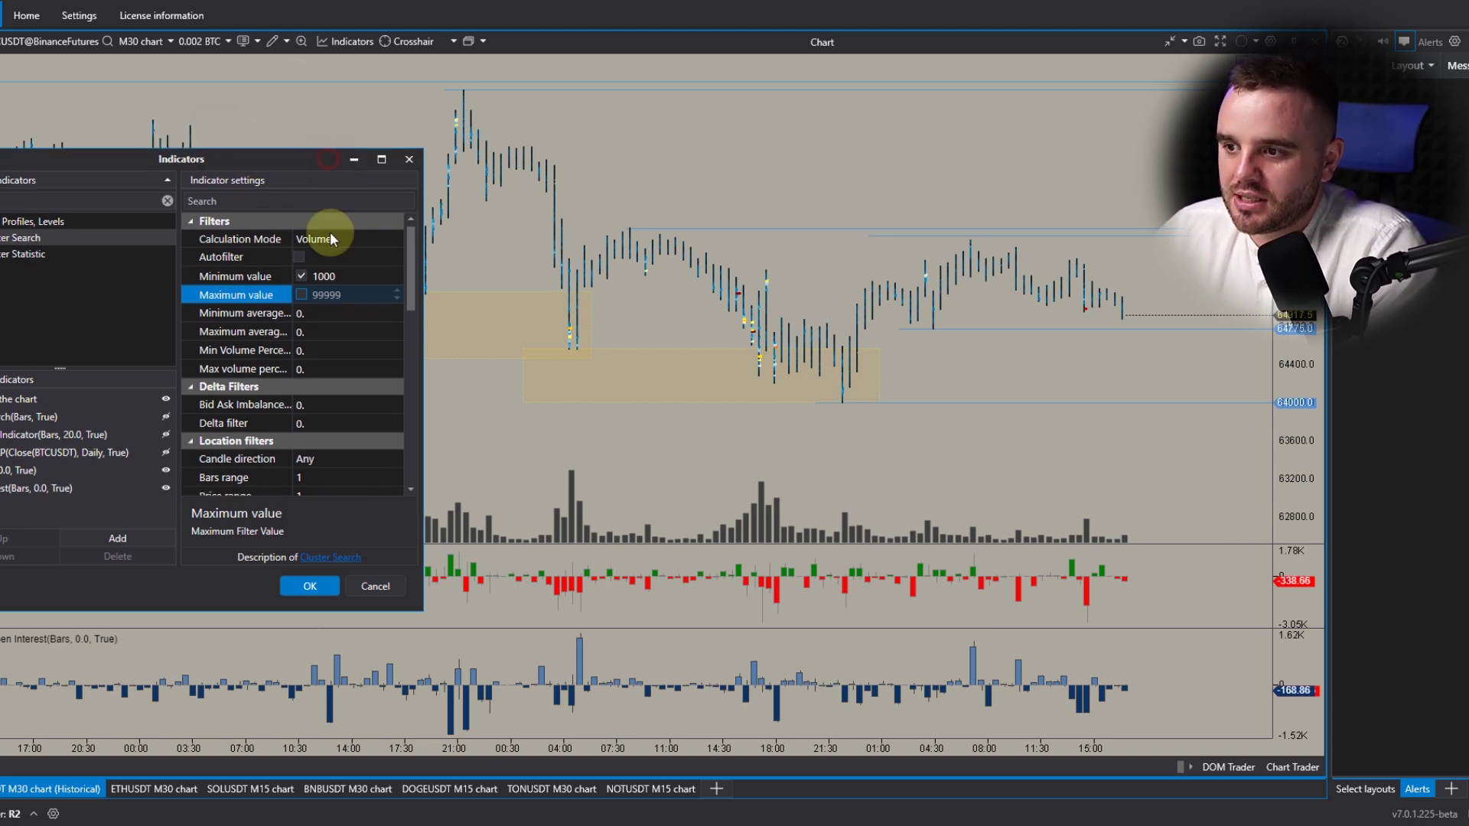
click(319, 277)
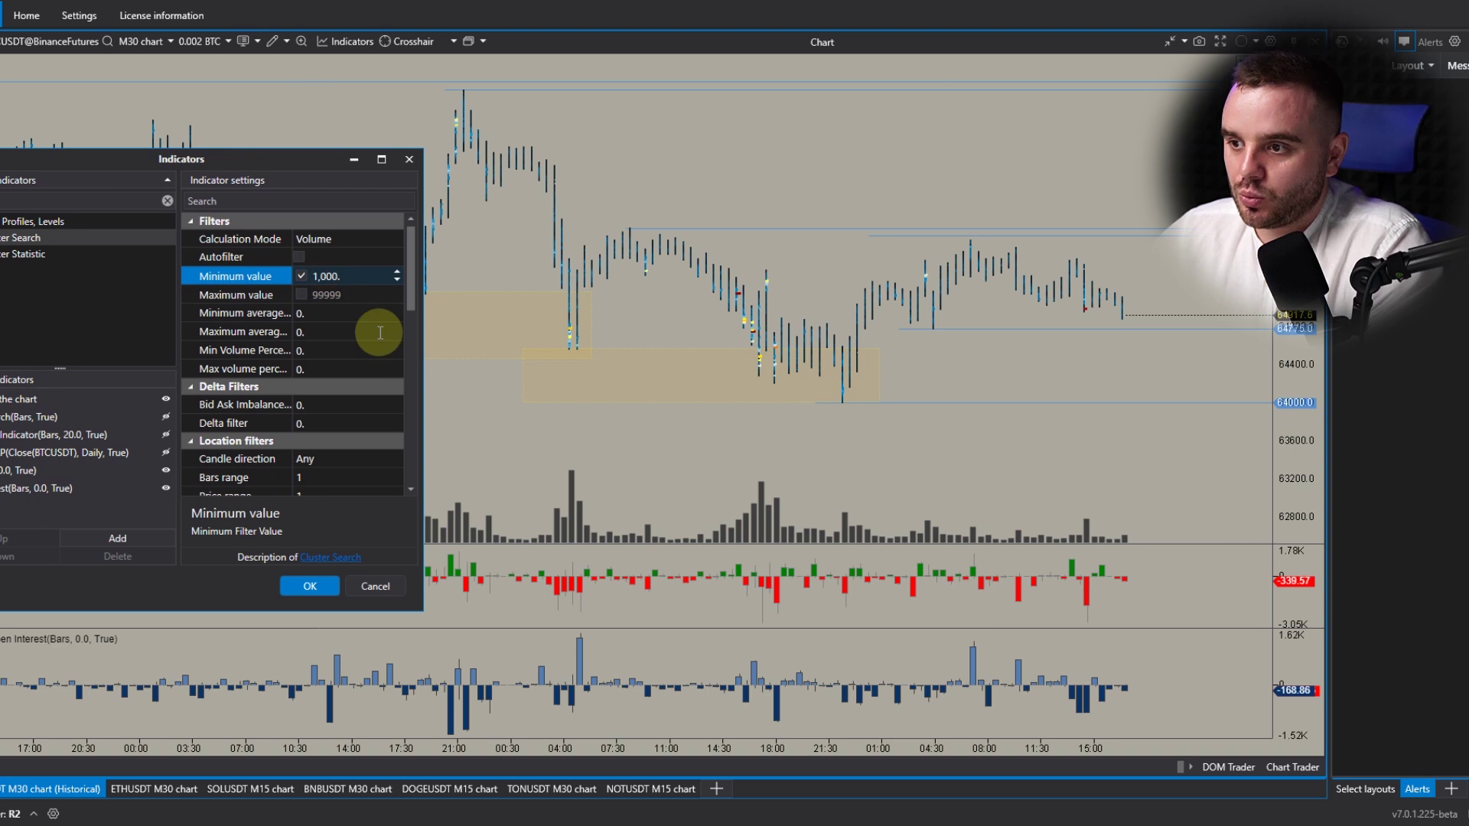
click(129, 539)
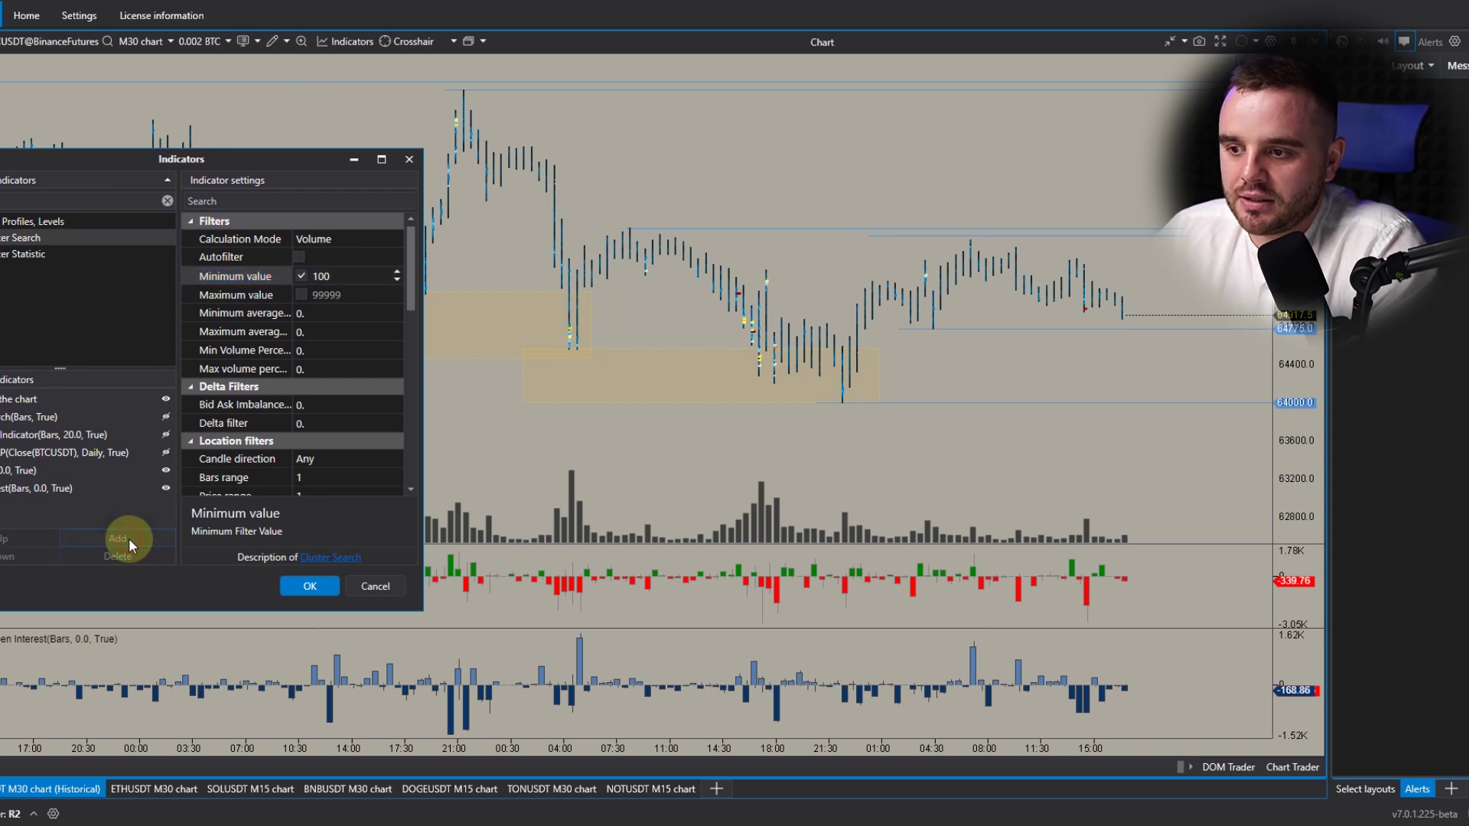
Step: Set the Cluster Search minimum value to 1000, raise it to 2000 and confirm the indicator settings
click(319, 274)
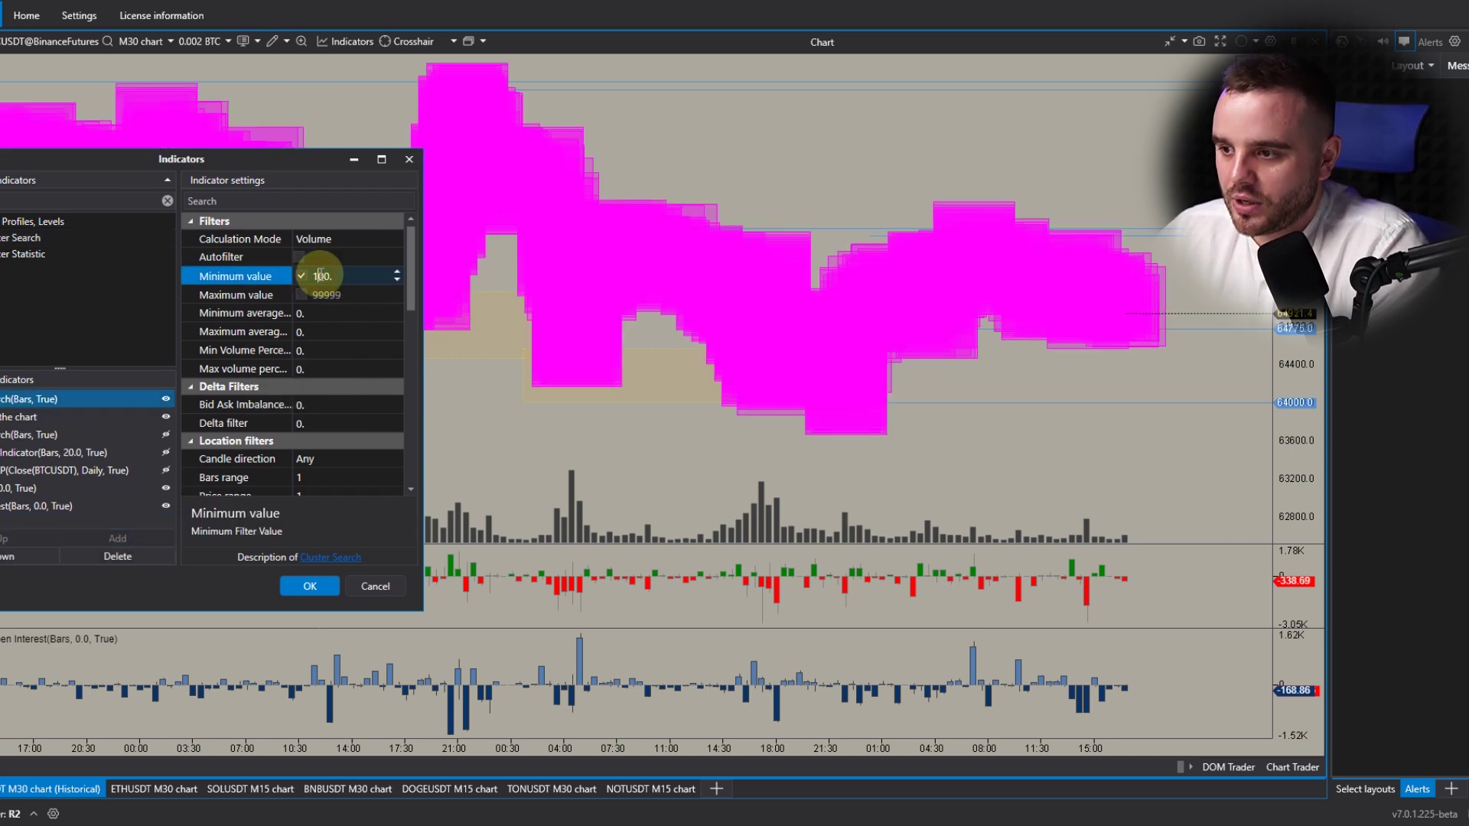
text(0)
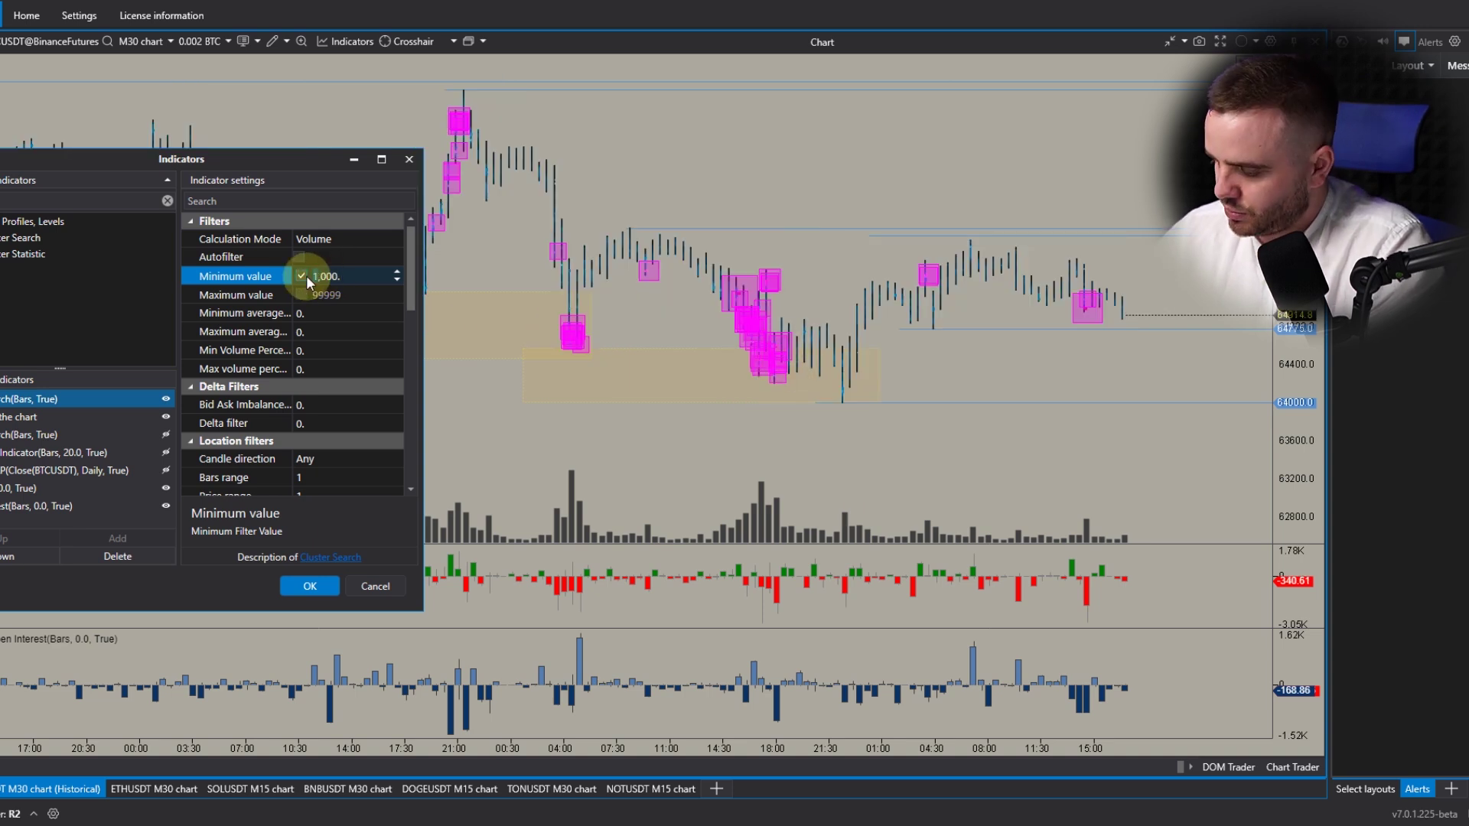
text(2)
click(310, 586)
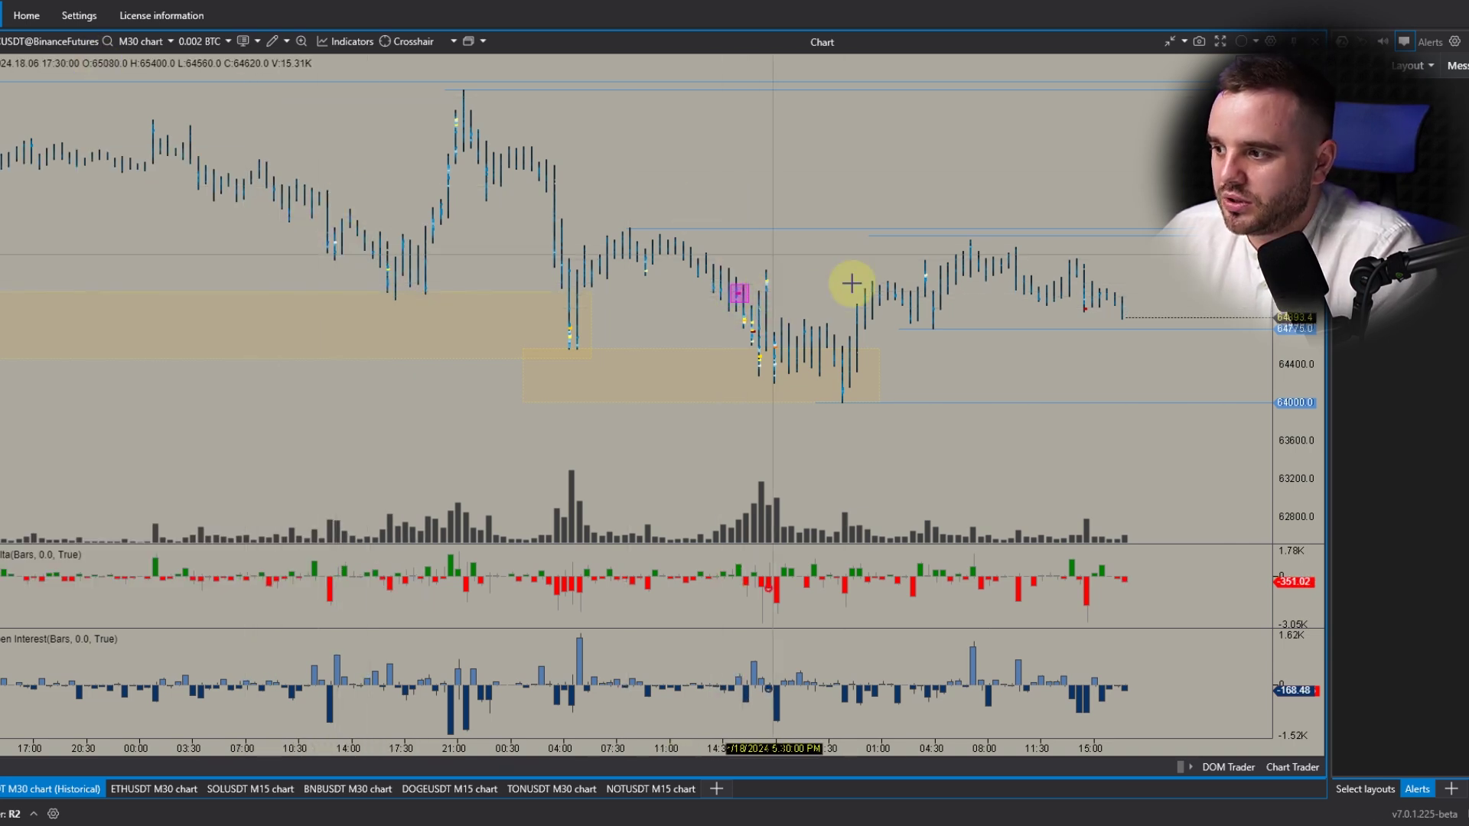
Step: Magnify the bars around the cluster highlighted by Cluster Search to examine their volume at each price
click(302, 40)
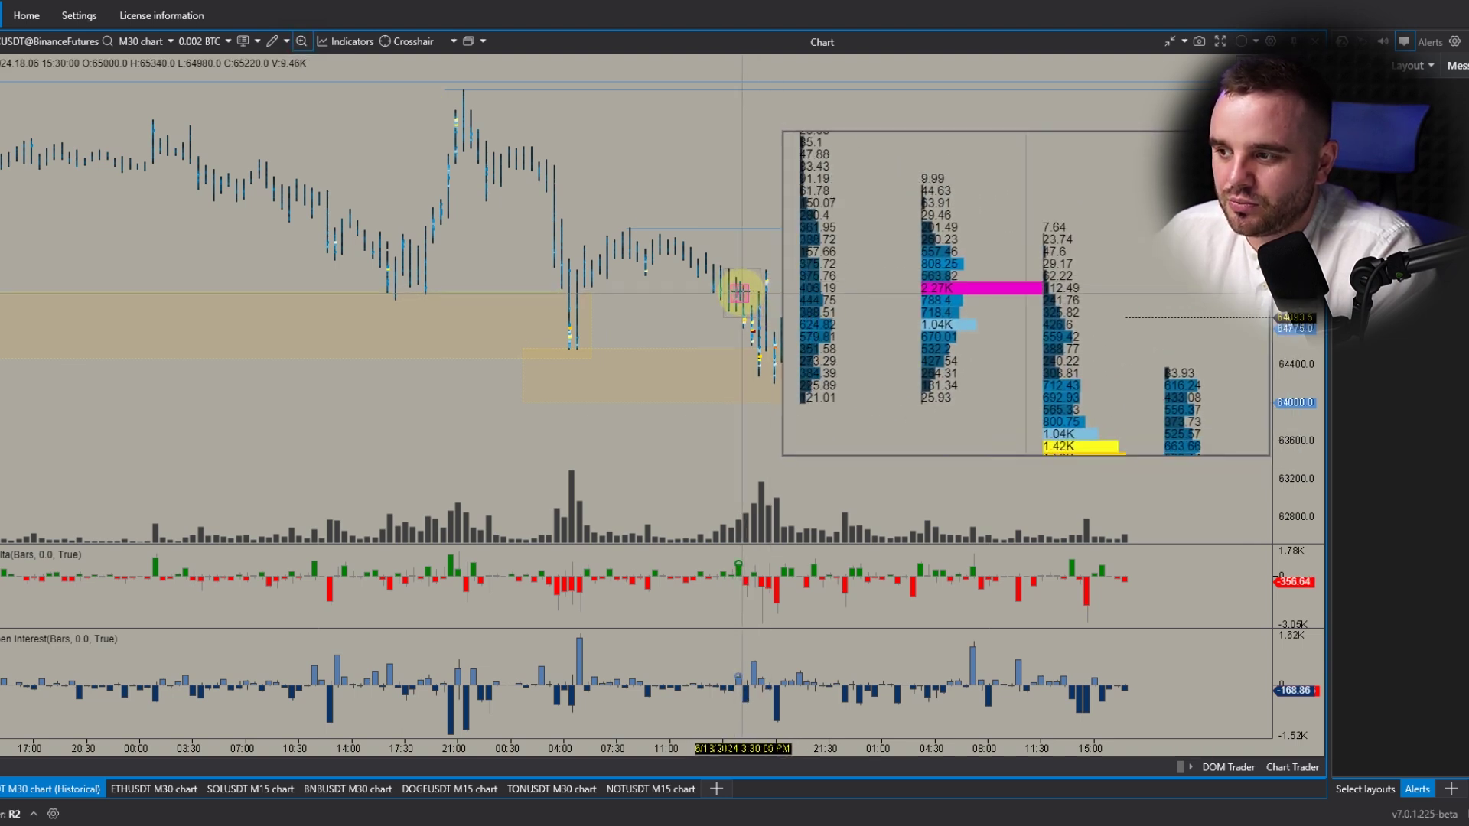
Step: Turn off the magnifier and open the newest Cluster Search indicator's settings at its bars range filter
click(301, 41)
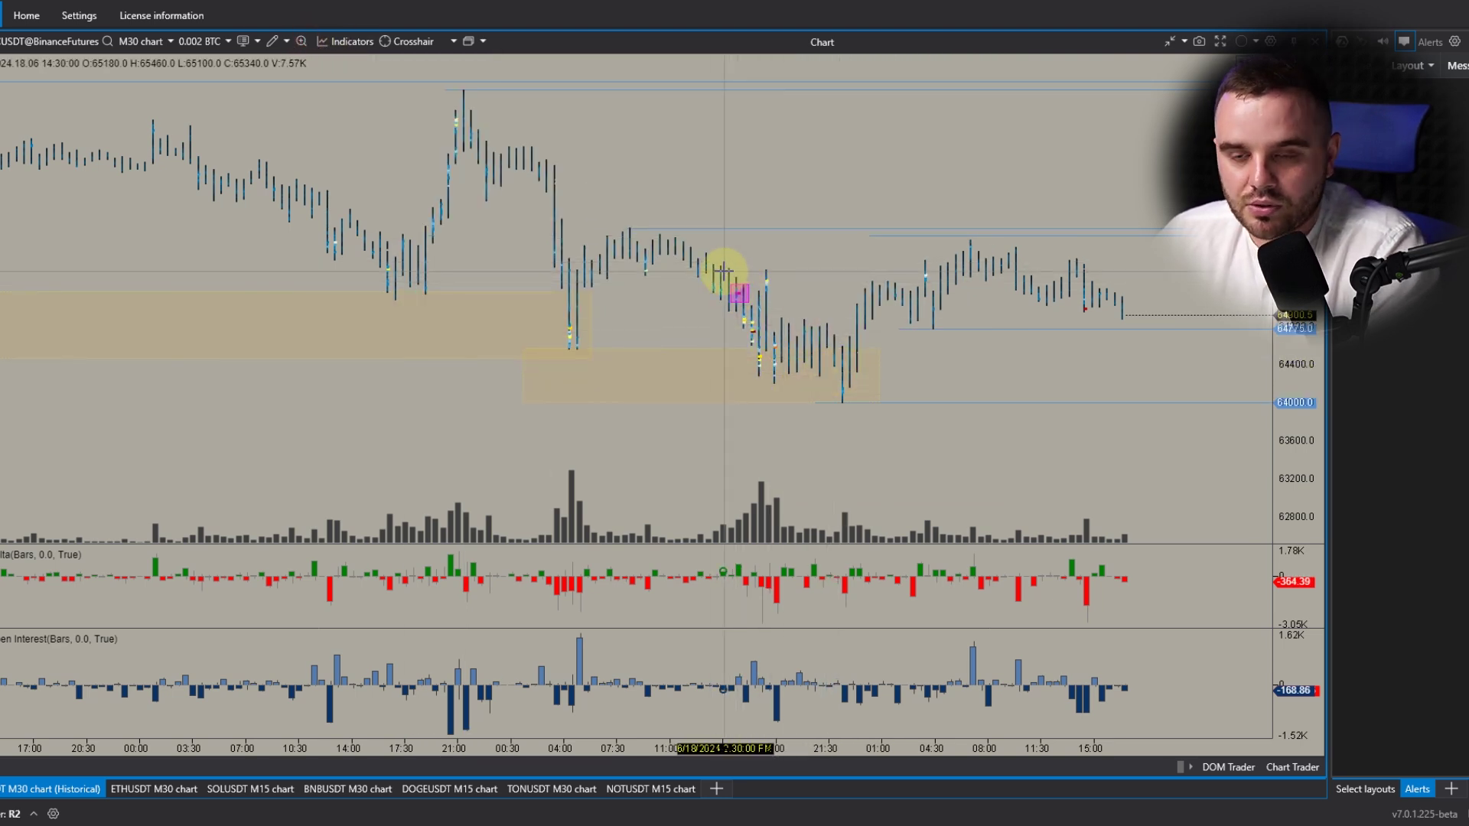
scroll(687, 283, down, 1)
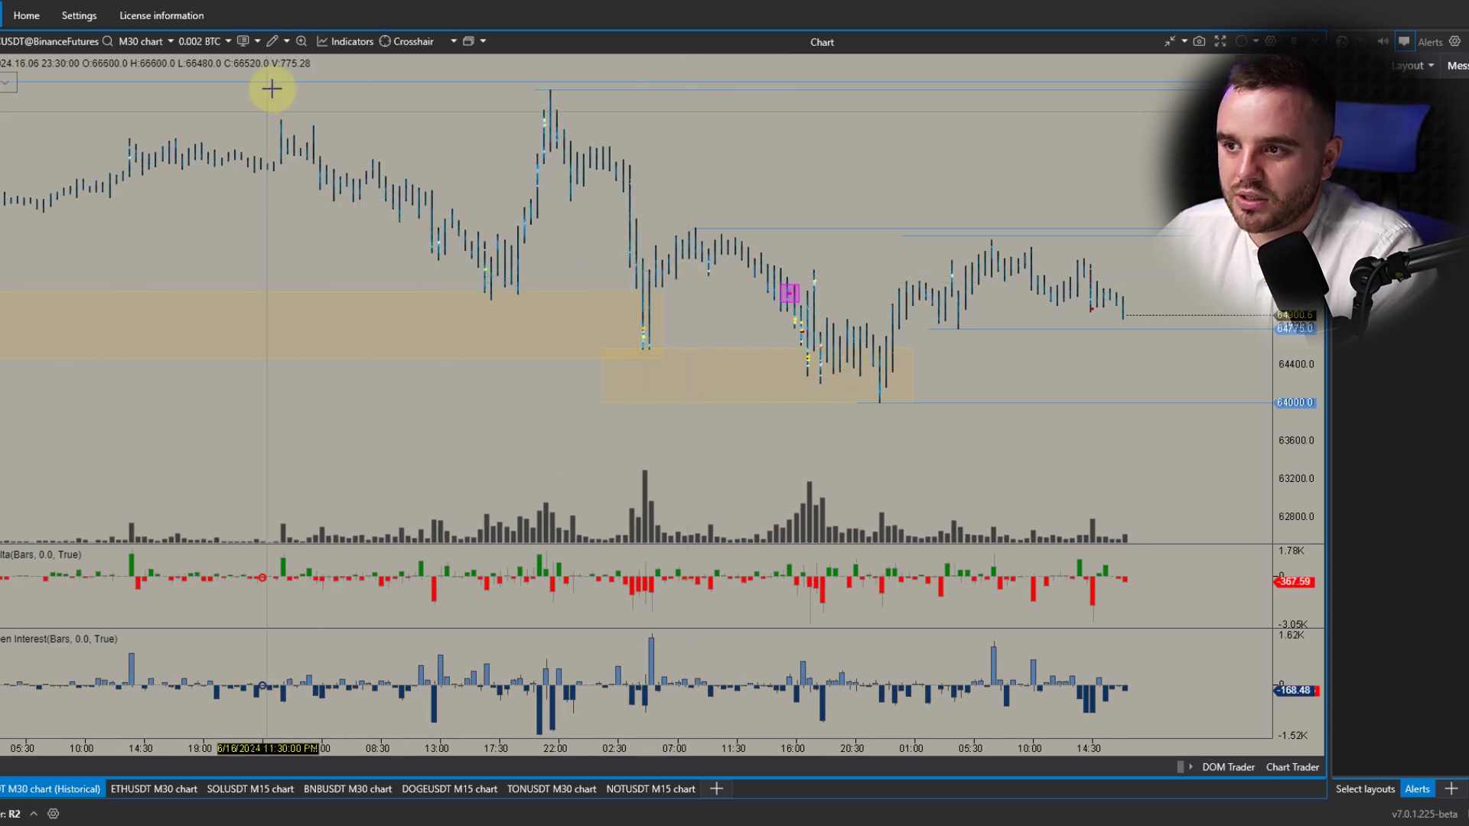
mouse_move(19, 84)
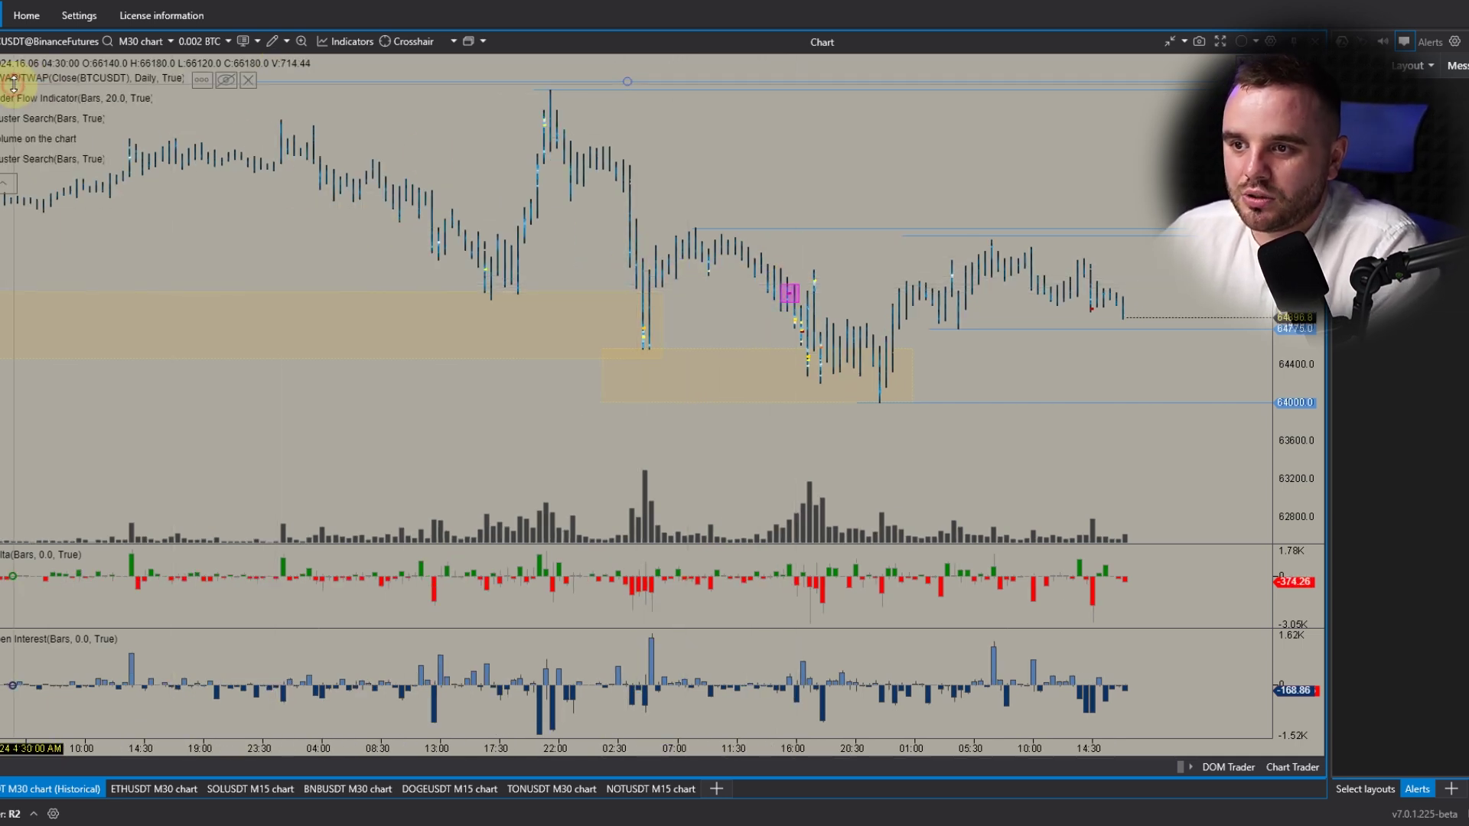
click(120, 162)
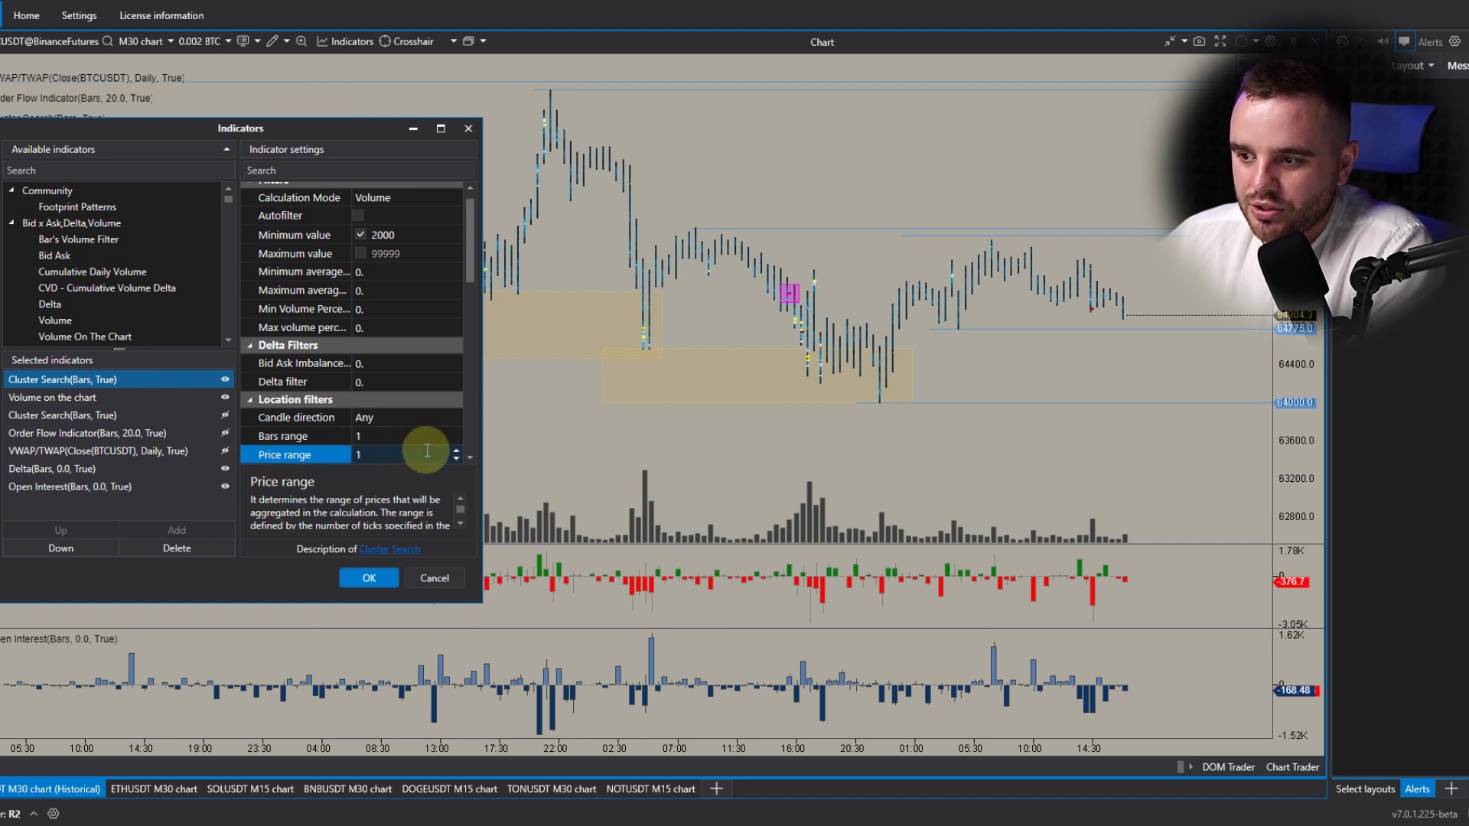
click(407, 436)
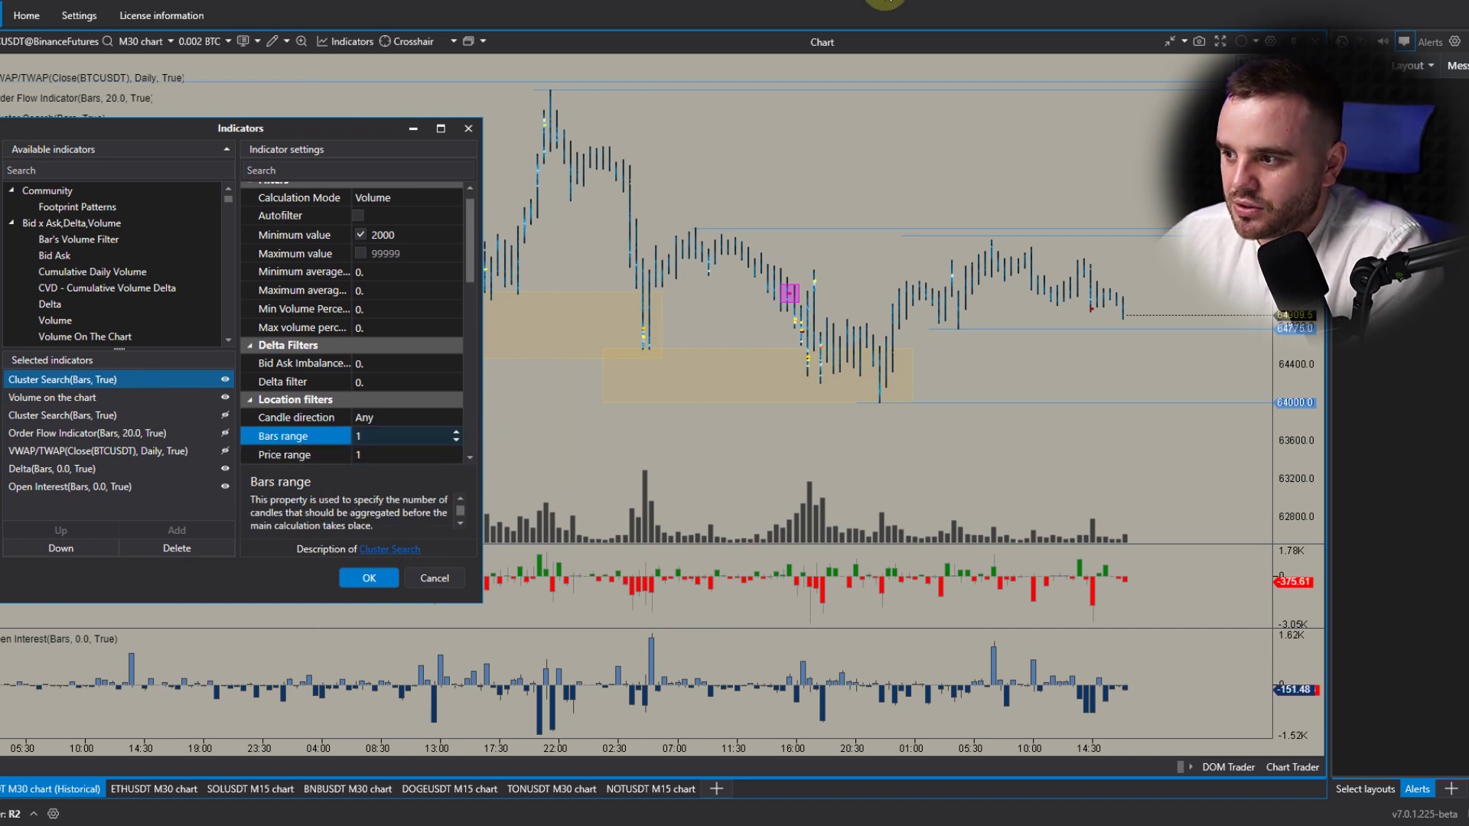
click(815, 317)
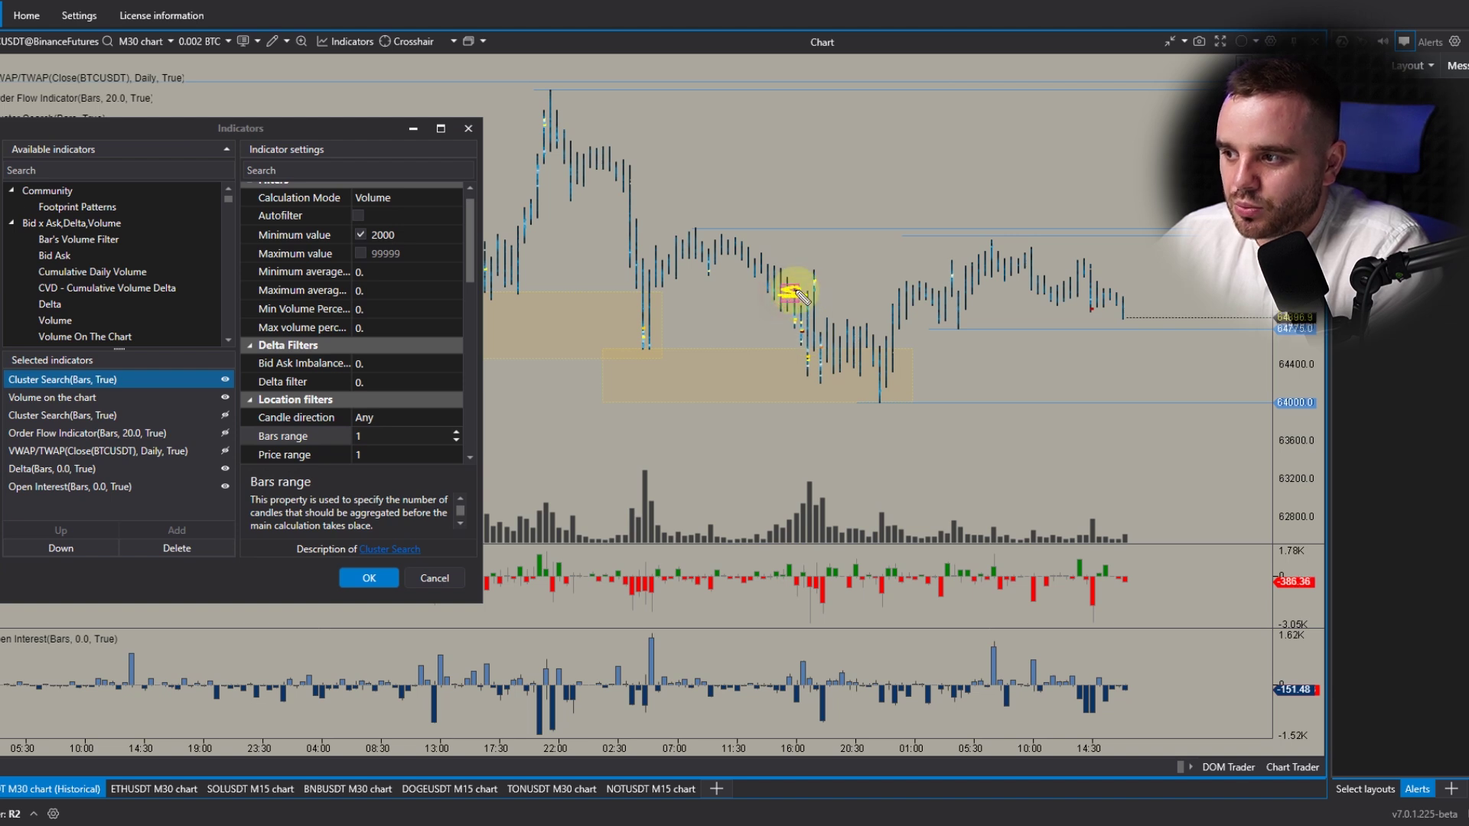
click(390, 438)
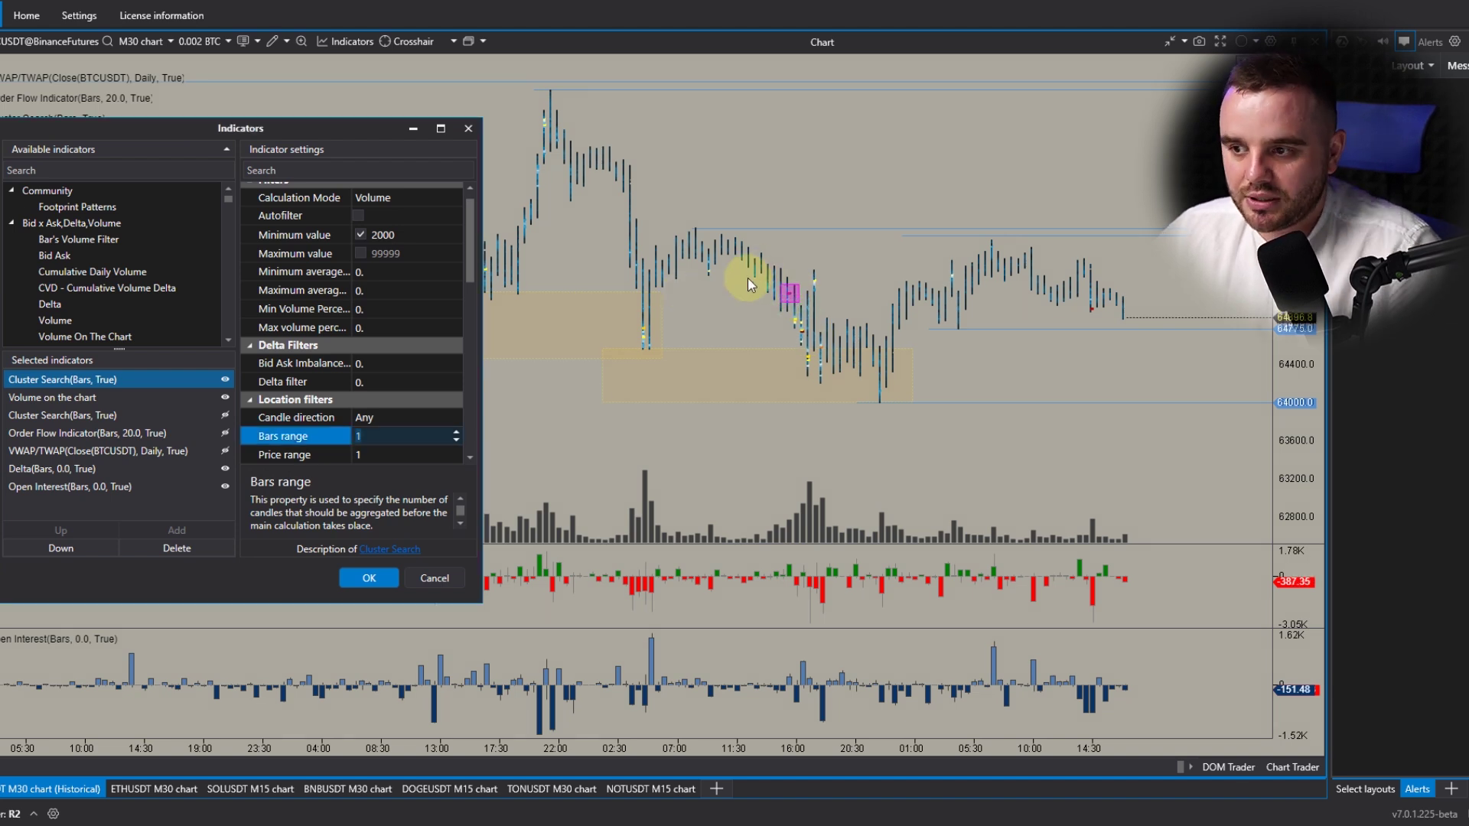
Step: Set the Cluster Search price range to 4 and its minimum value to 5000
click(456, 456)
click(456, 452)
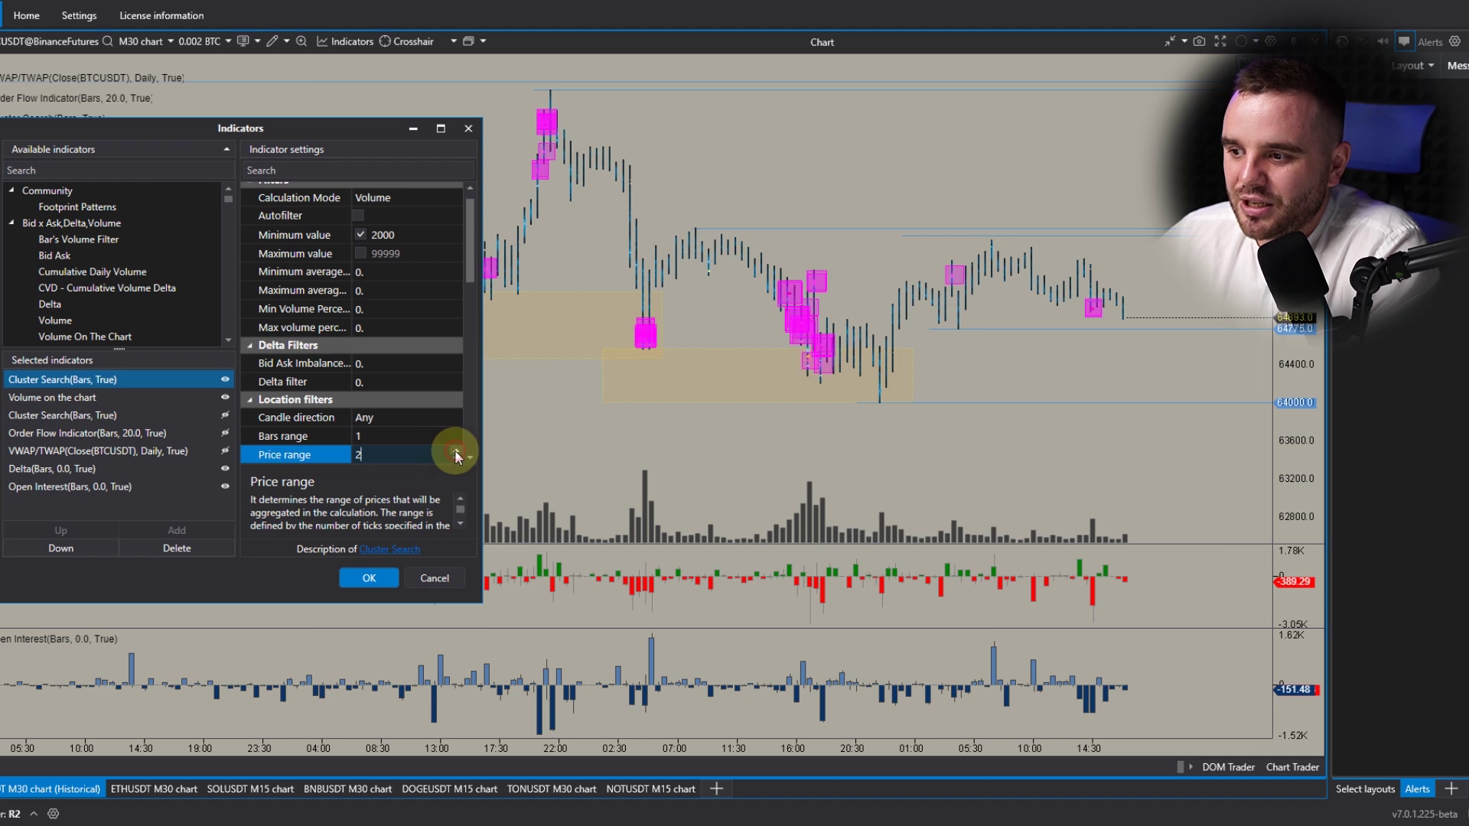
click(456, 451)
click(455, 452)
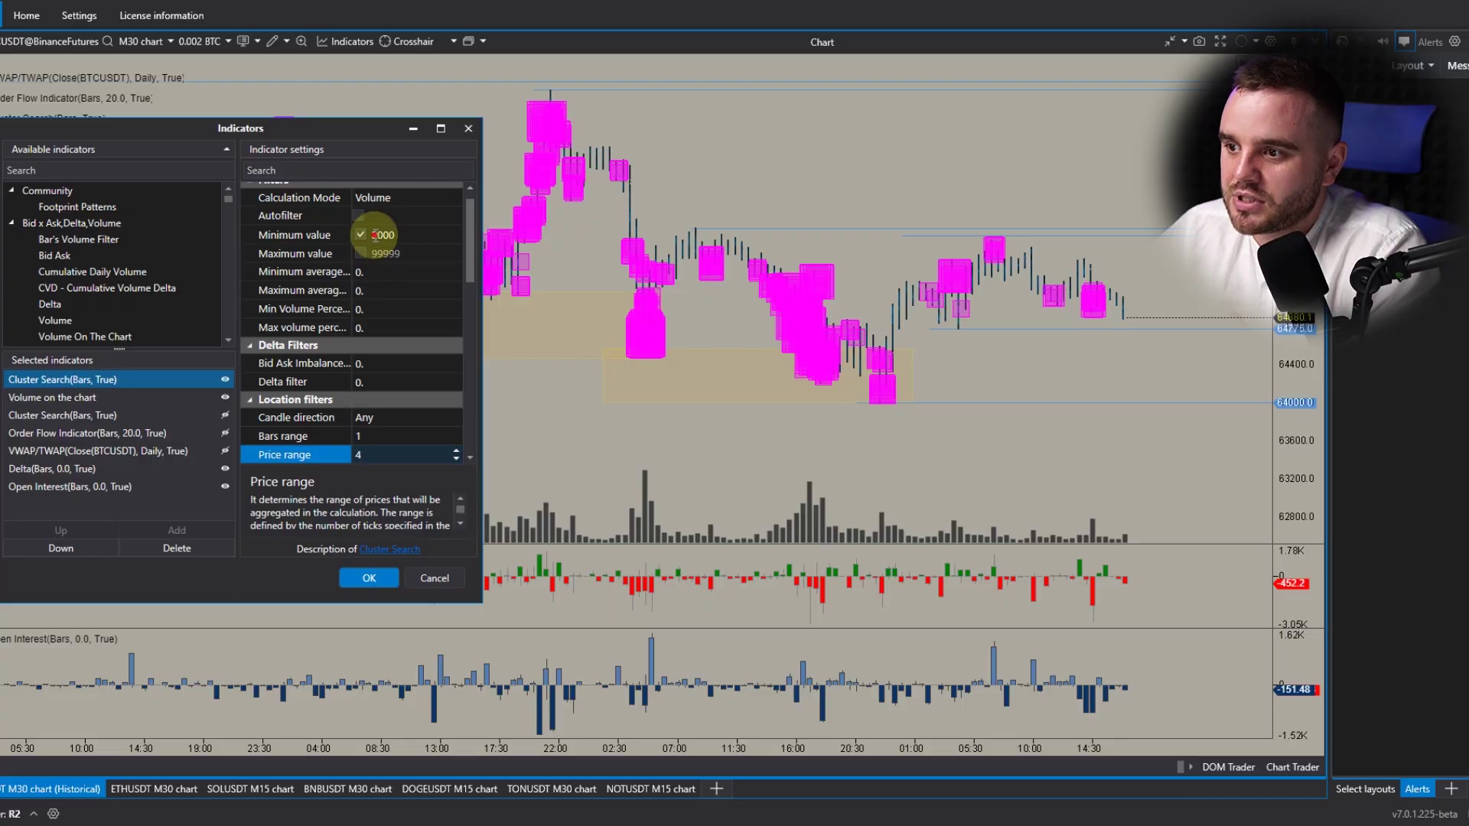
click(374, 235)
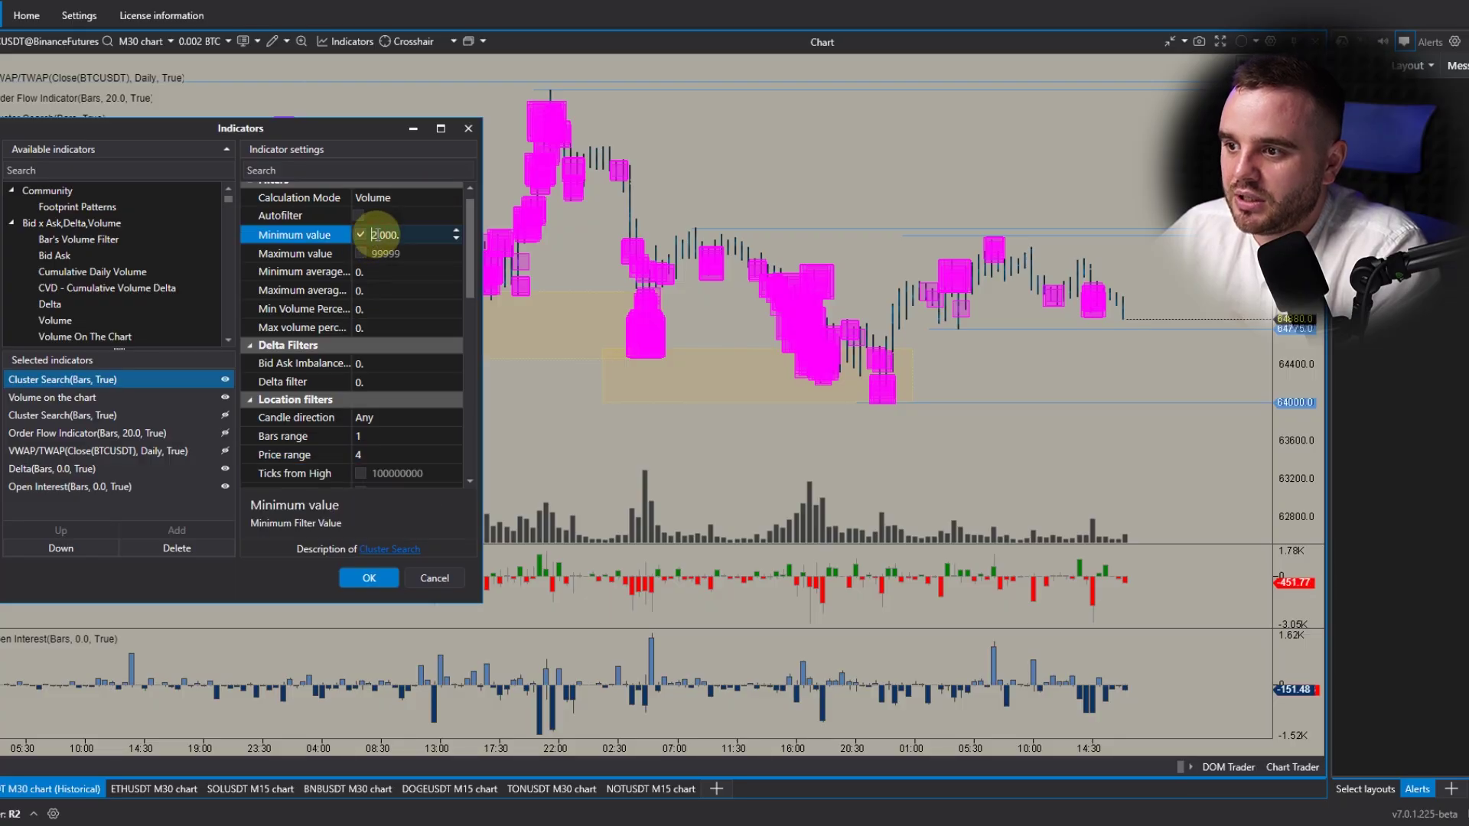
text(5)
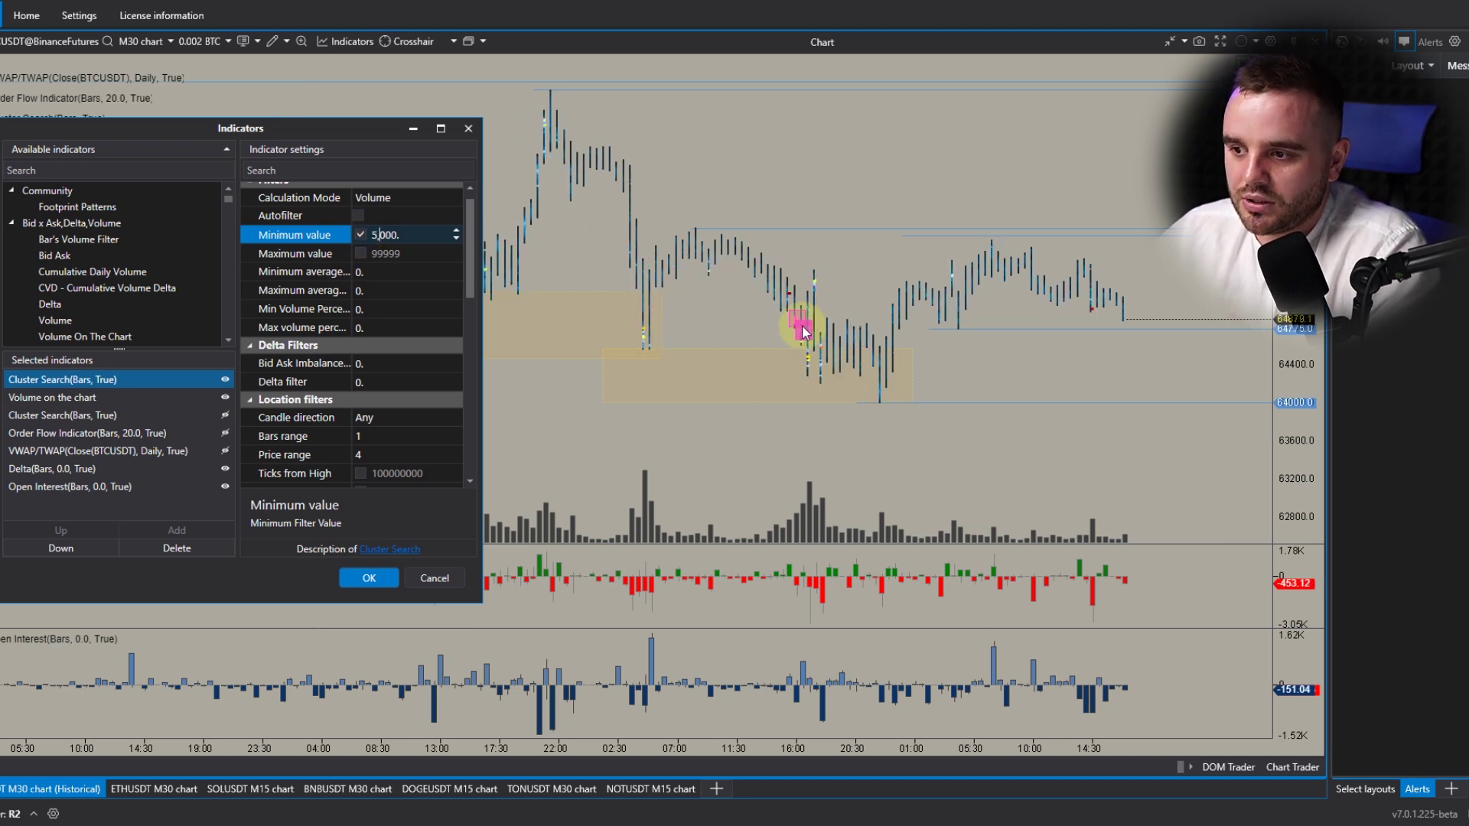
Step: Set the Cluster Search bars range to 2 and apply the indicator settings
click(392, 436)
click(458, 433)
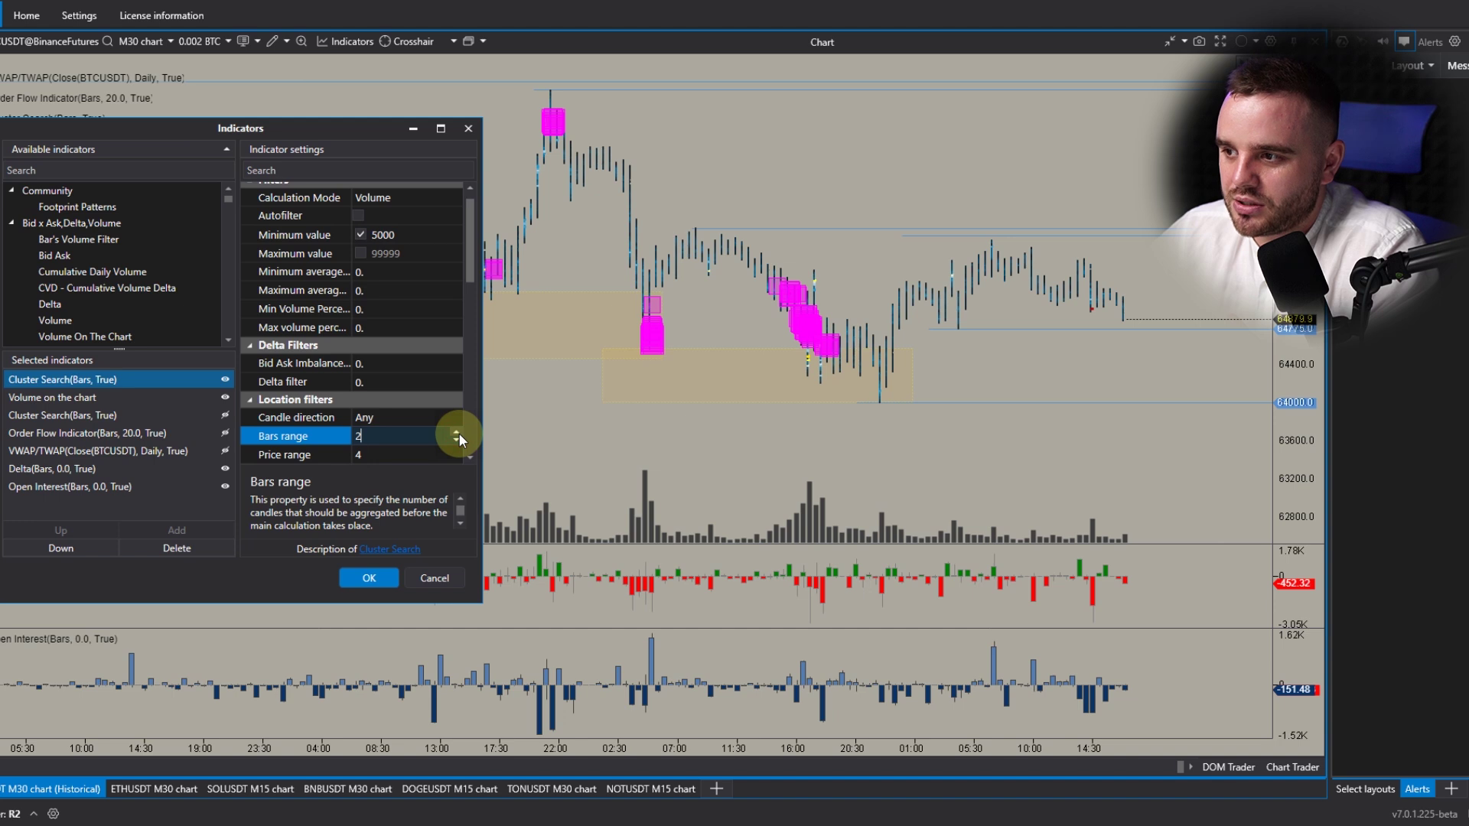
click(362, 575)
Step: Magnify the bars highlighted by Cluster Search to examine the volumes combined across prices and bars
middle_click(552, 118)
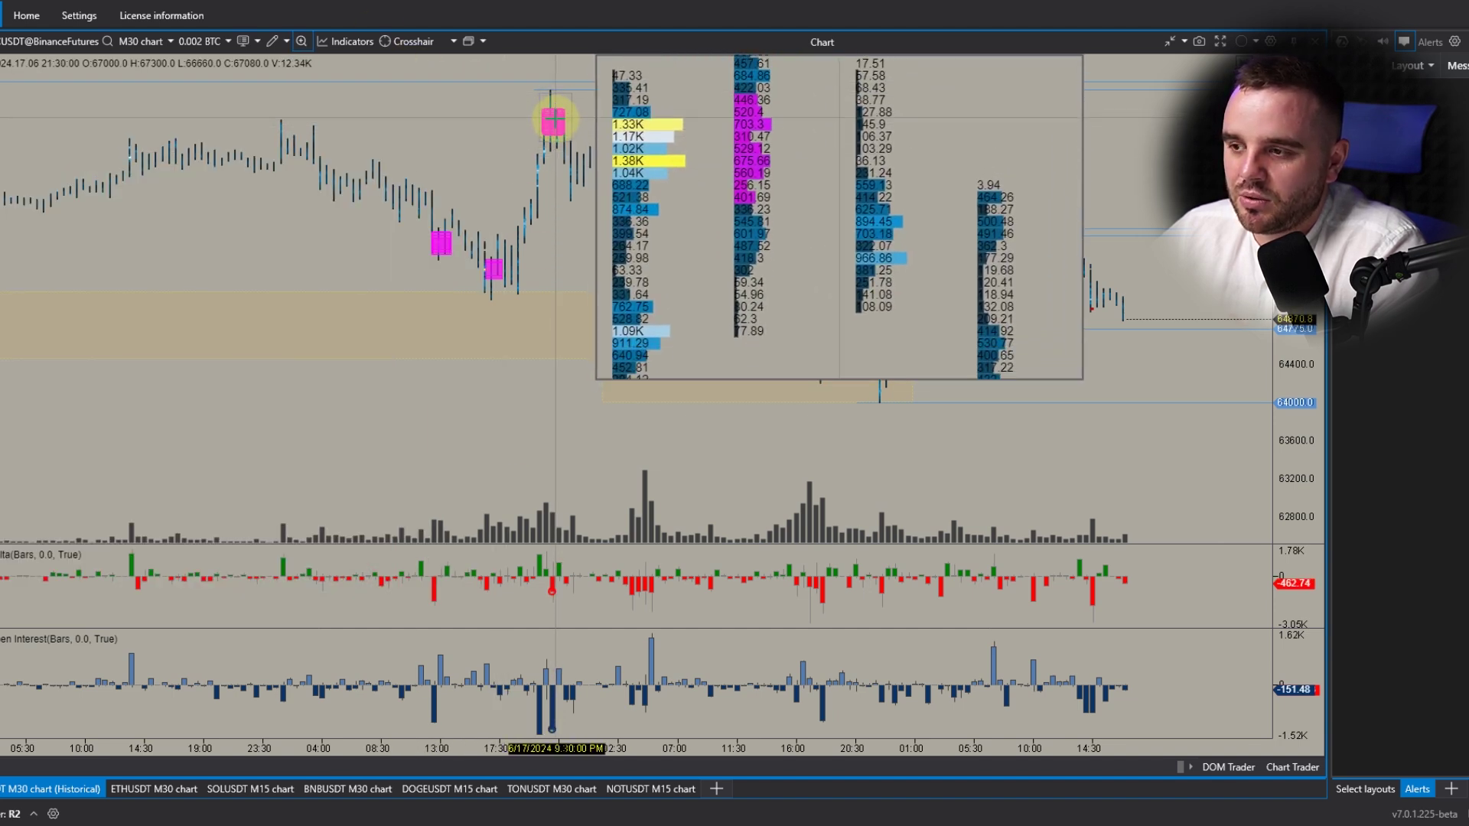
middle_click(442, 243)
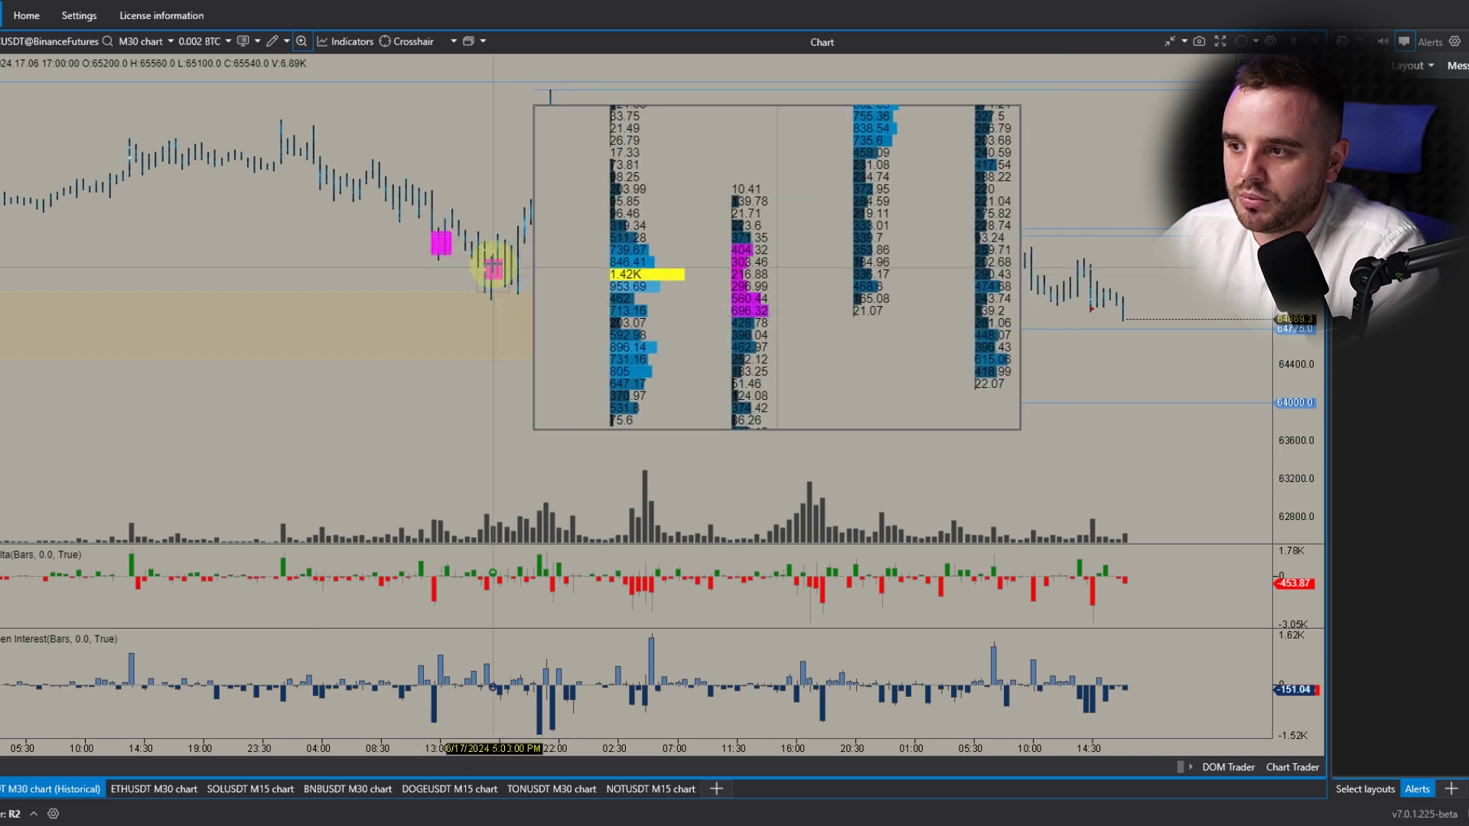
double_click(492, 262)
click(854, 286)
Step: Enable alerts for the Cluster Search indicator, view the ATAS ALERTS bot's info, and apply the indicator settings
scroll(838, 479, down, 10)
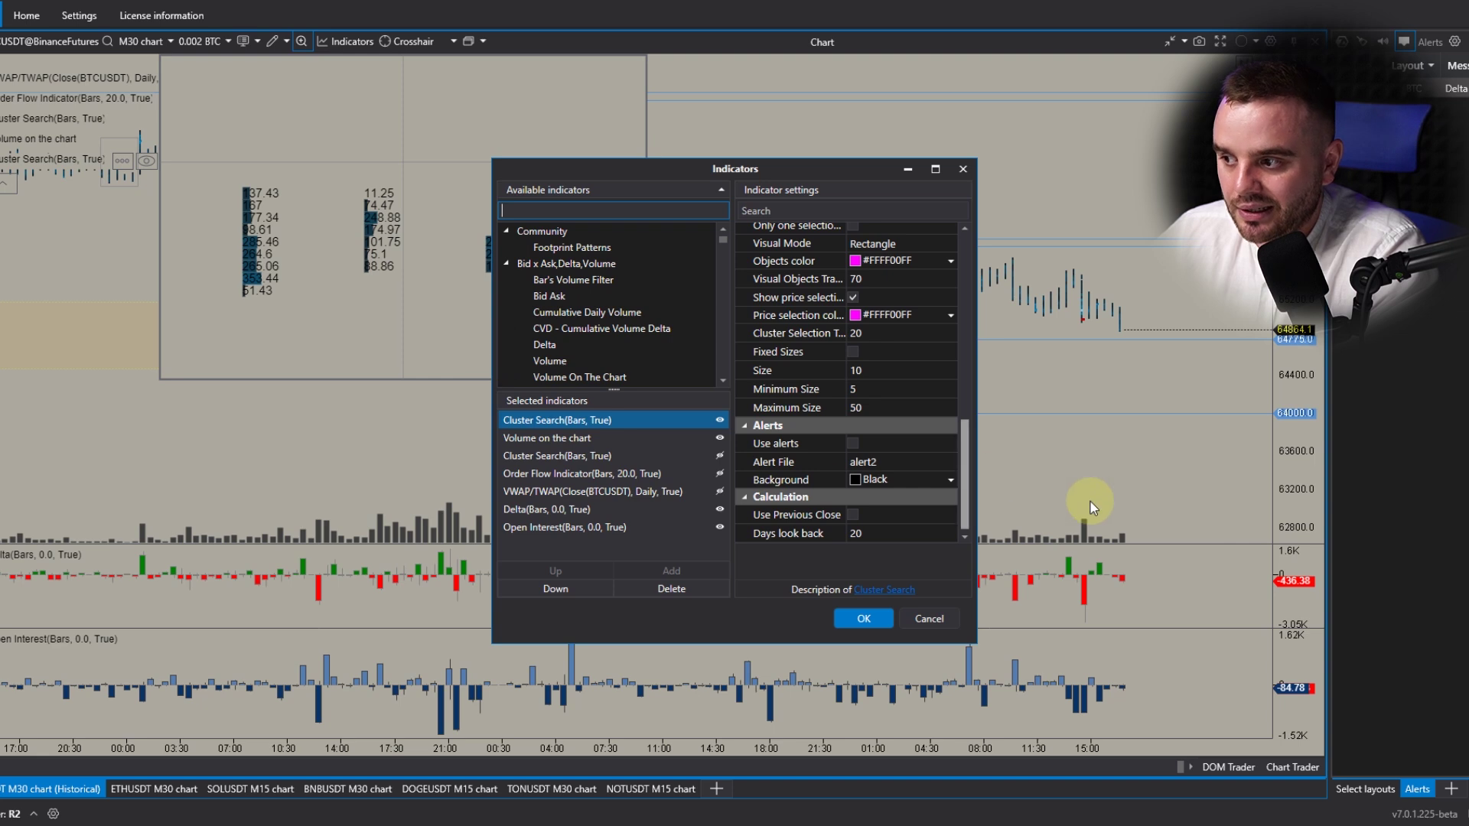
click(823, 446)
click(855, 443)
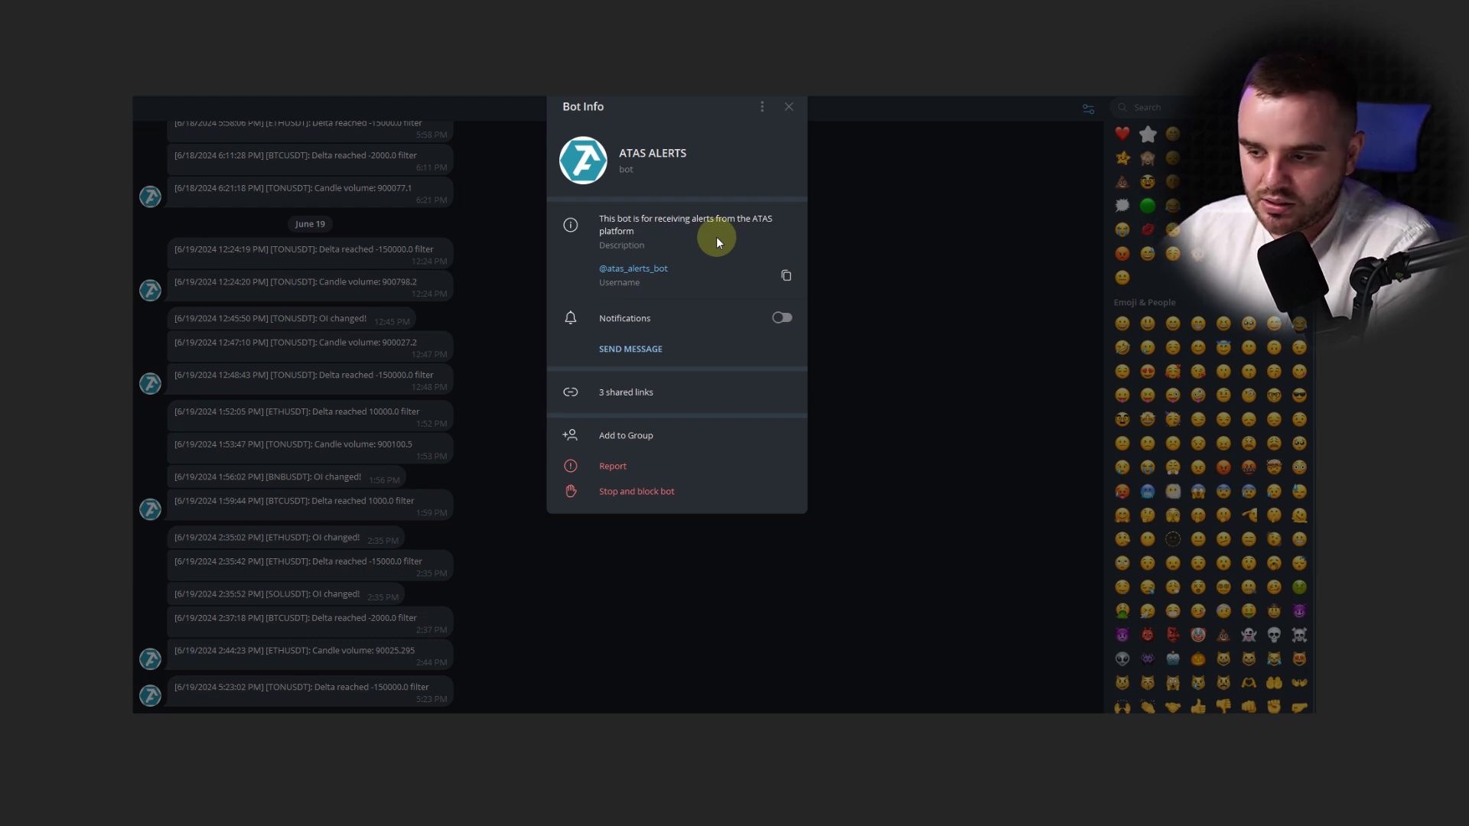
key(Escape)
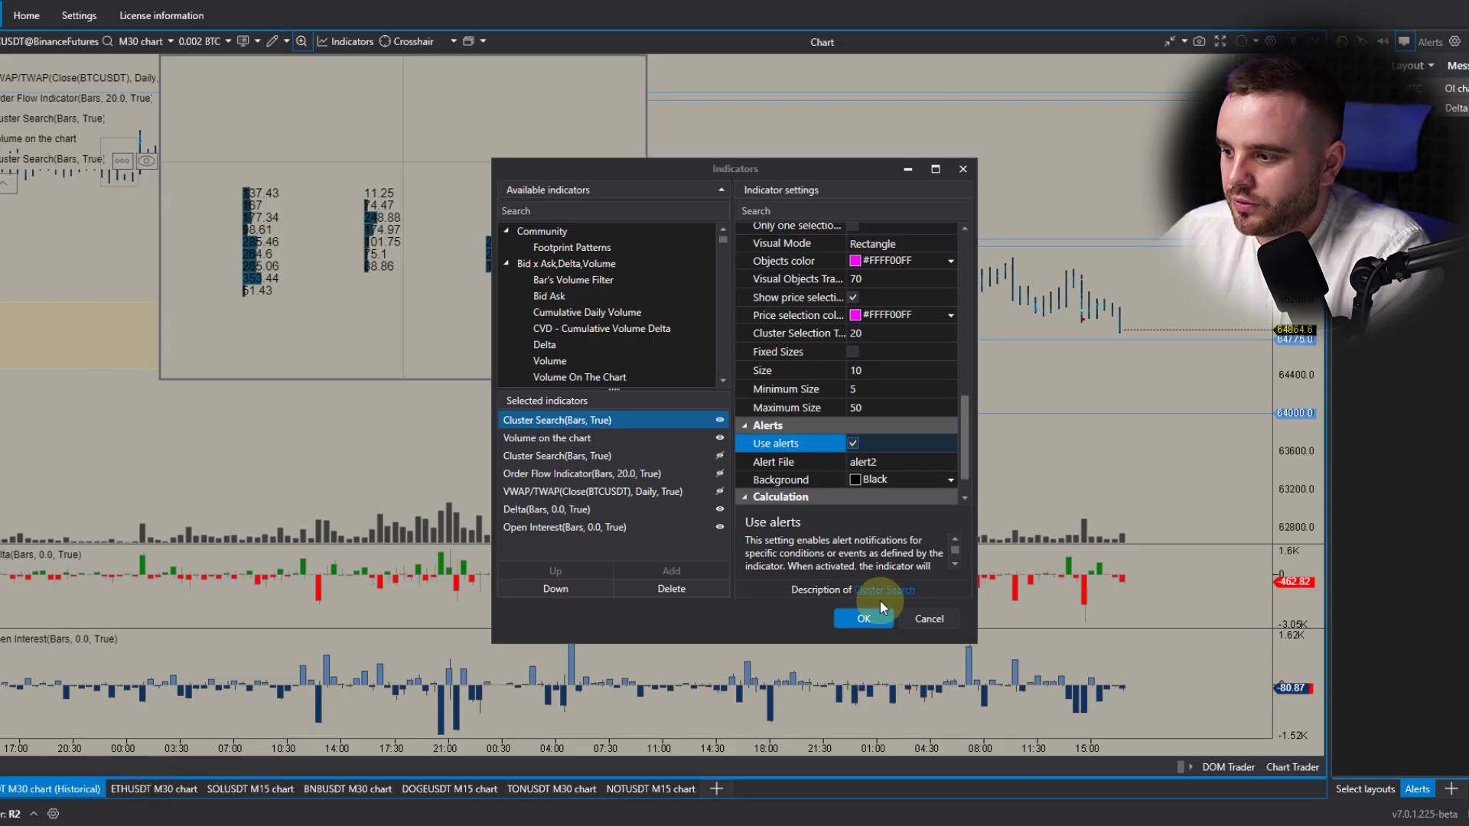
click(880, 612)
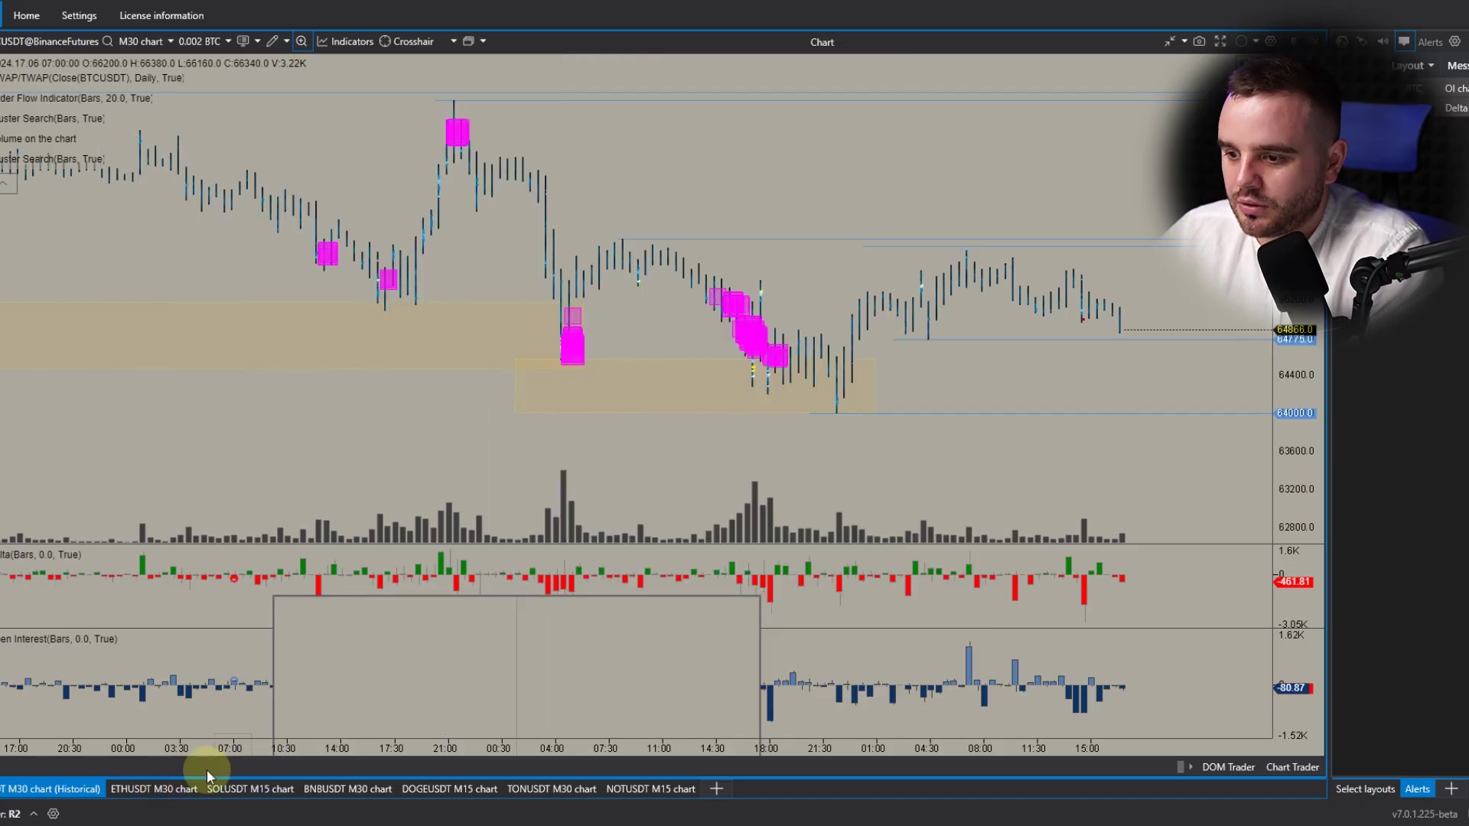
Step: View the ETHUSDT M30 chart, return to the BTCUSDT M30 chart and toggle the visibility of Cluster Search
click(146, 796)
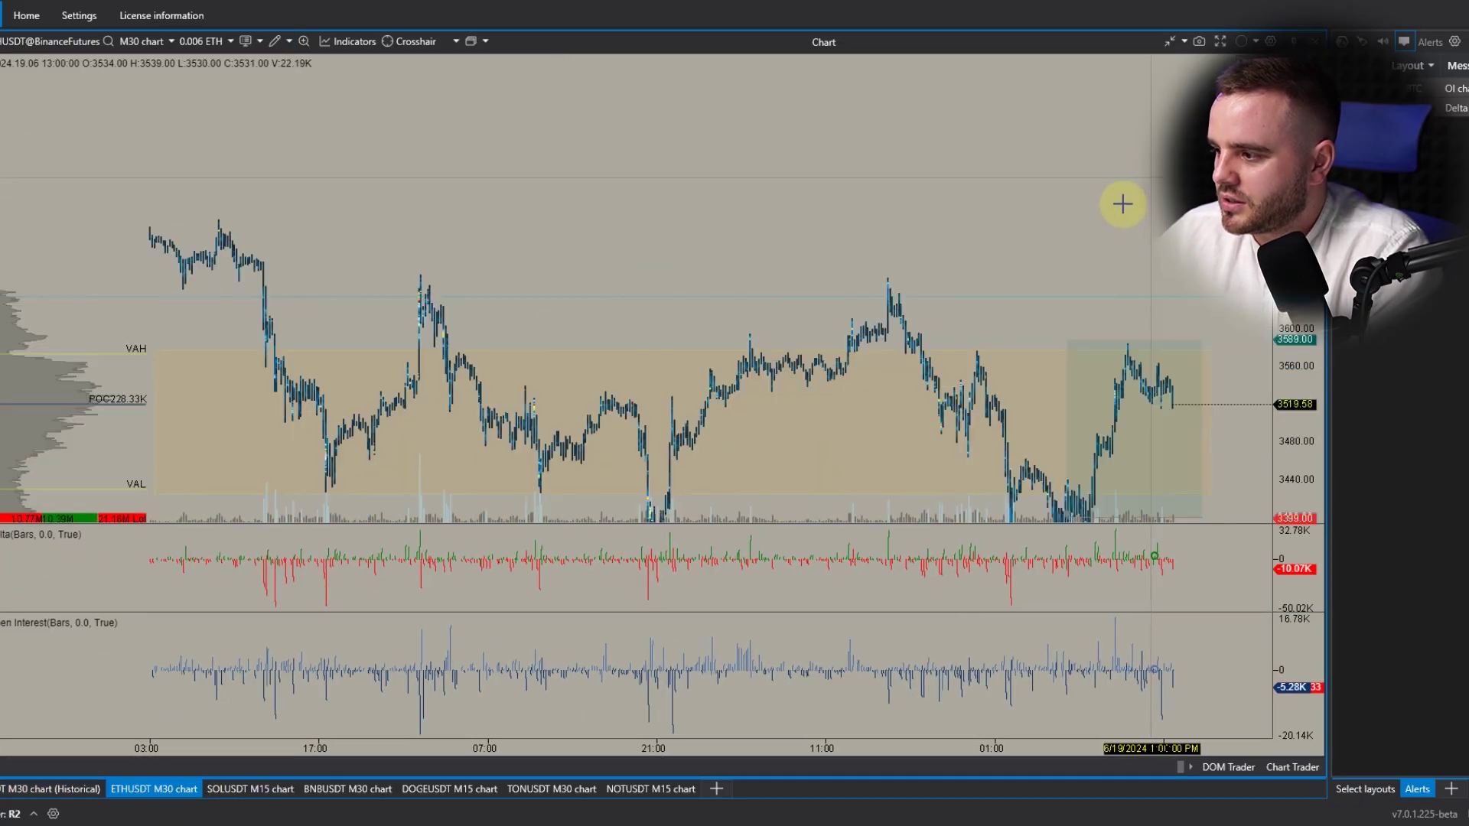
scroll(1167, 383, down, 3)
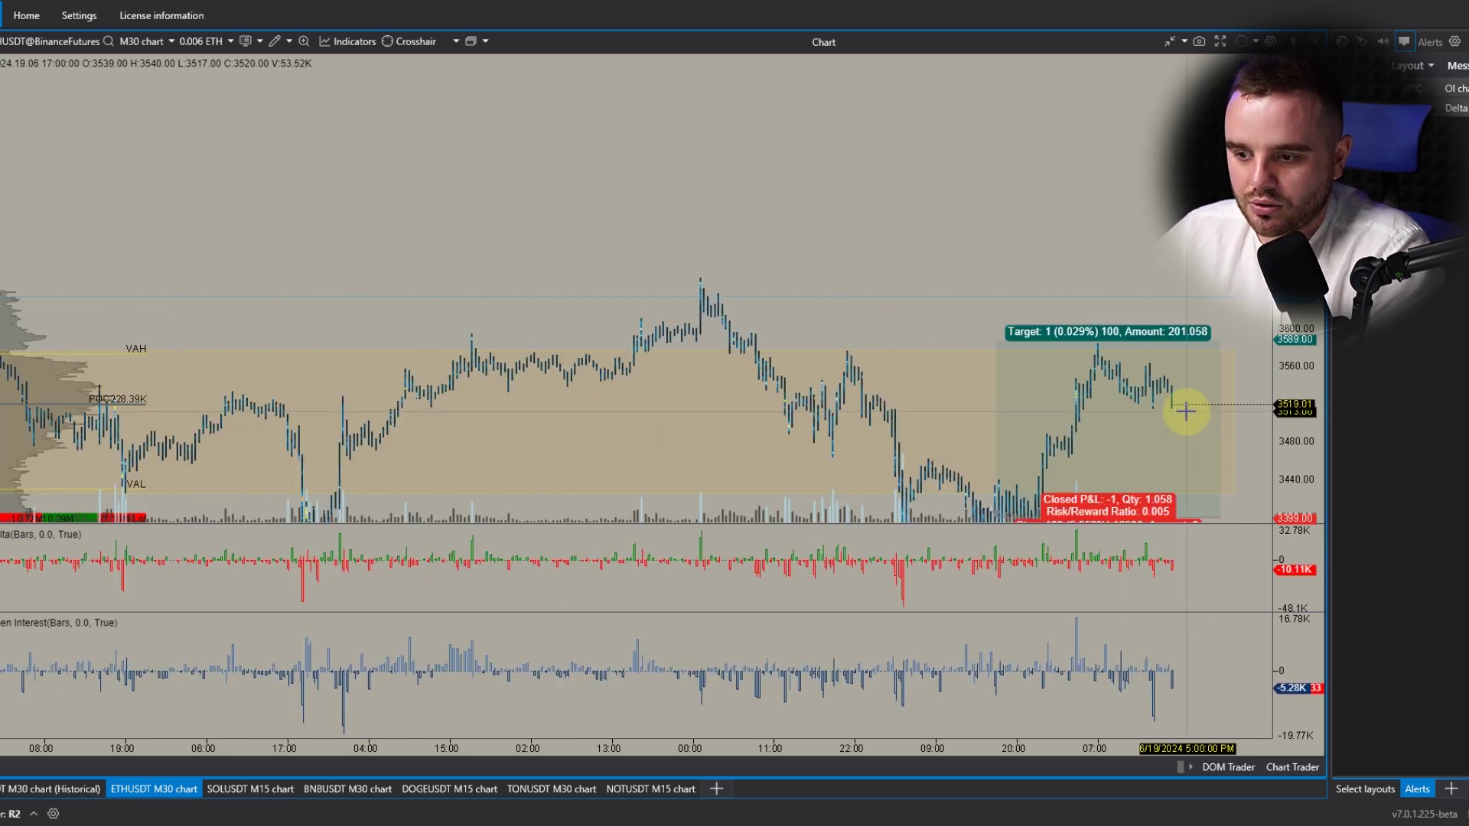
key(ctrl+shift+Tab)
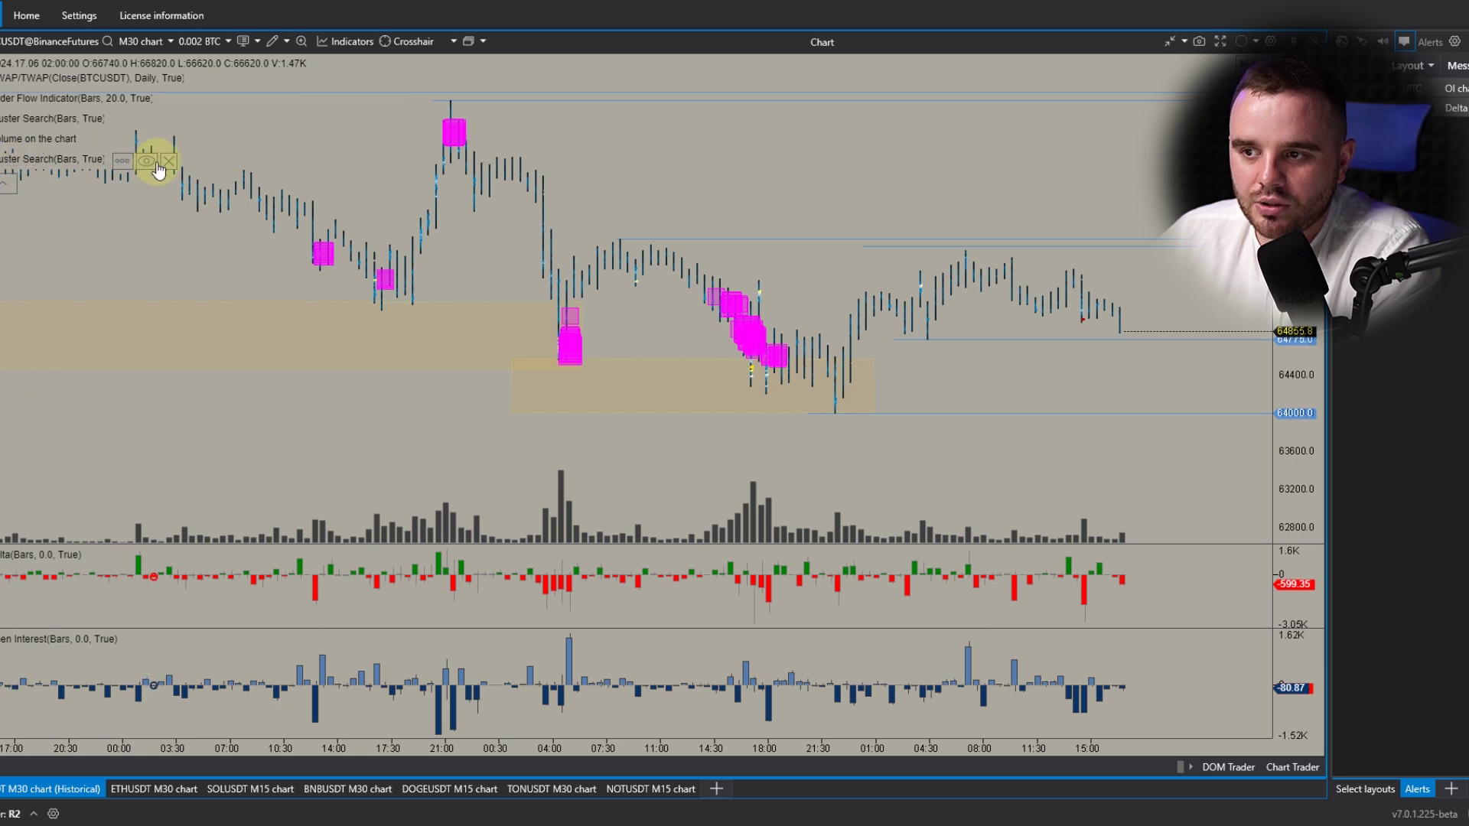
click(148, 163)
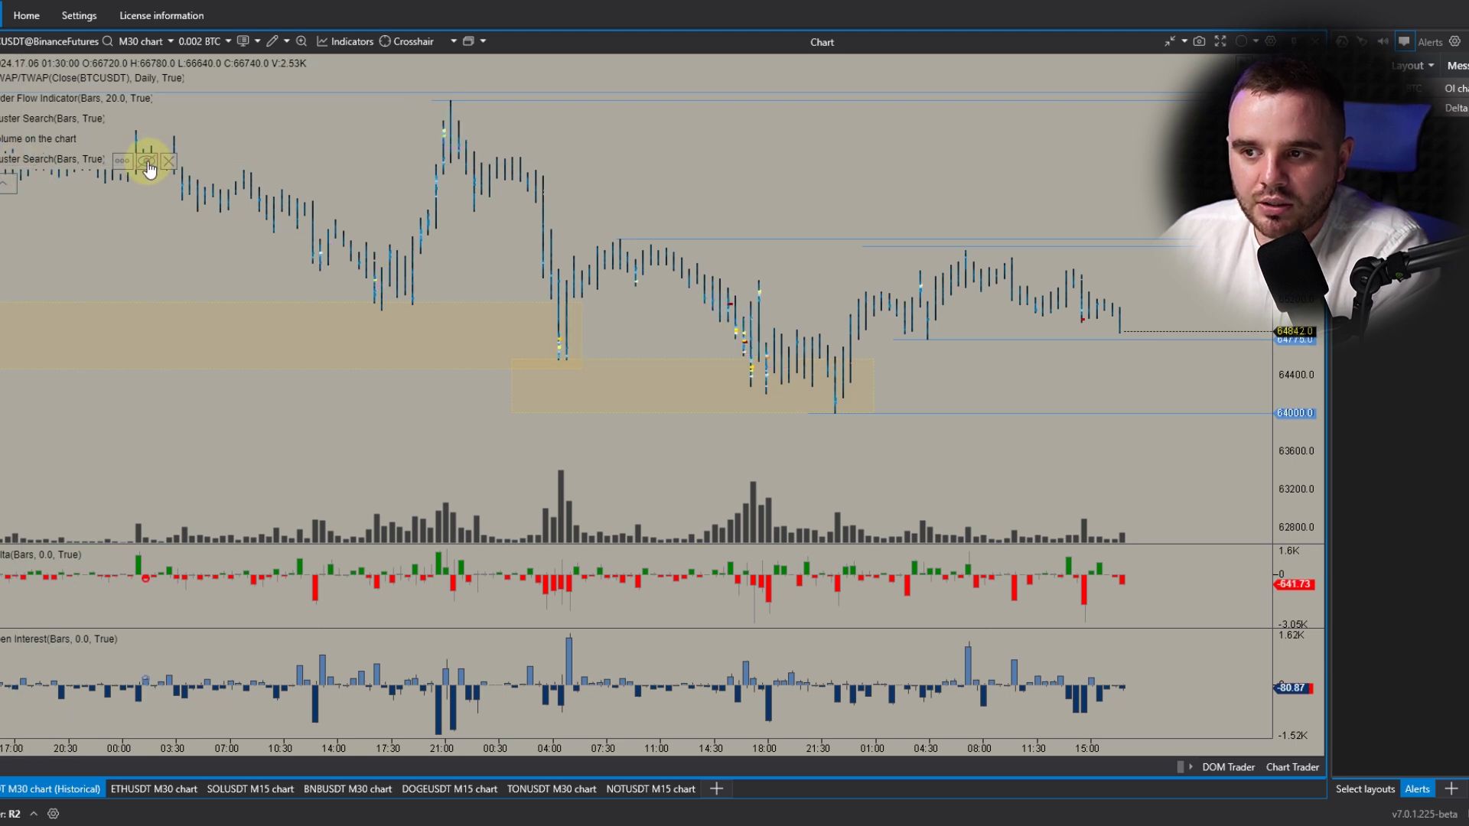
click(148, 163)
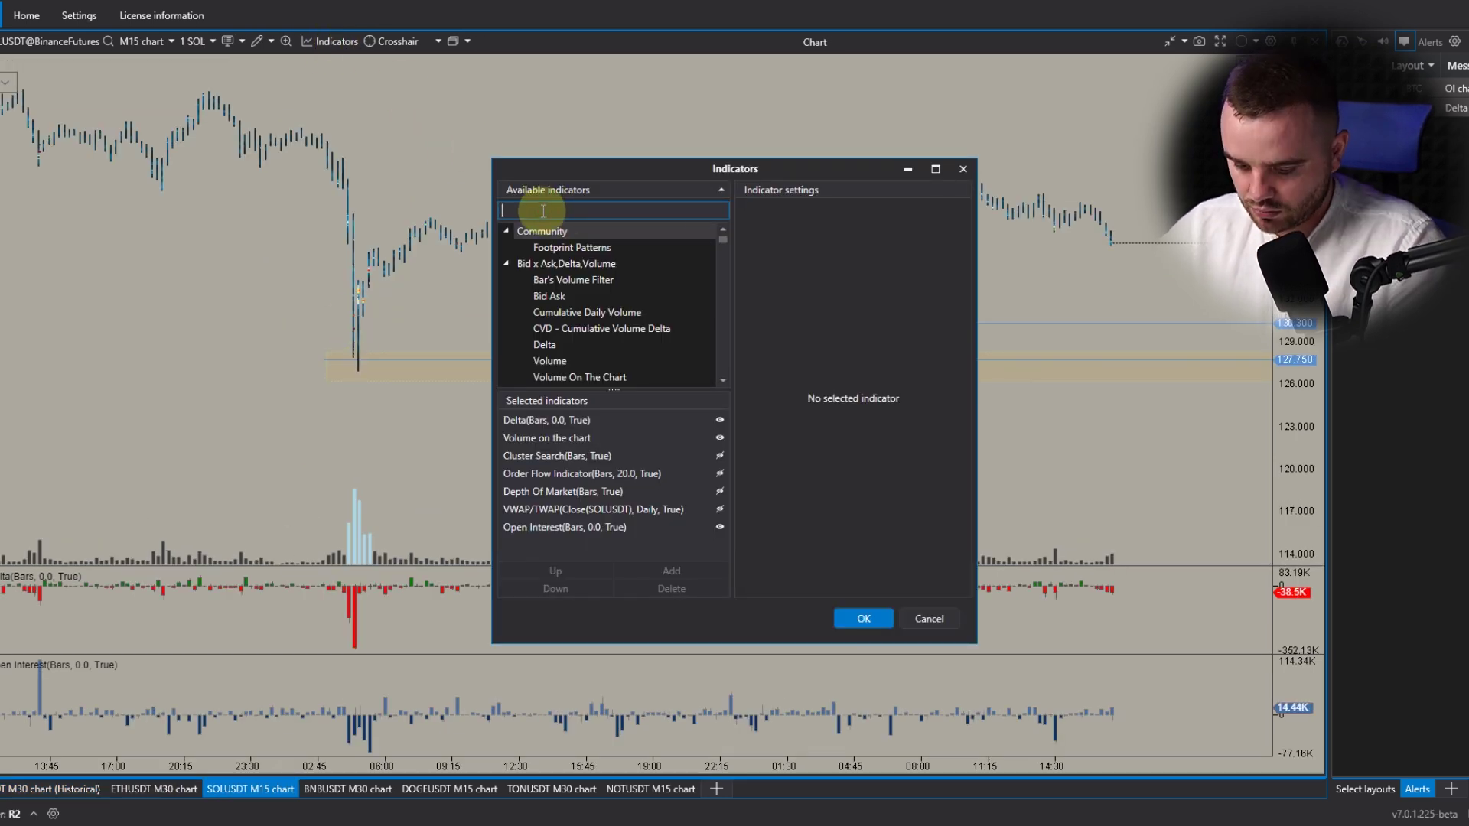
Step: Add the Volume indicator to the SOLUSDT M15 chart and remove its separate panel again
text(vol)
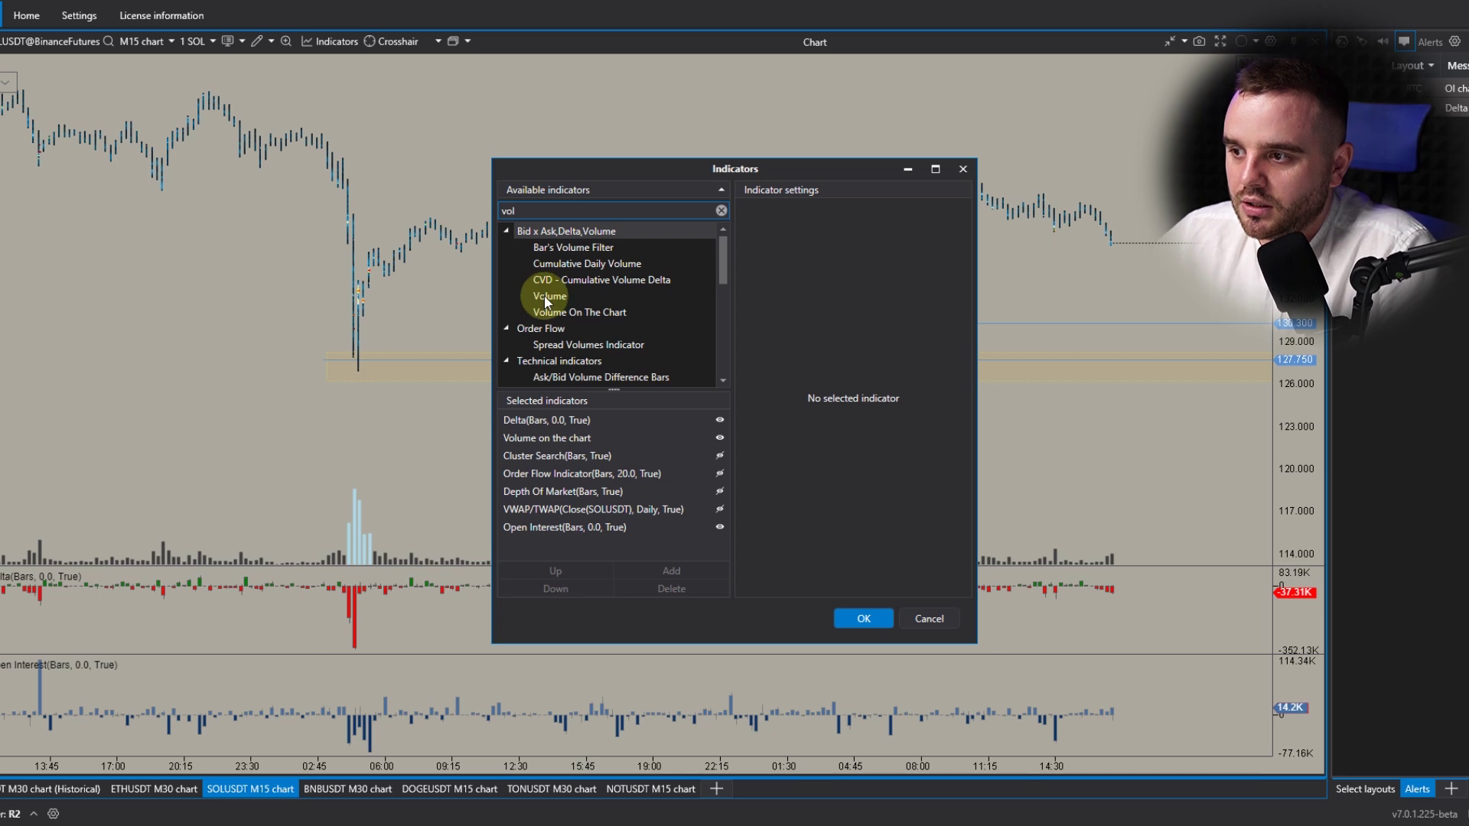
click(548, 298)
click(684, 572)
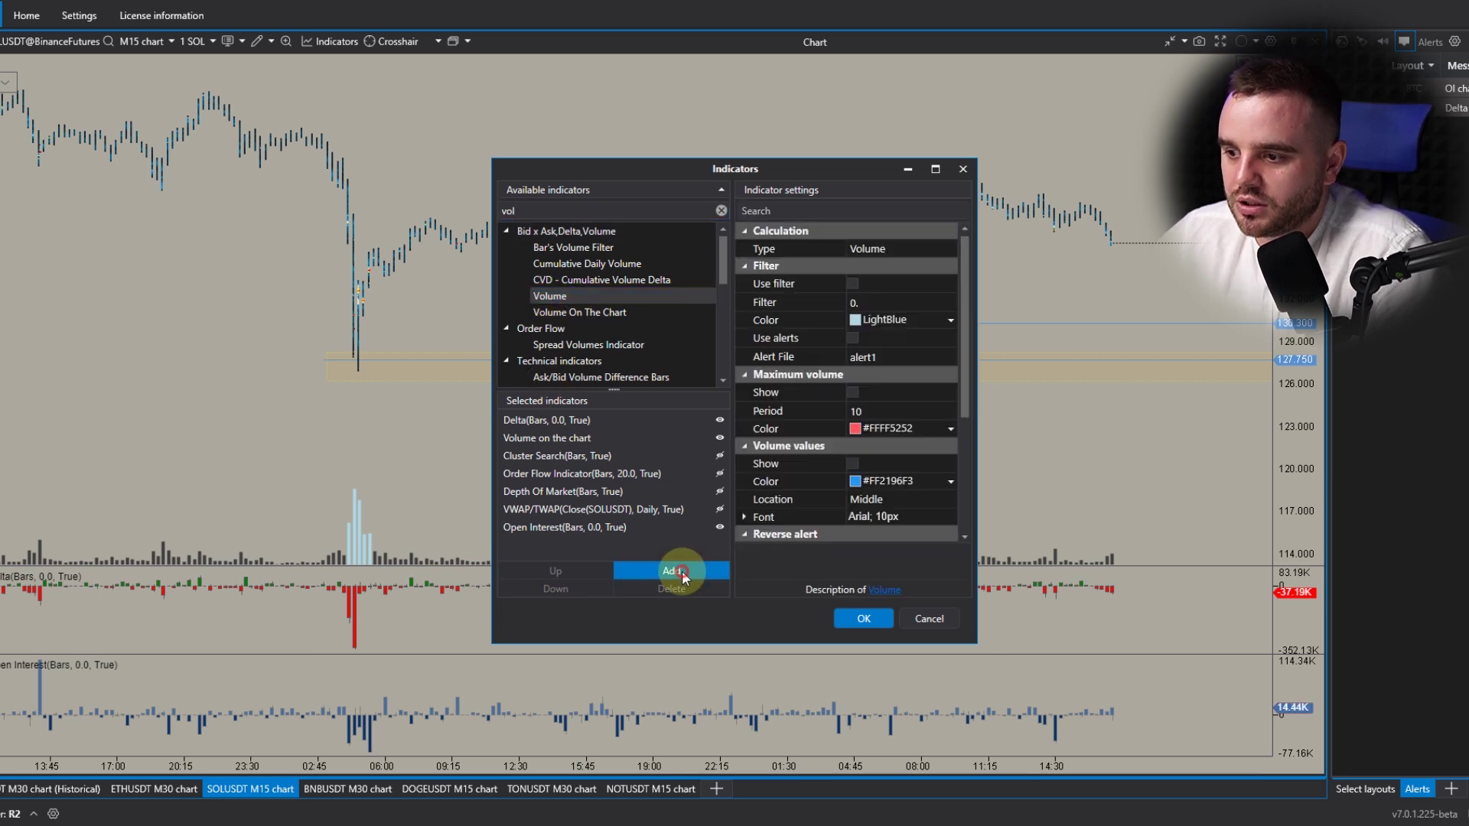
click(864, 620)
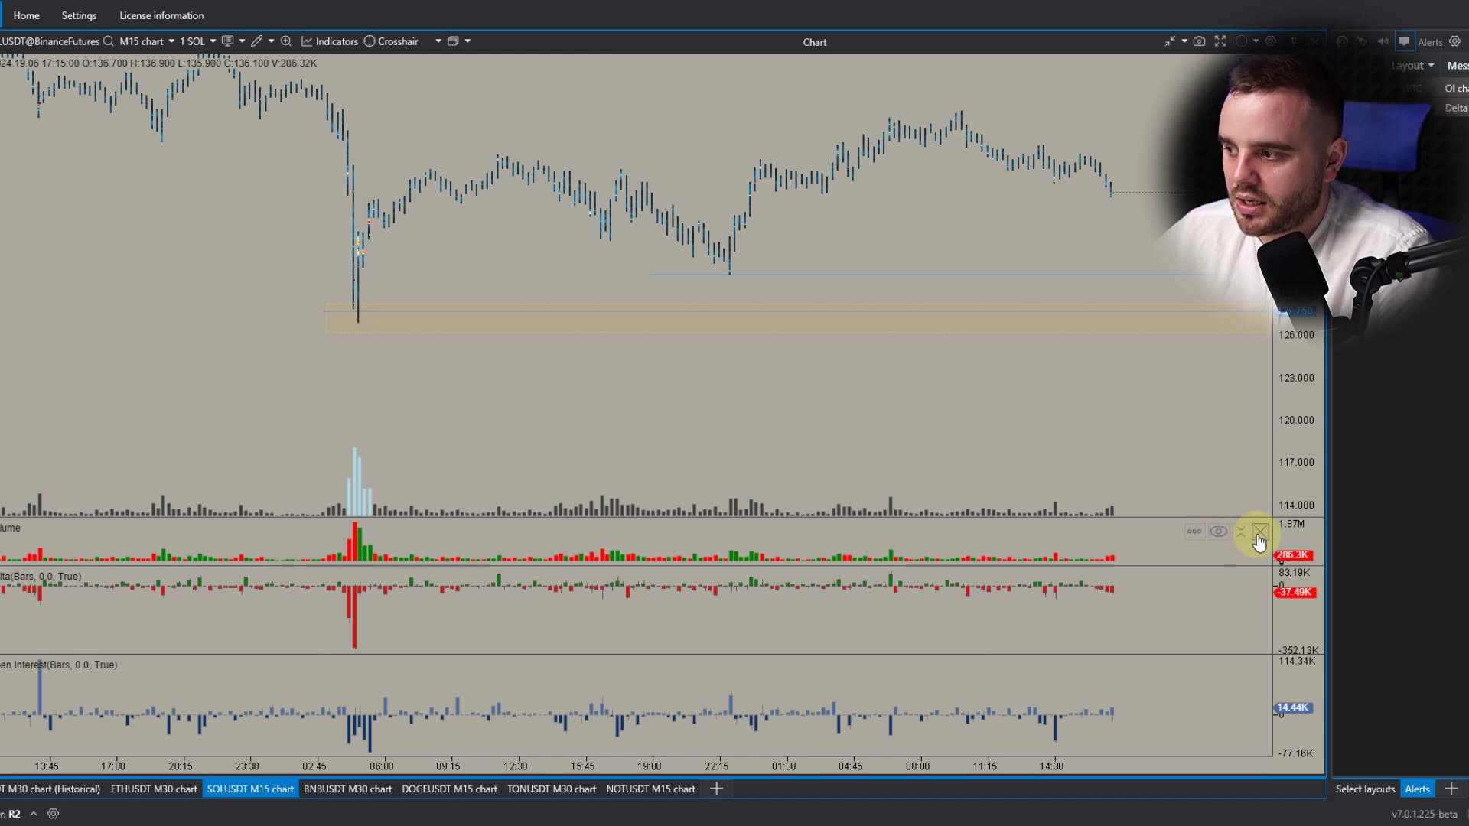
click(1258, 536)
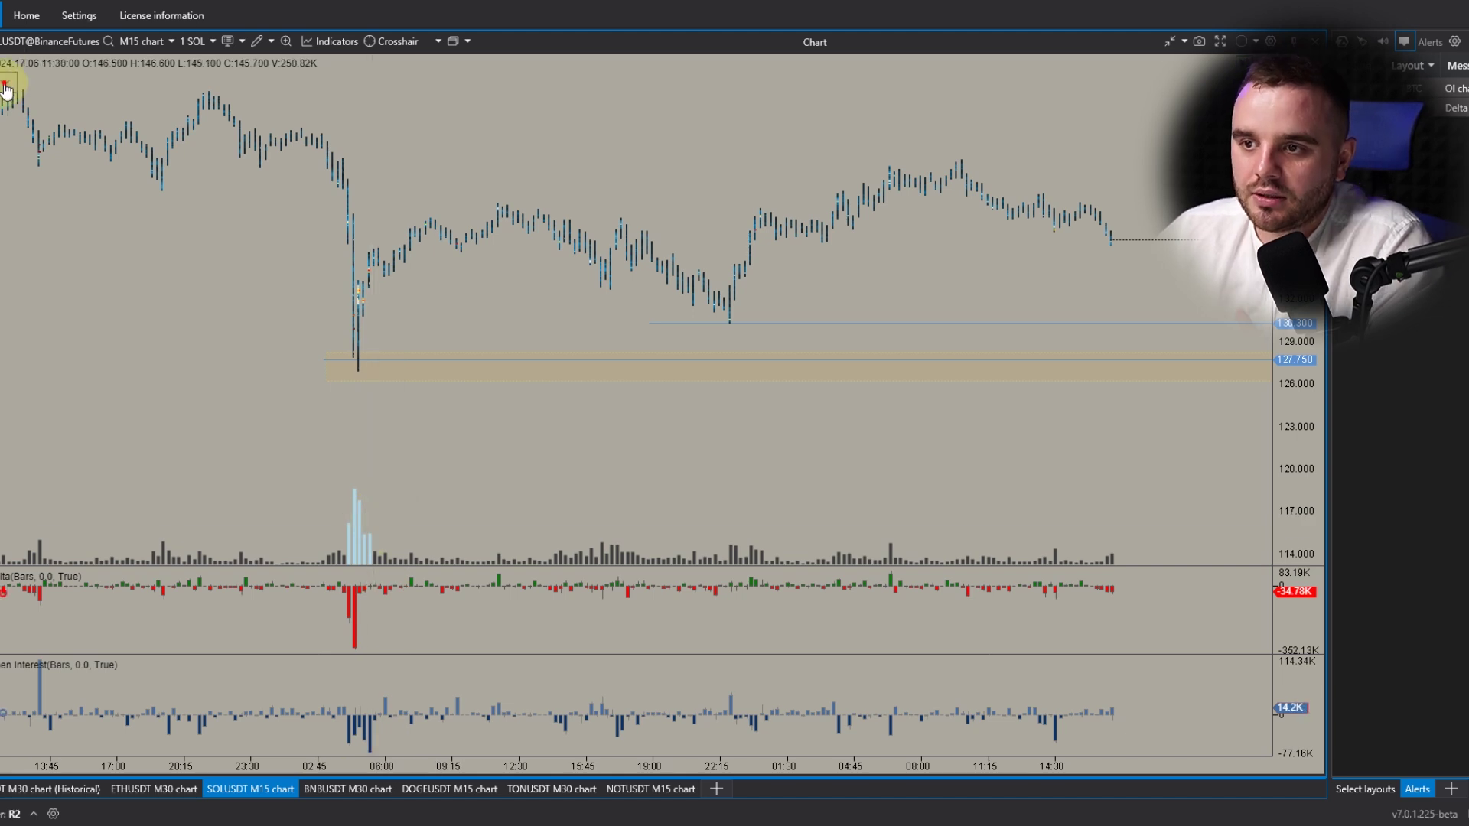
Step: Open the settings of the Volume on the chart indicator beside the SOLUSDT bars and inspect its volume filter value
click(94, 162)
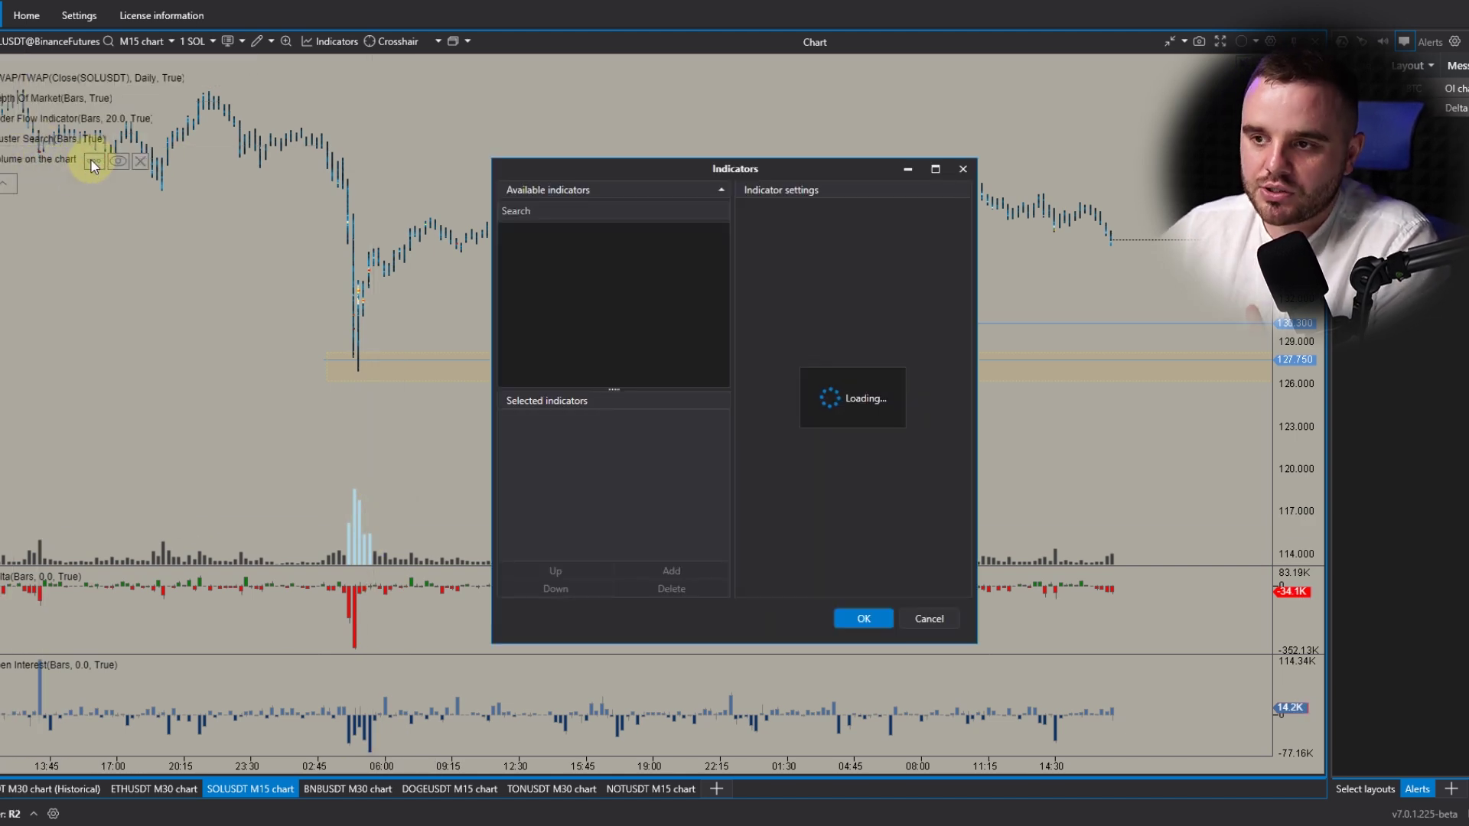
drag(775, 172, 1228, 324)
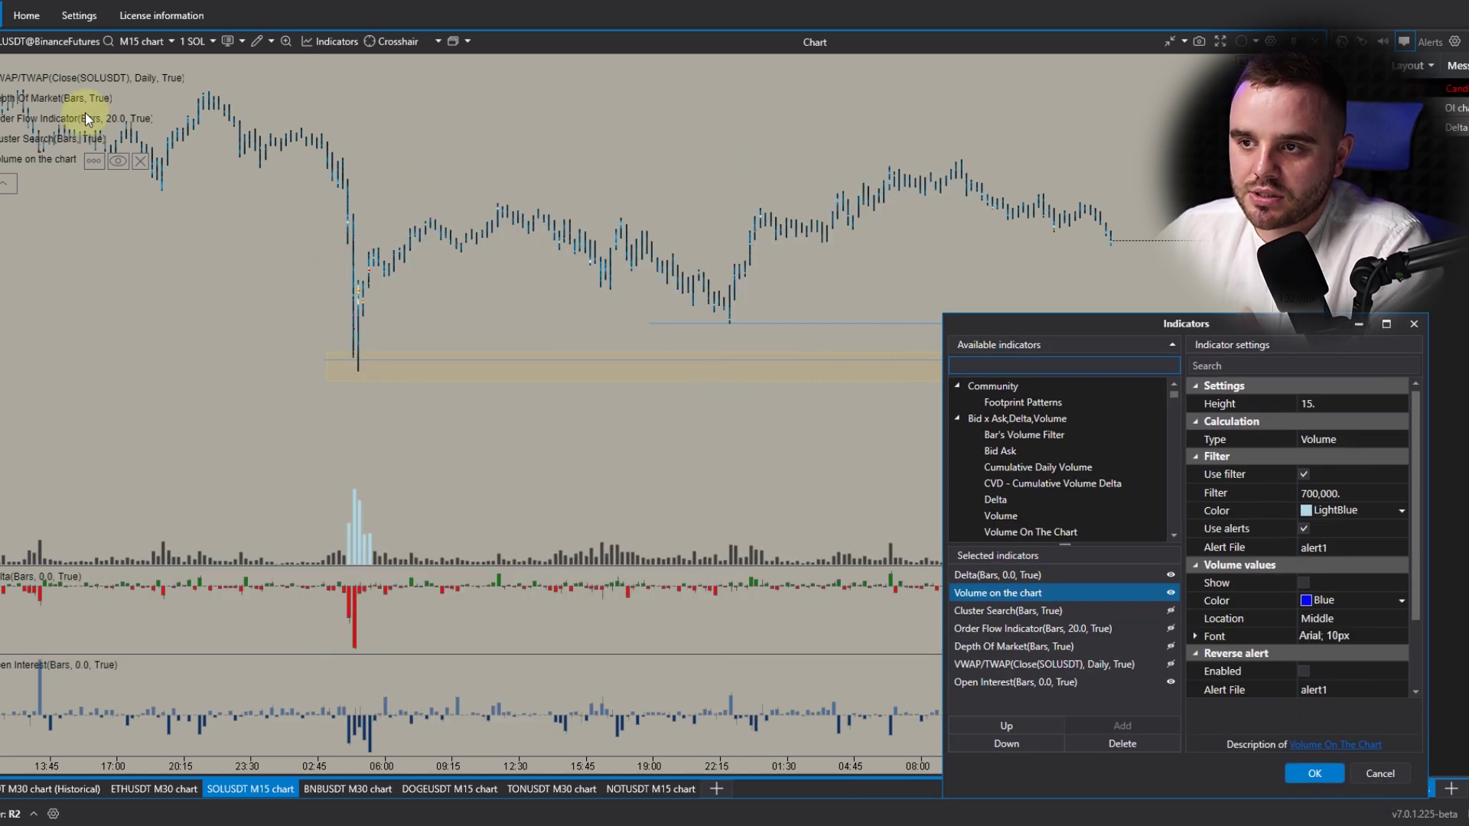
drag(34, 42, 1220, 501)
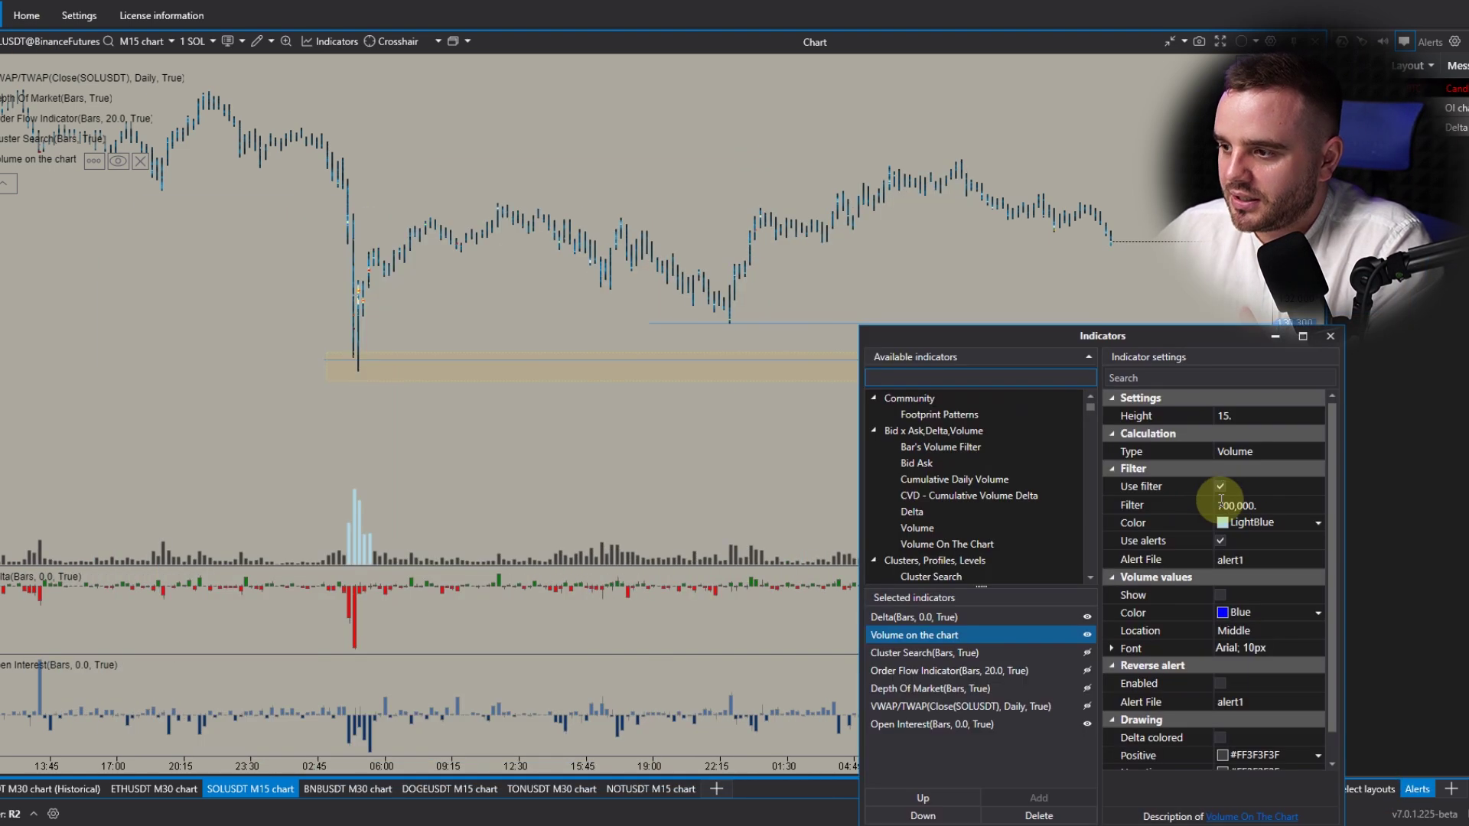
click(1221, 506)
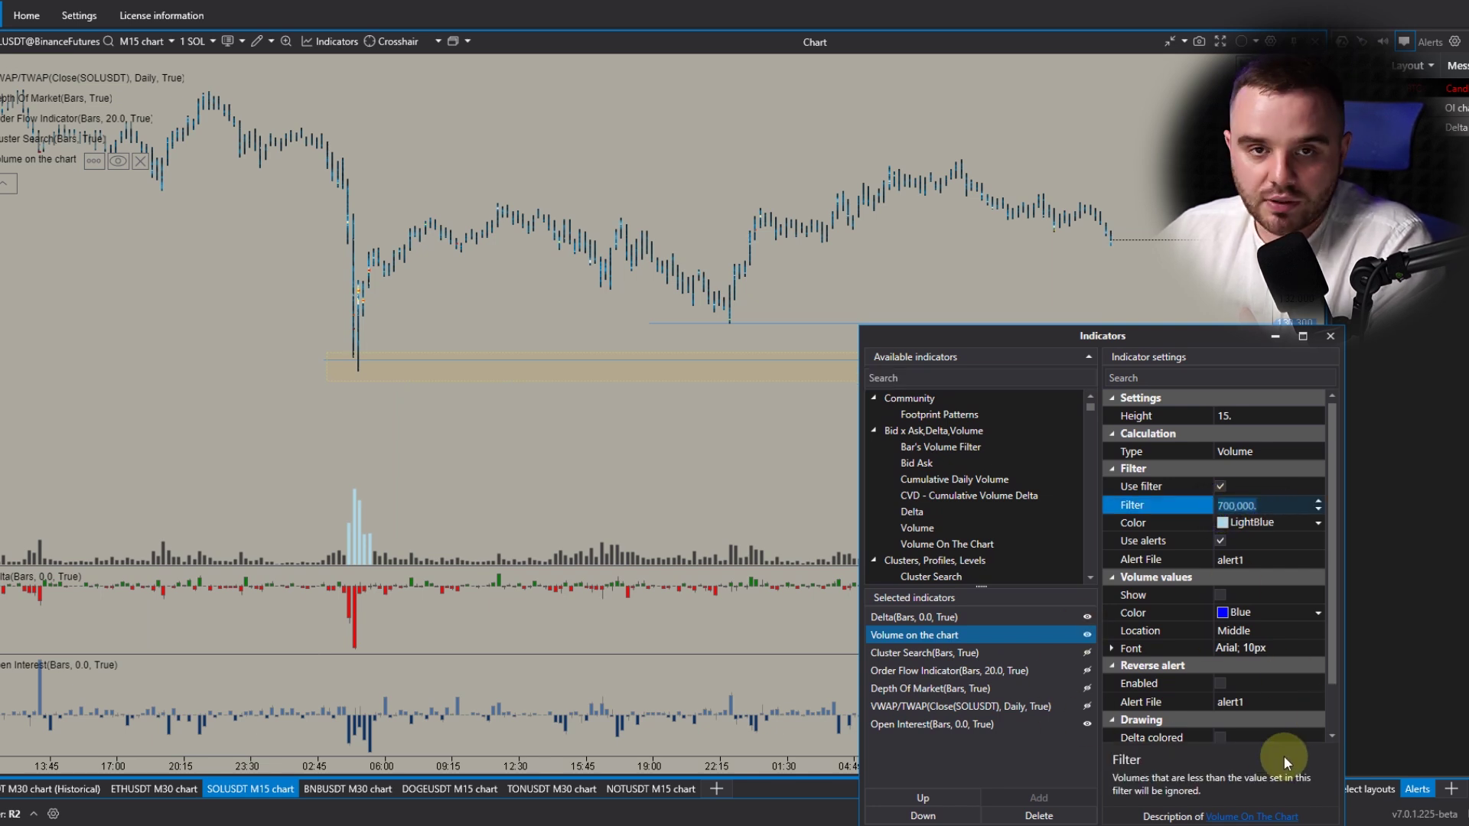
Step: Switch to the ATAS ALERTS bot chat and examine the latest TONUSDT candle volume alert
click(240, 631)
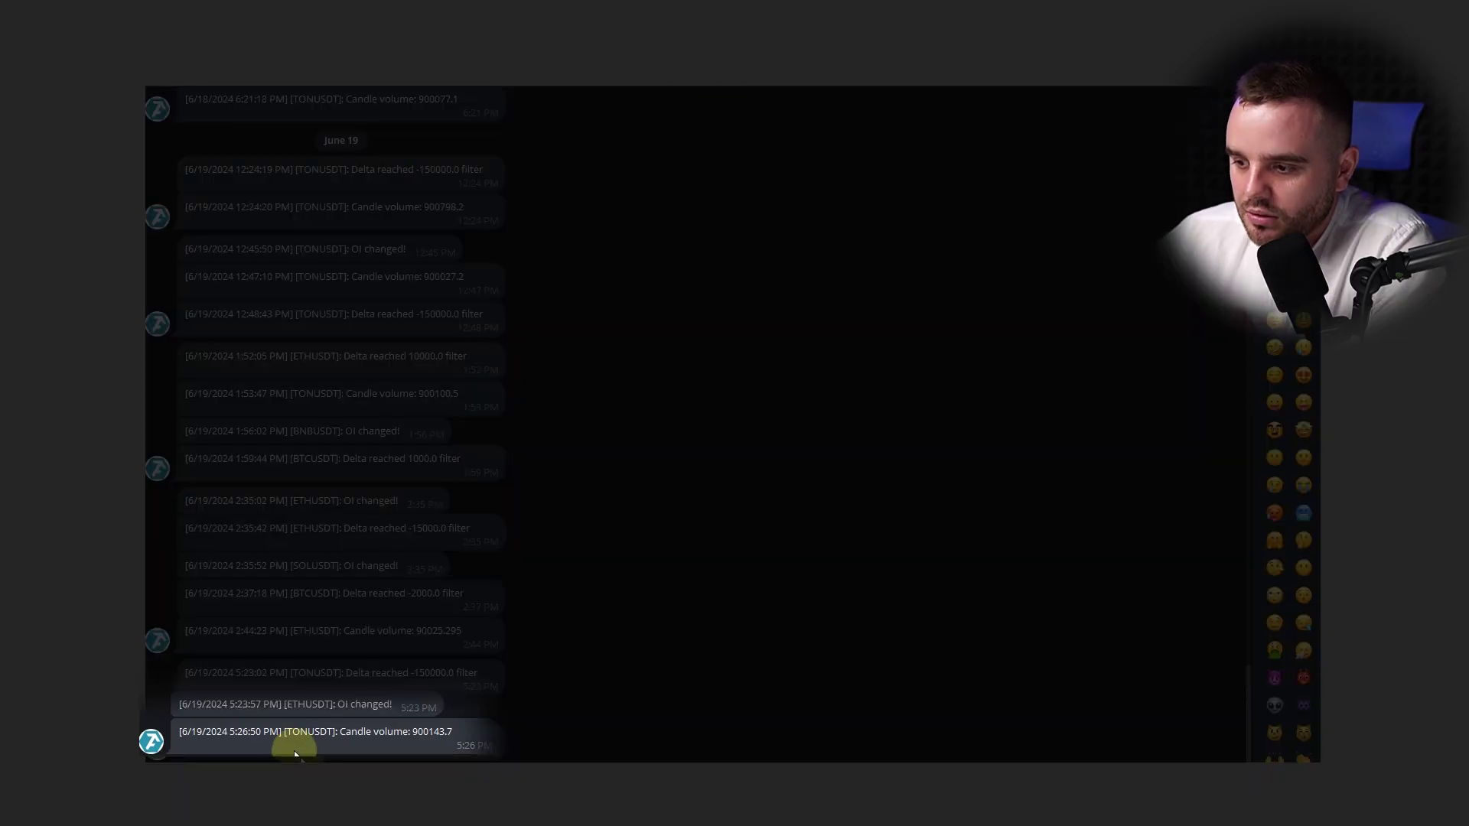
double_click(285, 737)
click(413, 750)
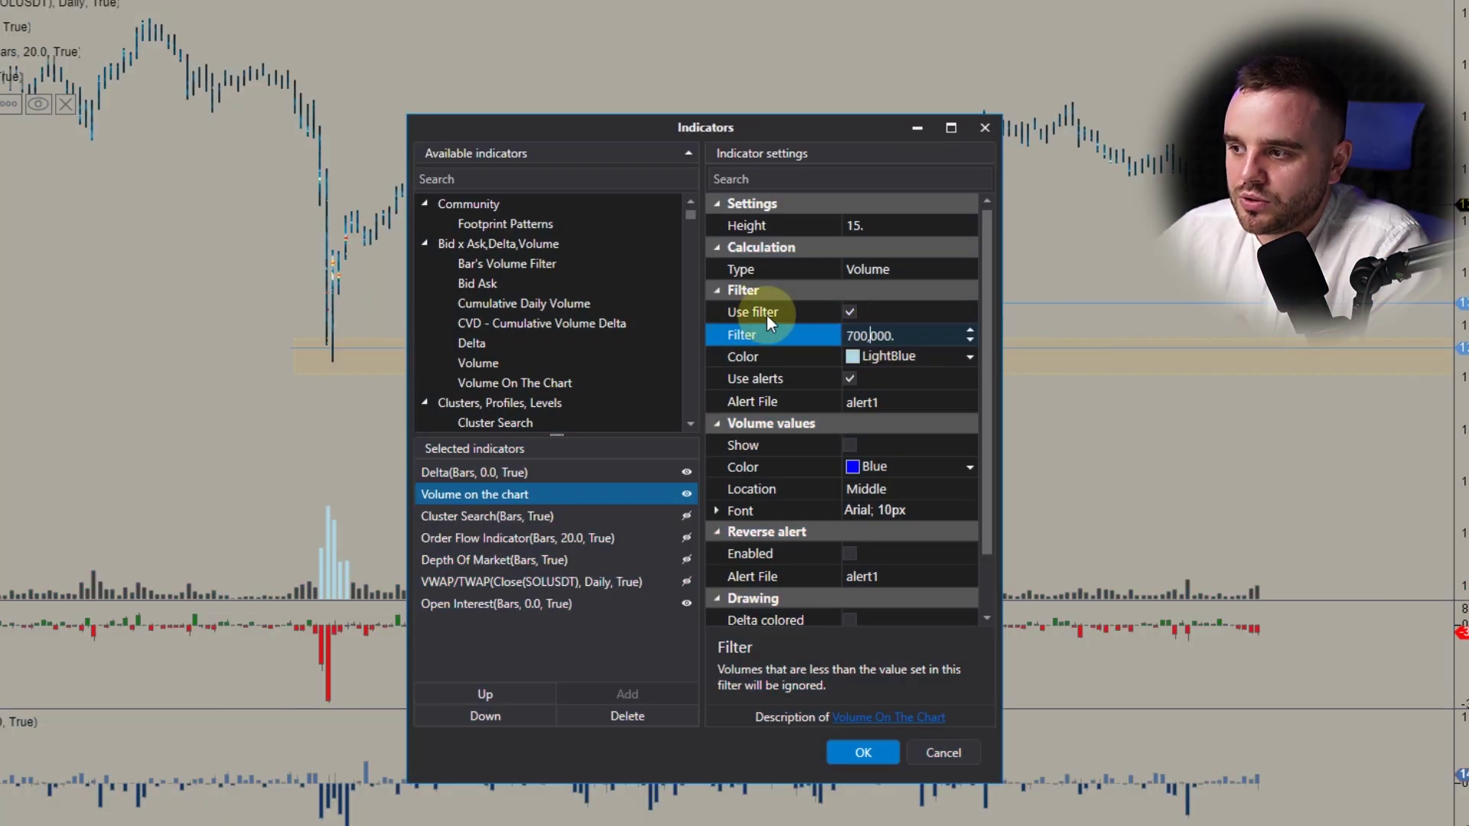
Step: Inspect the volume filter option of Volume on the chart, mark the highlighted SOLUSDT volume bars and close the settings
click(793, 309)
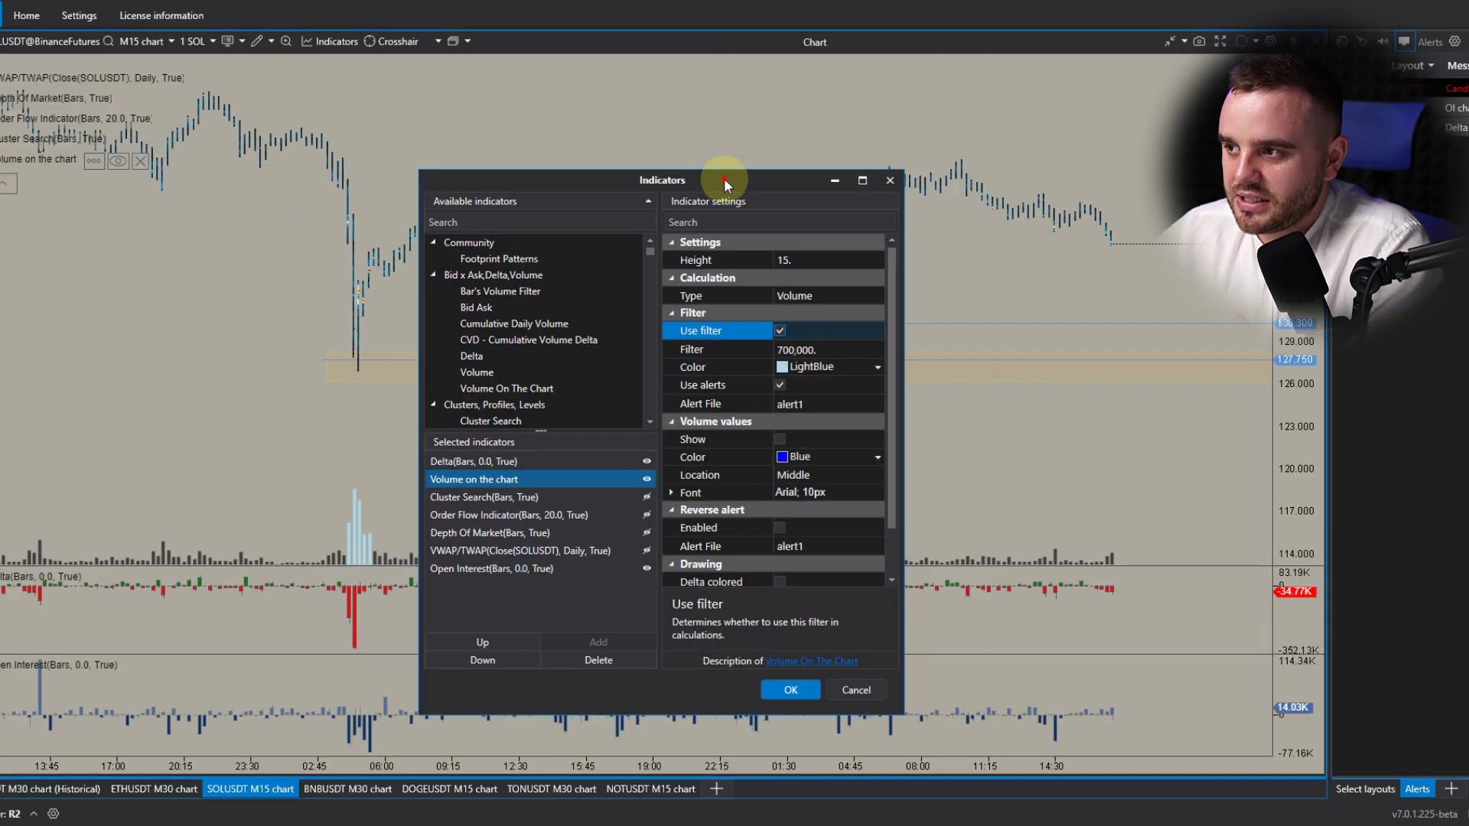
drag(779, 128, 1459, 240)
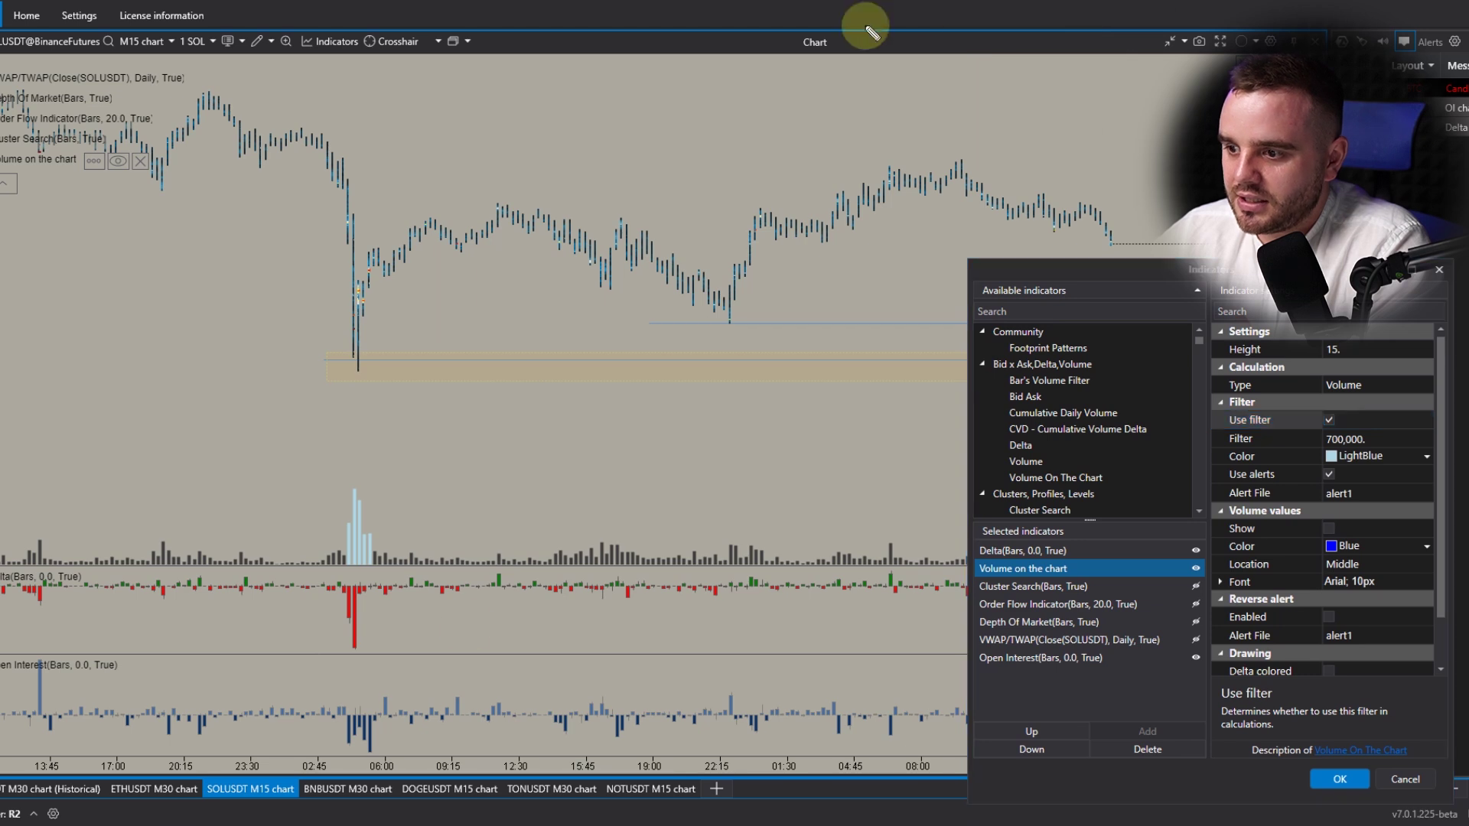
click(366, 543)
drag(348, 490, 341, 534)
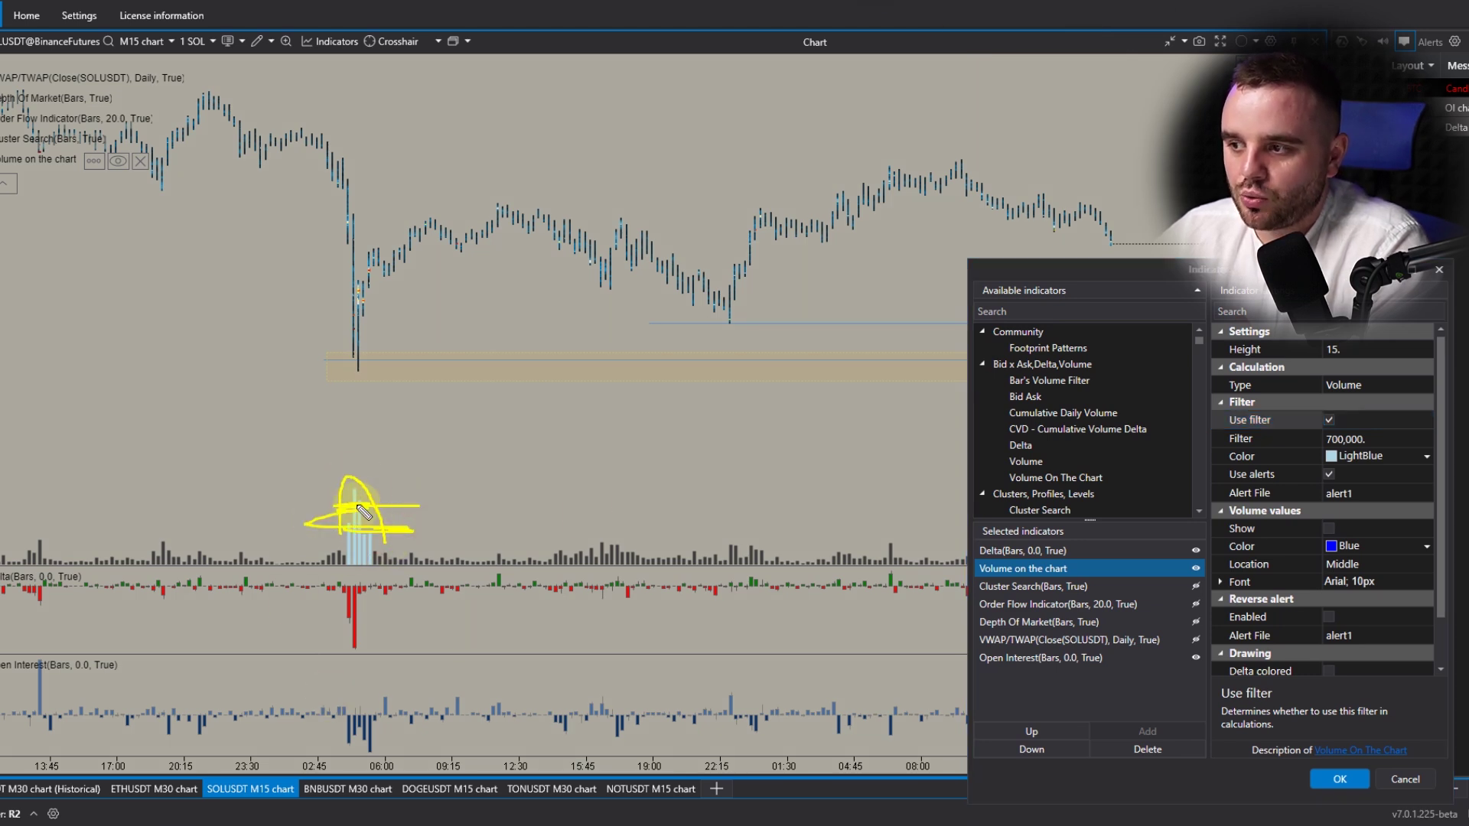
click(1347, 786)
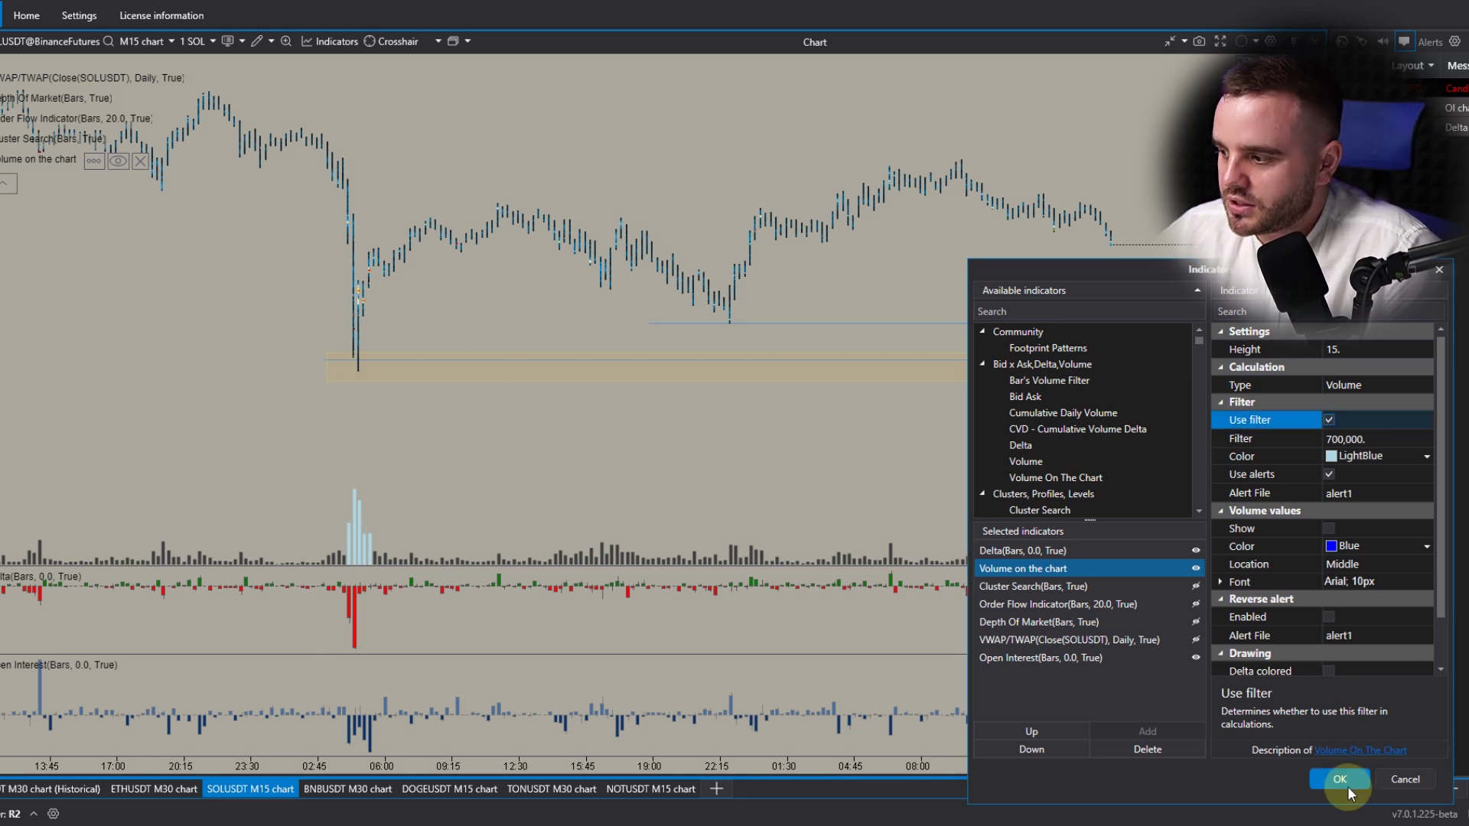
Step: Examine earlier SOLUSDT M15 history and mark the highlighted volume spikes together with the price levels where they occurred
drag(229, 435, 781, 504)
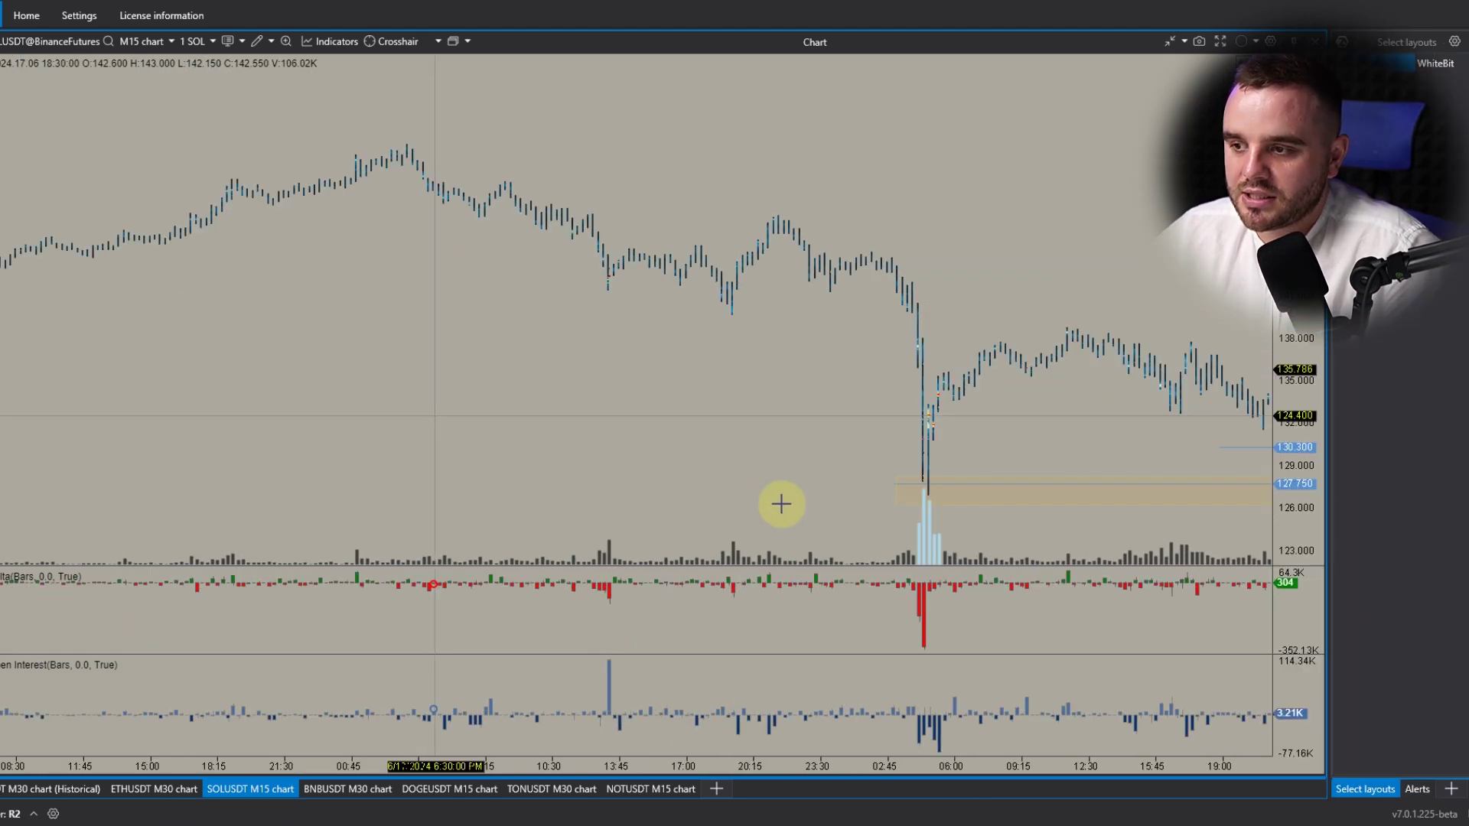
scroll(781, 504, down, 10)
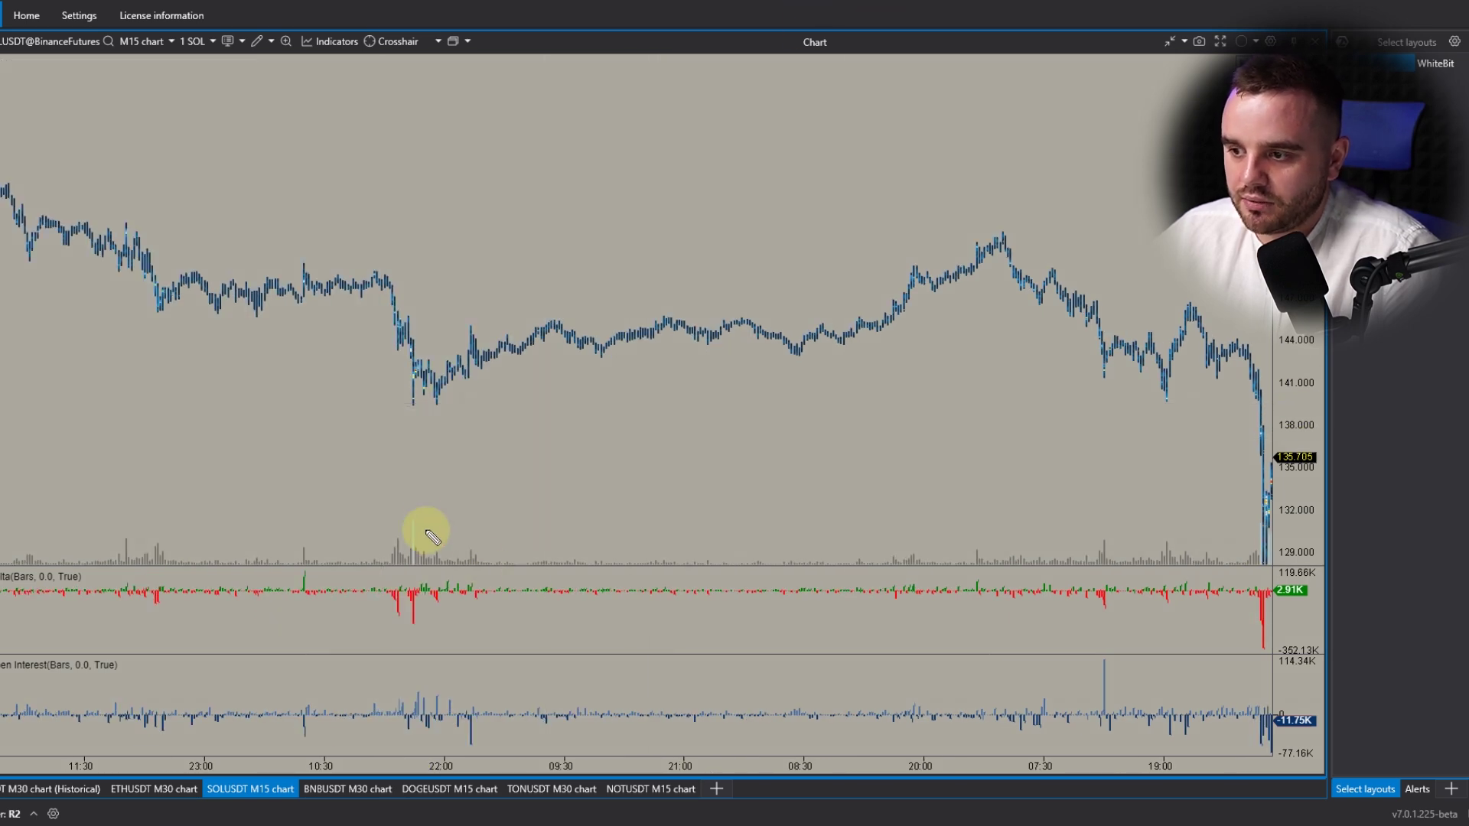
mouse_move(400, 401)
mouse_down()
mouse_move(426, 417)
mouse_move(404, 406)
mouse_move(770, 347)
mouse_up()
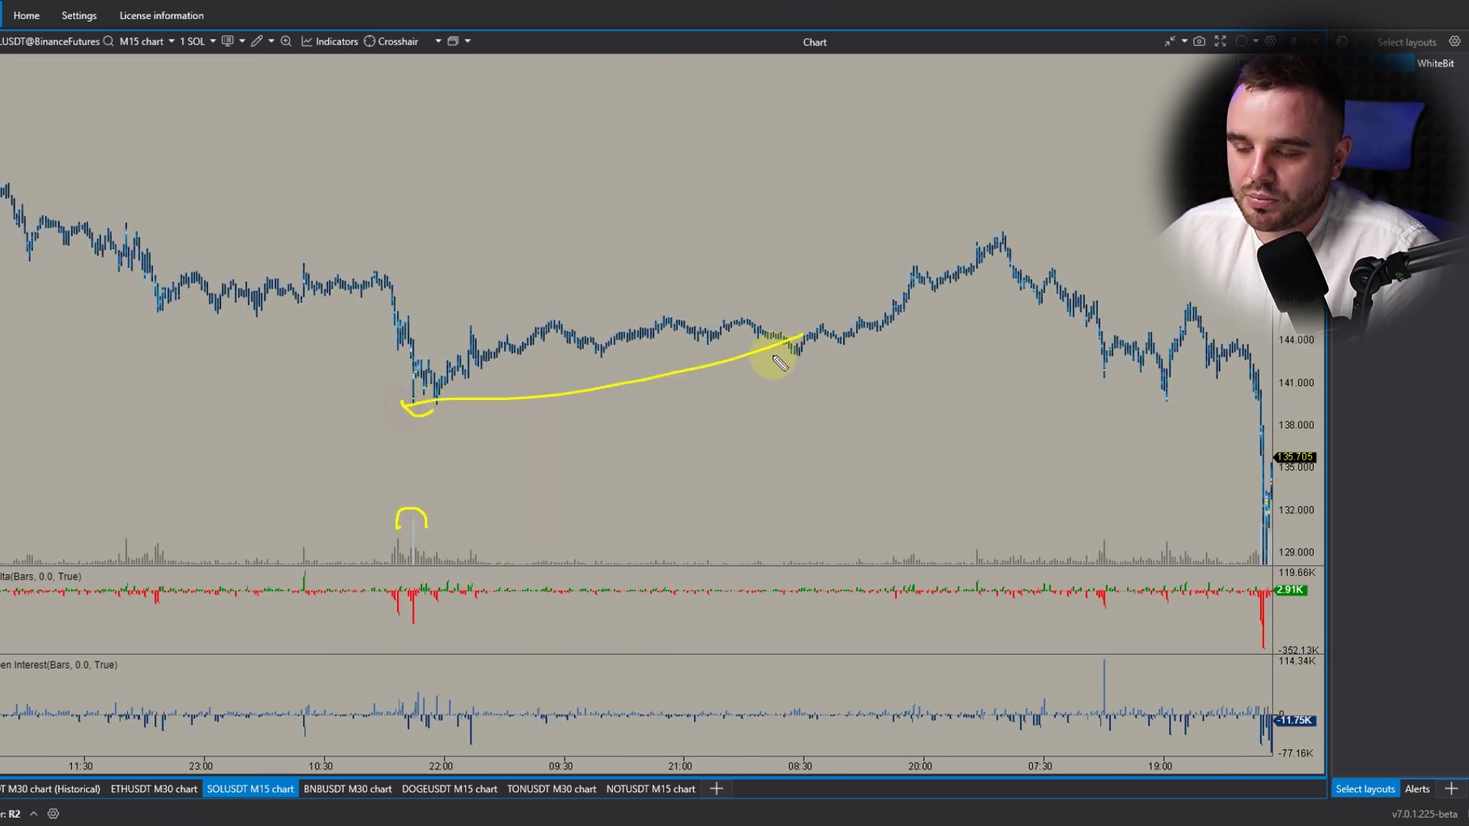
drag(237, 410, 886, 1)
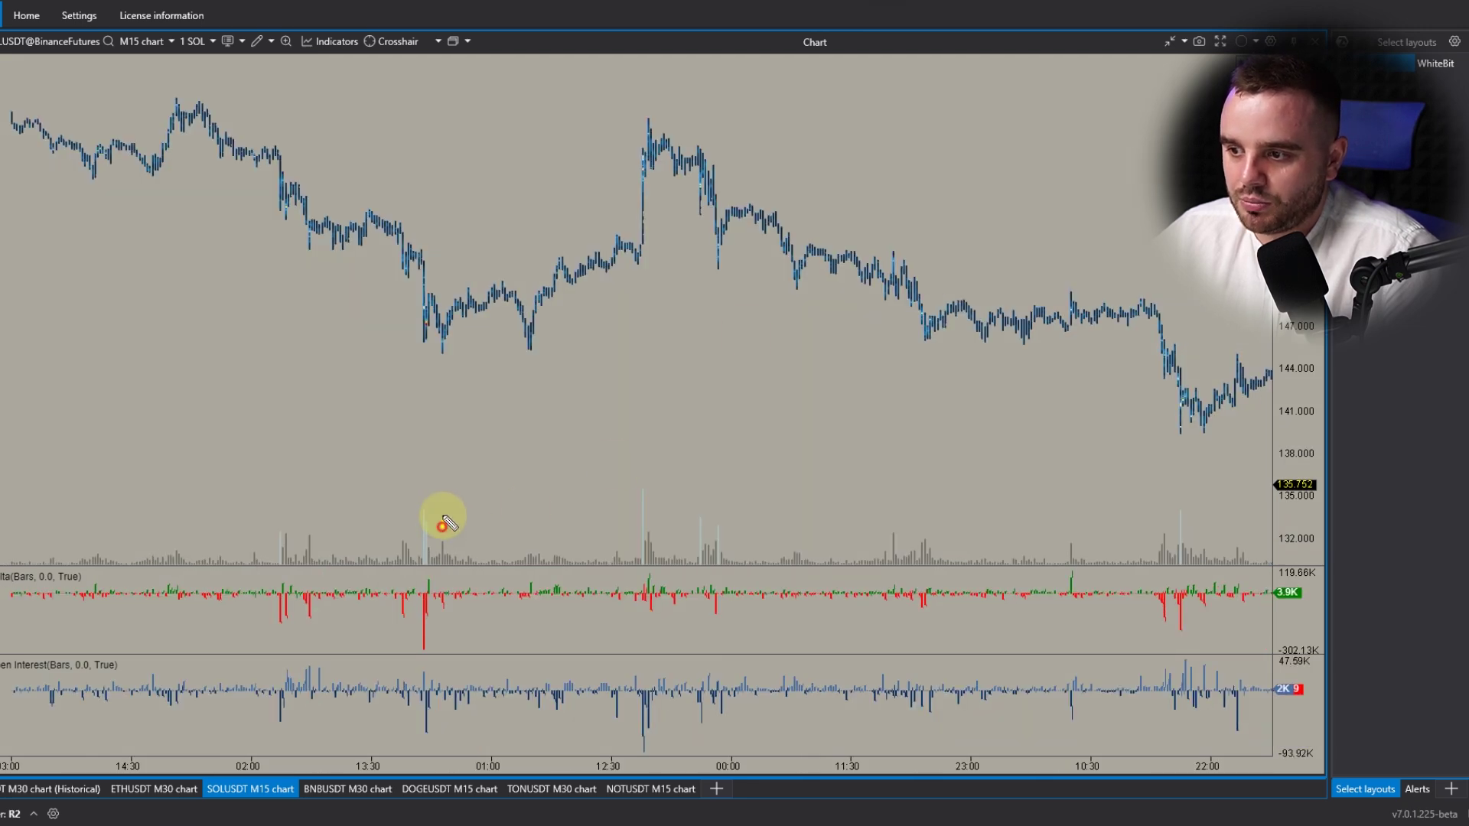
drag(444, 352, 599, 345)
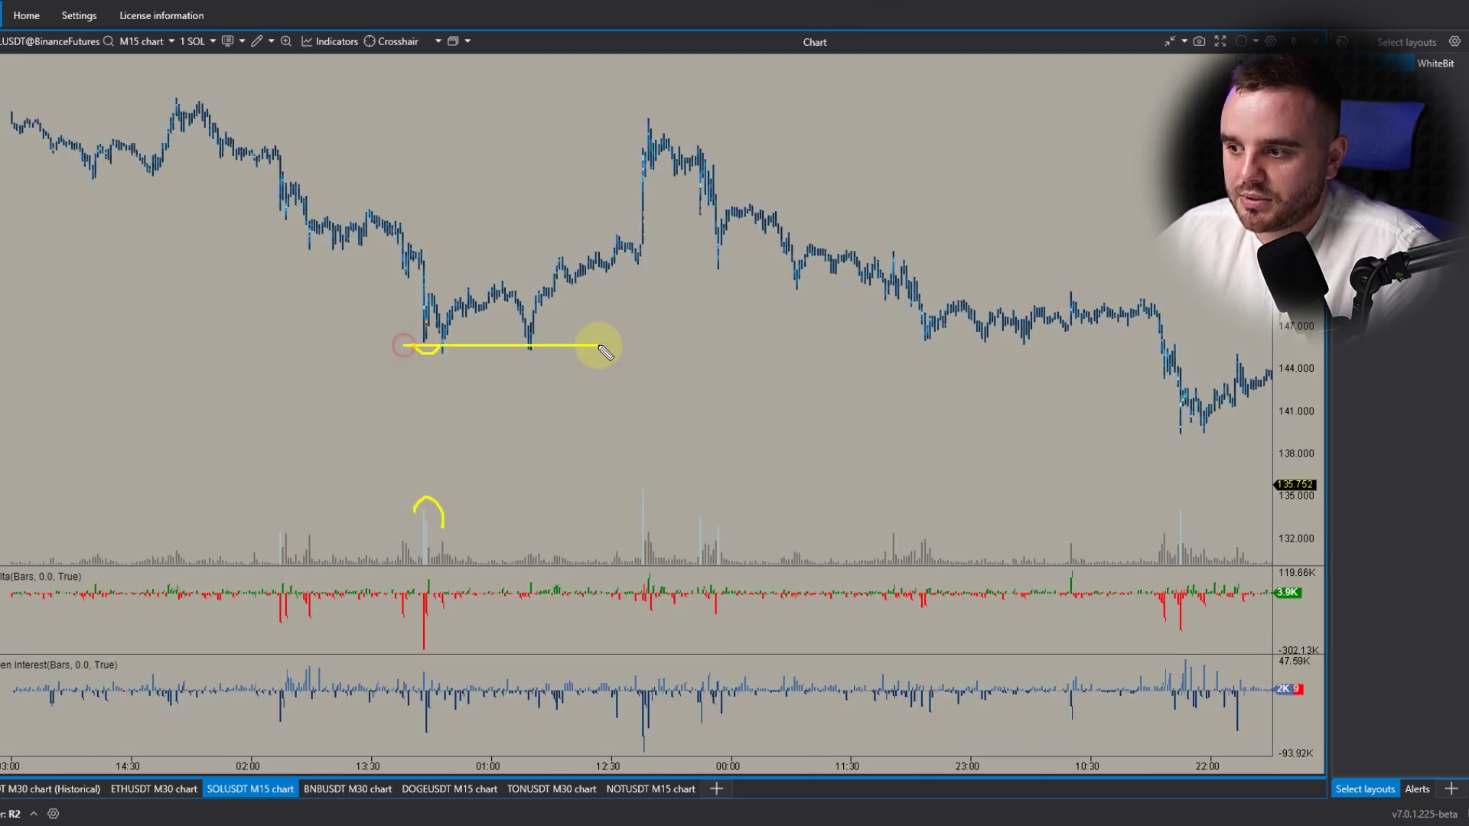
drag(655, 499, 643, 490)
drag(624, 136, 753, 139)
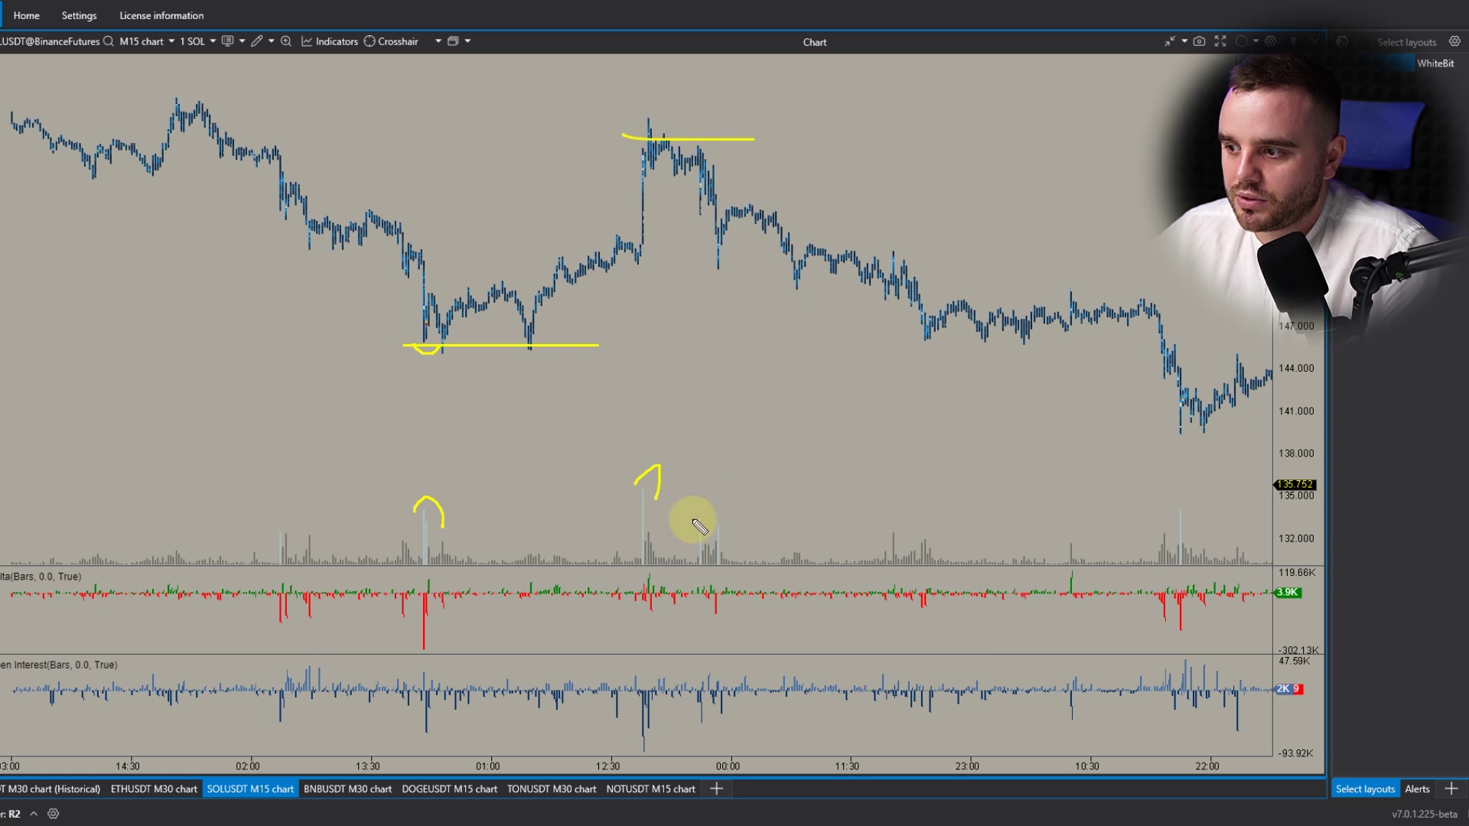
drag(691, 519, 811, 529)
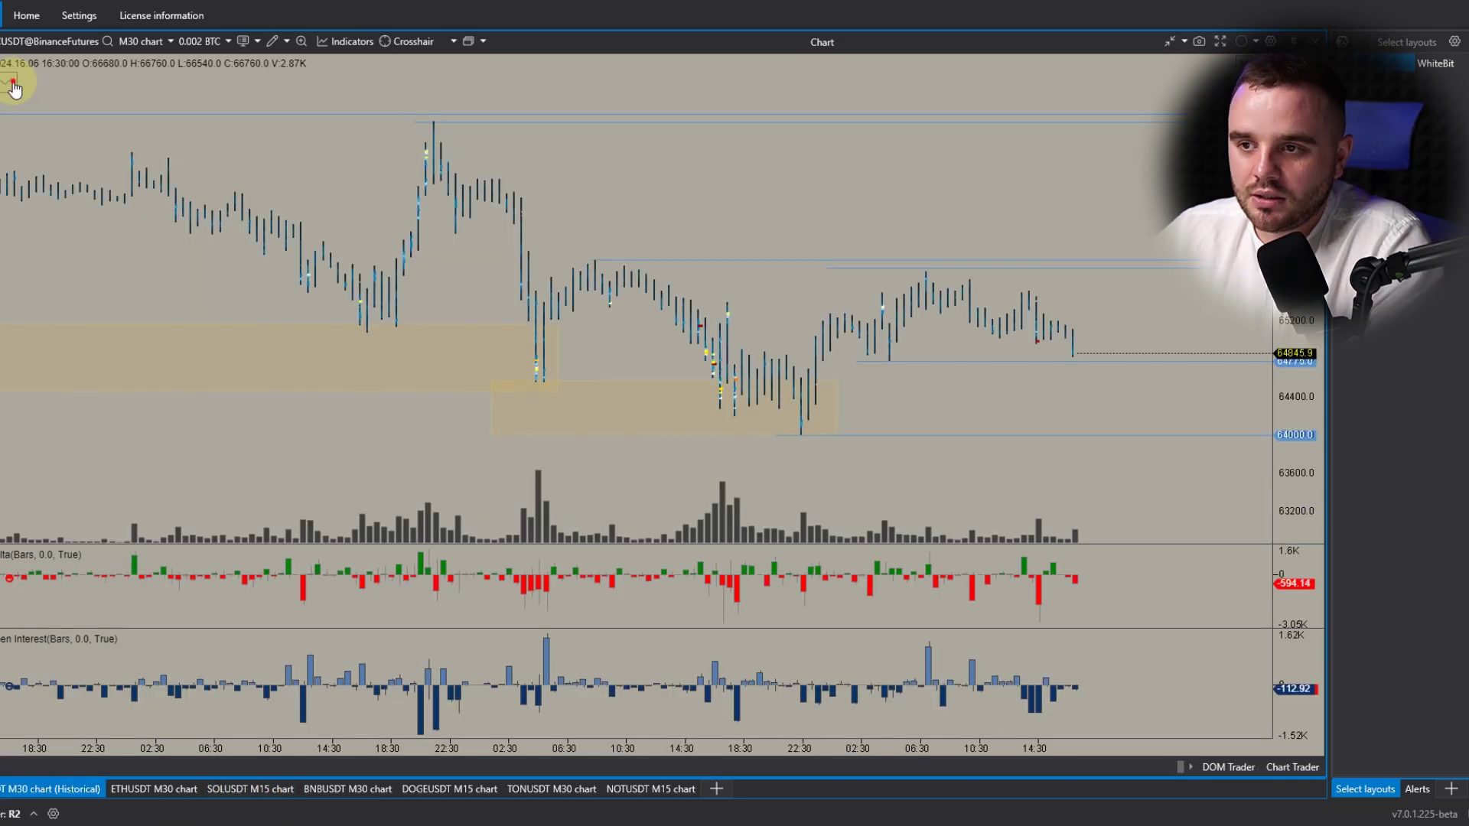
Step: View the list of indicators on the BTCUSDT M30 chart, collapse it again and open the Open Interest settings
click(13, 86)
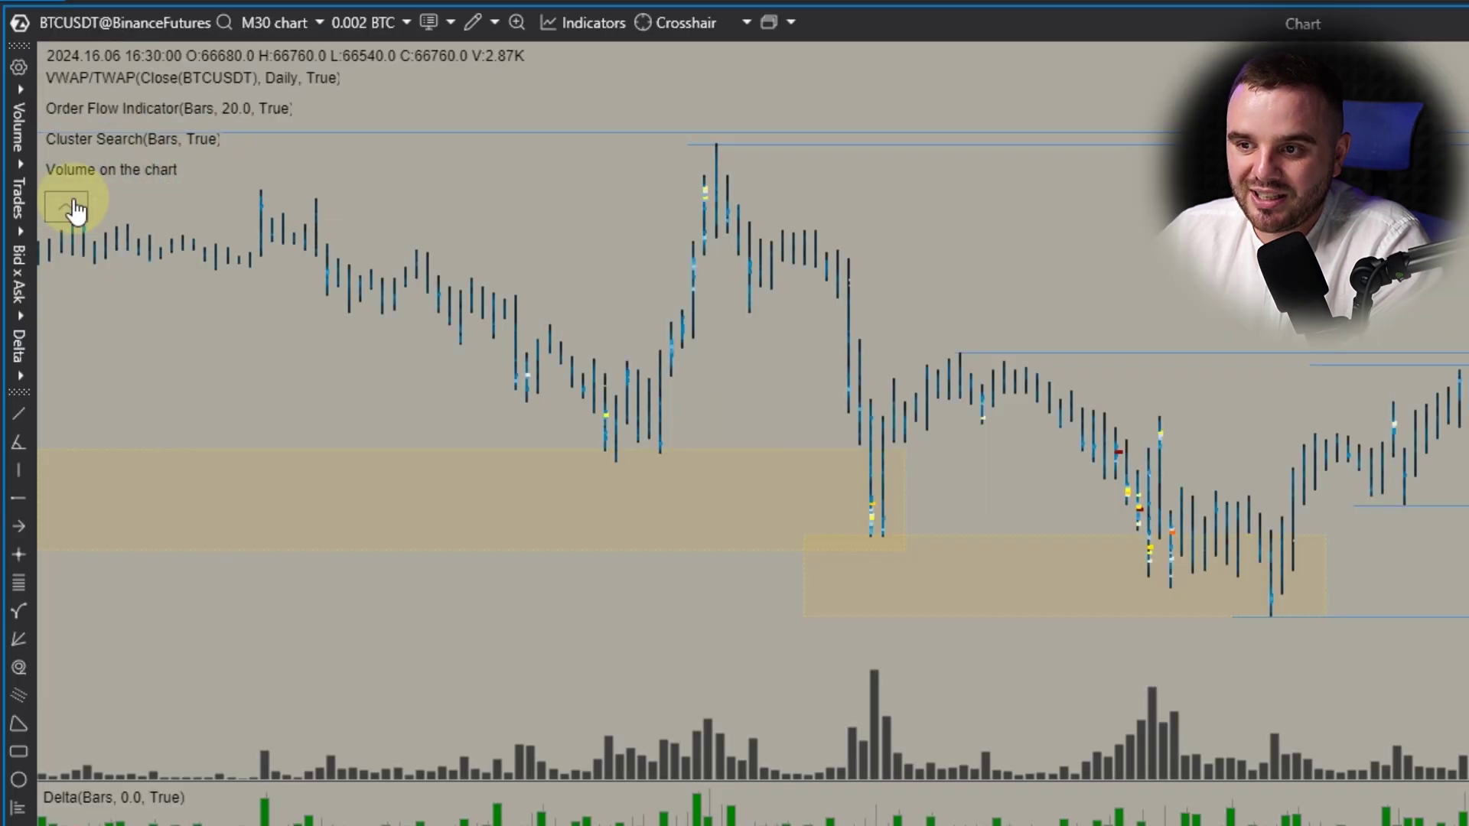
click(66, 206)
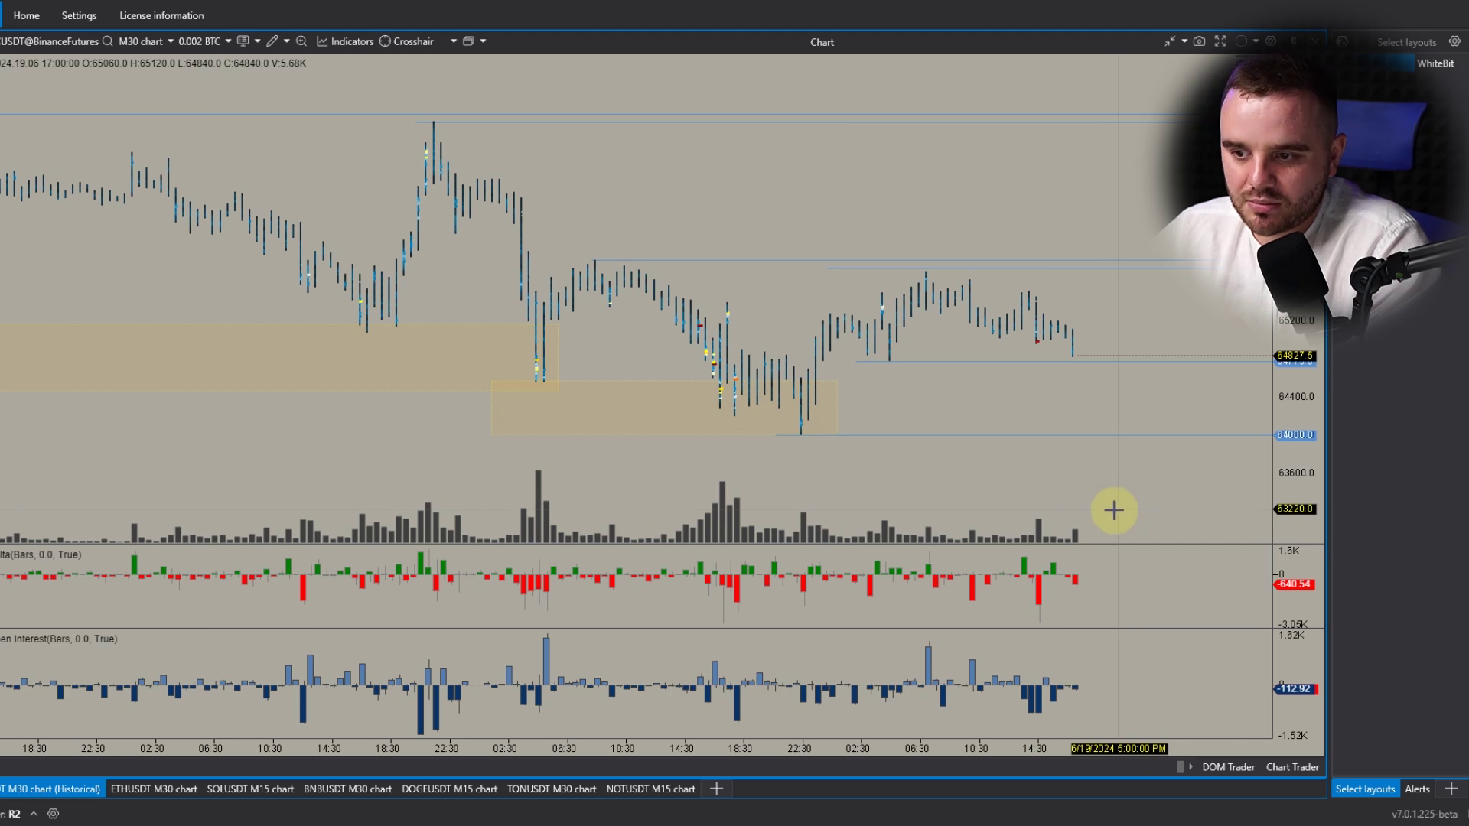
mouse_move(1198, 567)
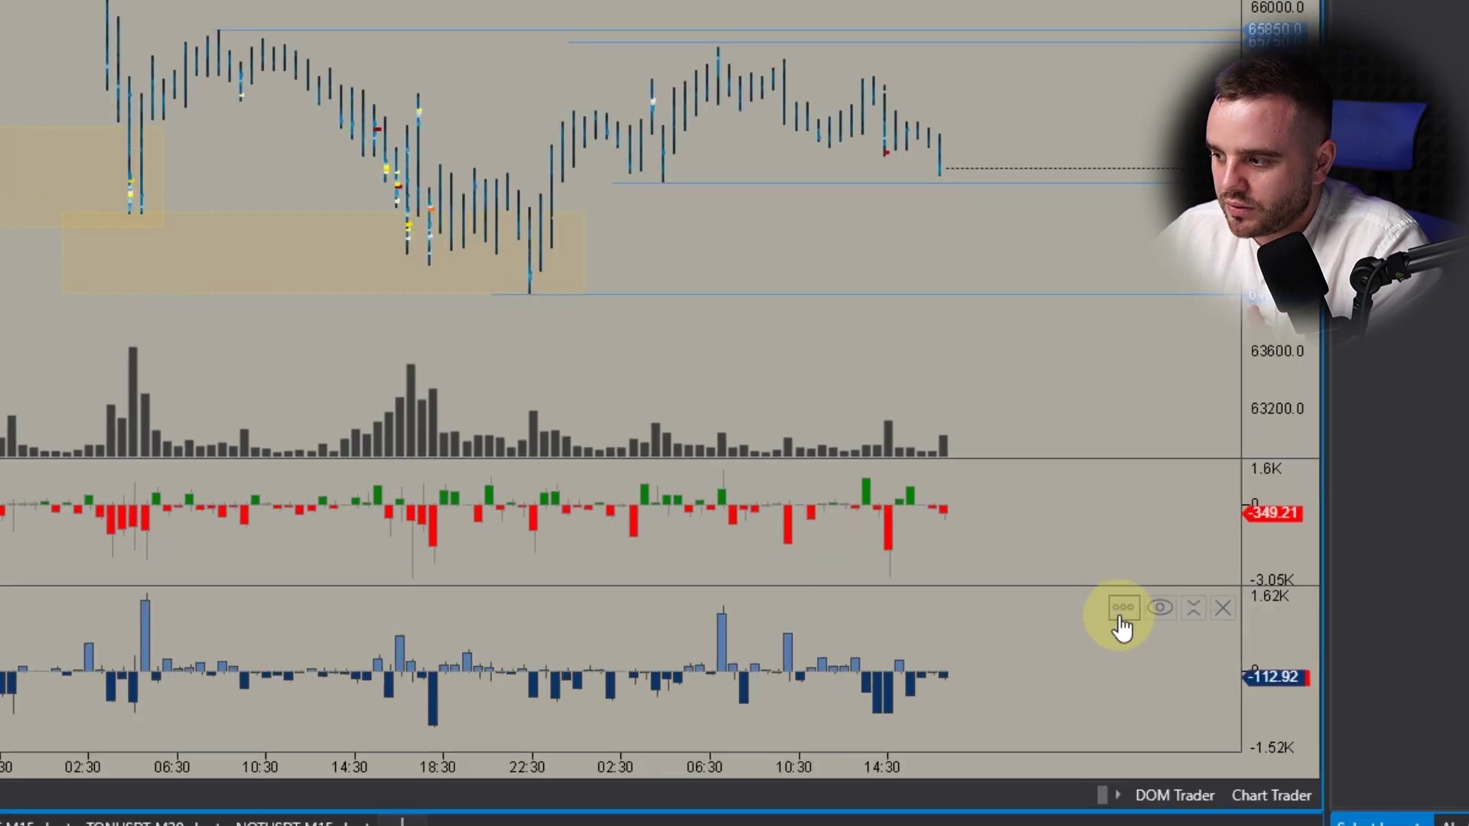
click(1125, 611)
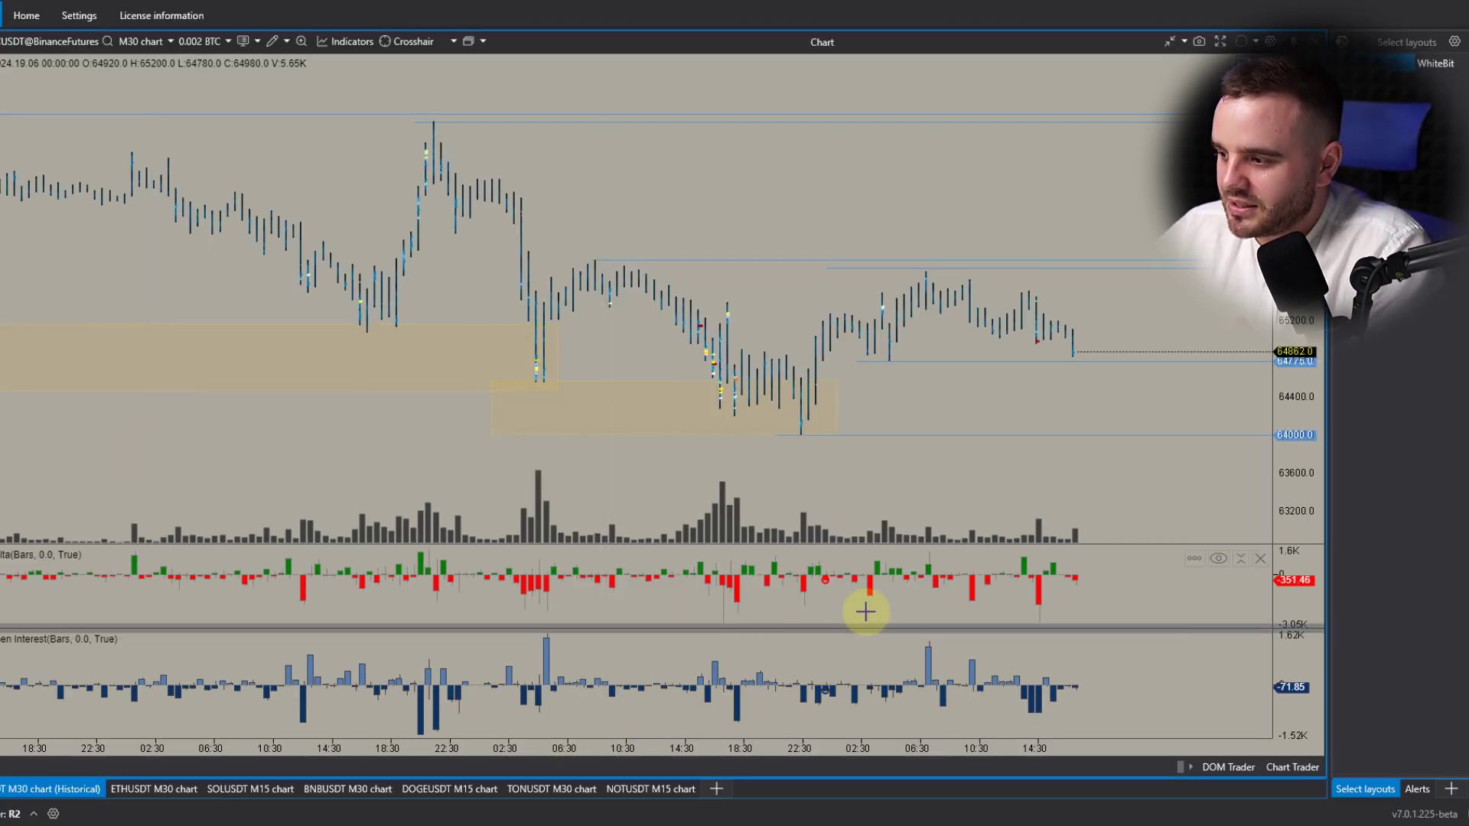
Step: Search the available indicators for "delta" and view the default settings of the Delta indicator
double_click(193, 582)
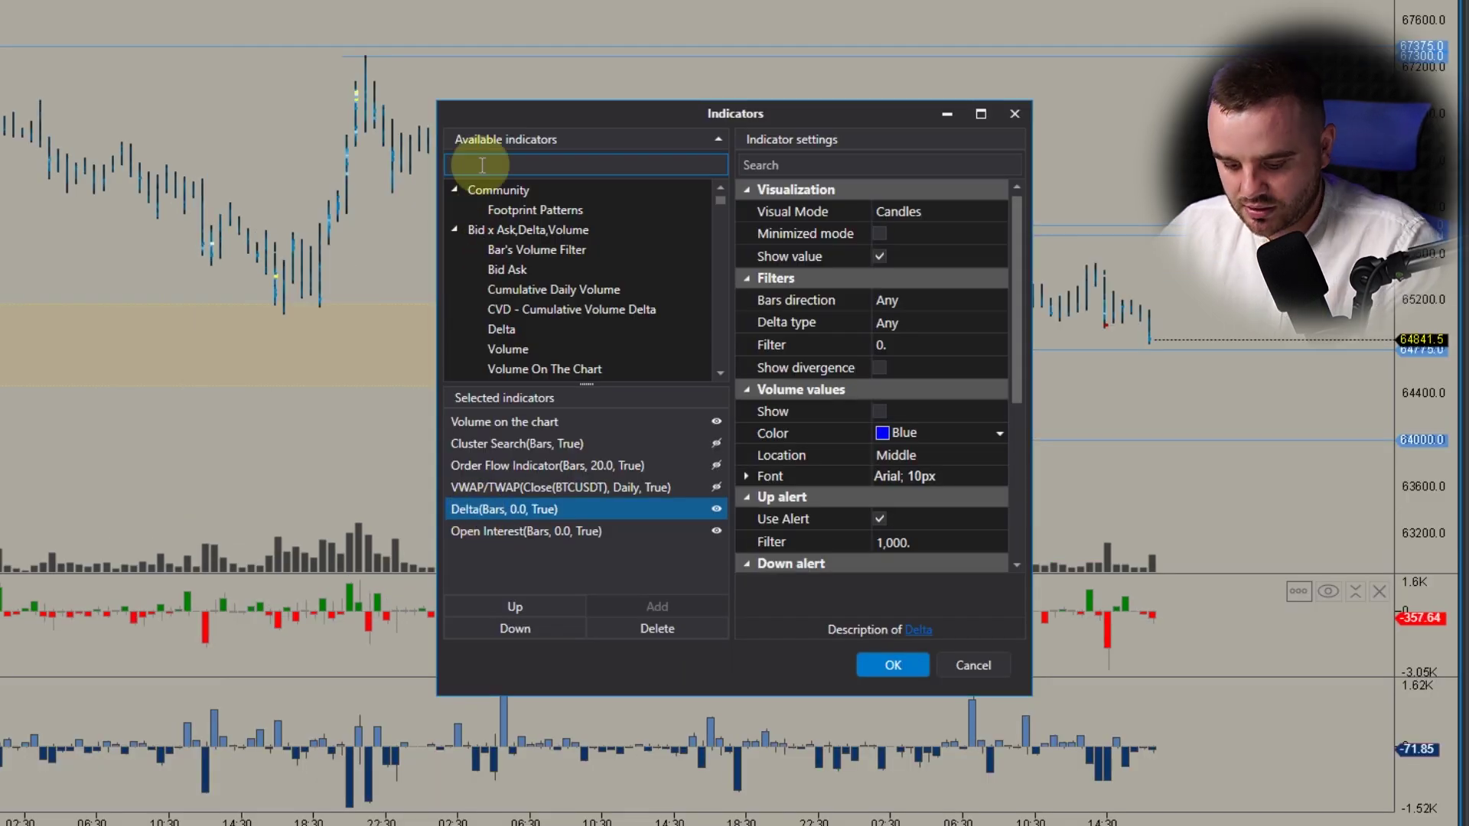
click(482, 166)
text(delta)
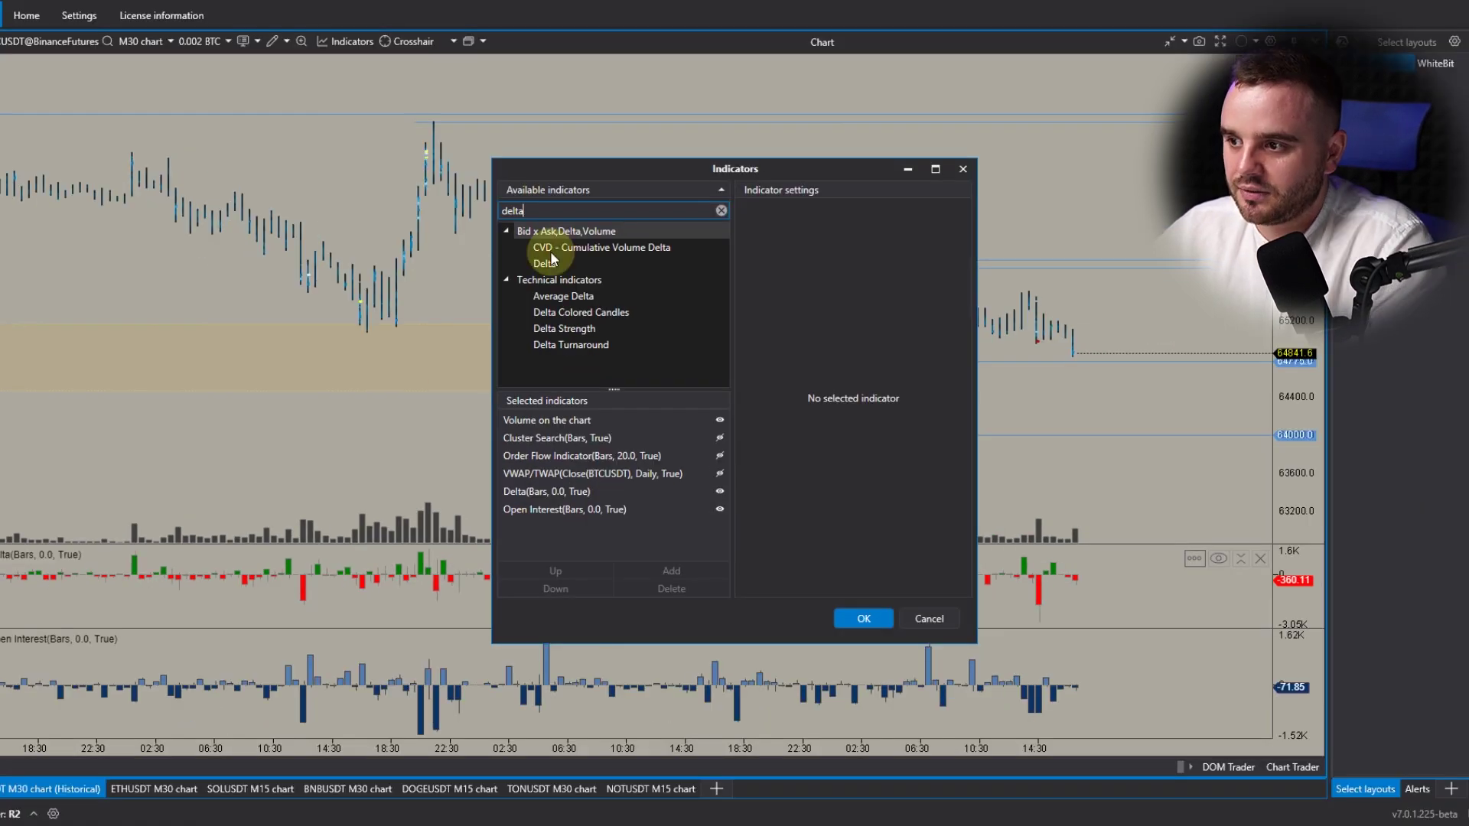
click(534, 264)
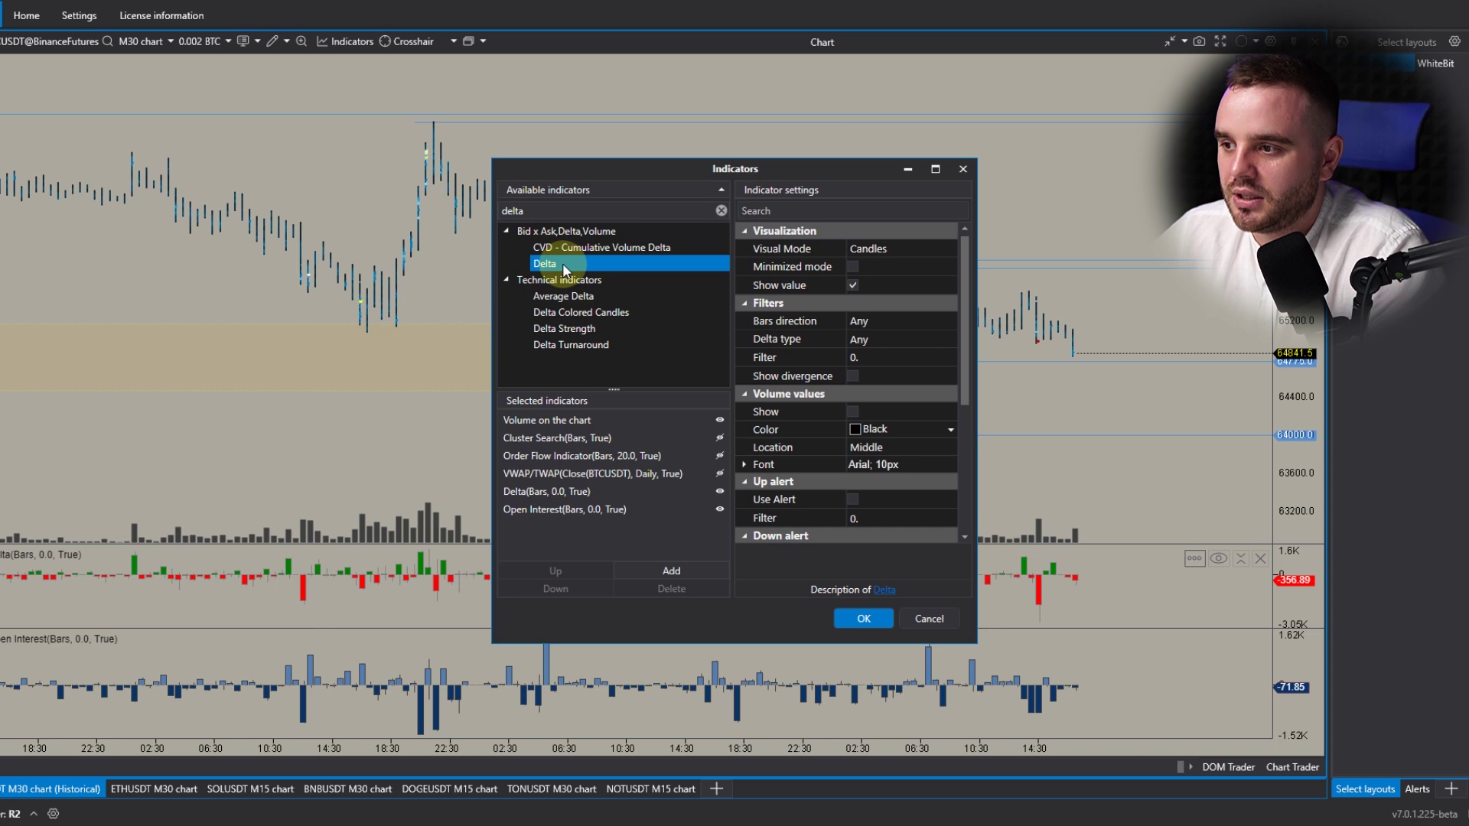
Step: Add CVD - Cumulative Volume Delta to the BTCUSDT M30 chart, enlarge its panel and remove it again
click(561, 248)
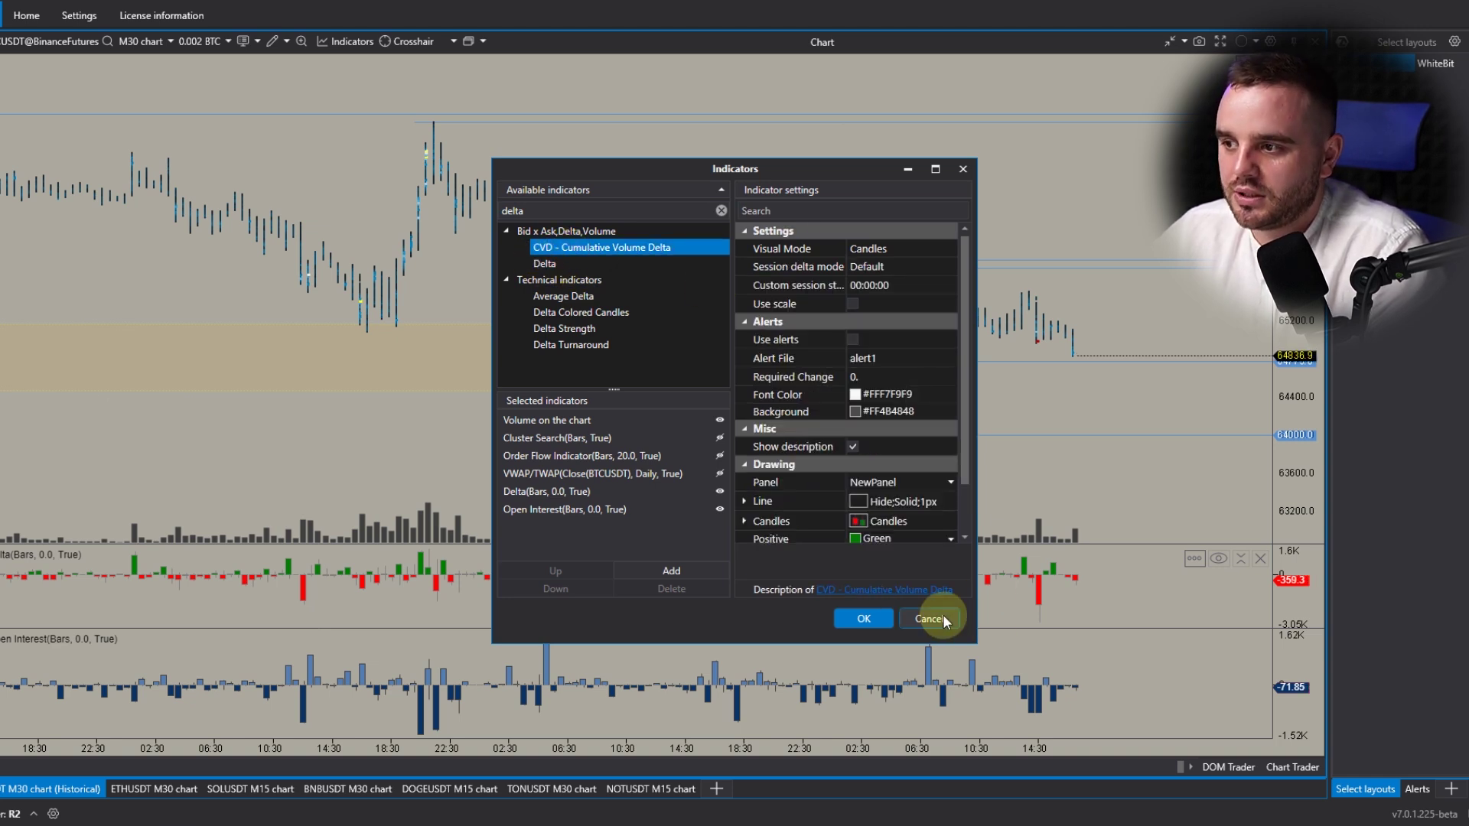
click(663, 571)
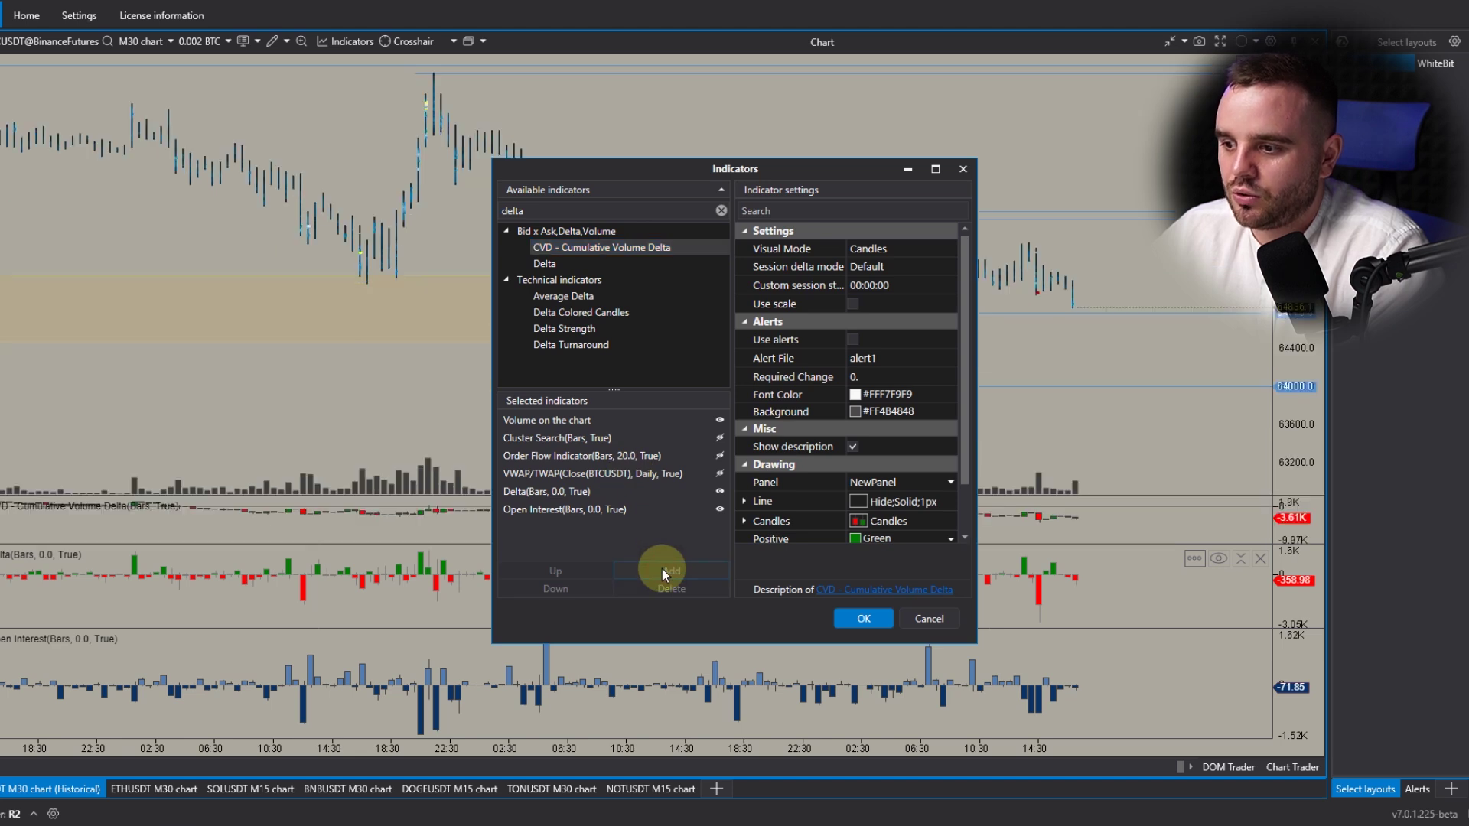
click(863, 619)
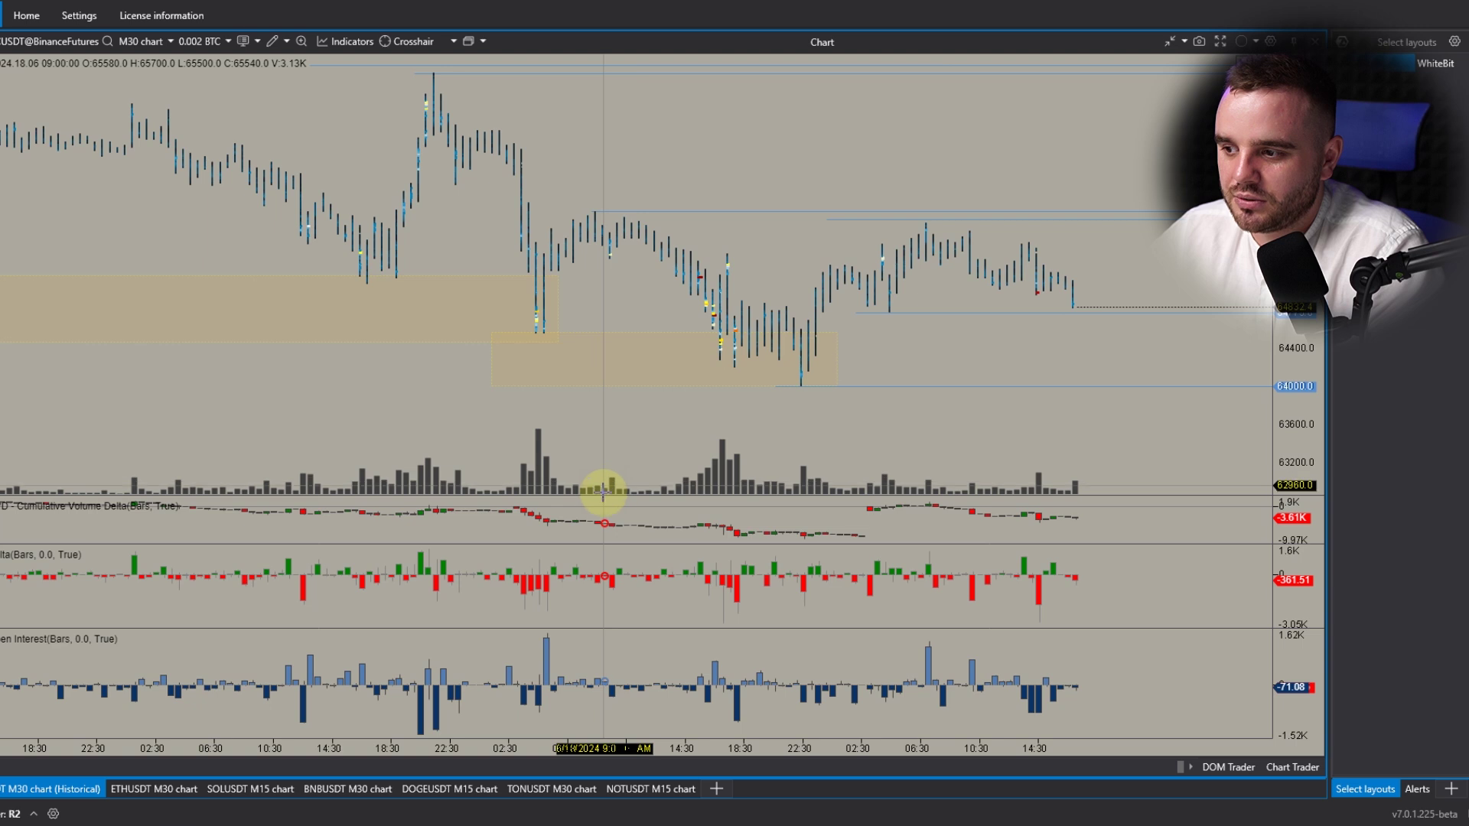
drag(603, 495, 620, 398)
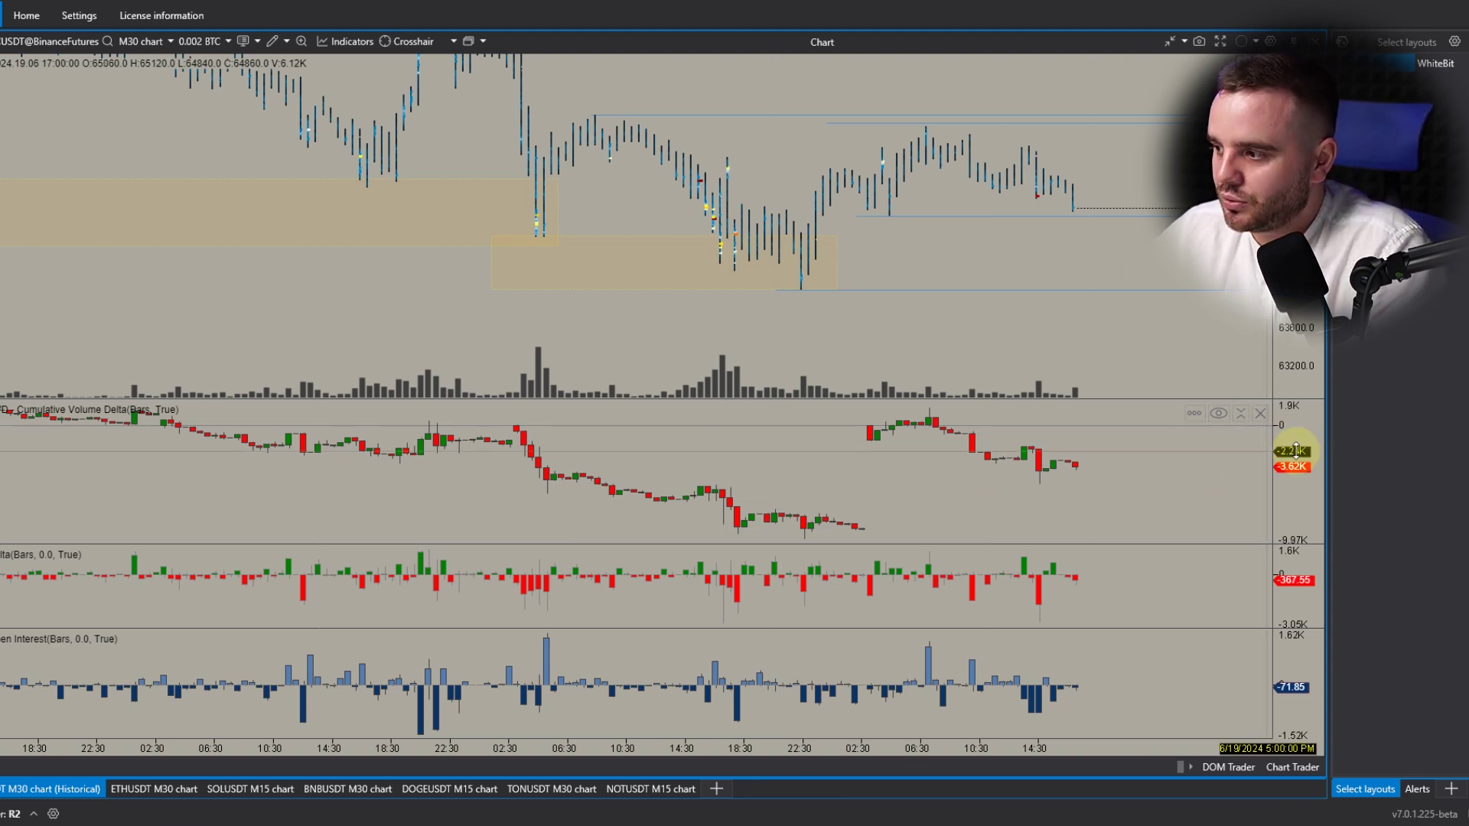
click(1261, 417)
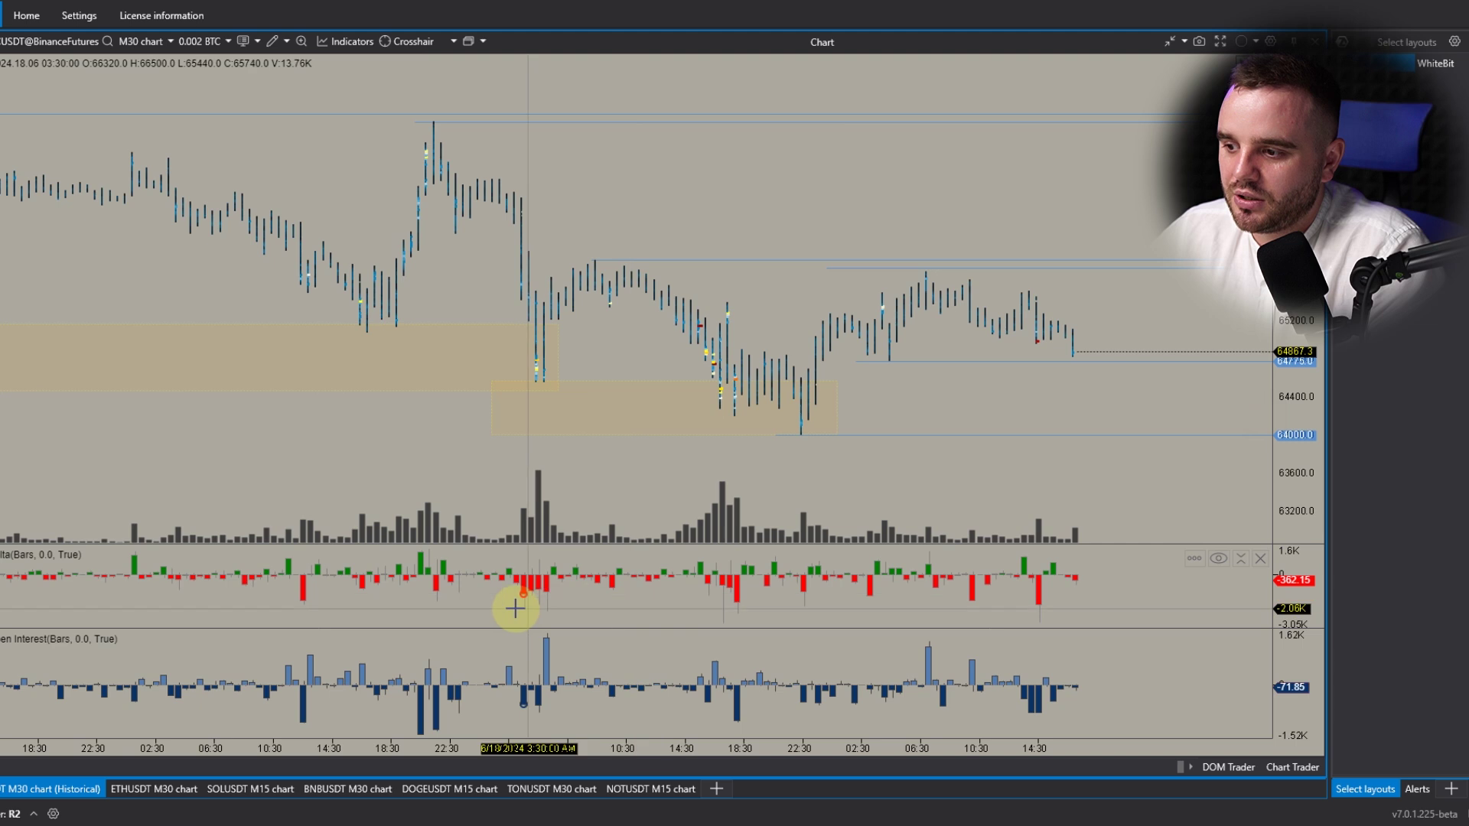
Step: Inspect the up and down alert filters in the BTCUSDT chart's Delta settings, then close the settings
click(1198, 560)
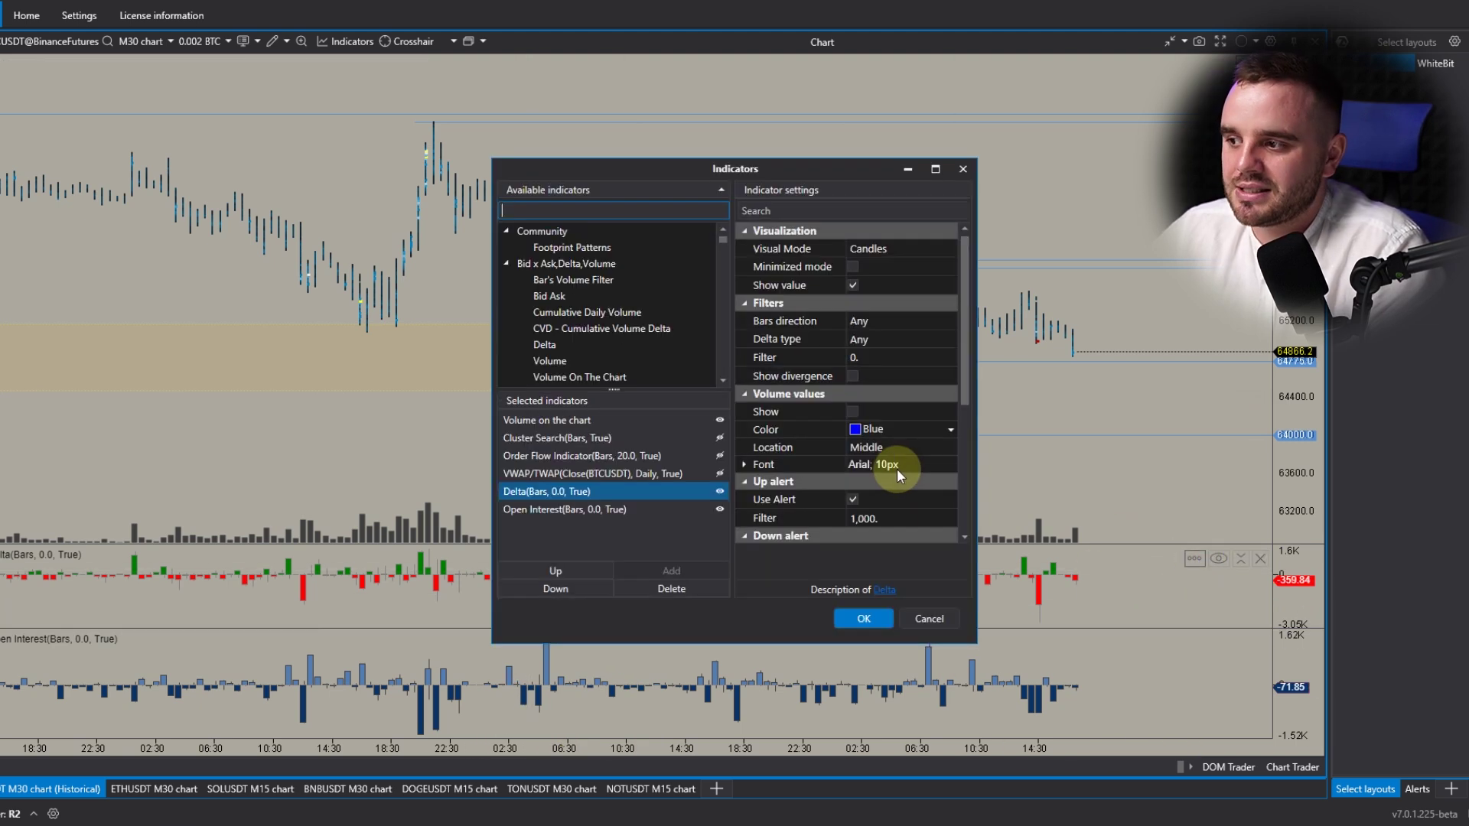
scroll(895, 462, down, 3)
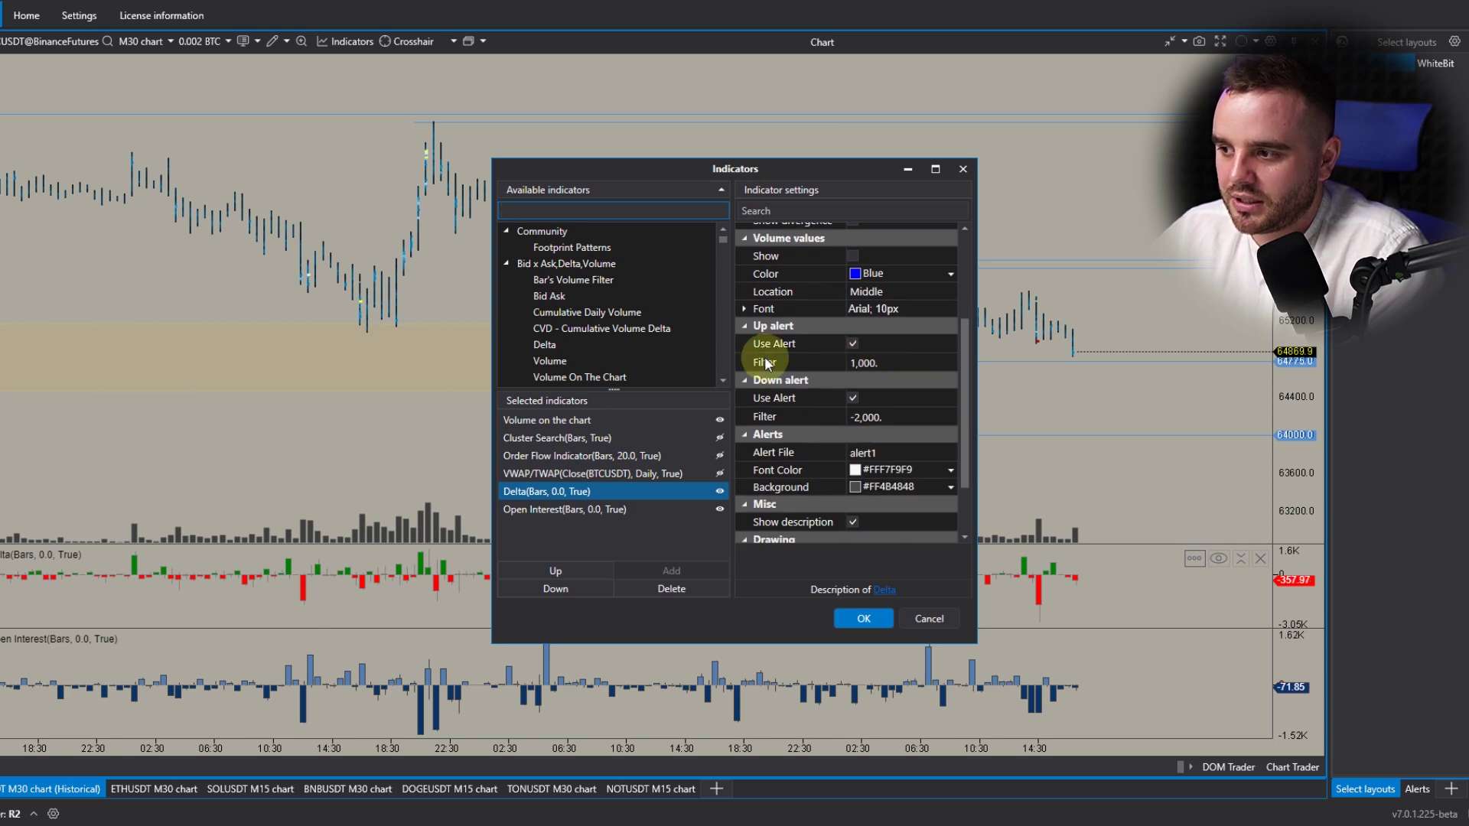
click(814, 365)
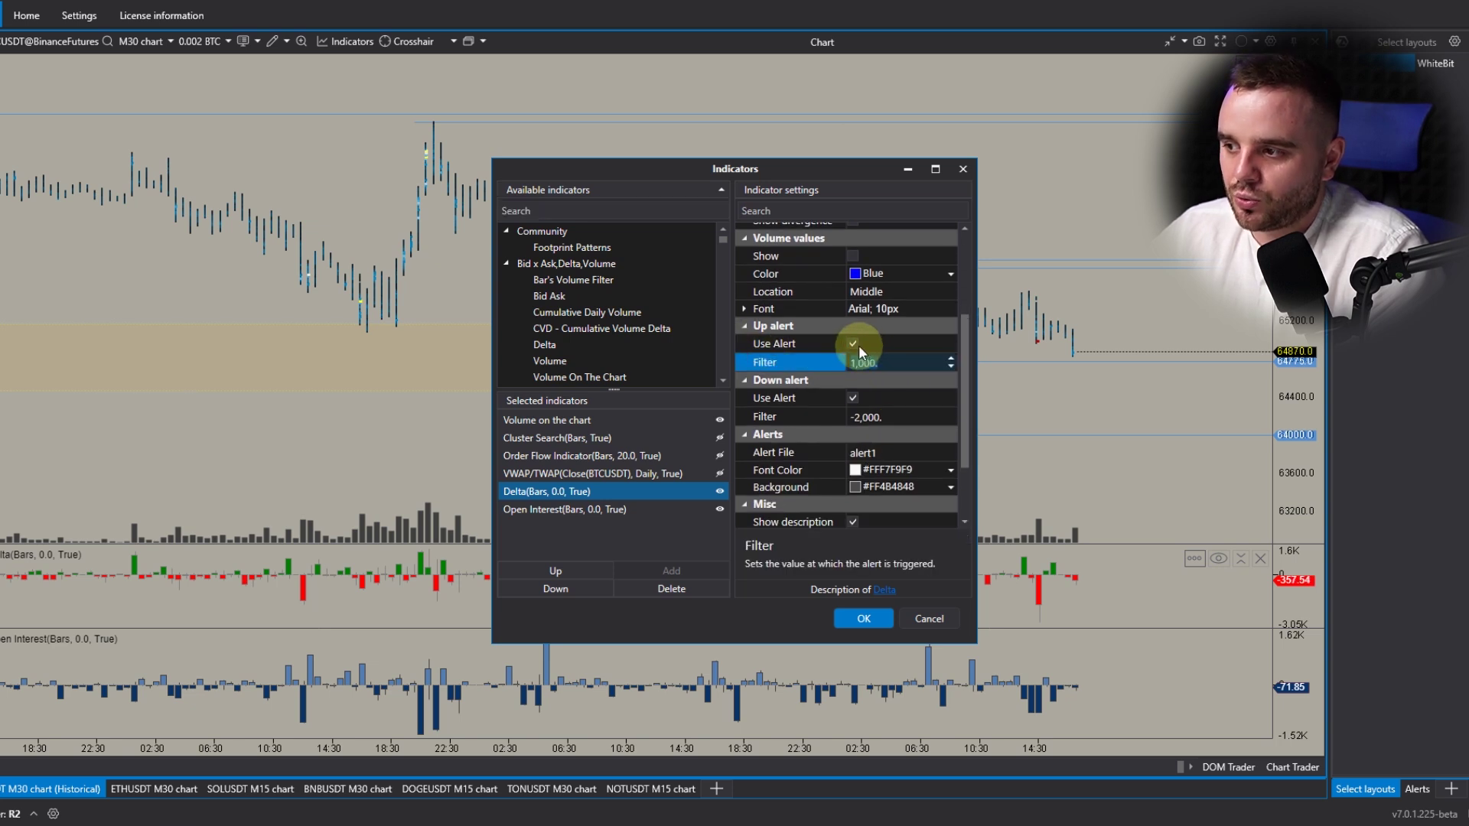
click(864, 619)
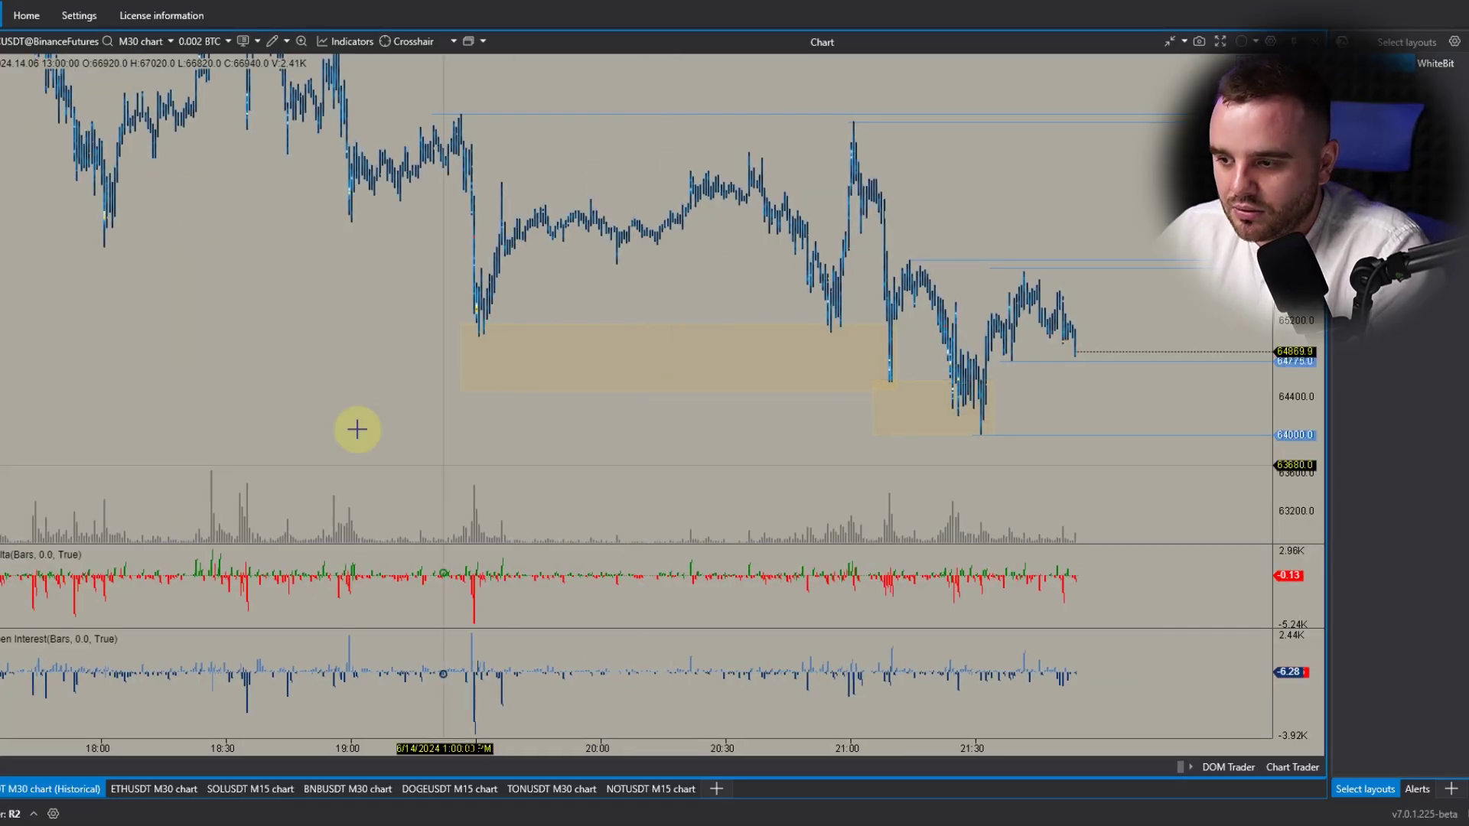
Step: Examine earlier BTCUSDT M30 history and mark the swing low, the drop below it and its large negative delta
drag(590, 433, 814, 436)
scroll(709, 443, down, 5)
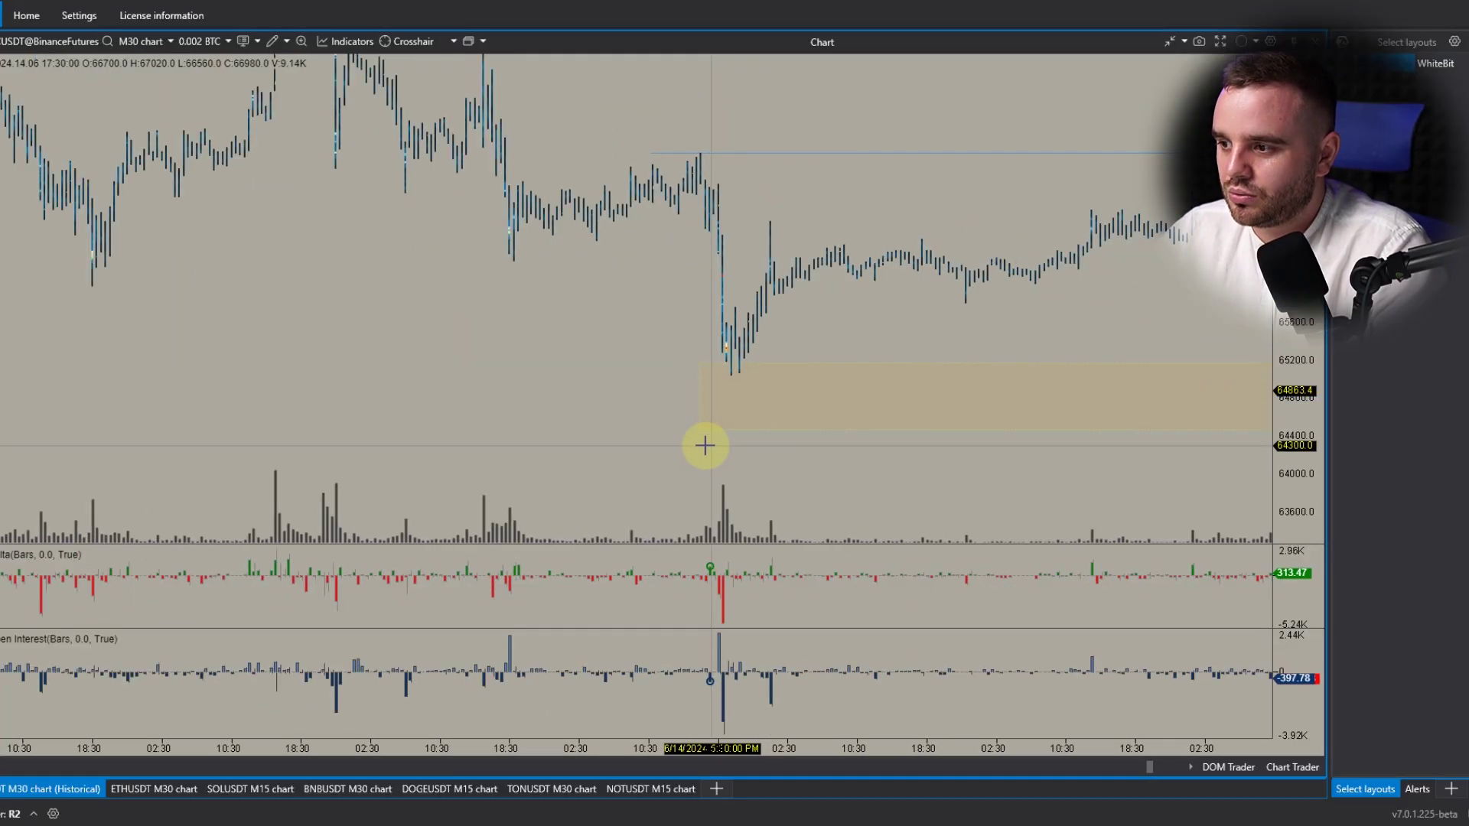
drag(587, 380, 606, 351)
scroll(598, 375, up, 2)
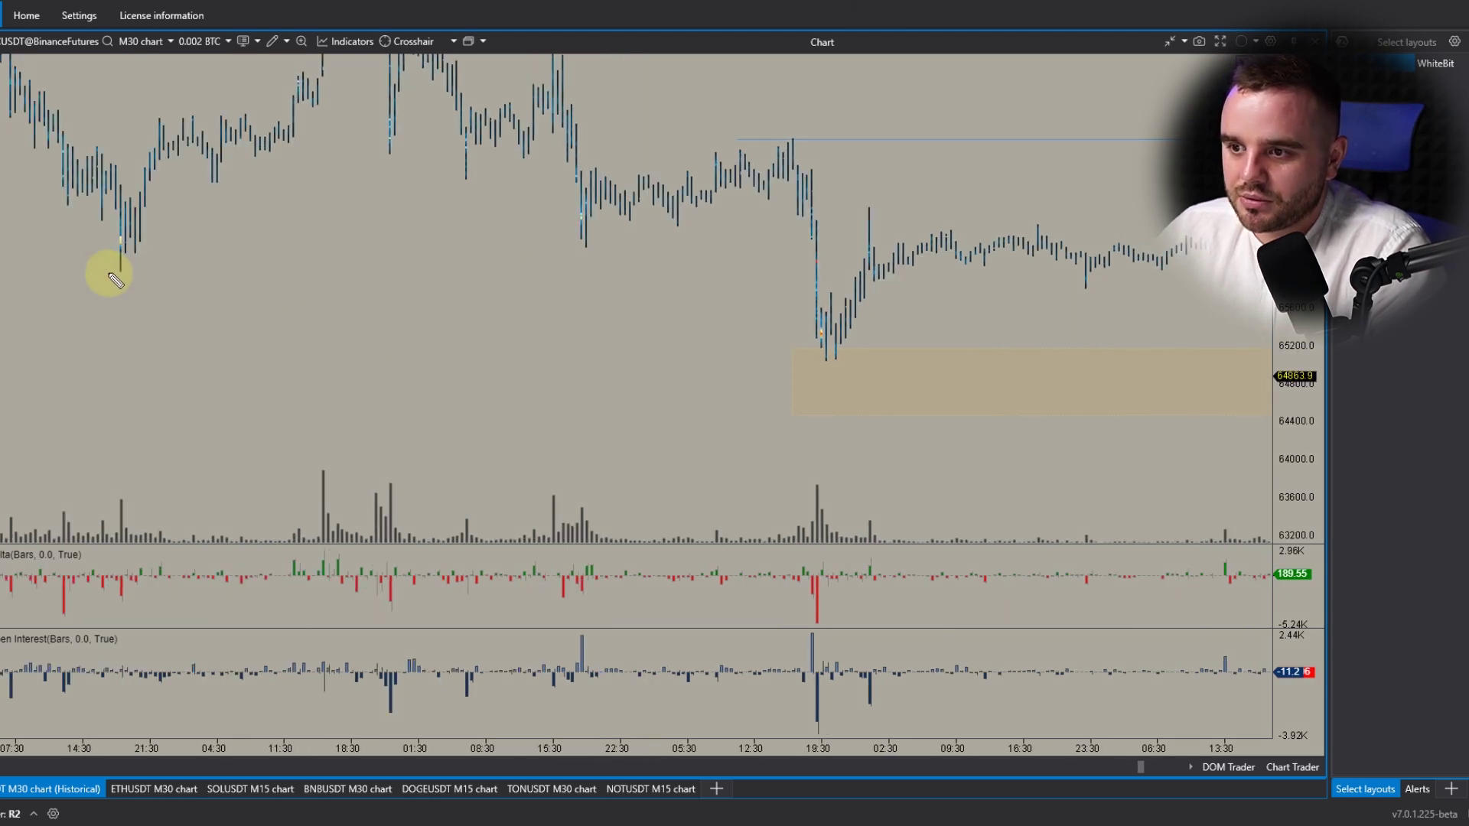
mouse_move(107, 274)
mouse_down()
mouse_move(825, 282)
mouse_move(805, 354)
mouse_up()
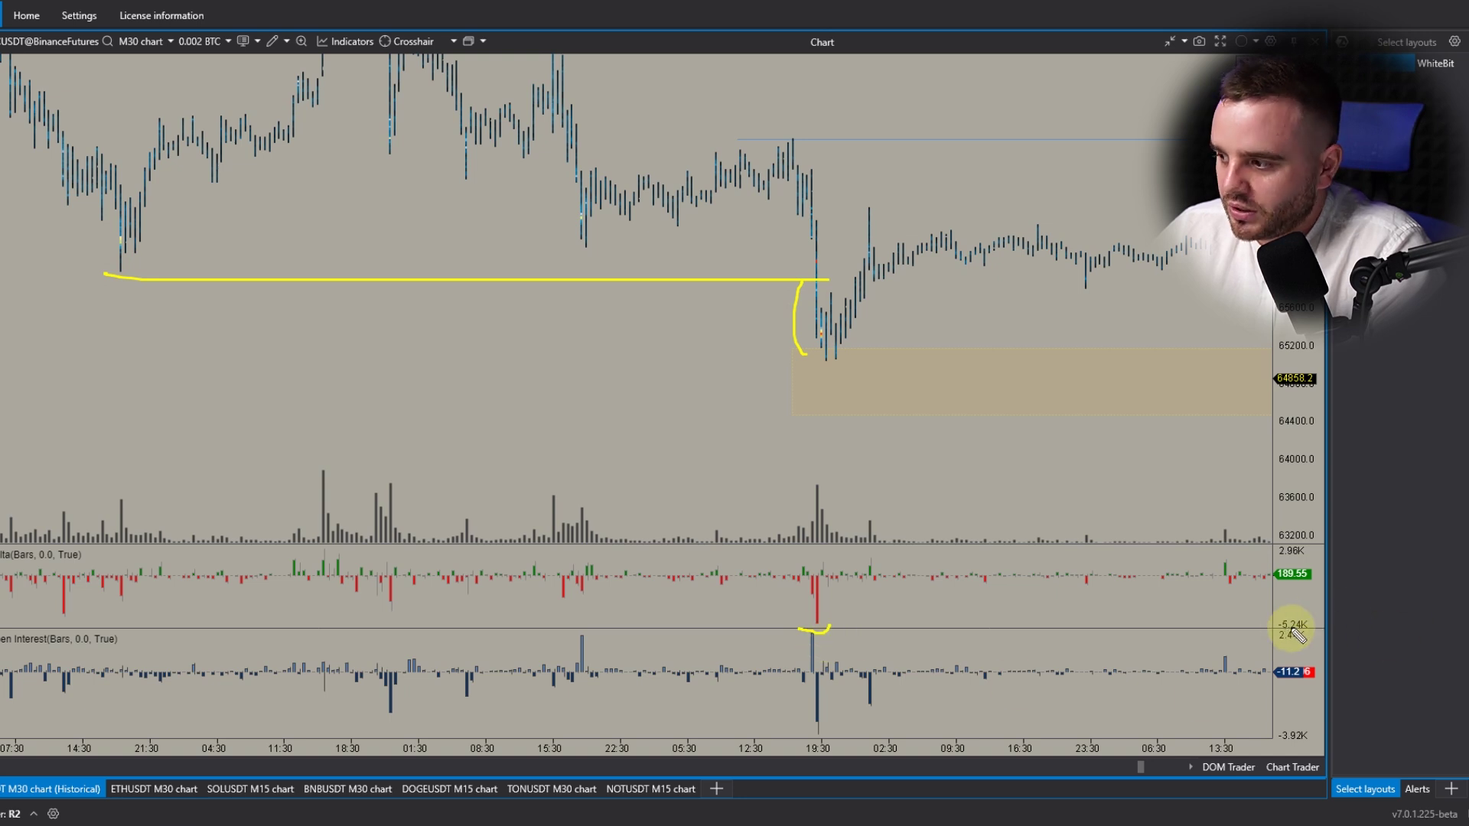
drag(1271, 630, 1313, 632)
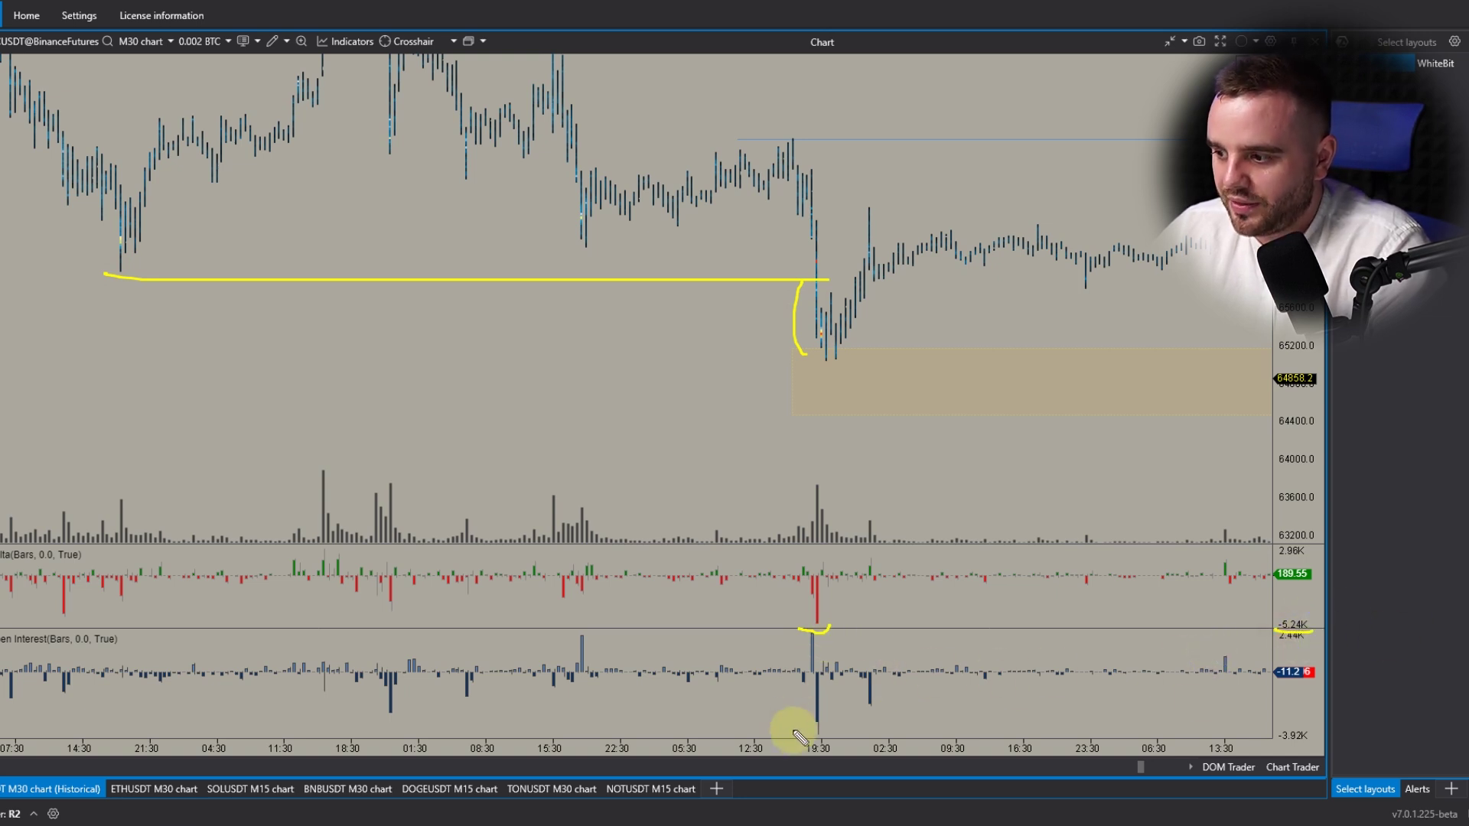
Step: Mark the open interest drop below the BTCUSDT sell-off, the earlier lows and the falling price move
drag(809, 739, 880, 744)
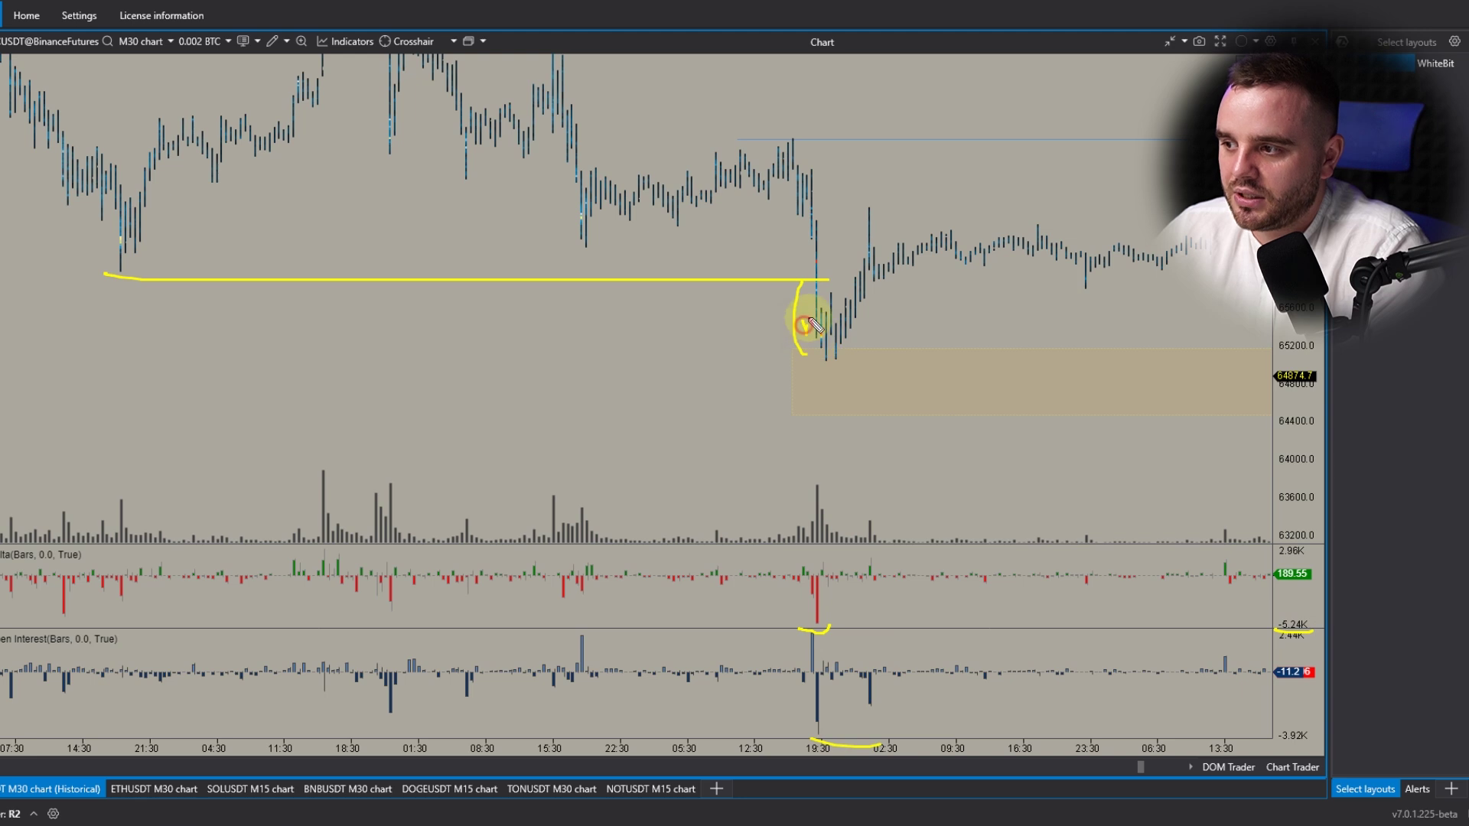
drag(810, 321, 812, 313)
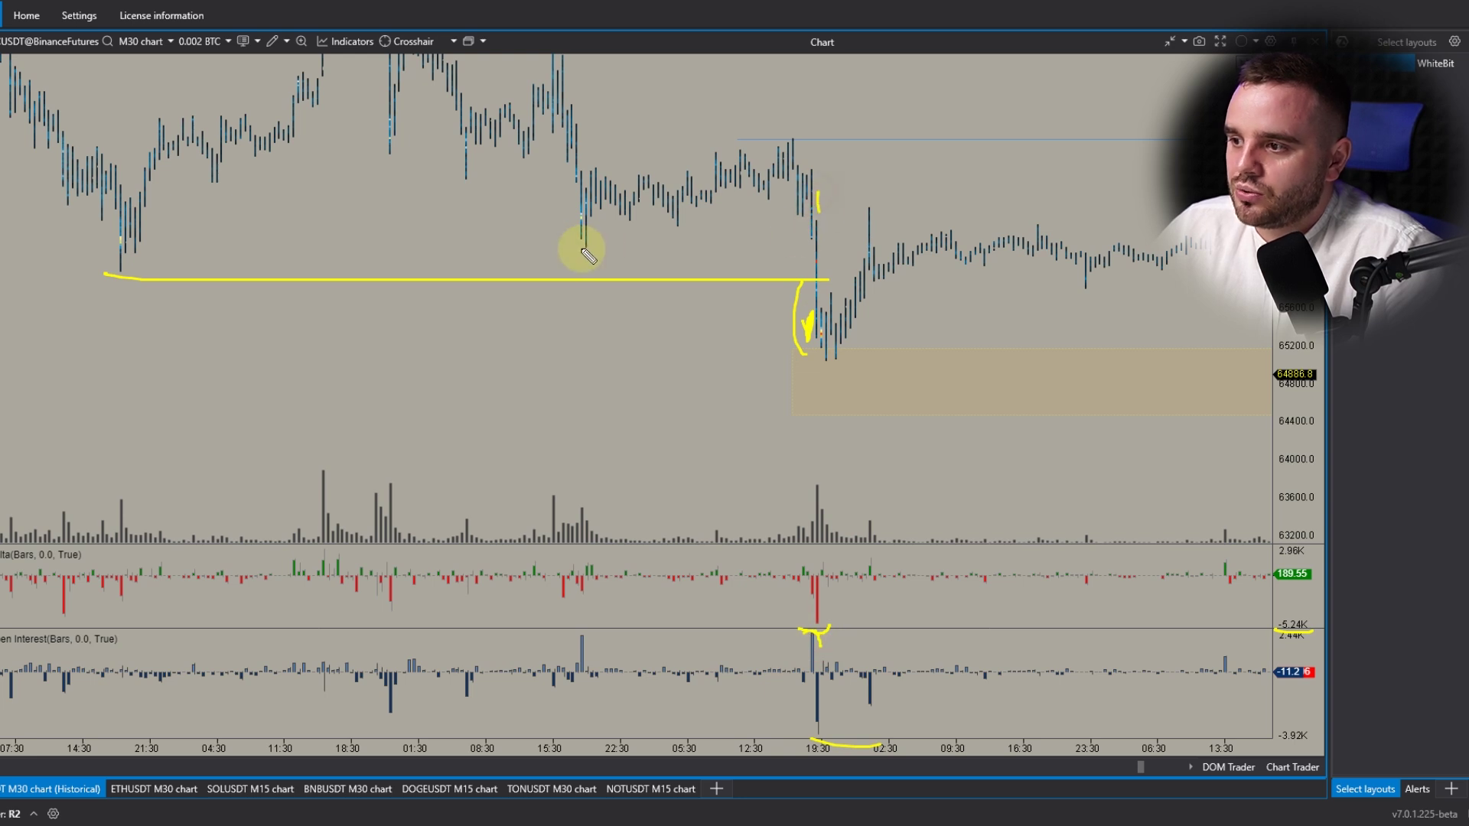
drag(129, 285, 245, 287)
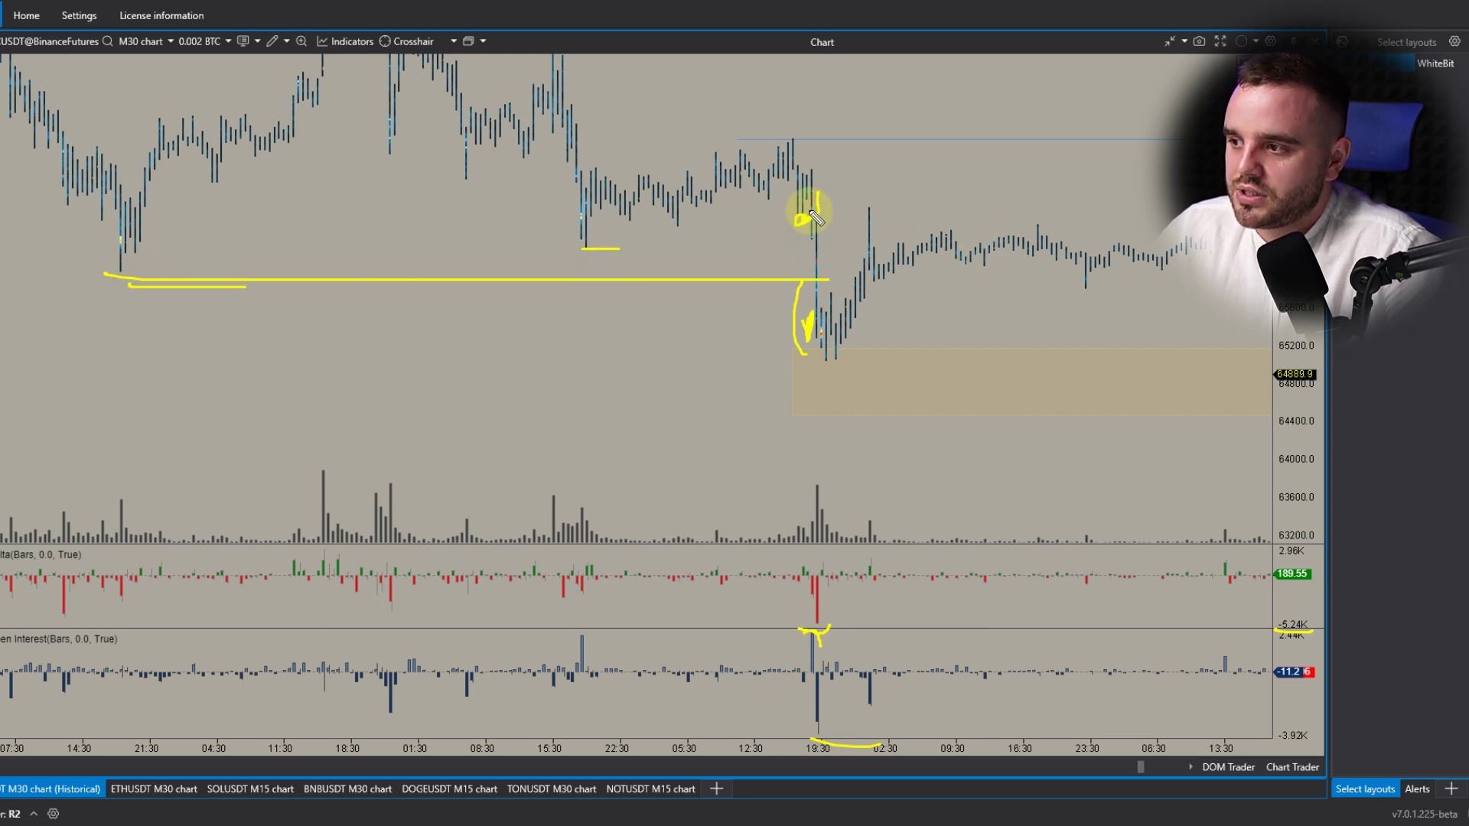
drag(816, 218, 820, 348)
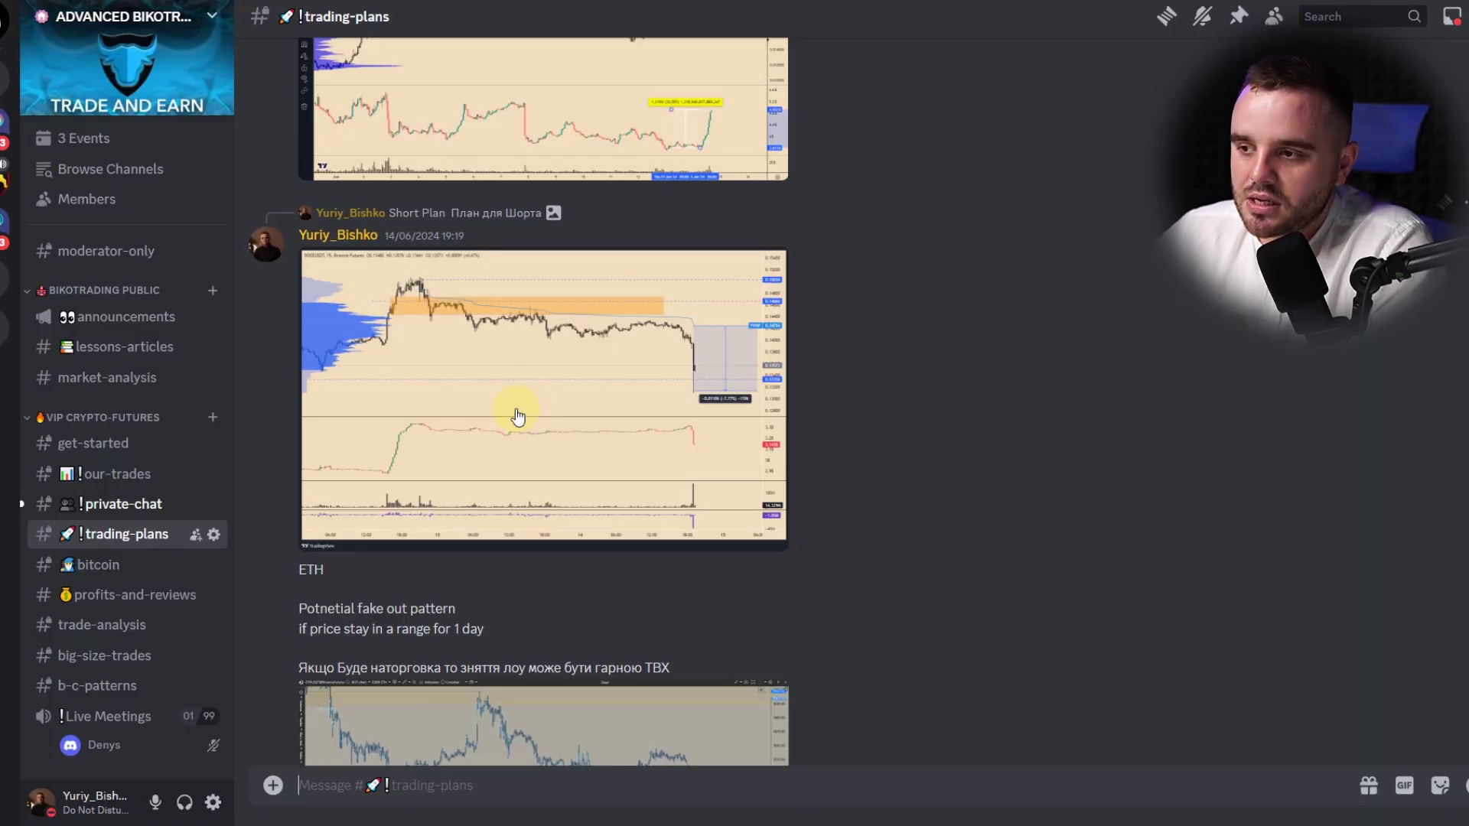
Step: Open the DOGEUSDT sell-off chart from the trading-plans channel at full size, examine price against open interest and clear the markings
click(499, 416)
click(323, 691)
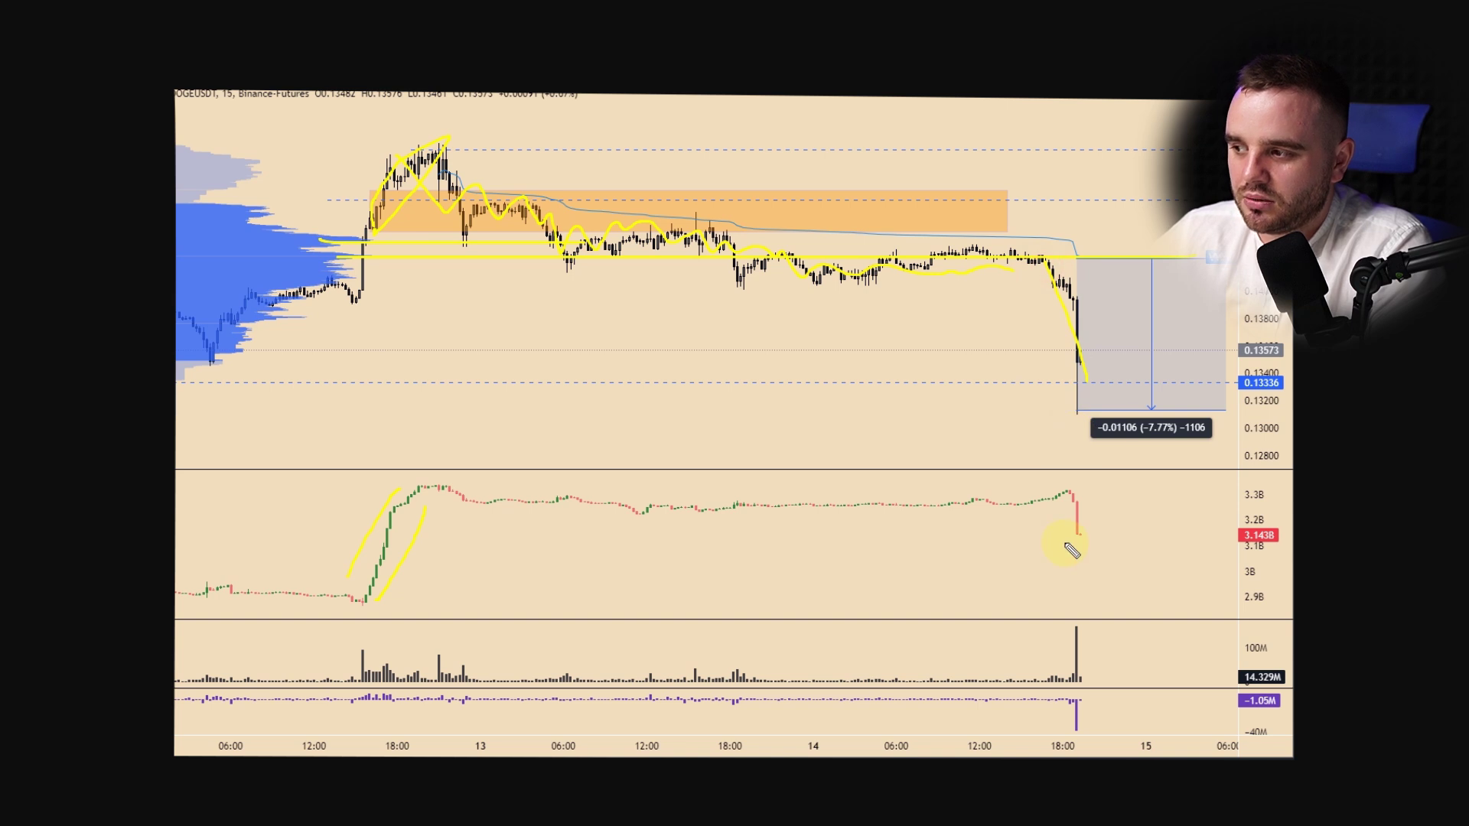
key(Escape)
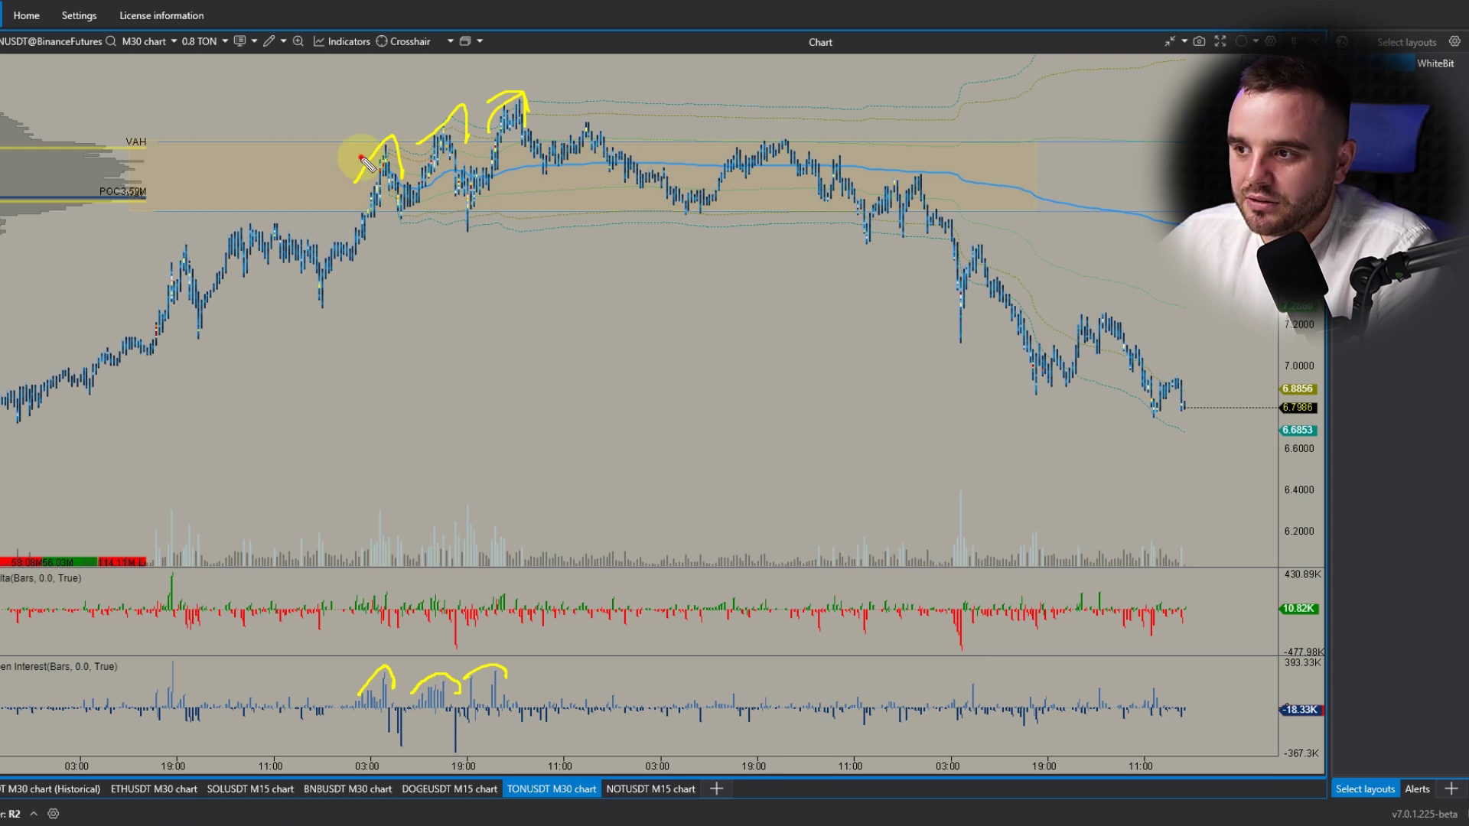
Step: Mark the rising highs on the TONUSDT M30 chart and a downward move of open interest and price from the latest bar
drag(362, 159, 560, 83)
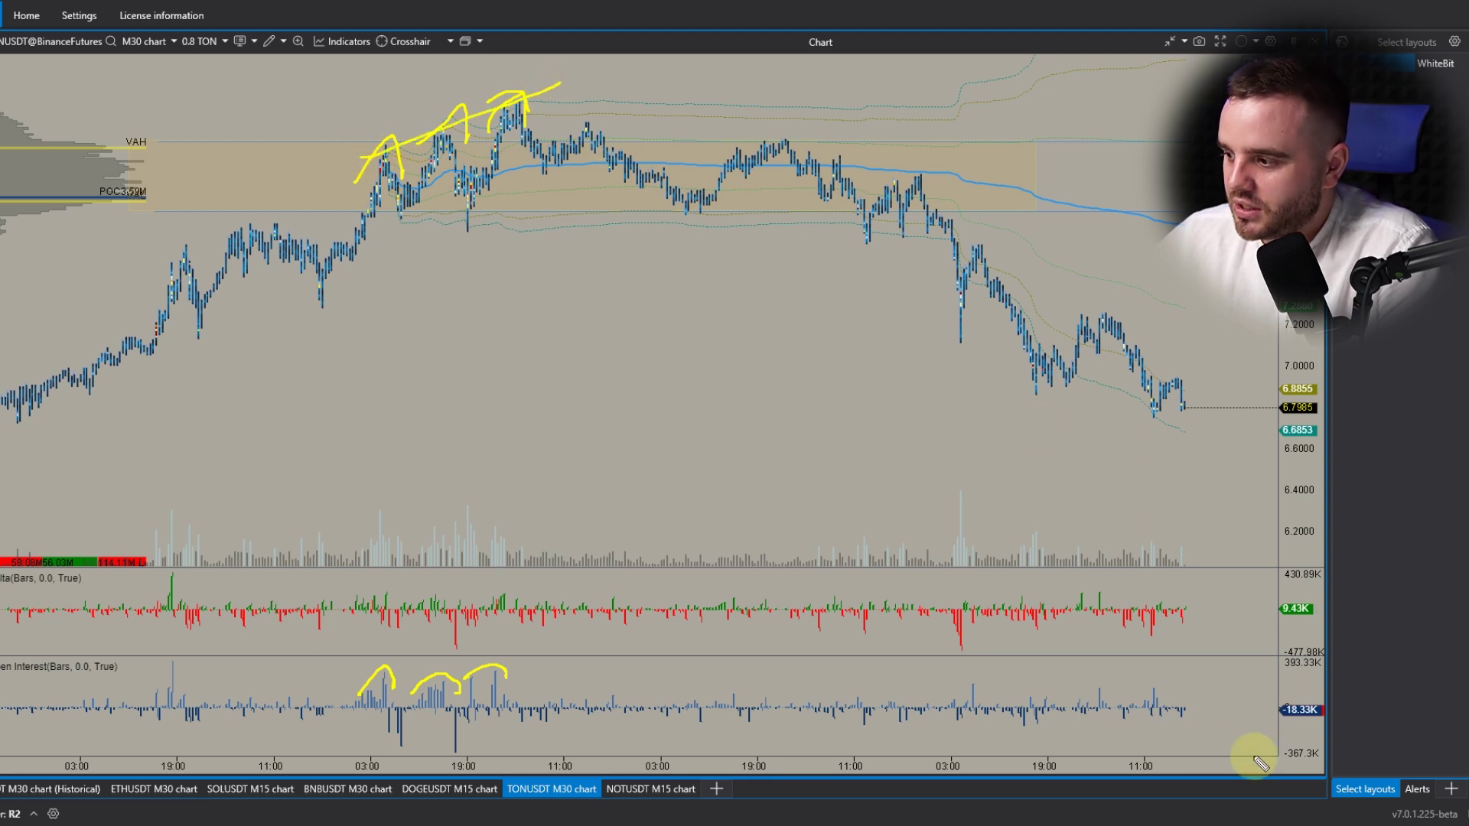
drag(1190, 708, 1212, 788)
drag(1190, 408, 1200, 496)
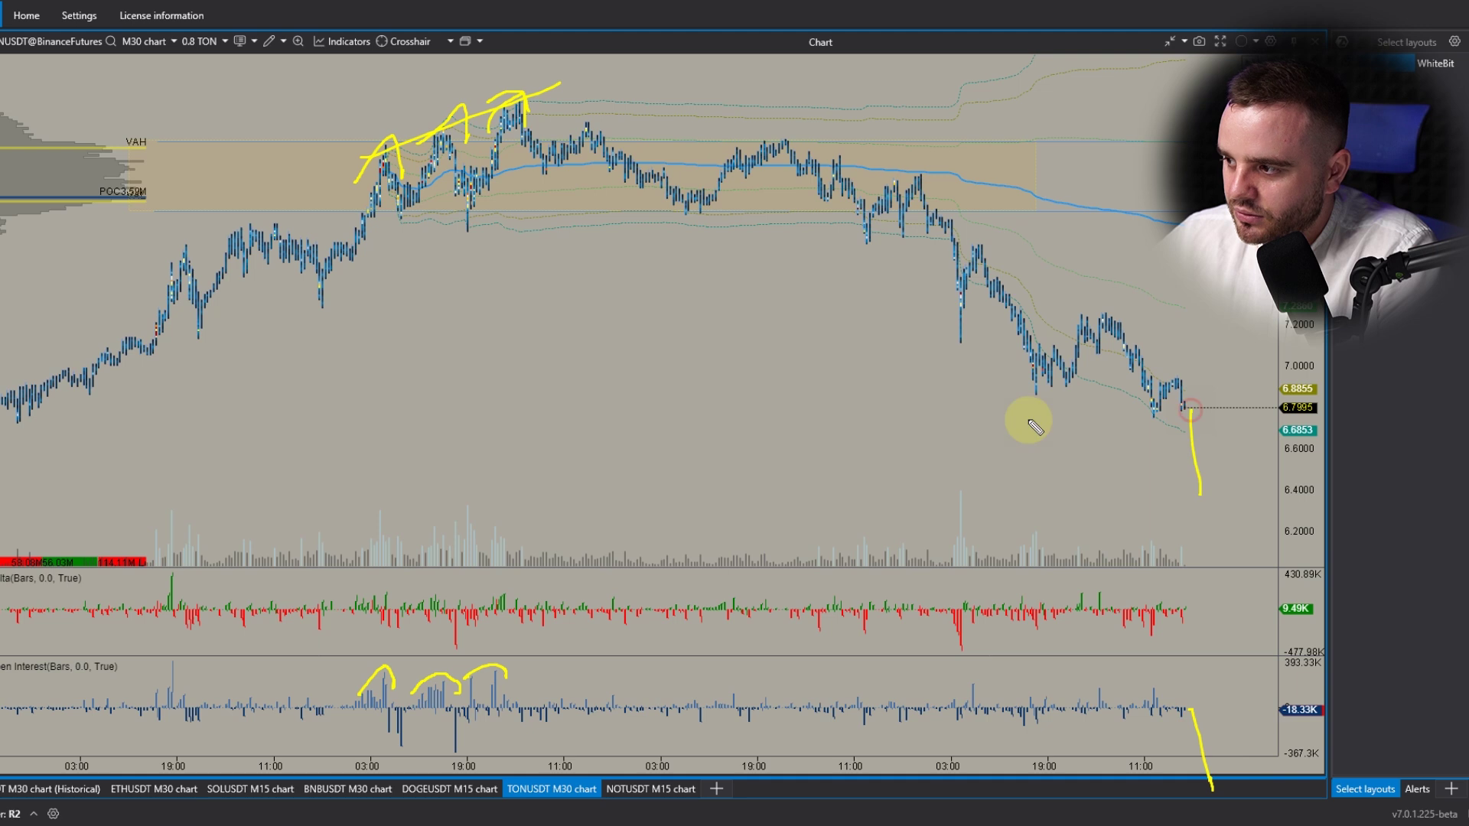
drag(299, 174, 382, 164)
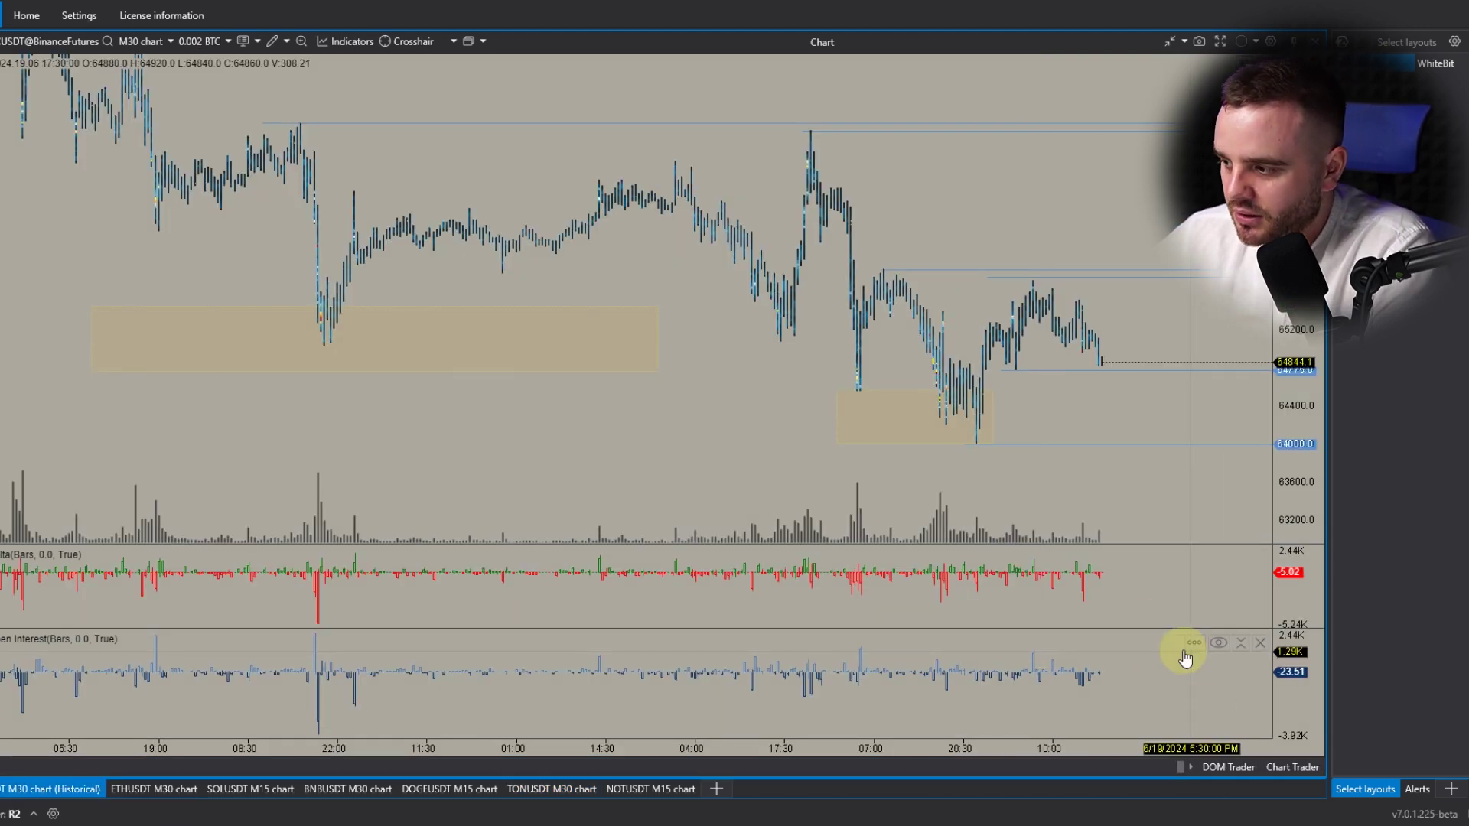
Step: Inspect the Open Interest alert settings of the BTCUSDT M30 chart, mark the Required Change value and the chart timeframe, and clear the marks
key(ctrl+i)
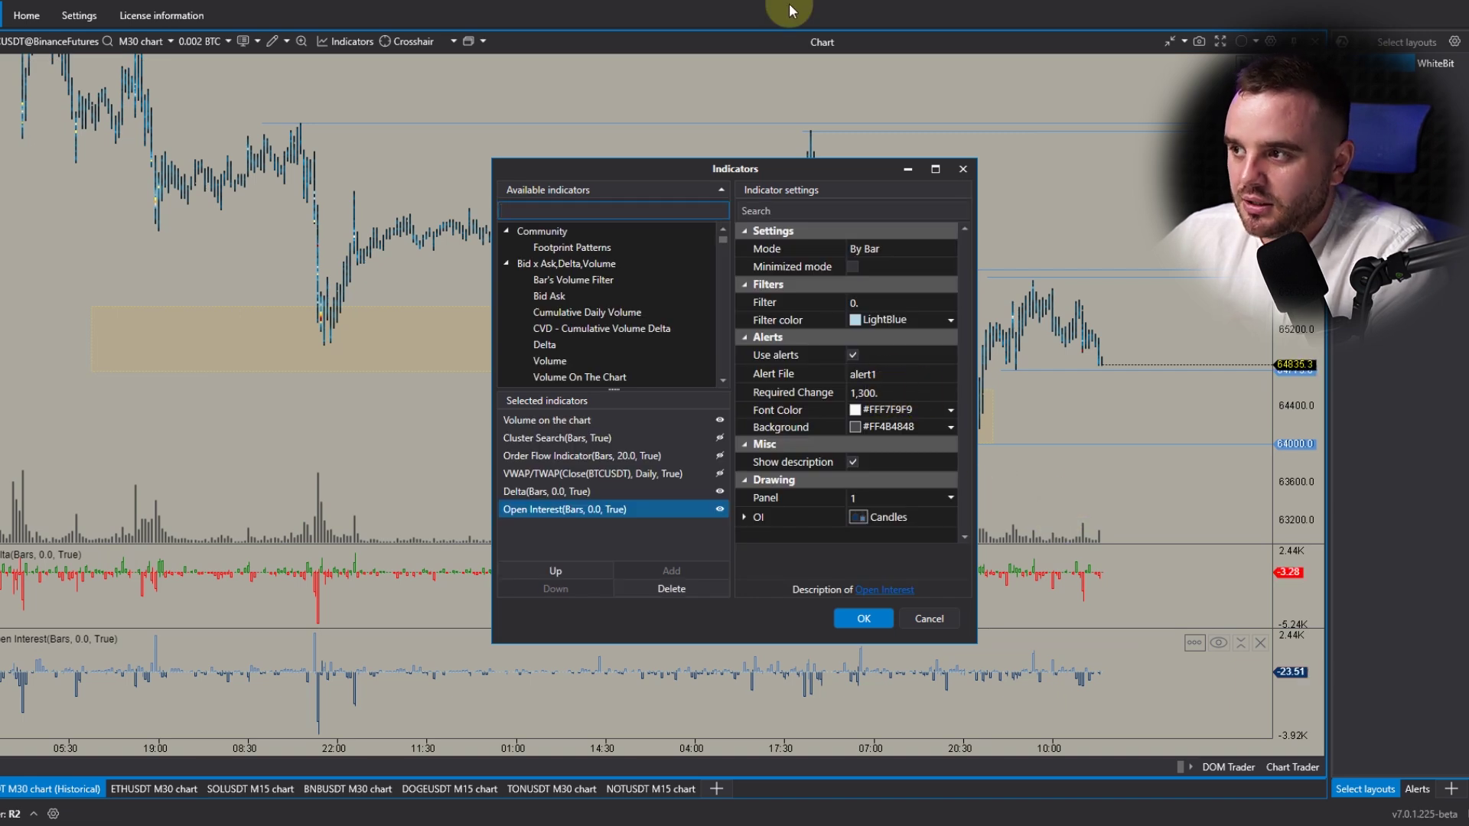
click(872, 6)
drag(885, 385, 885, 397)
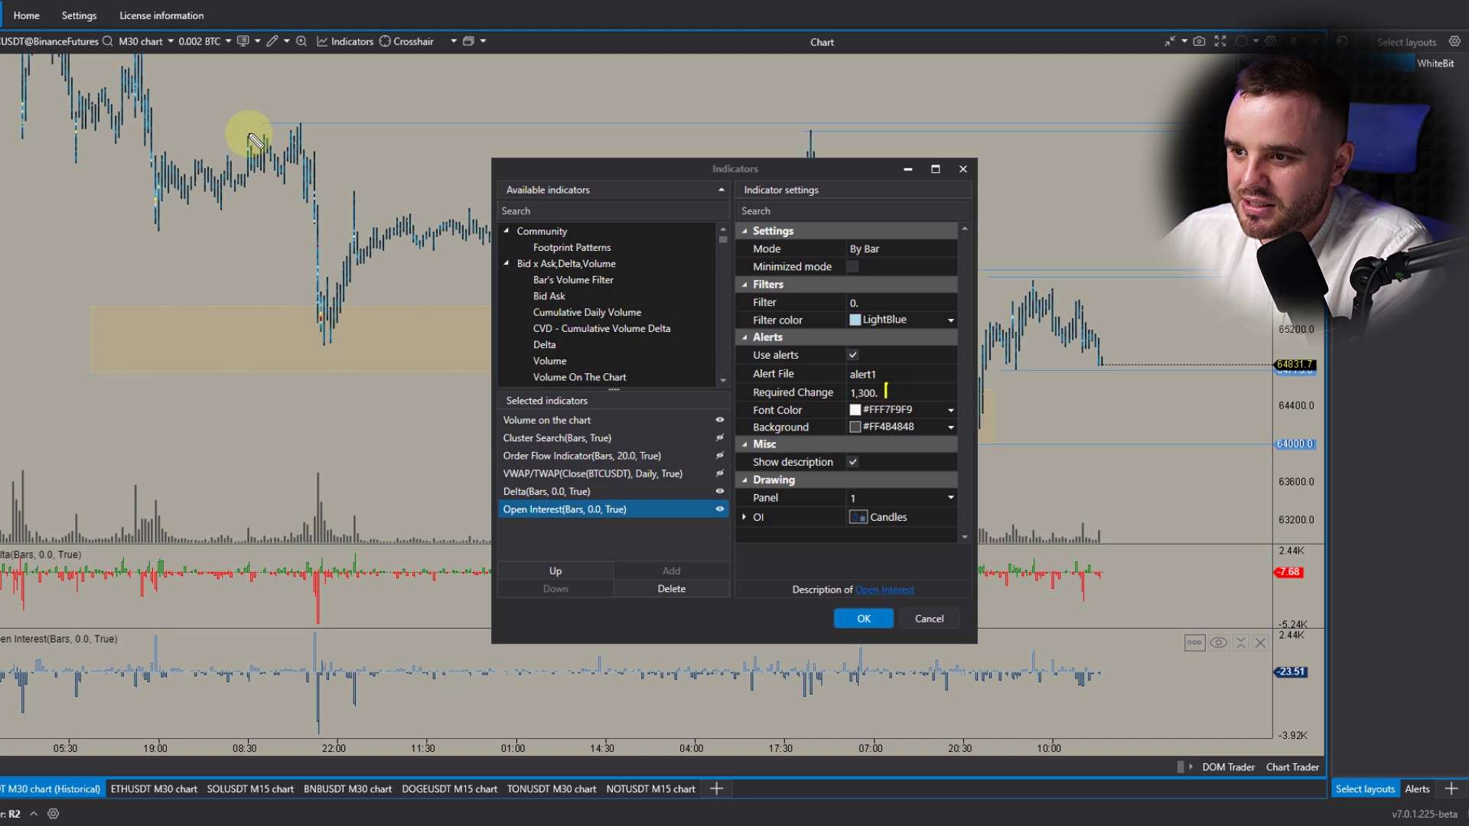
mouse_move(103, 199)
mouse_down()
mouse_move(148, 50)
mouse_move(163, 77)
mouse_up()
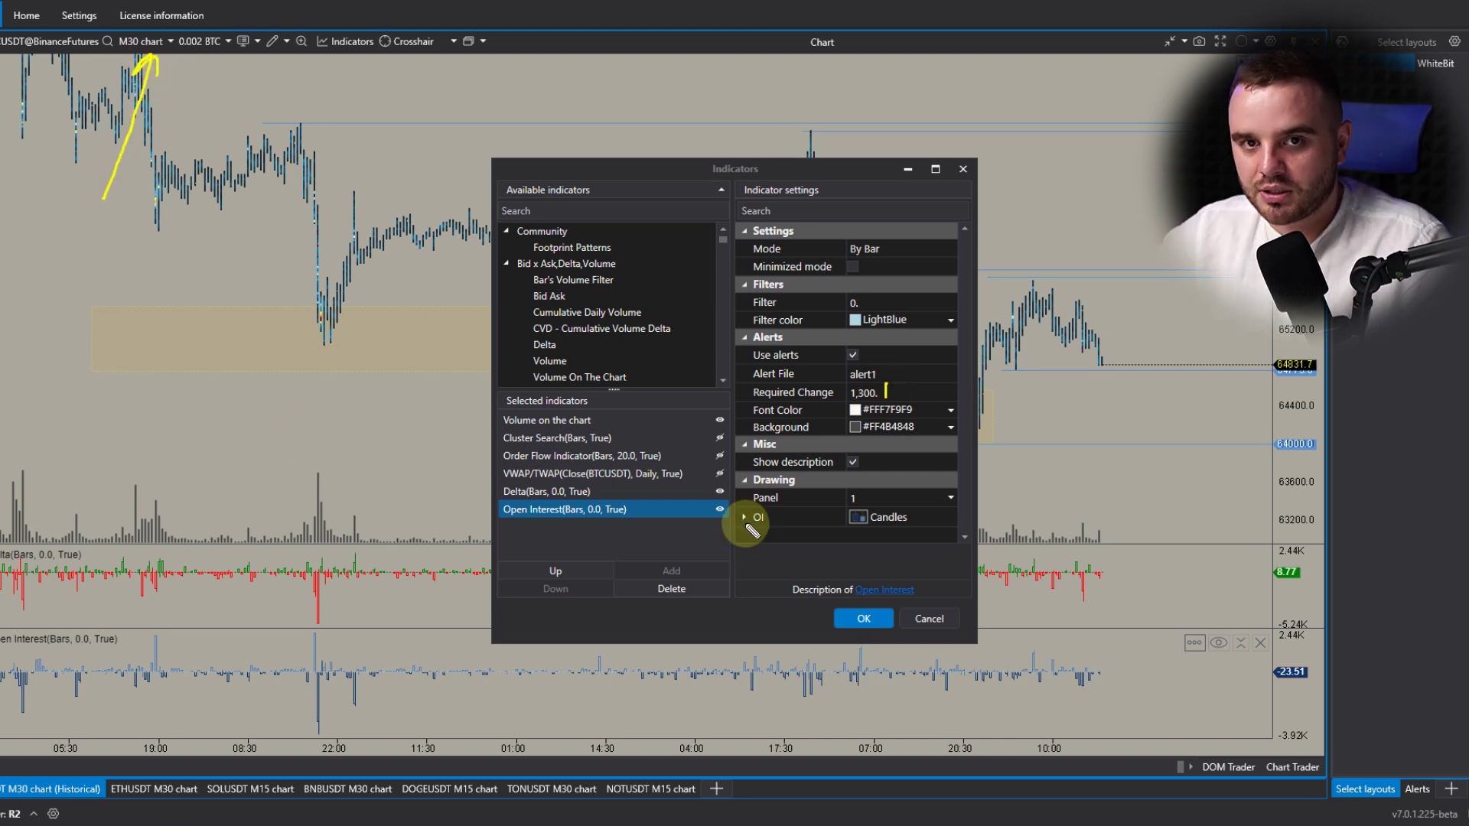
key(Escape)
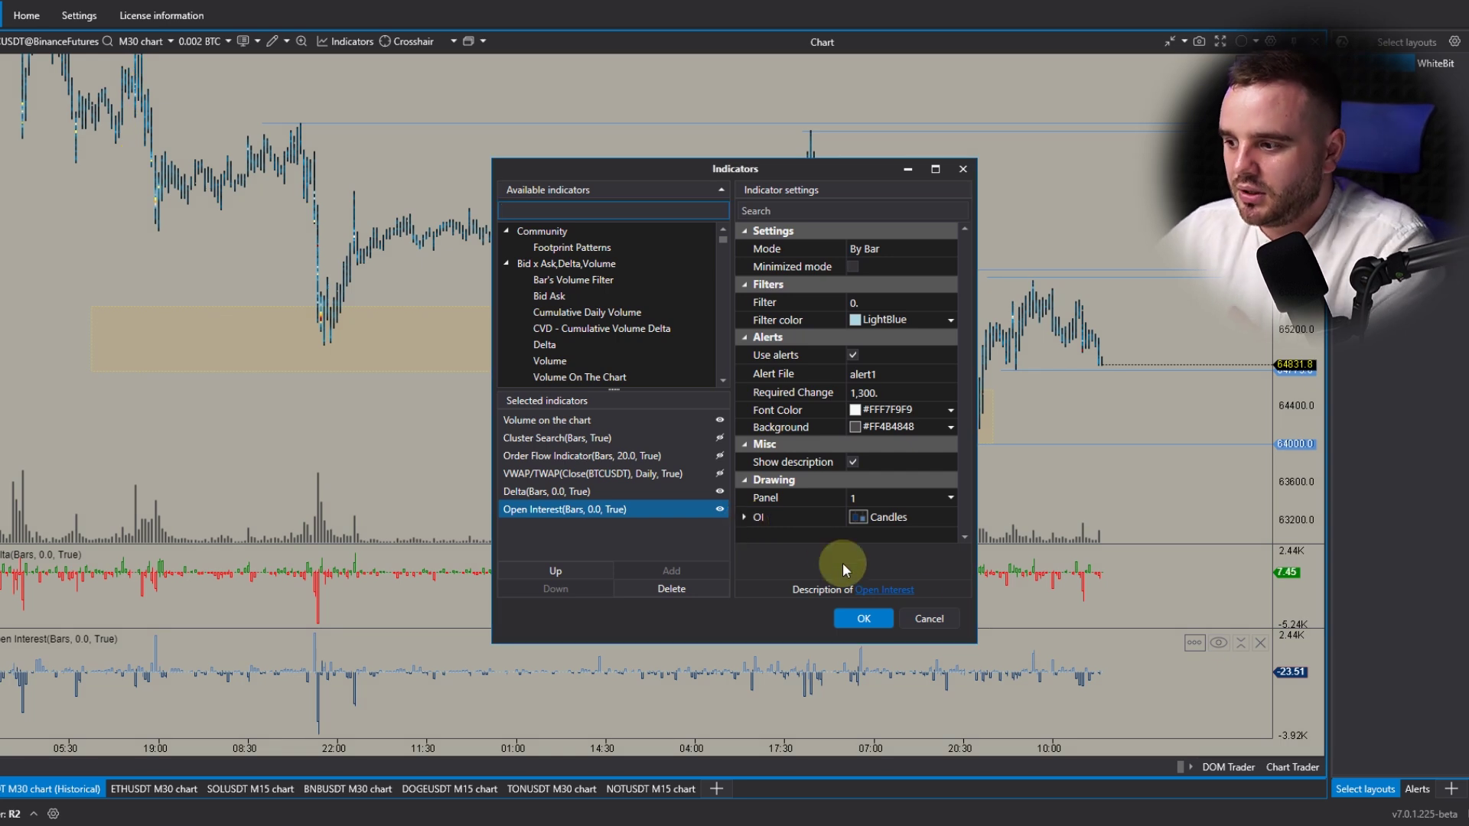
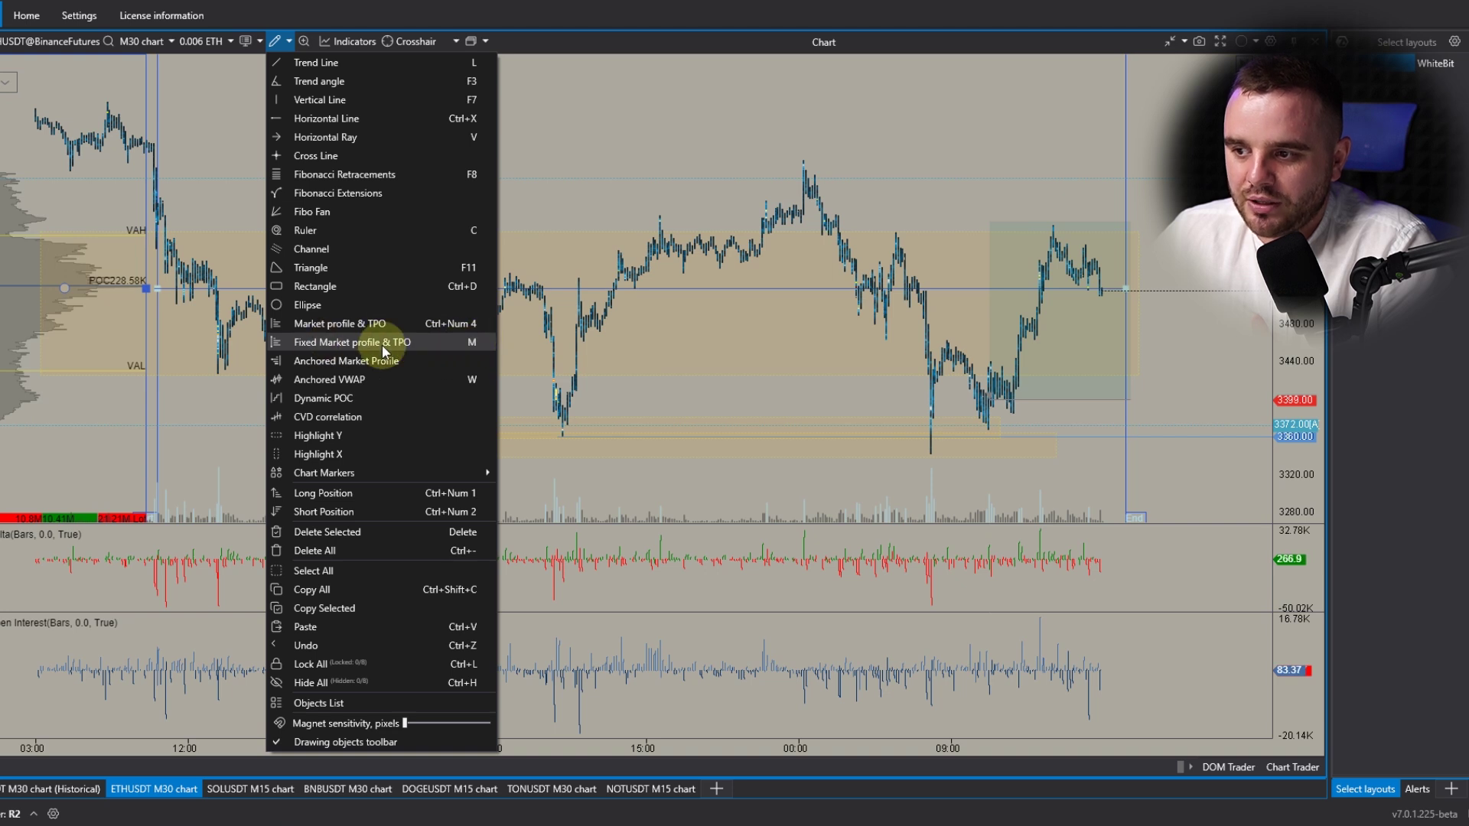
Step: Adjust the fixed market profile on the ETHUSDT M30 chart to cover the range from the initial drop to the latest bar
click(601, 172)
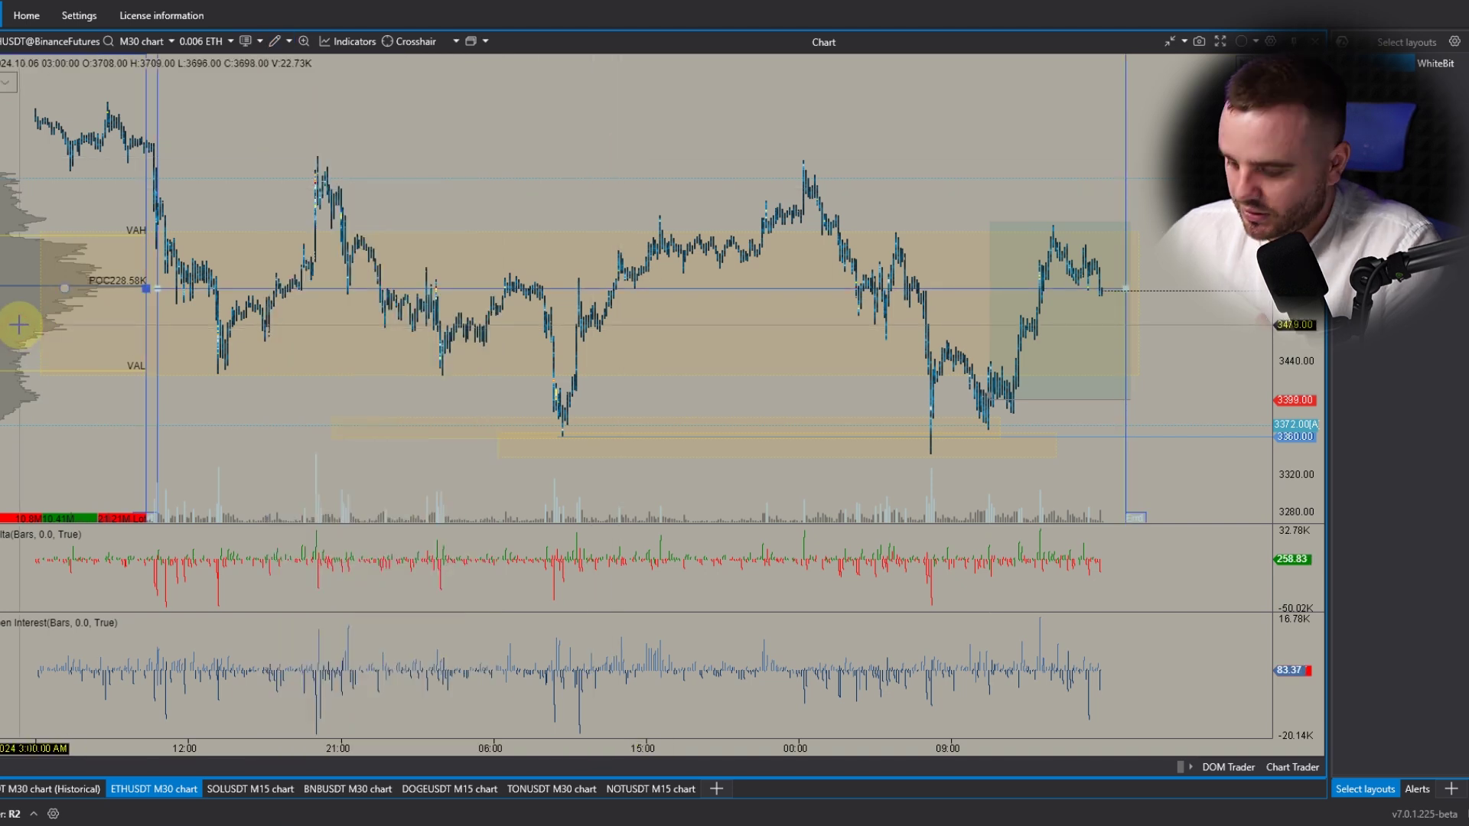
mouse_move(19, 324)
mouse_down()
mouse_move(59, 278)
mouse_move(197, 302)
mouse_move(151, 278)
mouse_move(38, 269)
mouse_up()
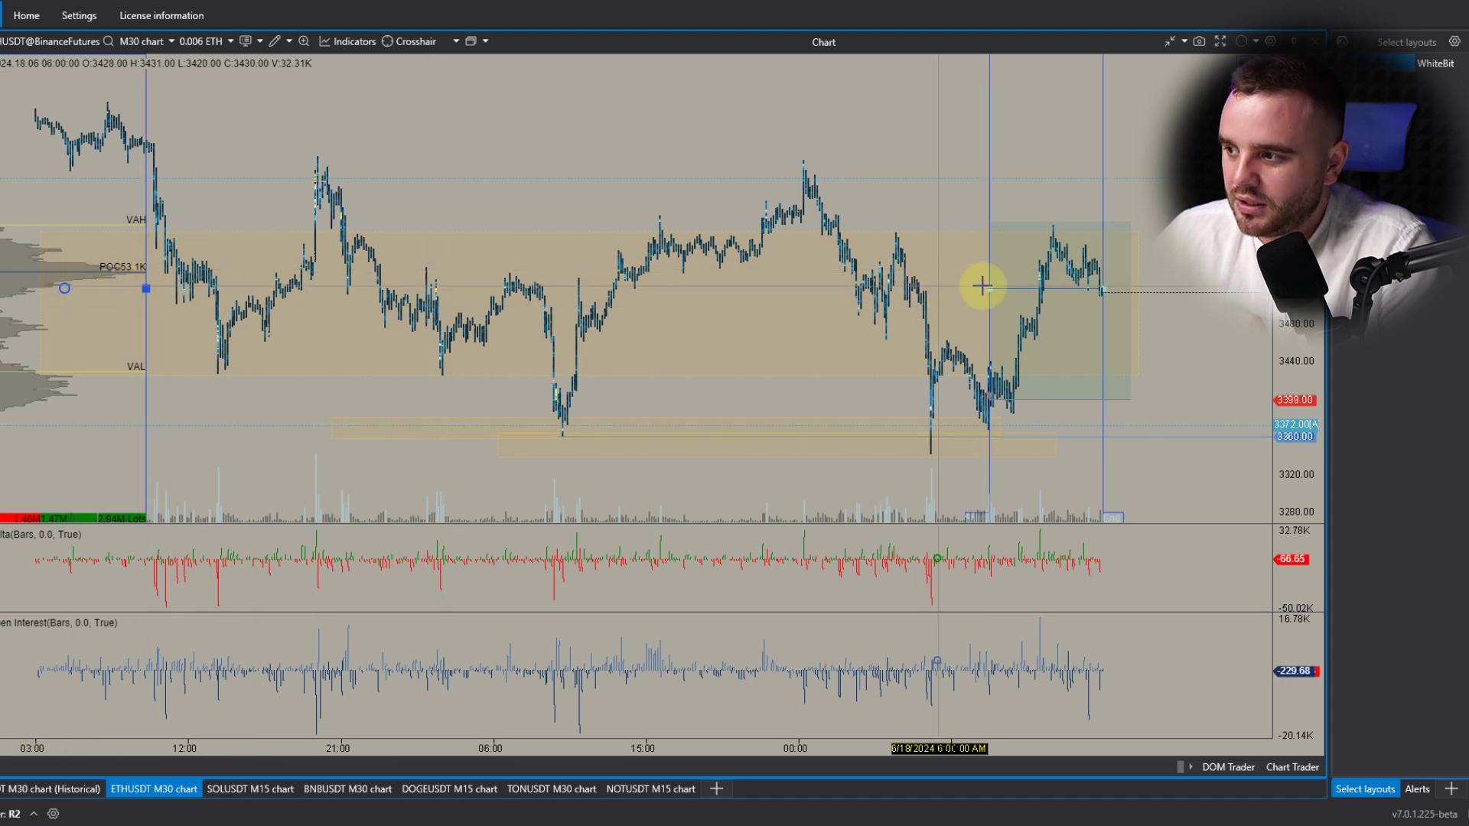
mouse_move(991, 288)
mouse_move(146, 264)
mouse_down()
mouse_move(92, 249)
mouse_move(151, 275)
mouse_up()
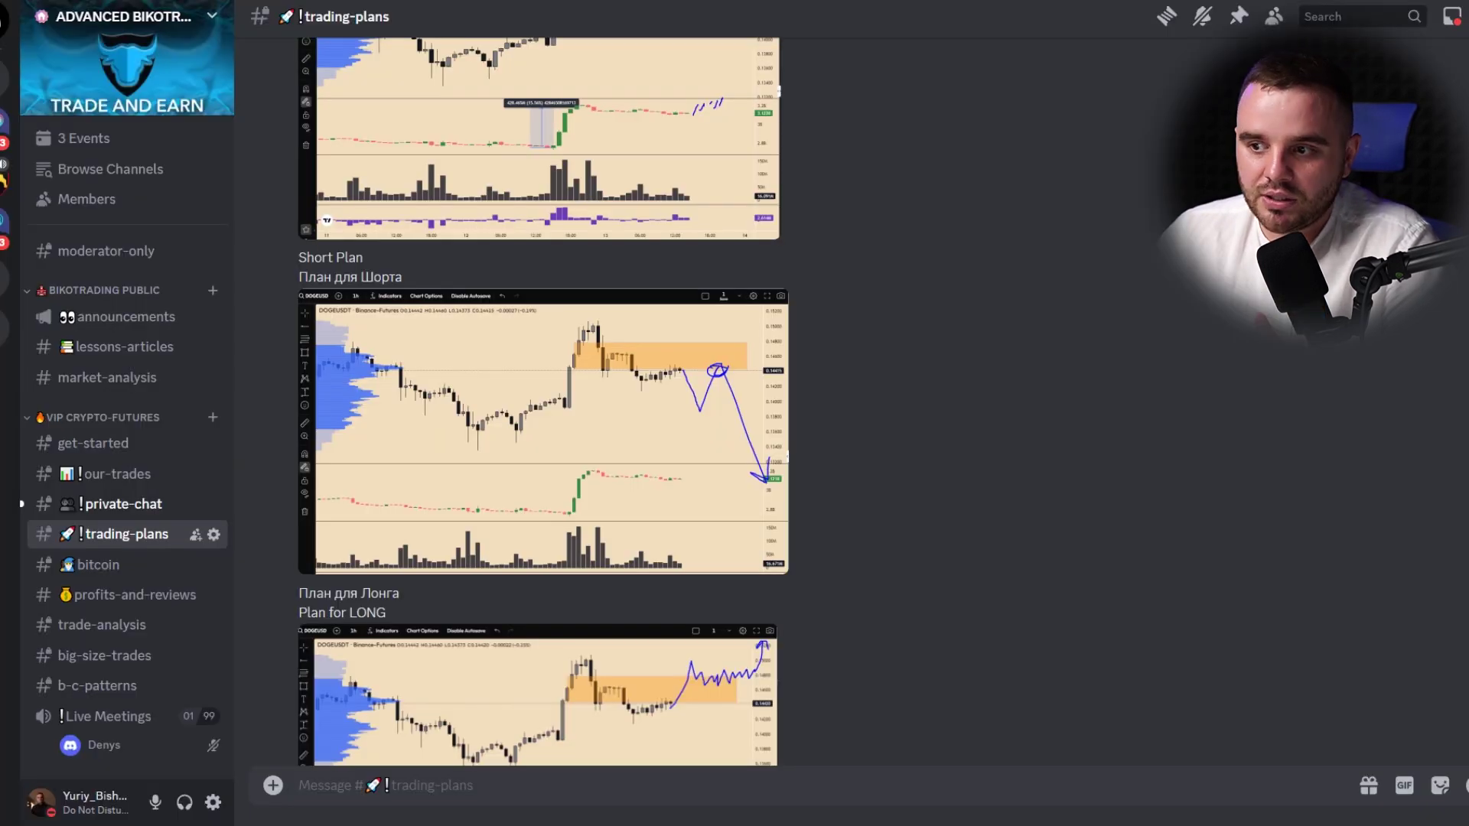
Step: Switch to Discord's our-trades channel, find the ETH long at $3389 and open its chart picture at full size
click(123, 473)
scroll(782, 437, up, 10)
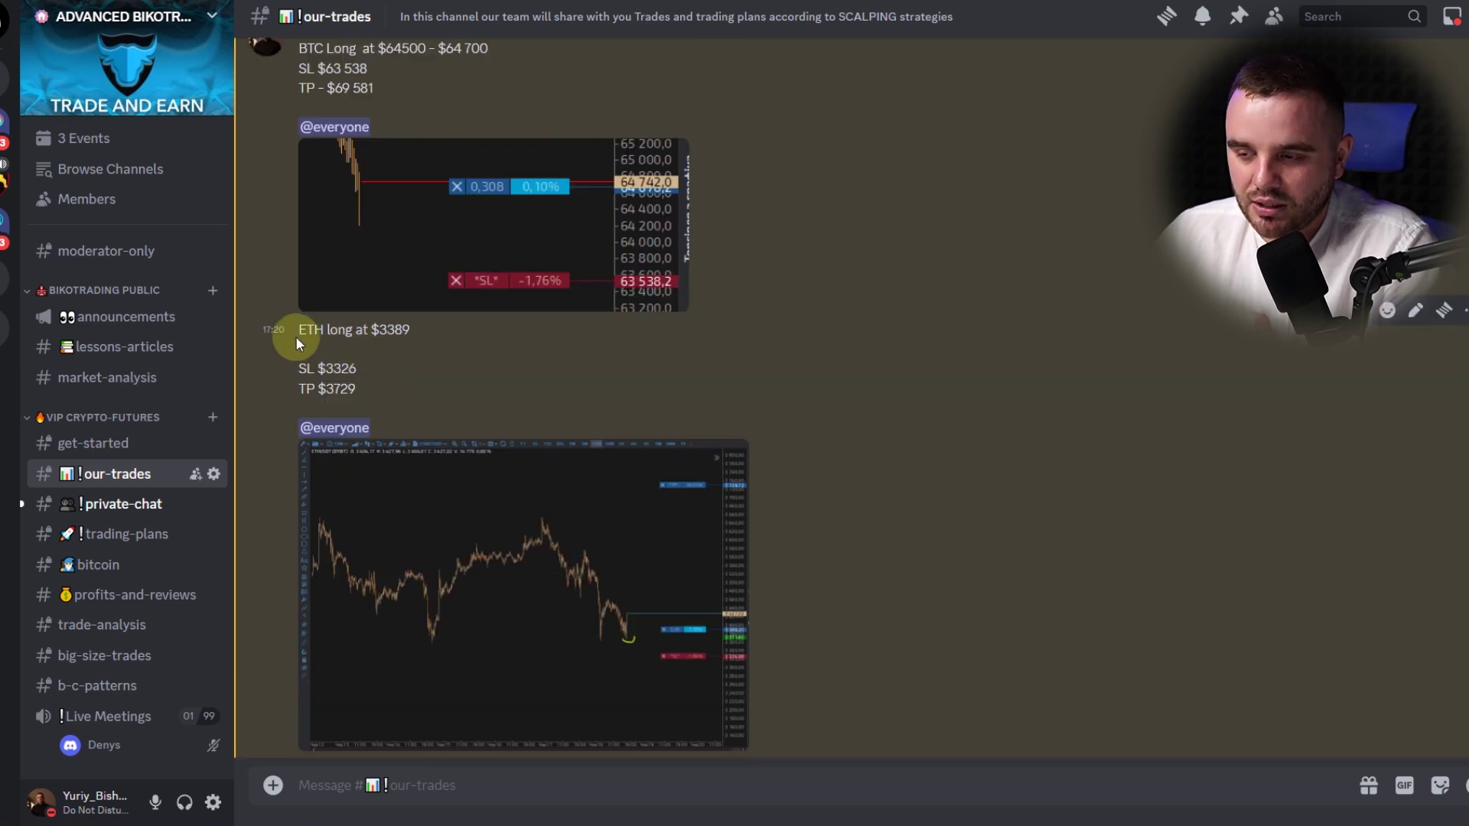
scroll(409, 331, down, 2)
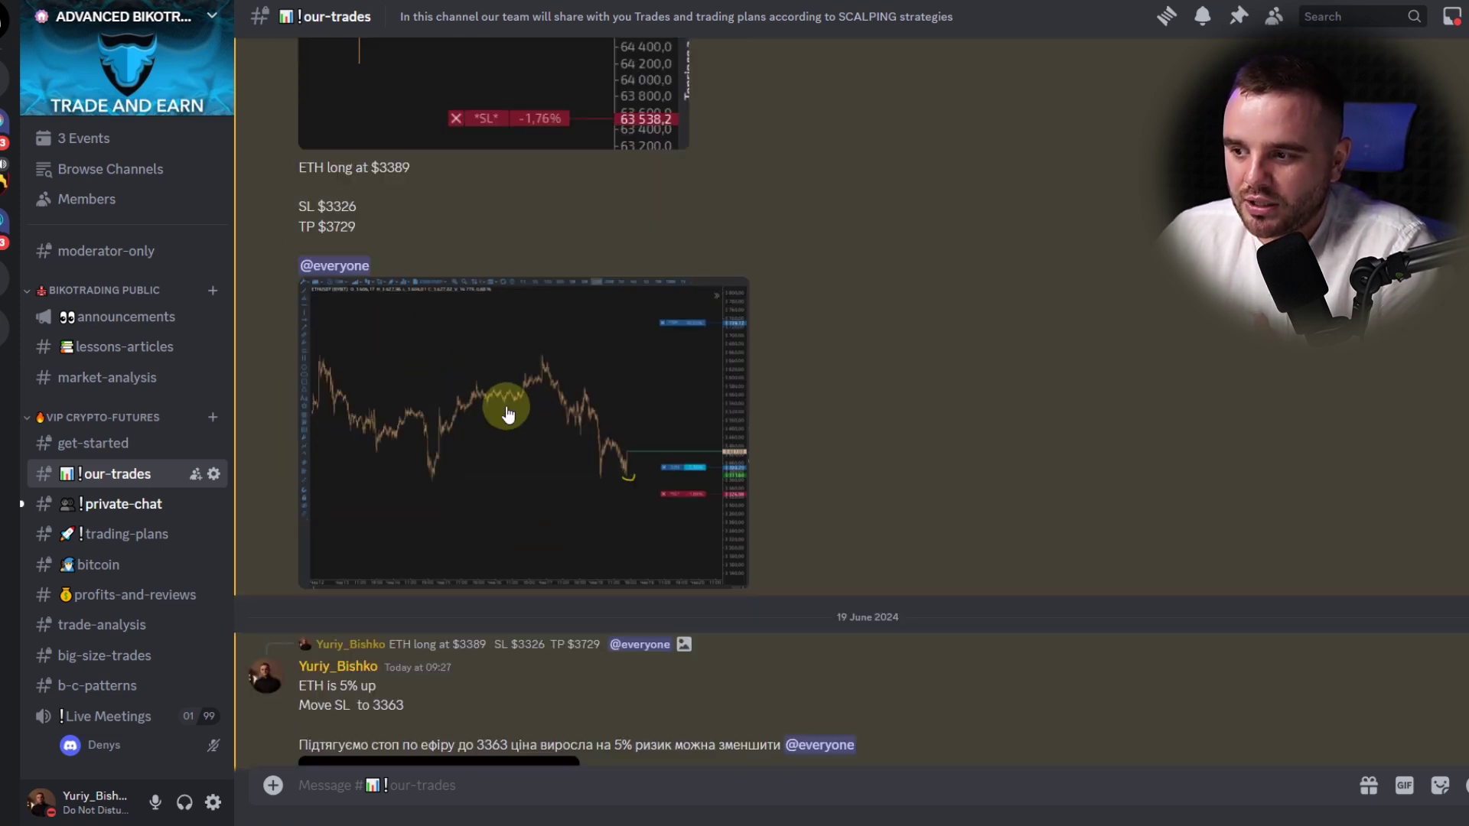
click(501, 401)
click(354, 721)
click(410, 512)
click(370, 684)
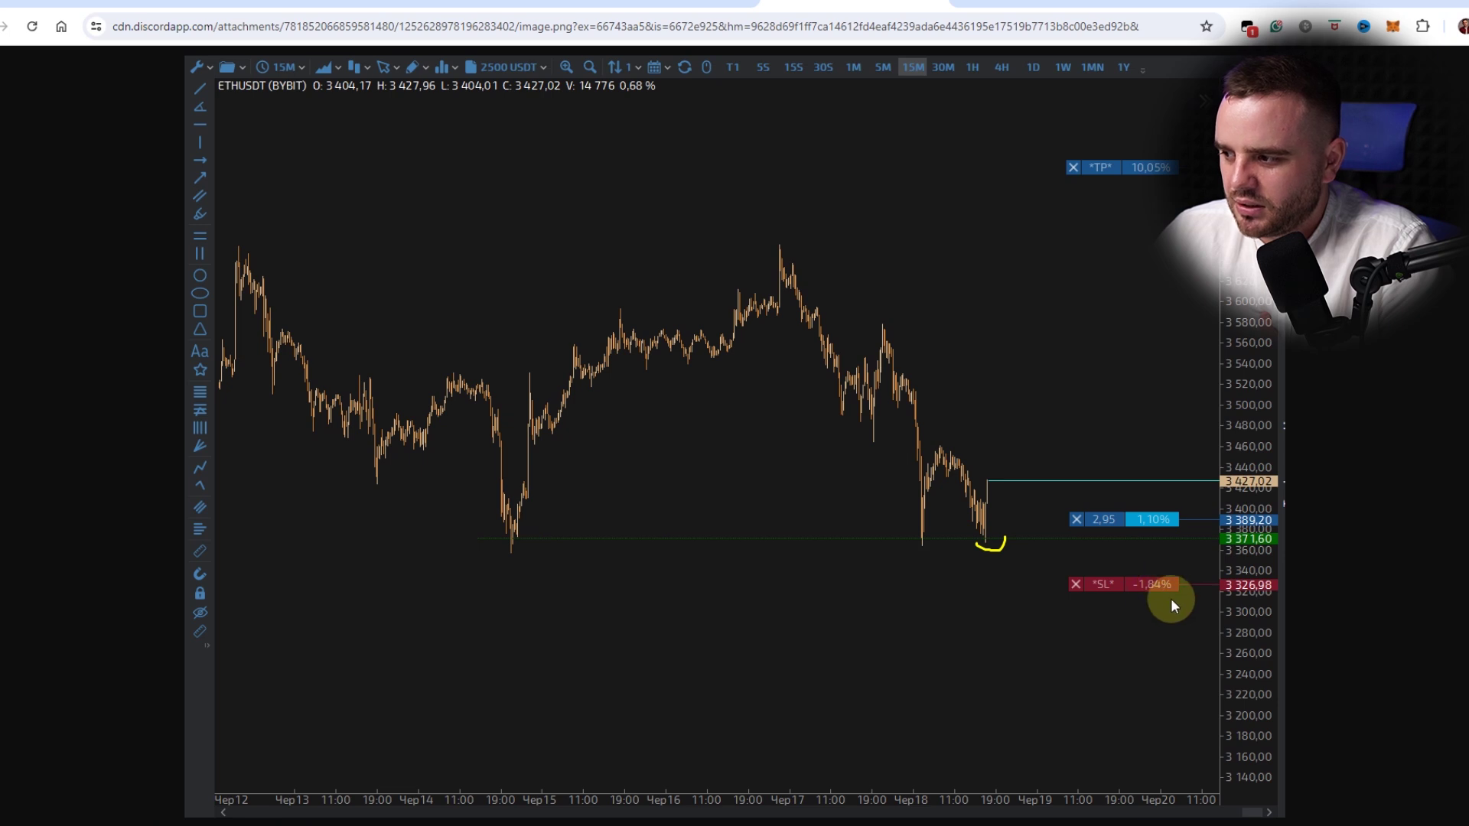
Step: Return to the ETHUSDT M30 chart, mark the value area low and the lower profile edge, and clear the marks
key(alt+Tab)
key(alt+Tab)
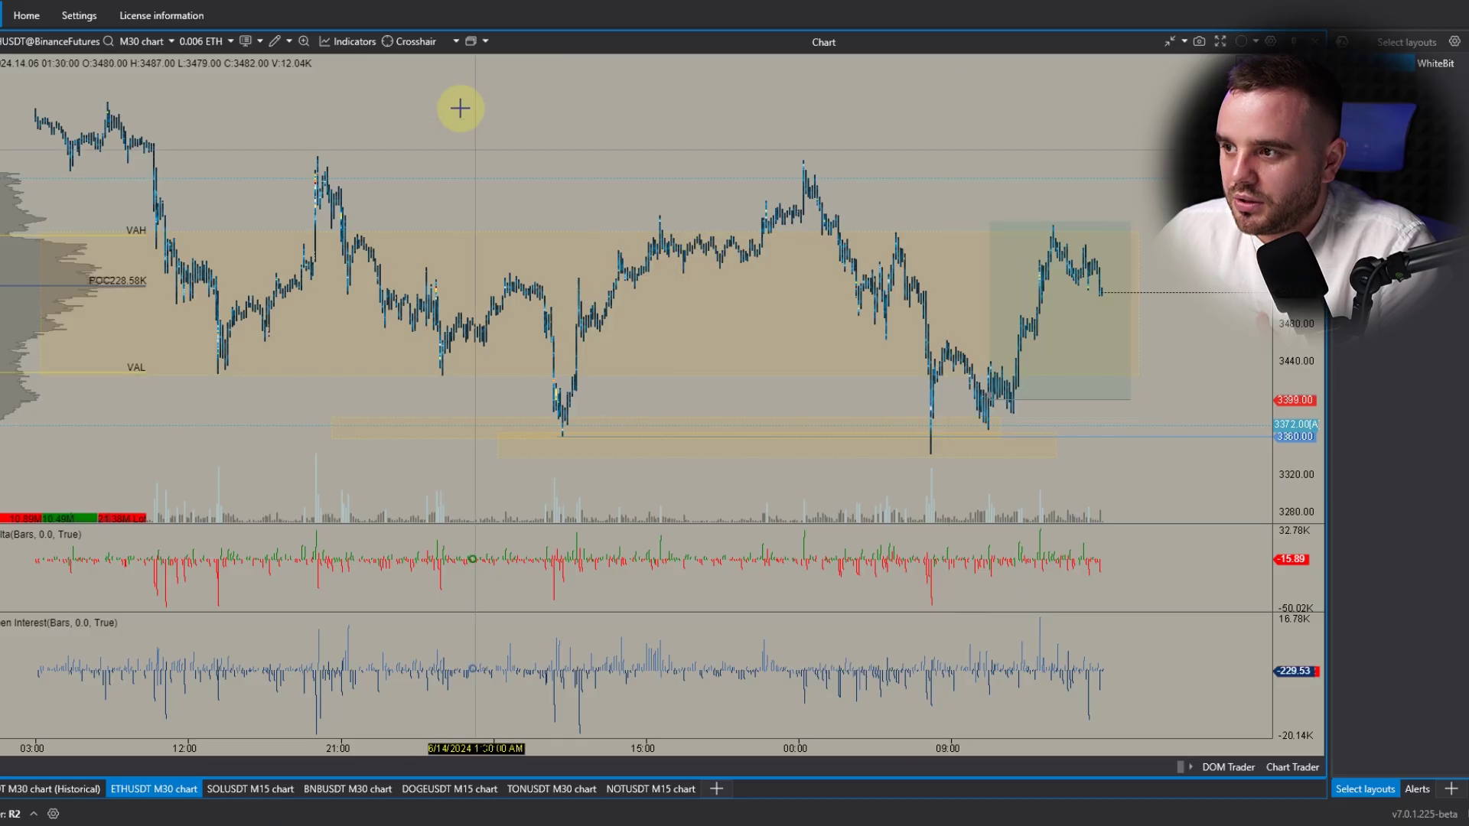
drag(31, 370, 192, 370)
drag(15, 417, 217, 416)
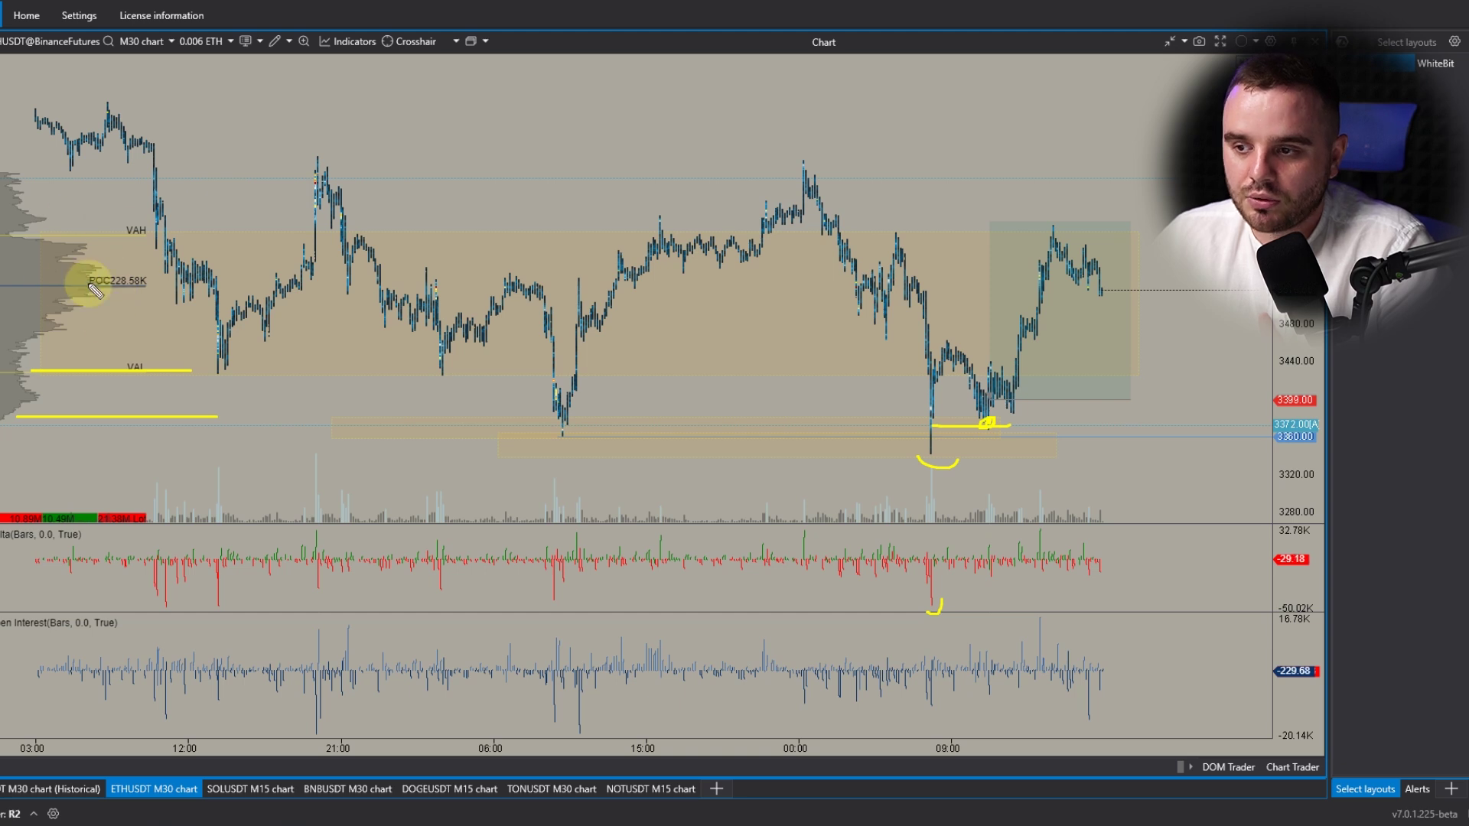
key(Escape)
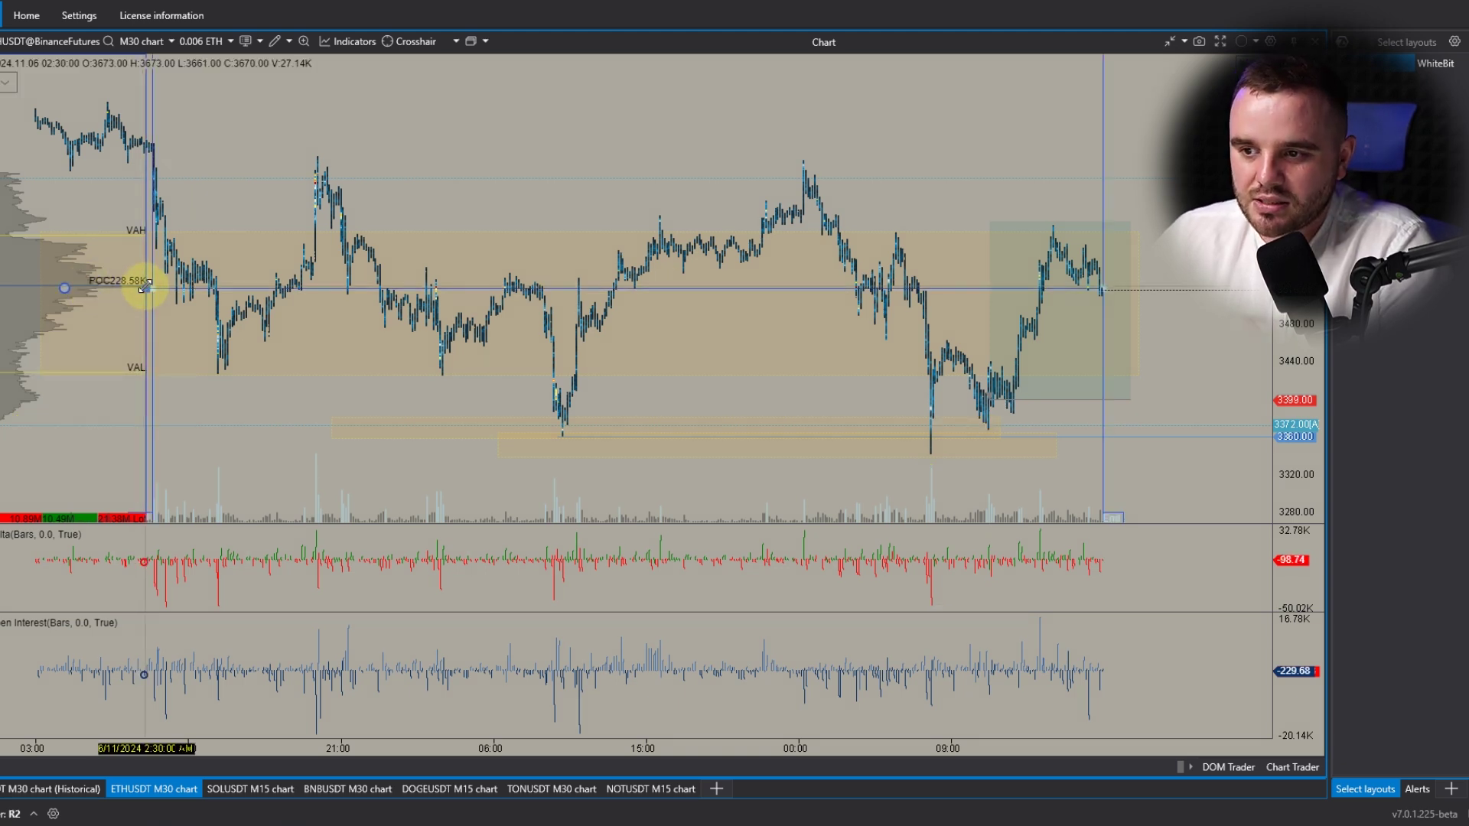
Step: Review the Fixed Market profile & TPO settings on the ETHUSDT chart through the level alerts and close them
double_click(144, 287)
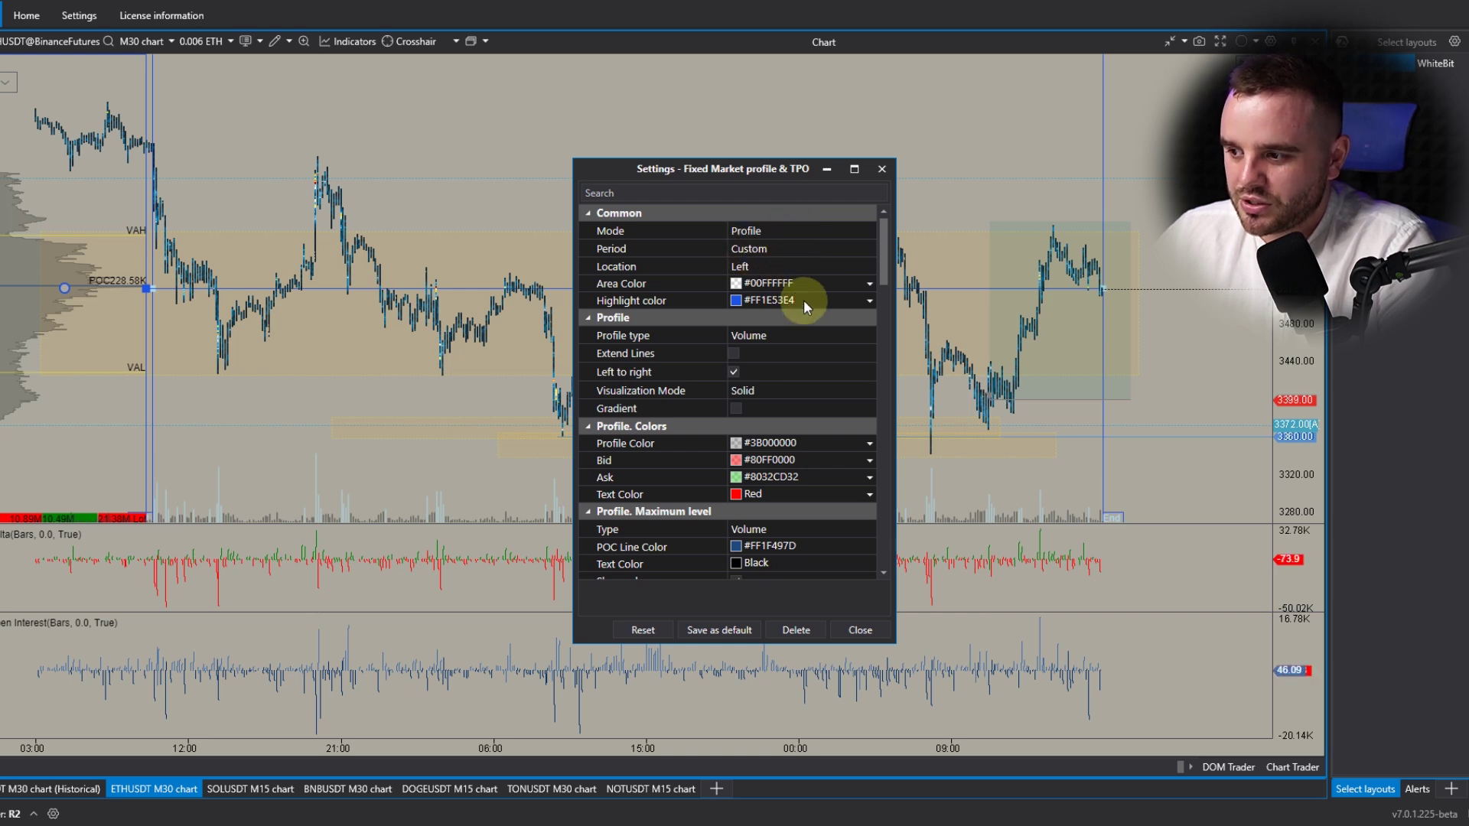
scroll(788, 260, down, 2)
scroll(788, 276, down, 4)
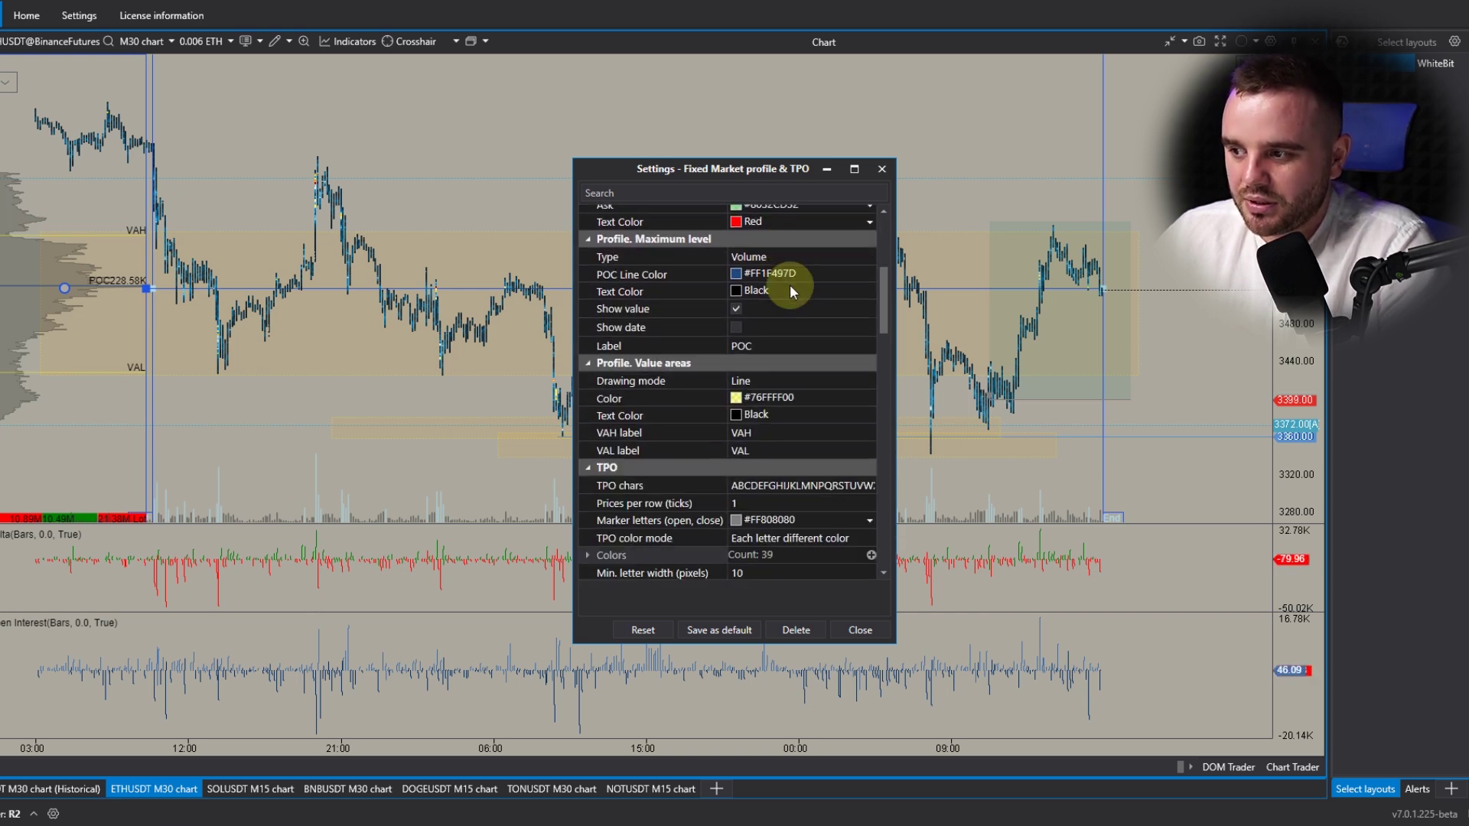
scroll(790, 293, down, 4)
drag(883, 335, 906, 534)
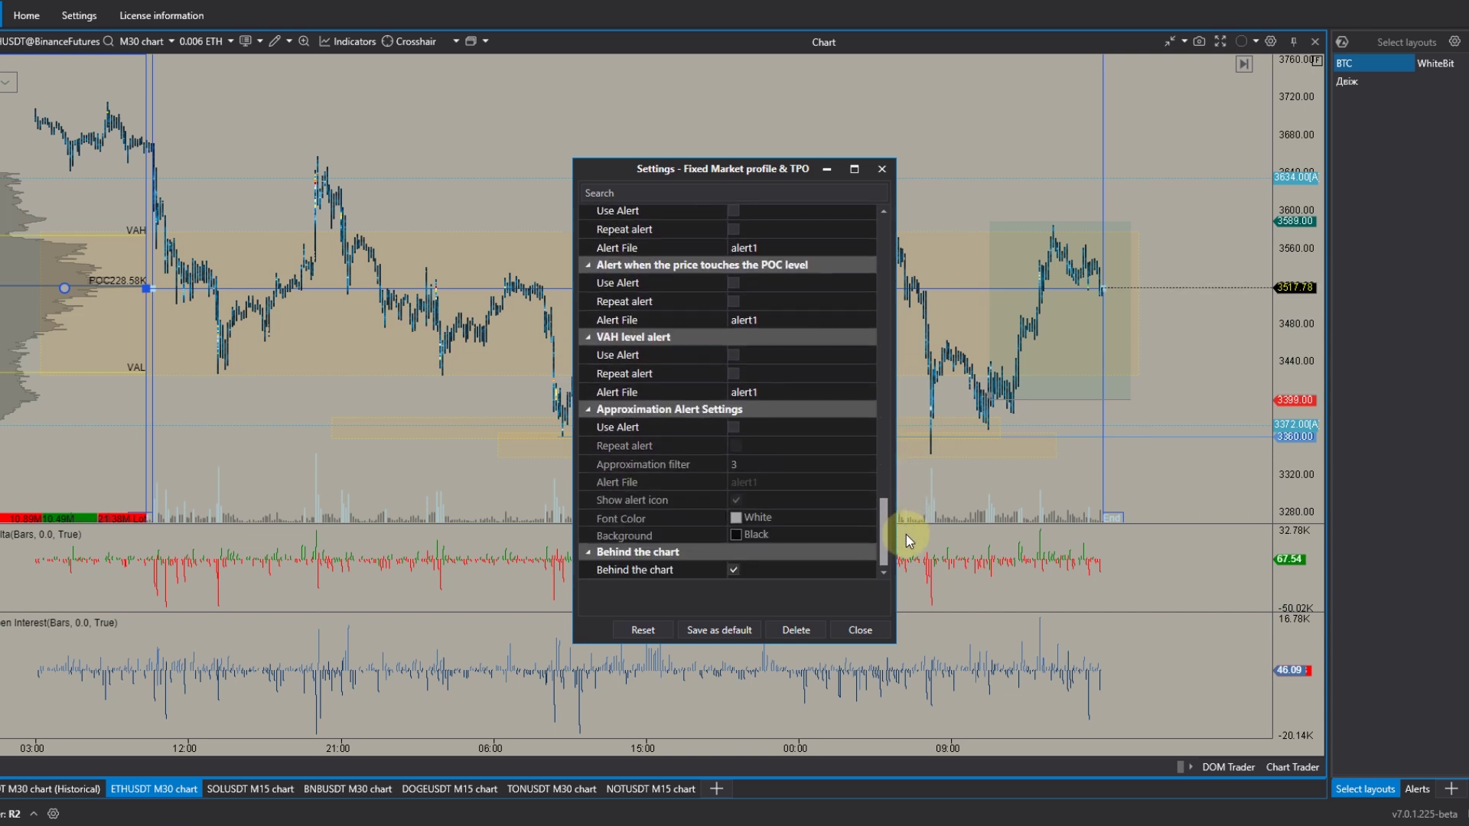
click(849, 629)
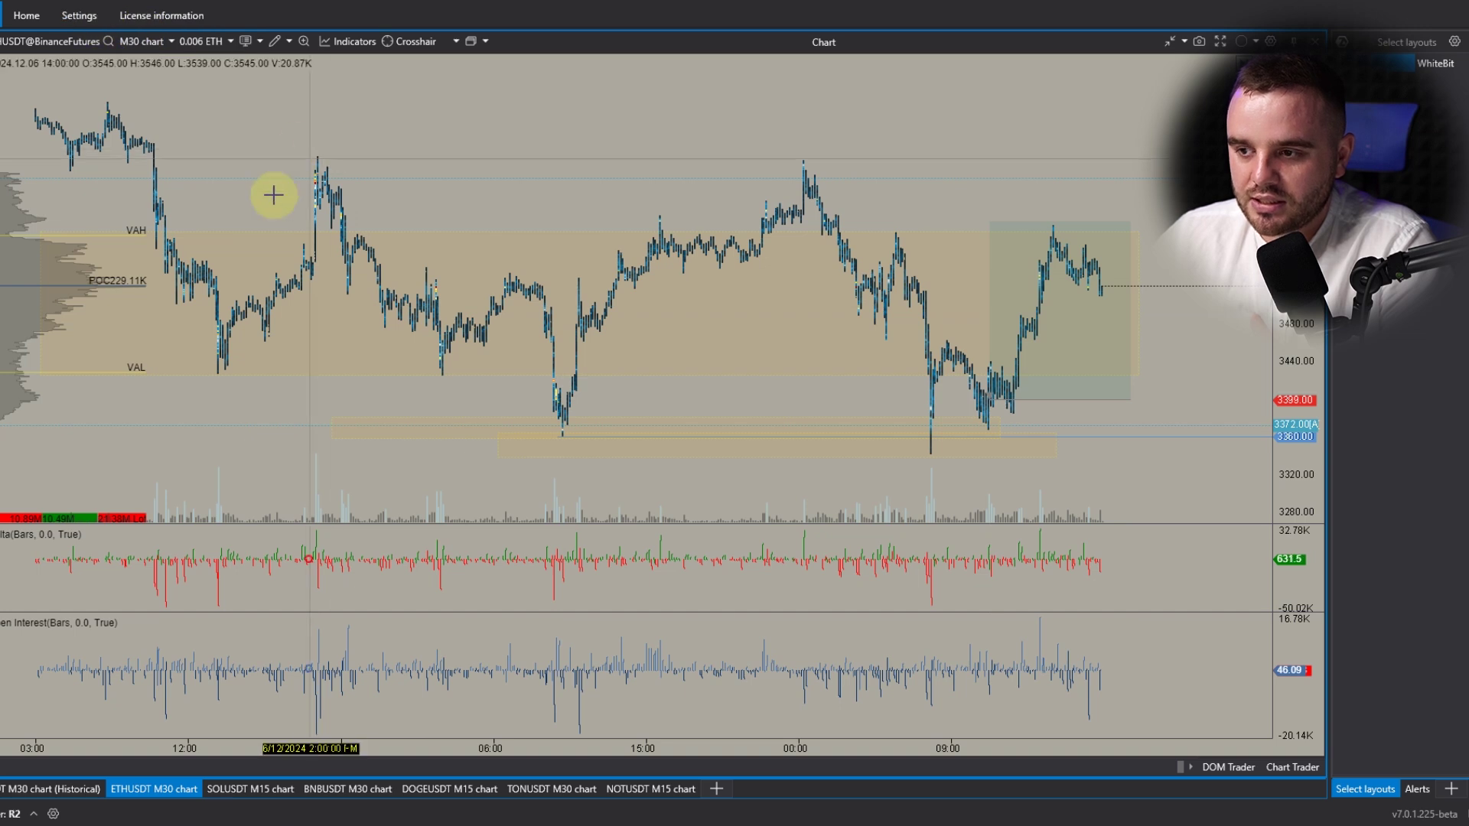
Step: Look up the hot key of Fixed Market profile & TPO among the drawing tools and try it on the ETHUSDT chart
click(274, 42)
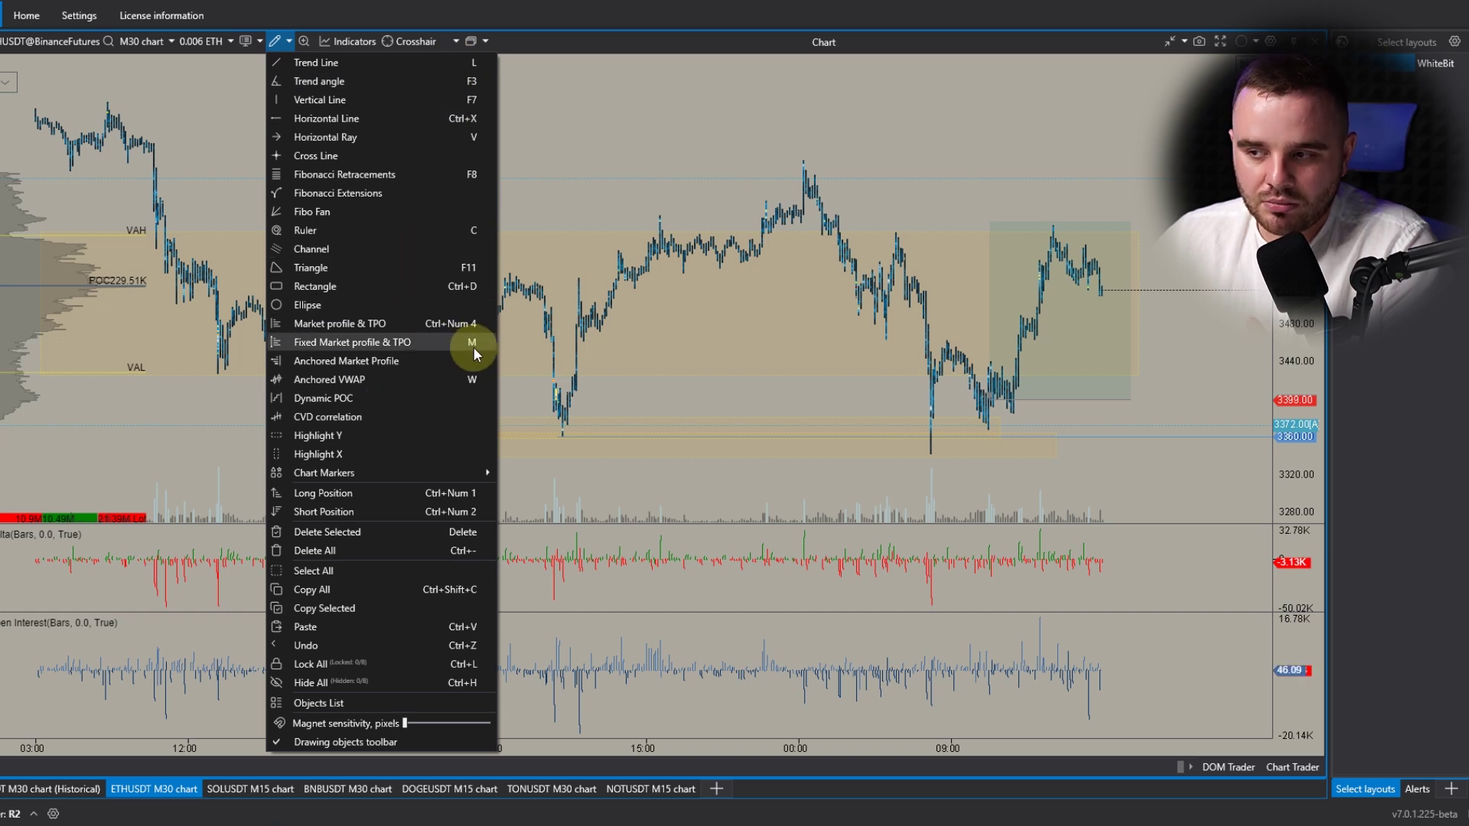
click(659, 150)
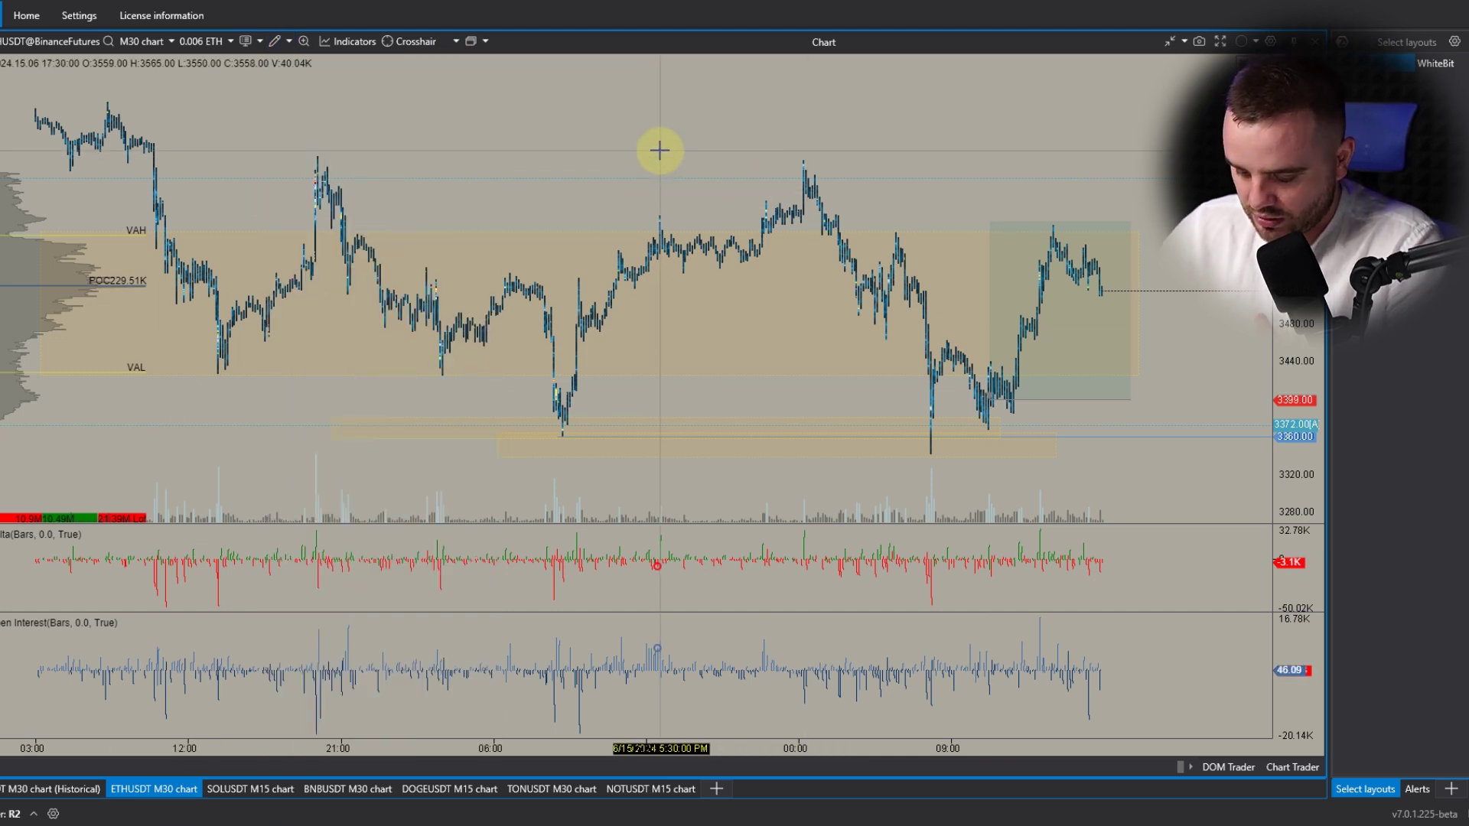
key(m)
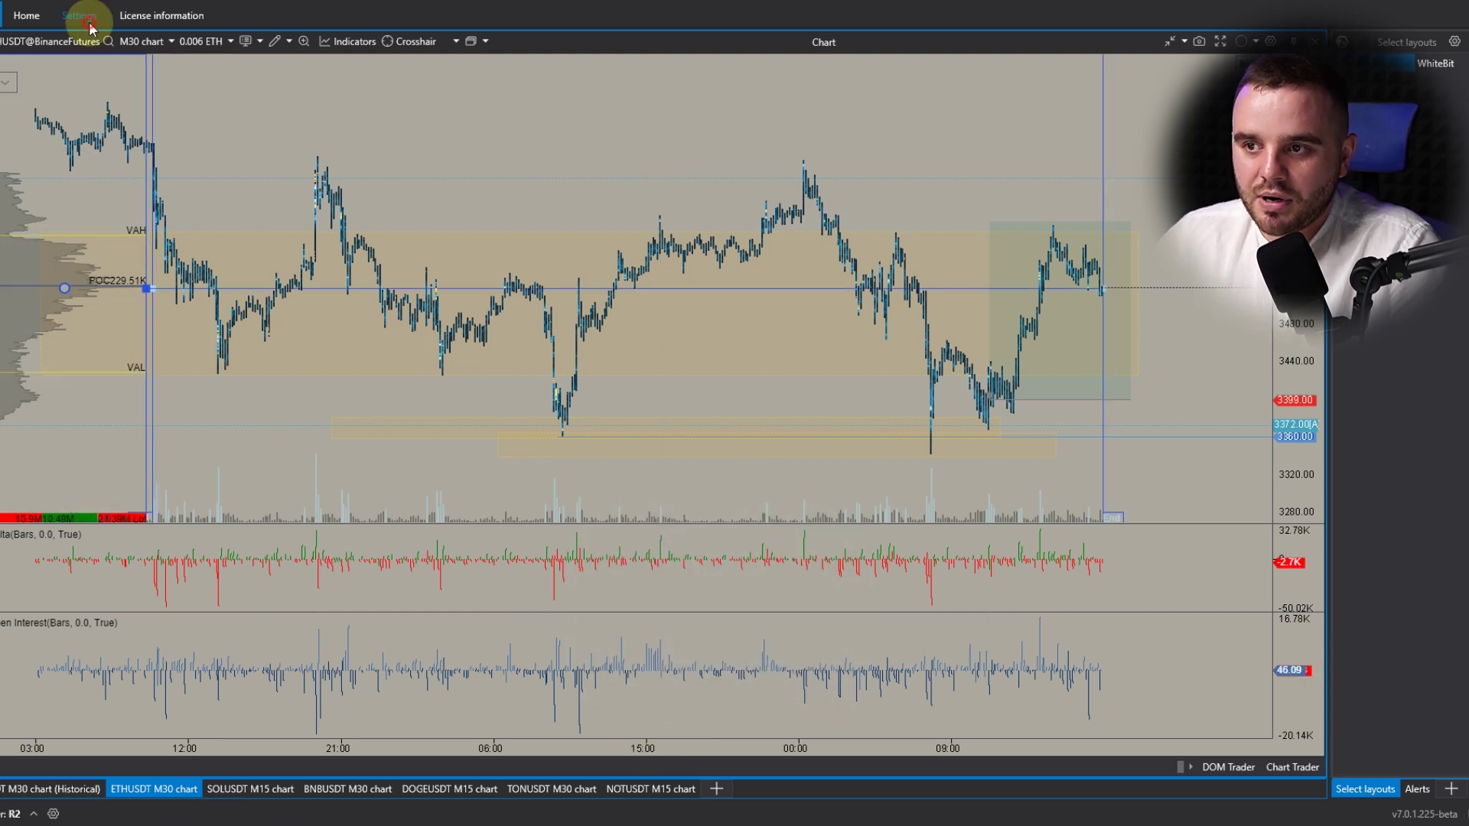
Step: Assign the hot key Ctrl+1 to Anchored Market Profile in the charting hot keys
click(75, 15)
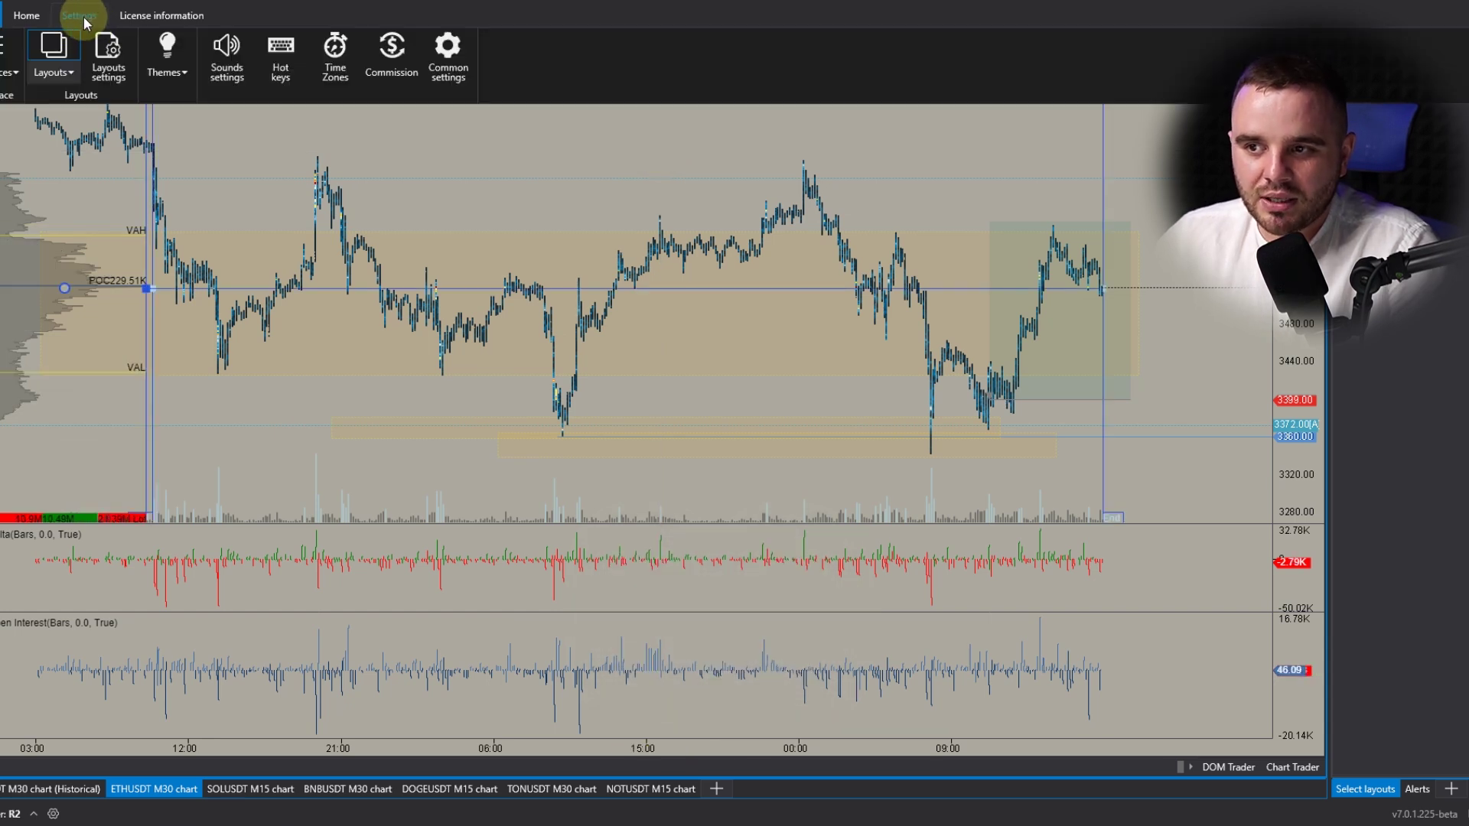
click(282, 71)
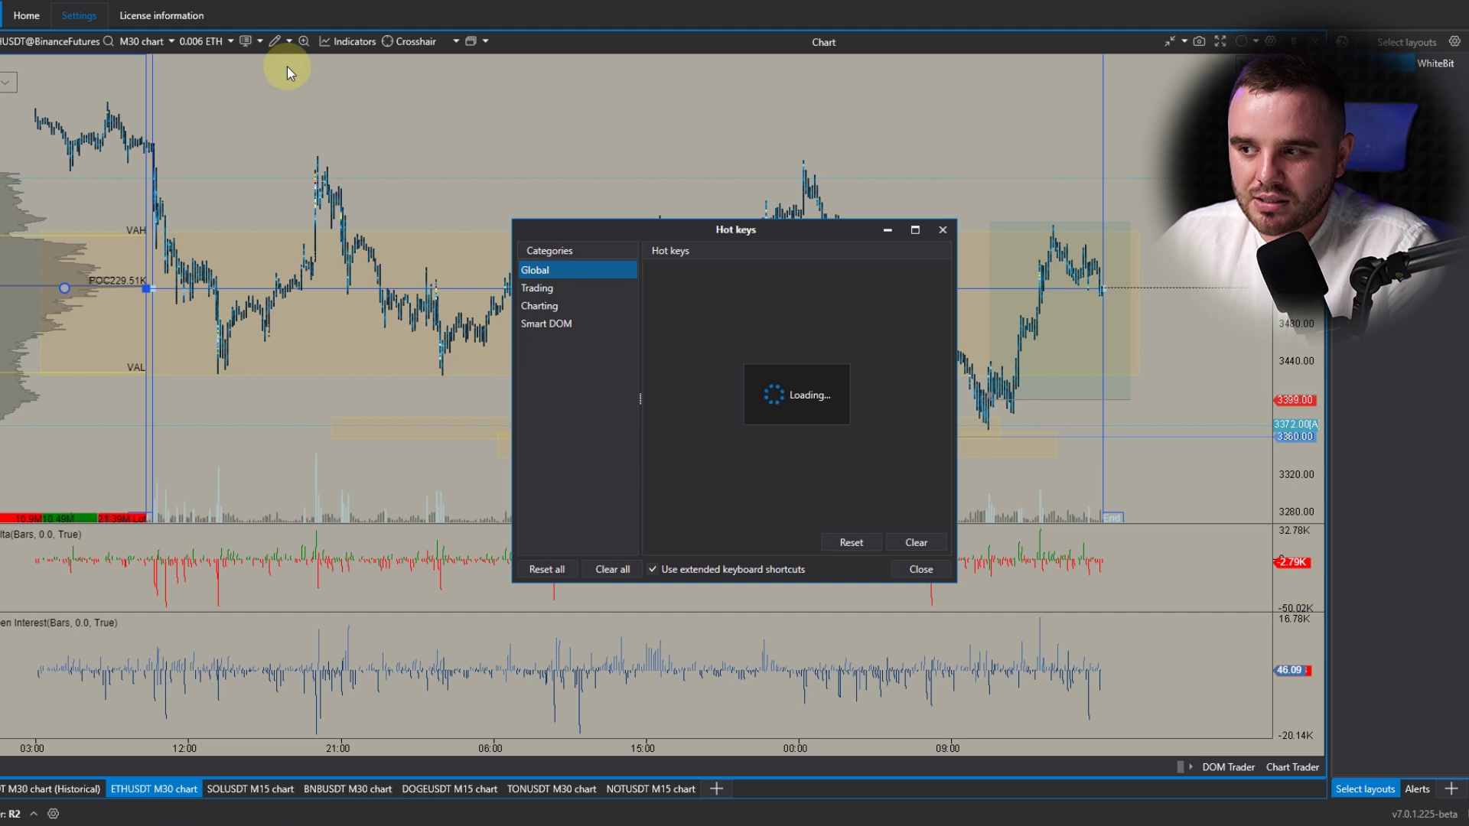
click(539, 306)
scroll(873, 413, down, 5)
click(850, 420)
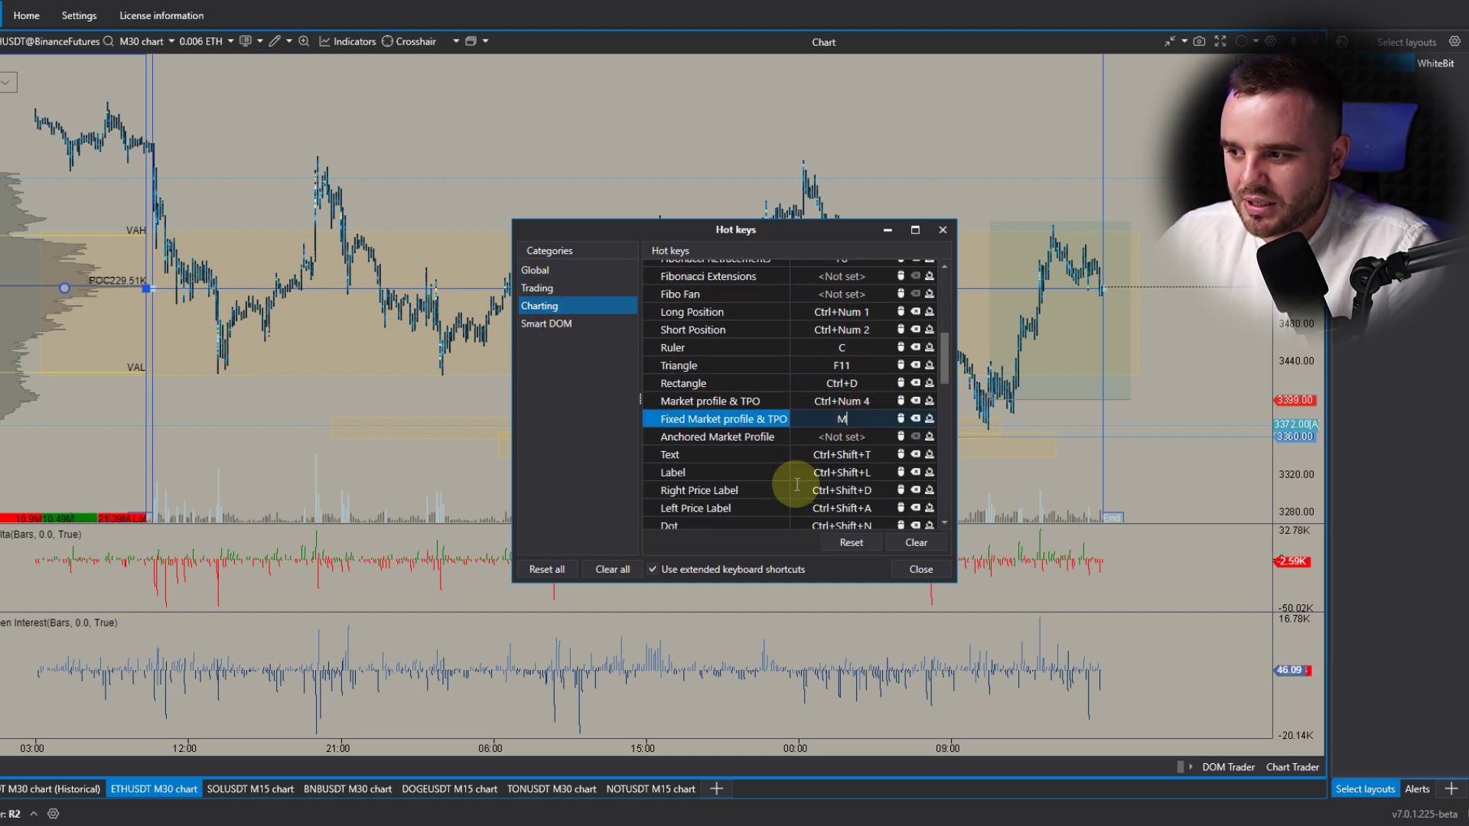
click(837, 444)
key(1)
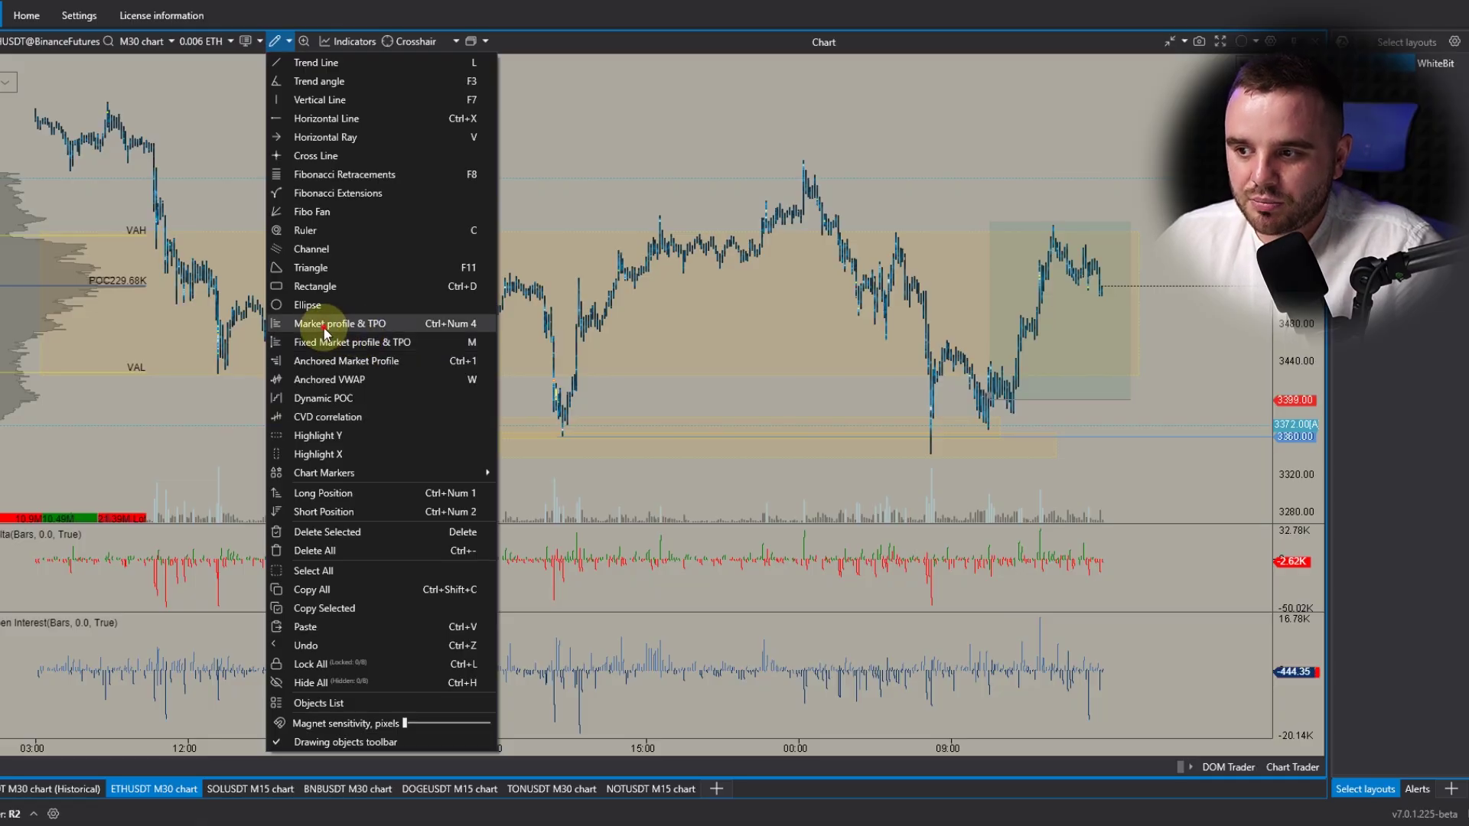
Step: Draw a Market profile & TPO over an ETHUSDT price swing and another across the BTCUSDT range from the sharp drop to the latest bars
click(323, 326)
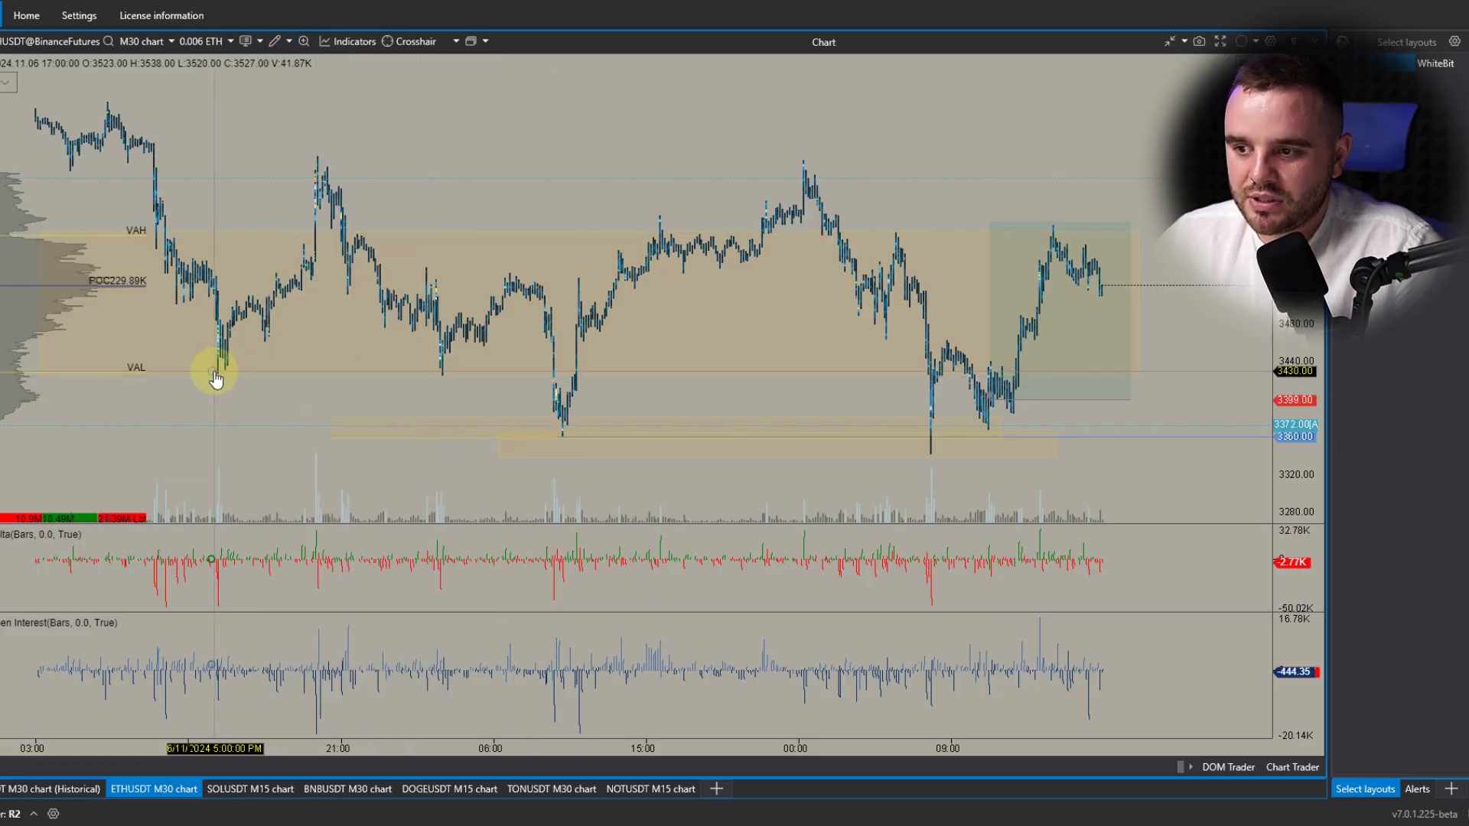
drag(214, 388, 514, 189)
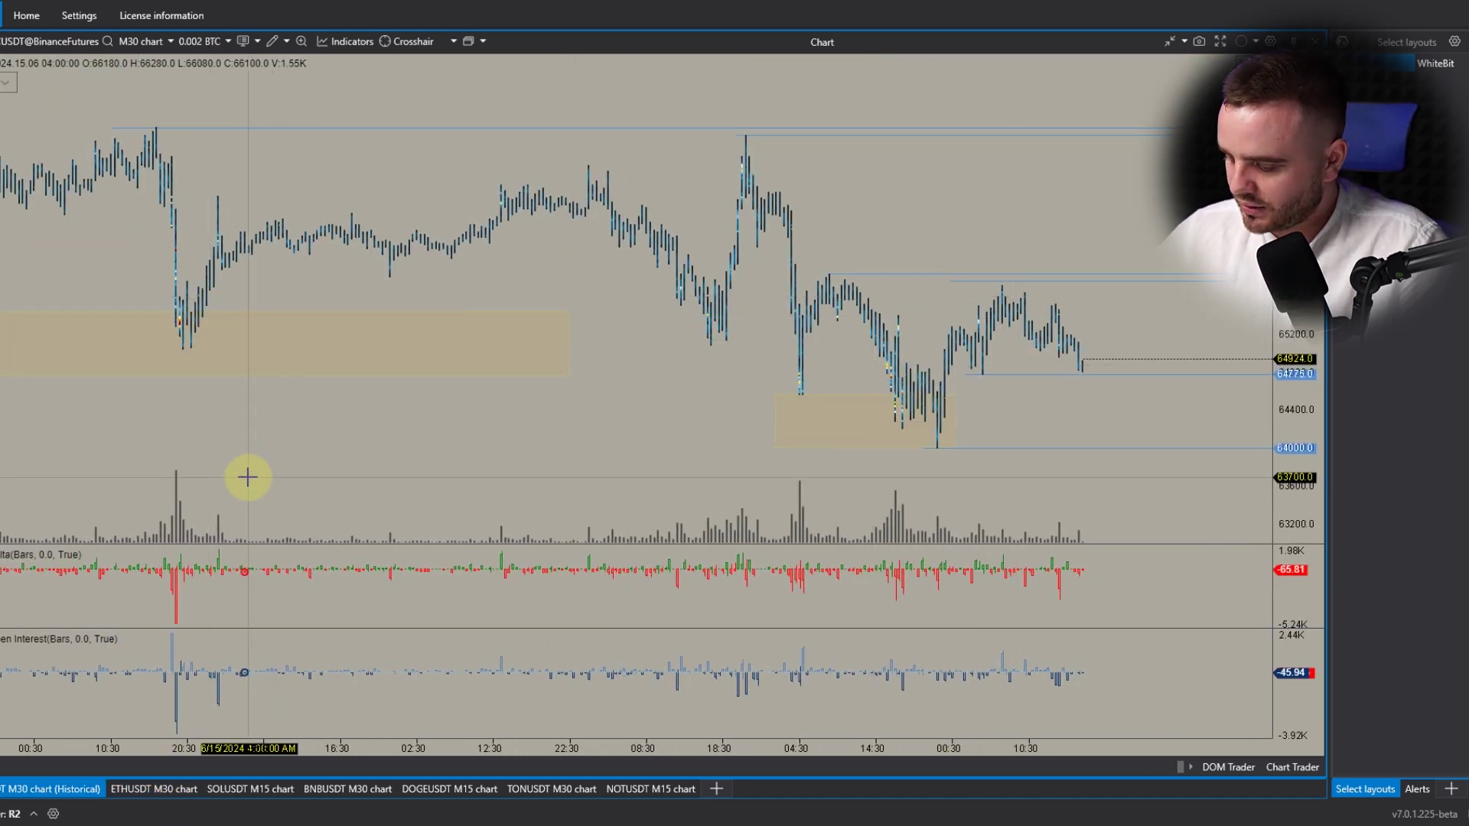
mouse_move(148, 509)
mouse_down()
mouse_move(285, 436)
mouse_move(1082, 230)
mouse_move(1095, 115)
mouse_up()
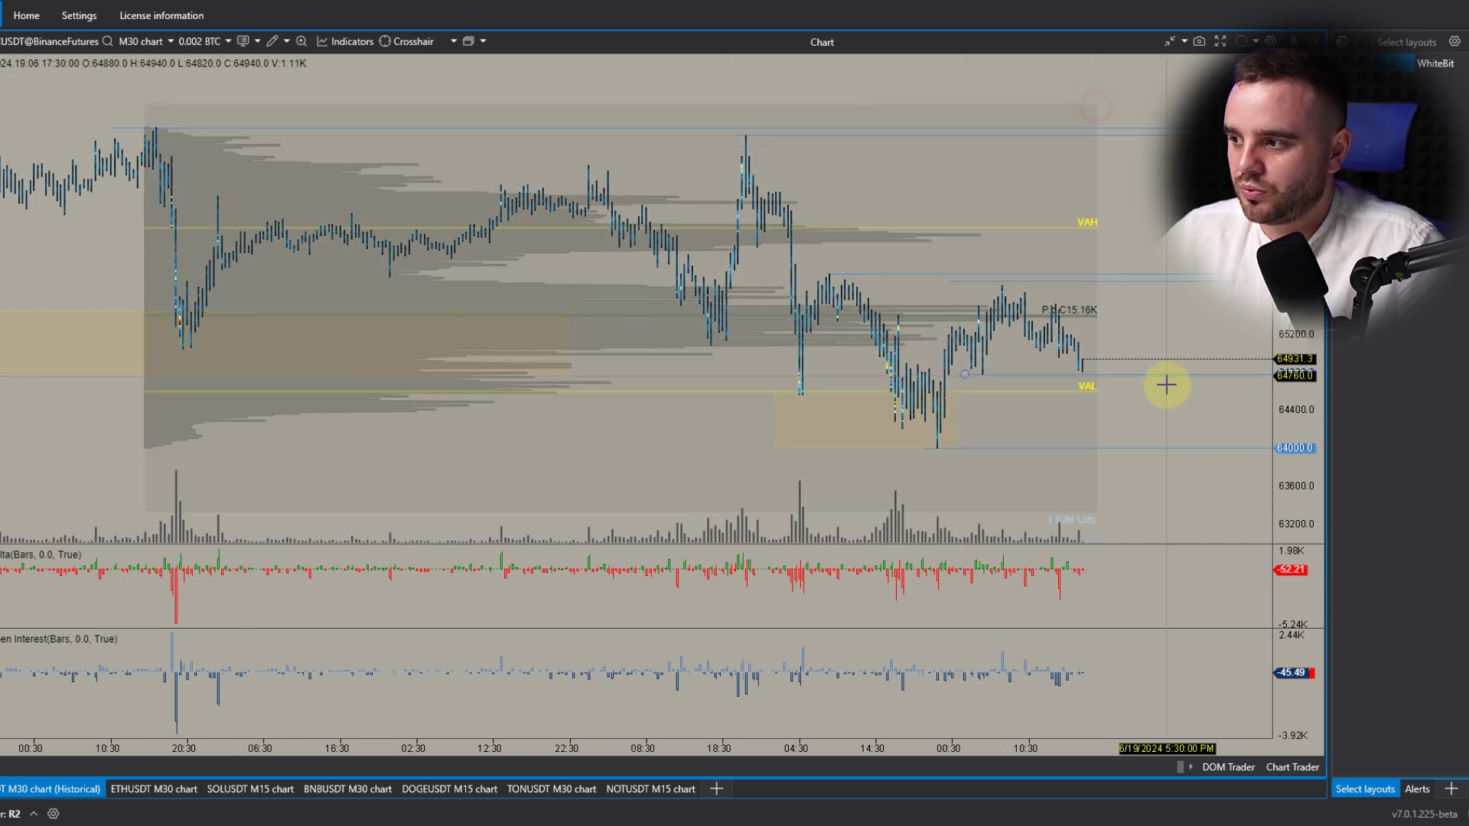
Step: Review the Market profile & TPO settings of the profile on the BTCUSDT chart through the level alerts and close them
double_click(153, 111)
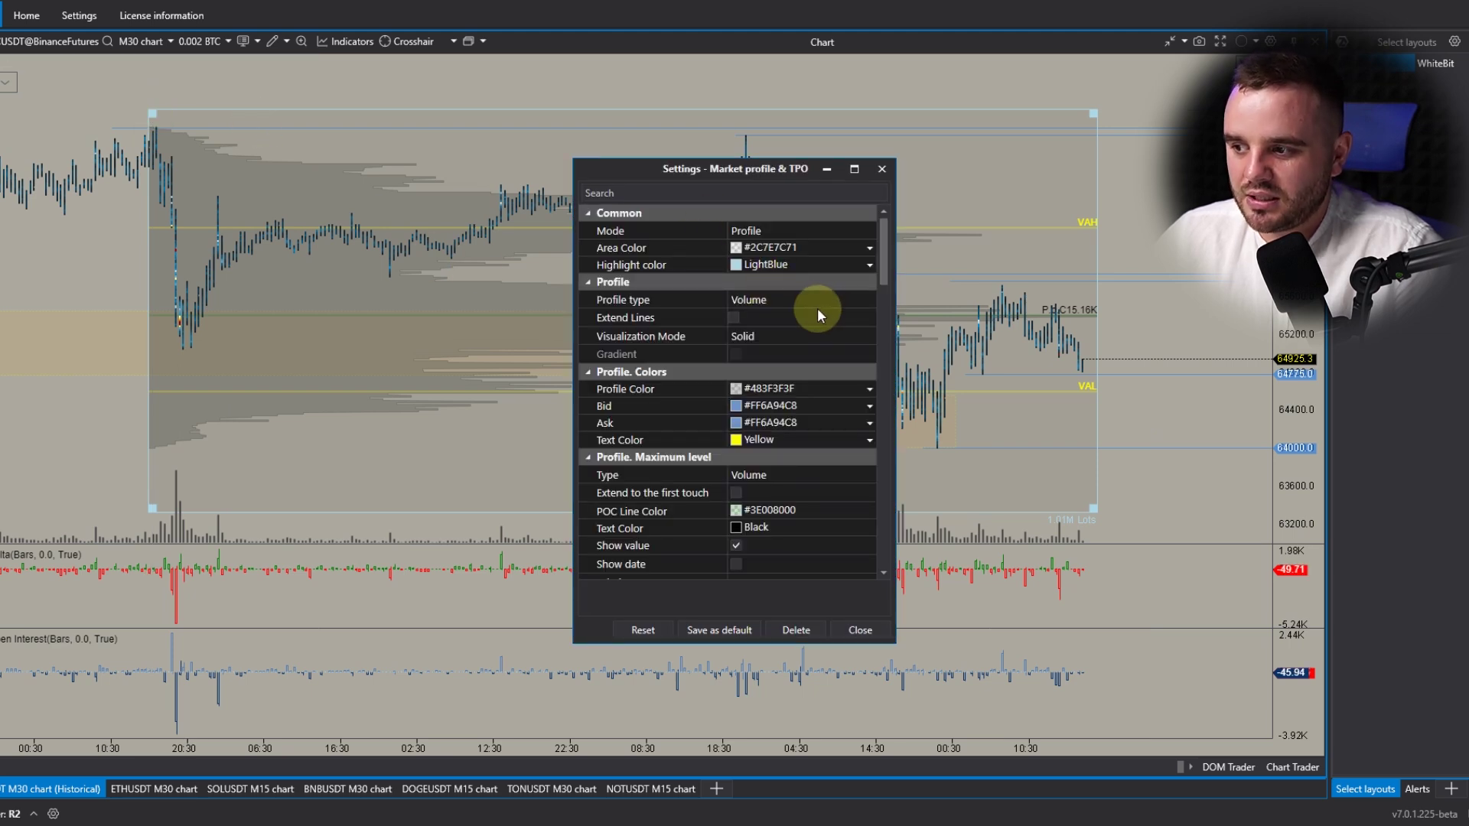
scroll(817, 312, down, 2)
scroll(817, 317, up, 2)
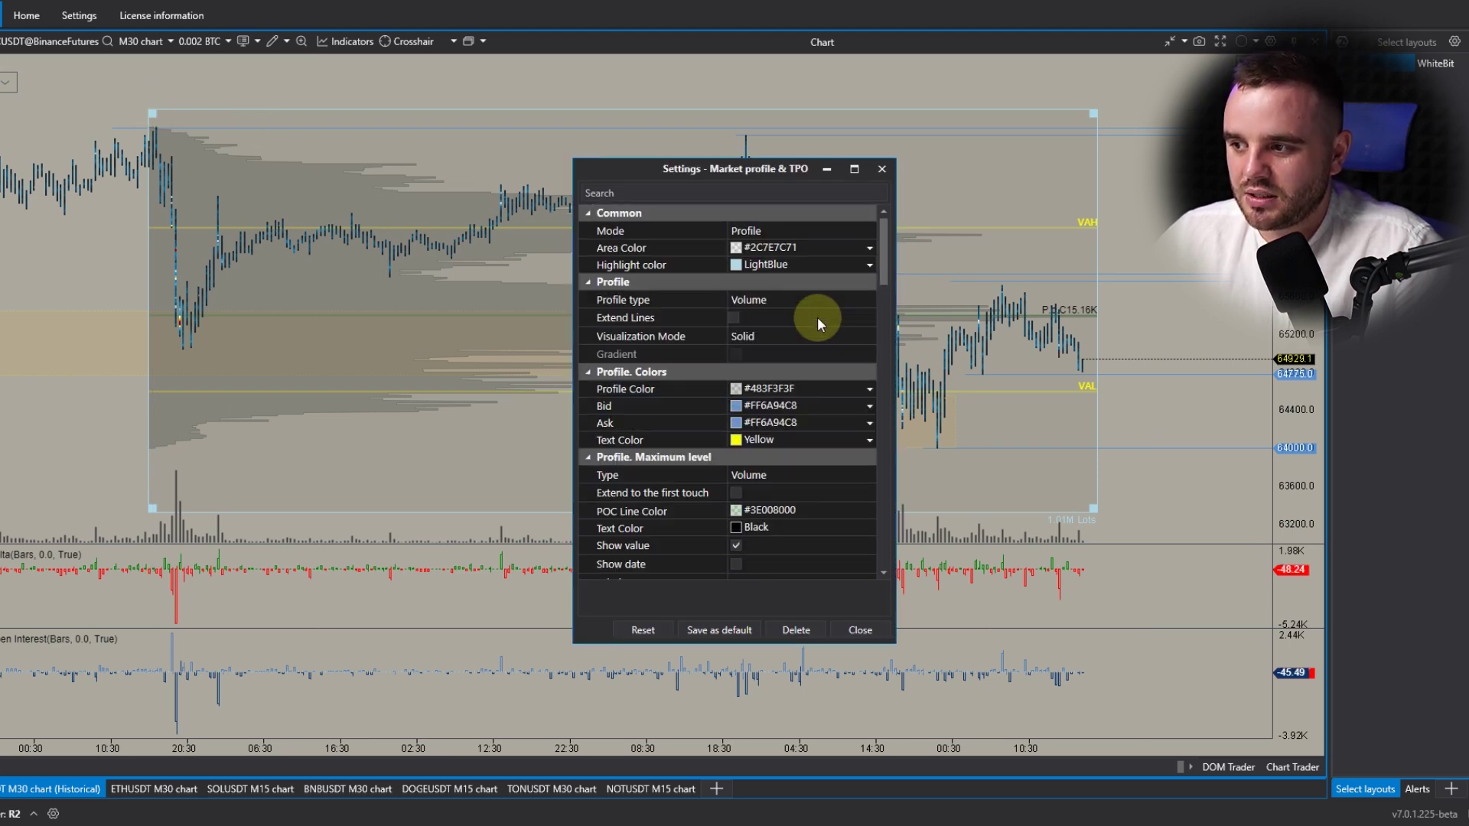
scroll(817, 317, down, 10)
scroll(816, 337, down, 12)
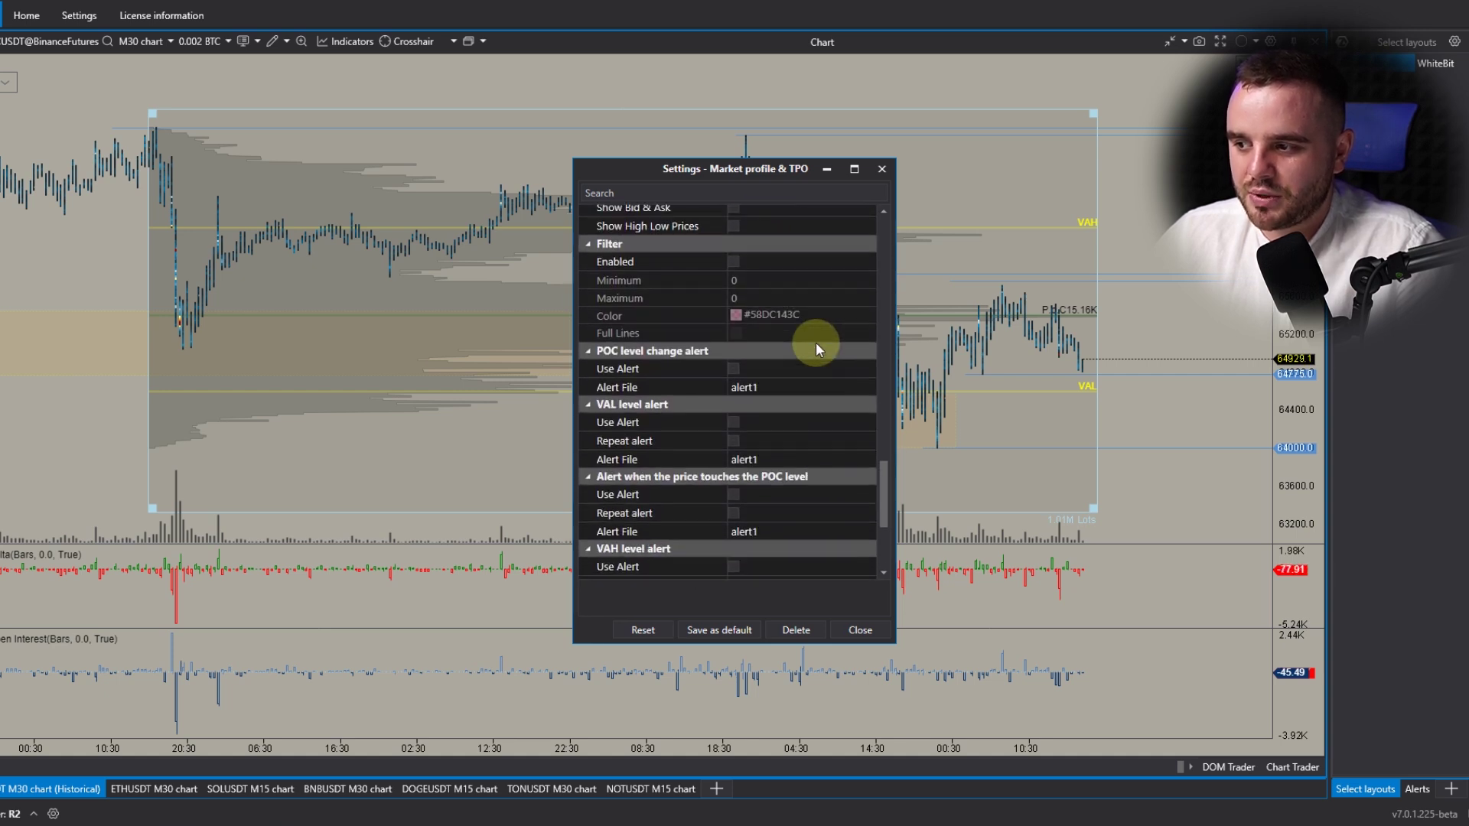
scroll(815, 342, down, 6)
click(857, 633)
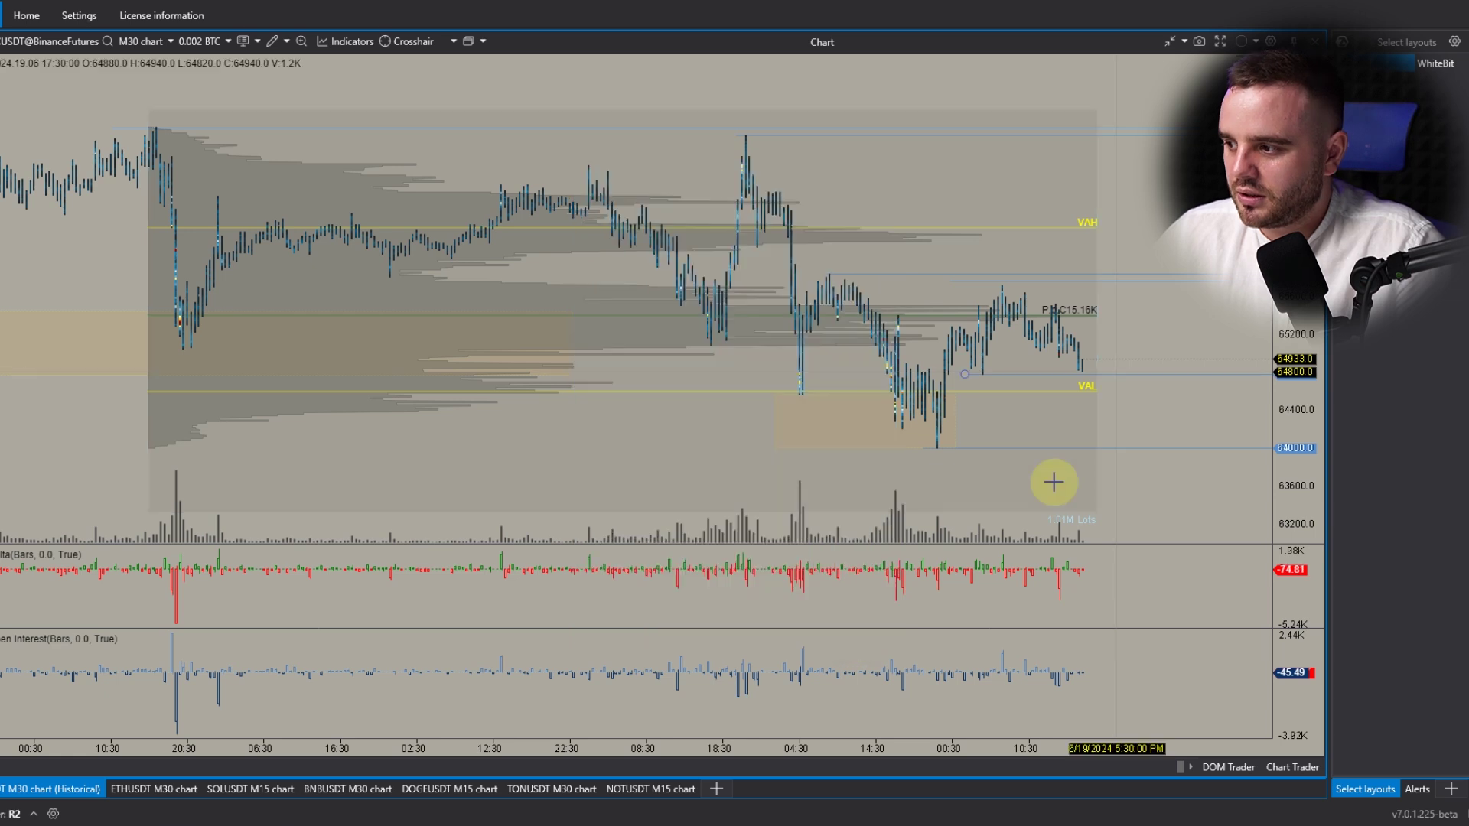
Step: Delete the market profile from the BTCUSDT chart and bring up the chart's drawing tools
key(Delete)
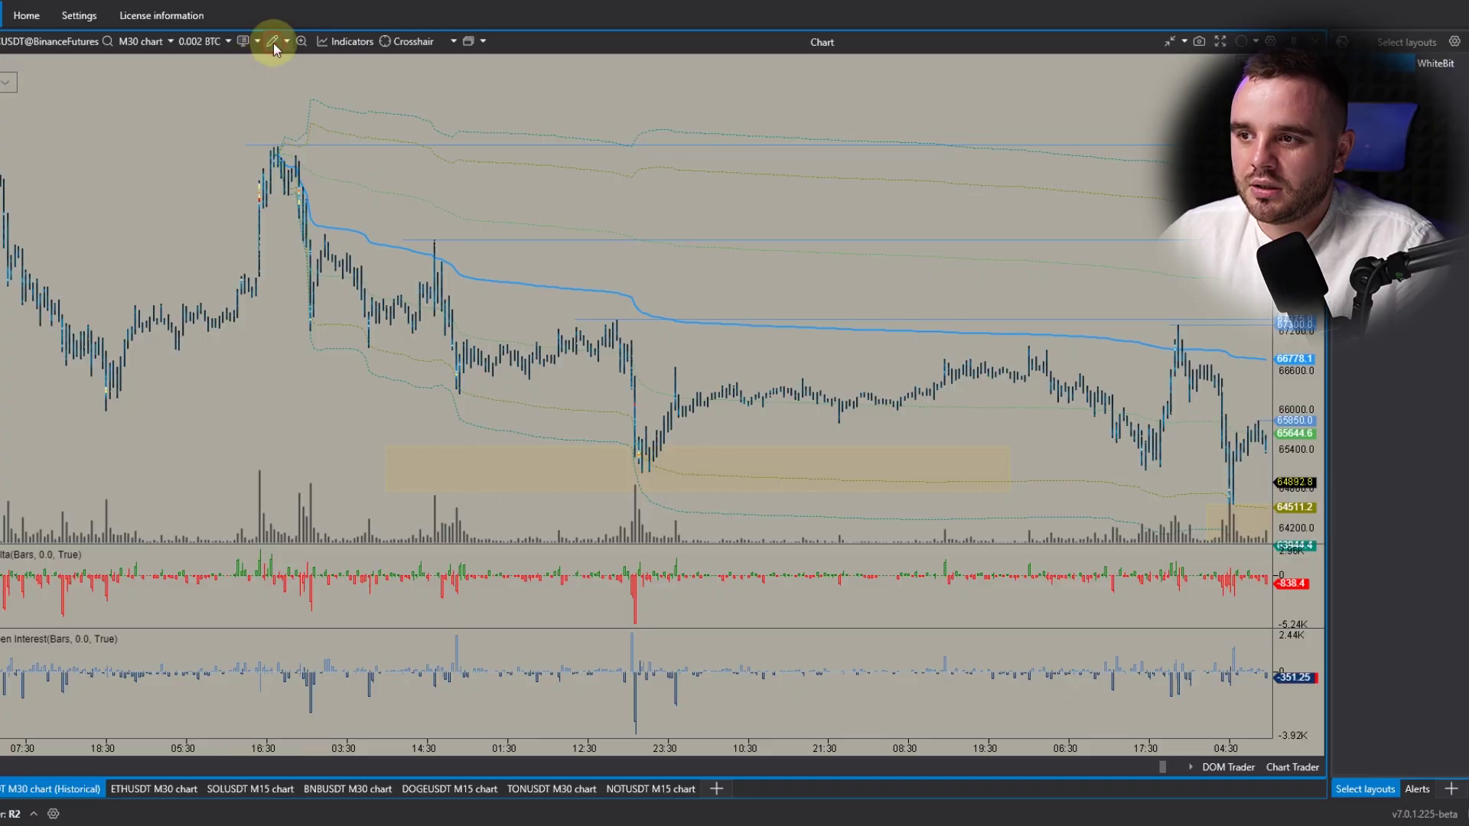
click(274, 42)
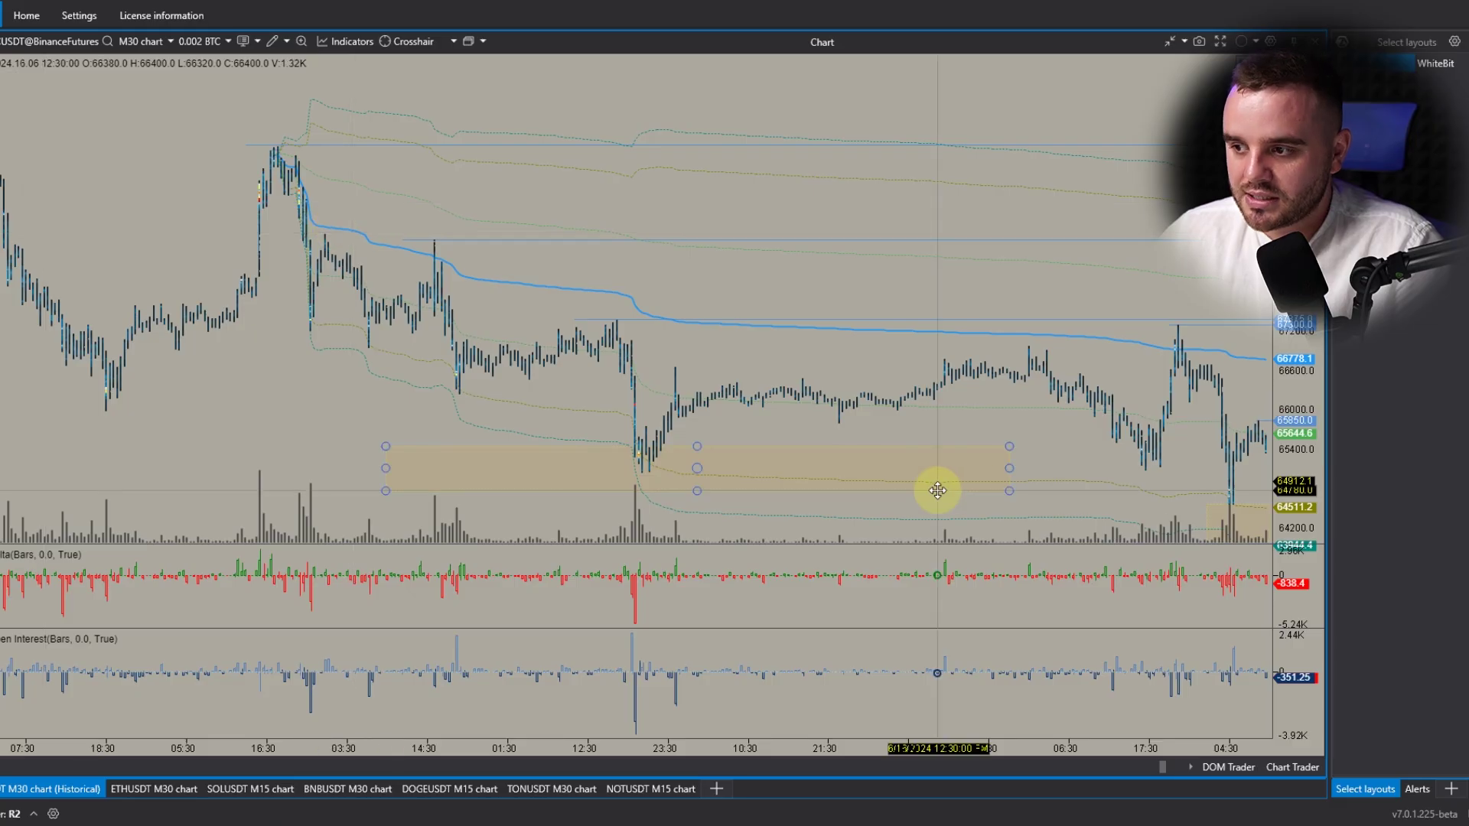
click(938, 490)
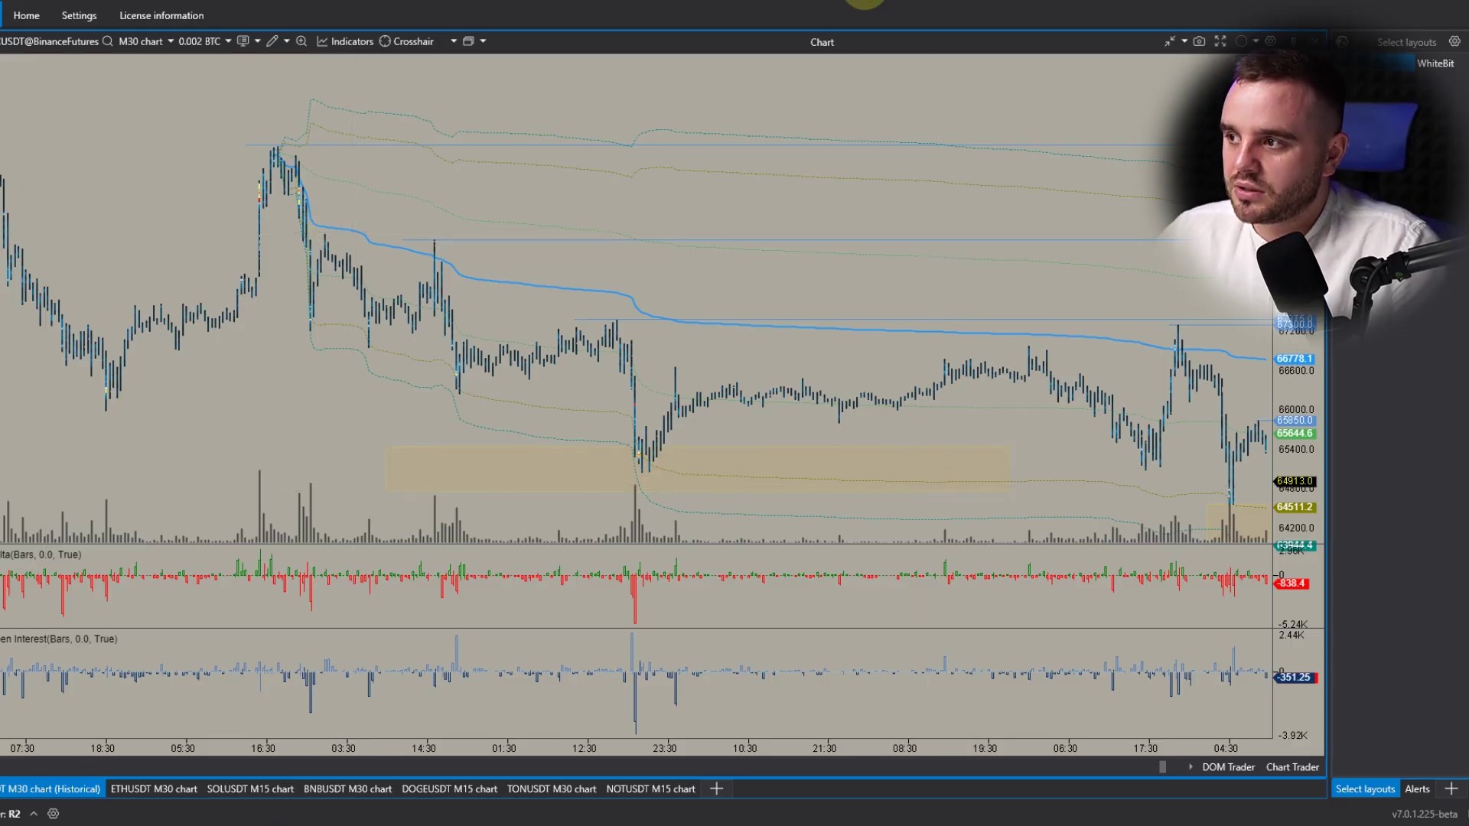
Step: Mark the starting swing high, price touches of the thick blue line and the rebound from its lower bands with freehand strokes, and clear the marks
mouse_move(270, 149)
mouse_down()
mouse_move(275, 138)
mouse_move(264, 163)
mouse_up()
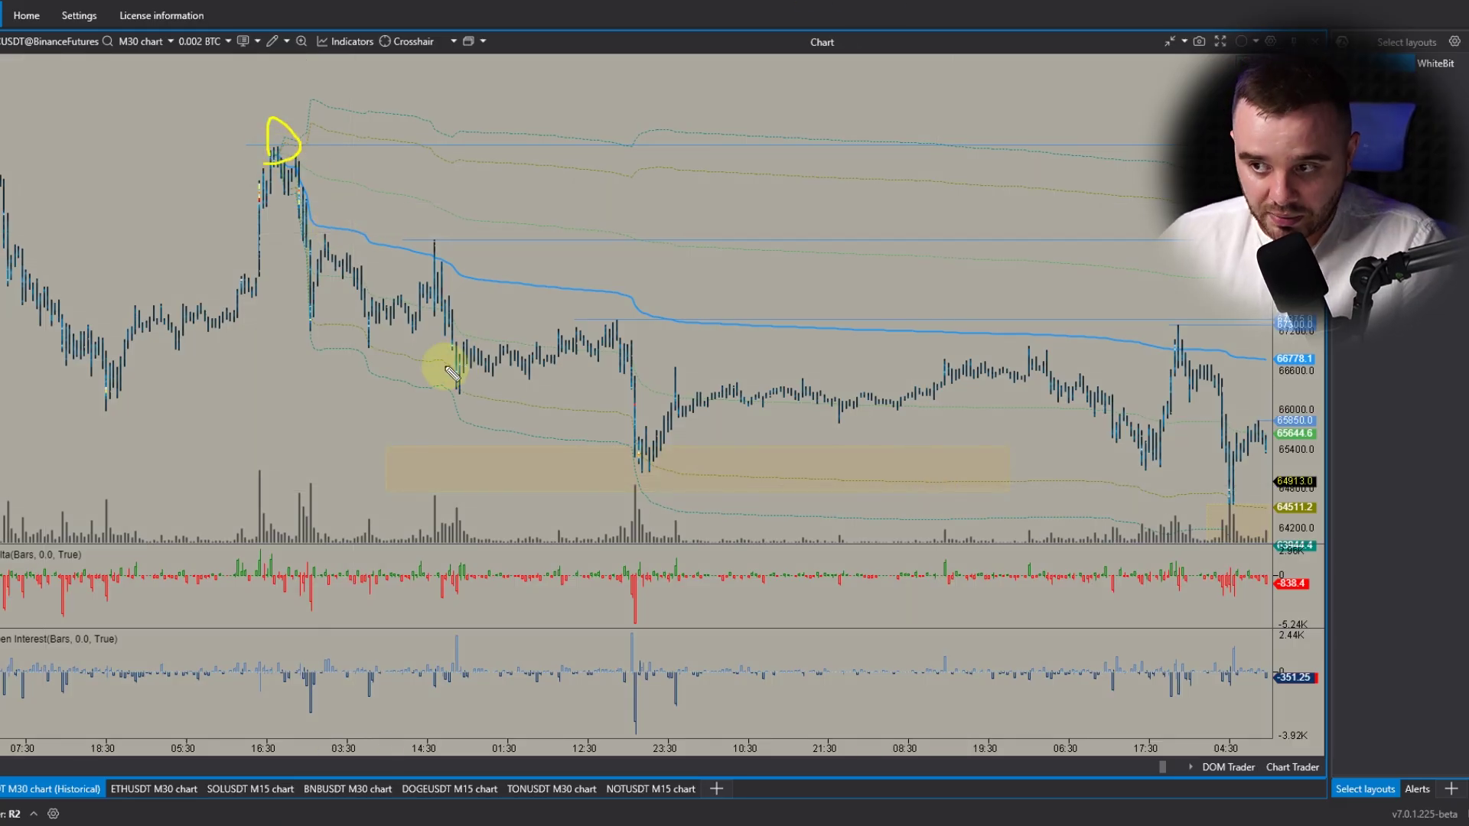
drag(604, 291, 624, 299)
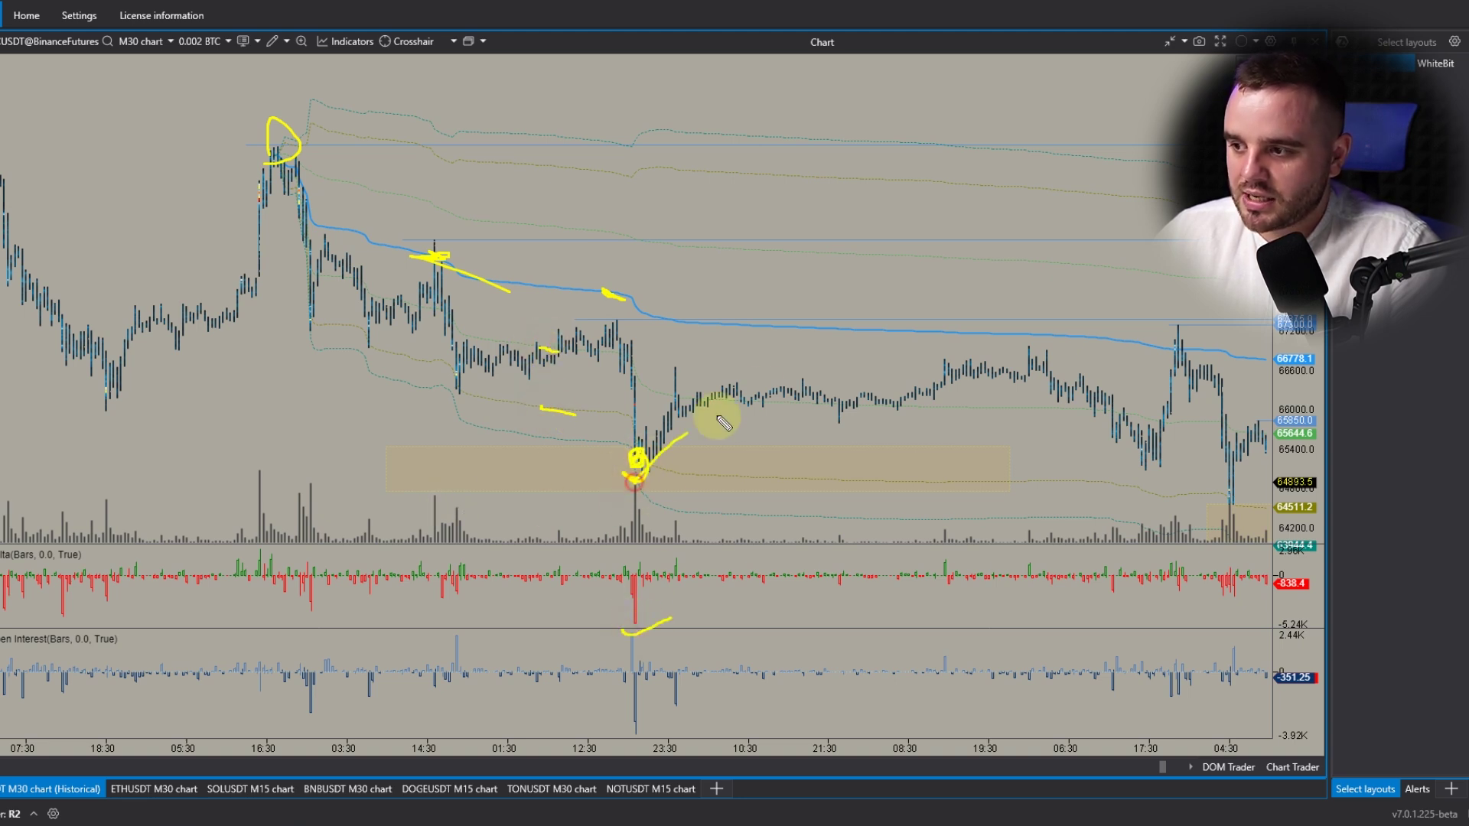
drag(719, 419, 847, 356)
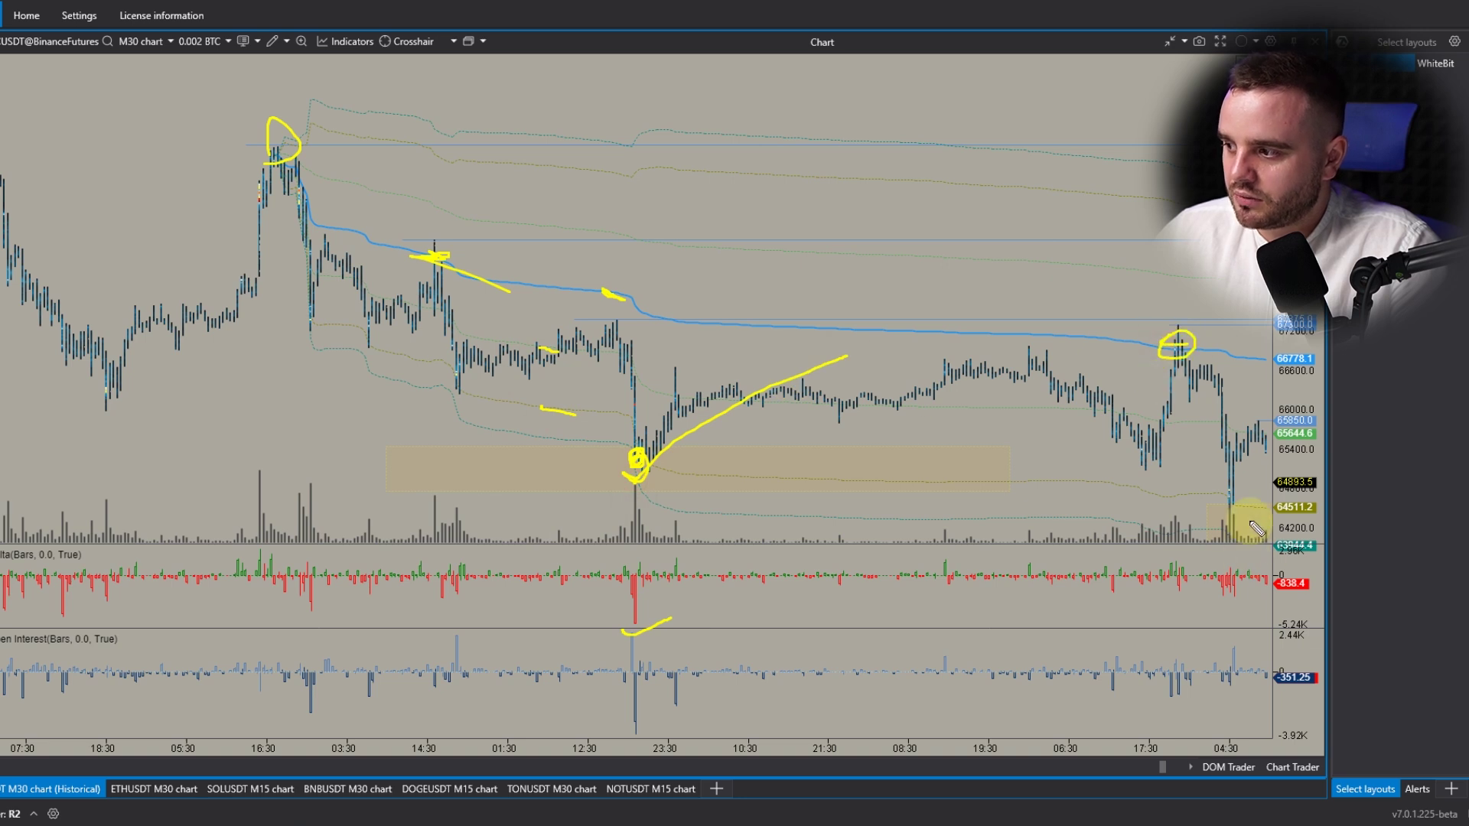
key(Escape)
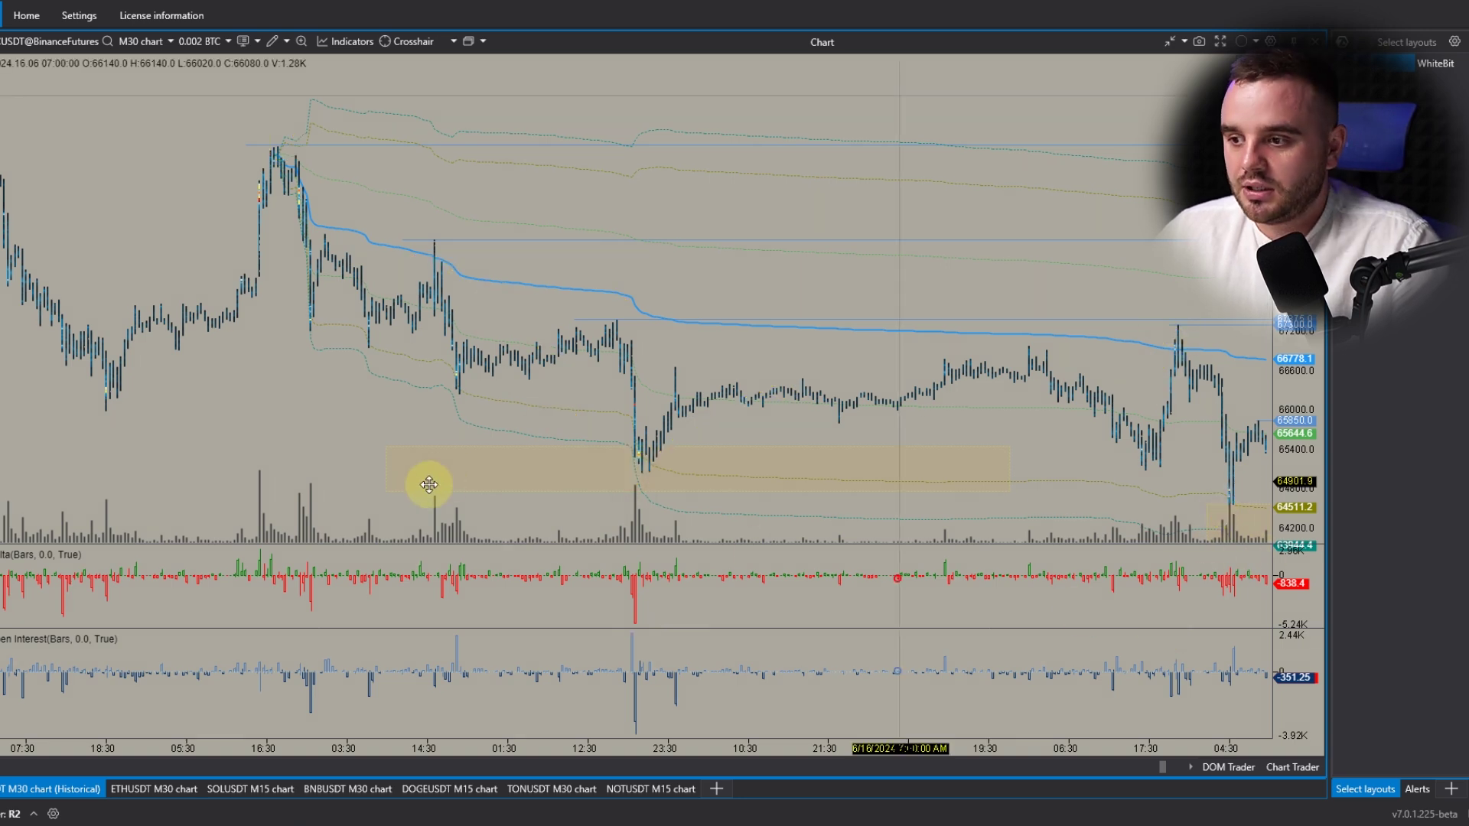
scroll(176, 375, down, 3)
scroll(156, 366, down, 2)
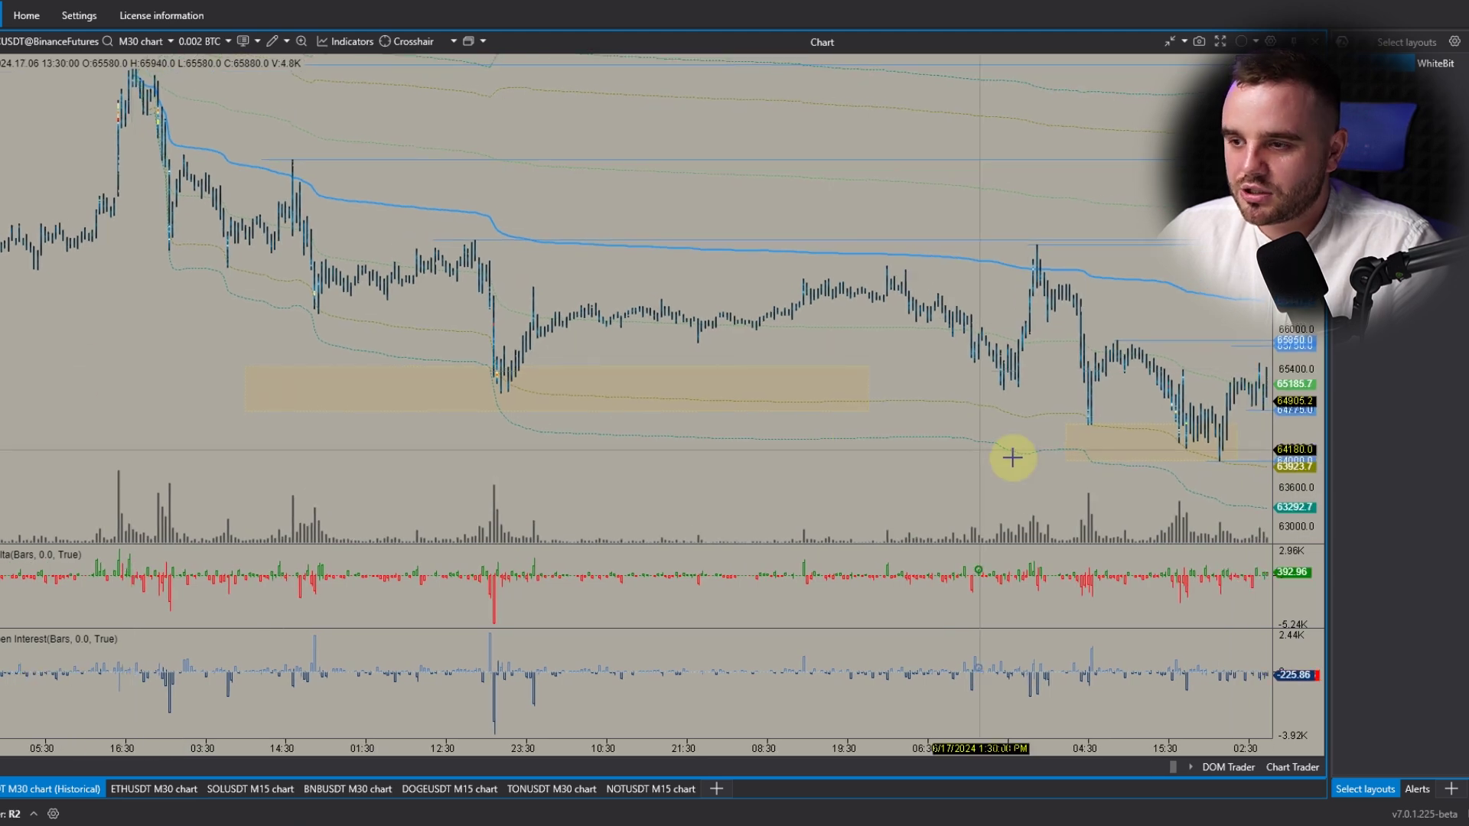